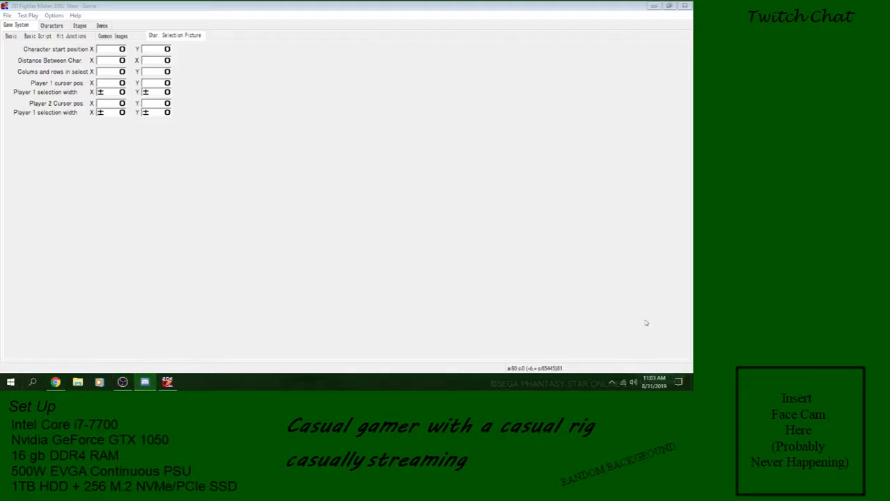
{"action": "left_click", "coordinate": [633, 383]}
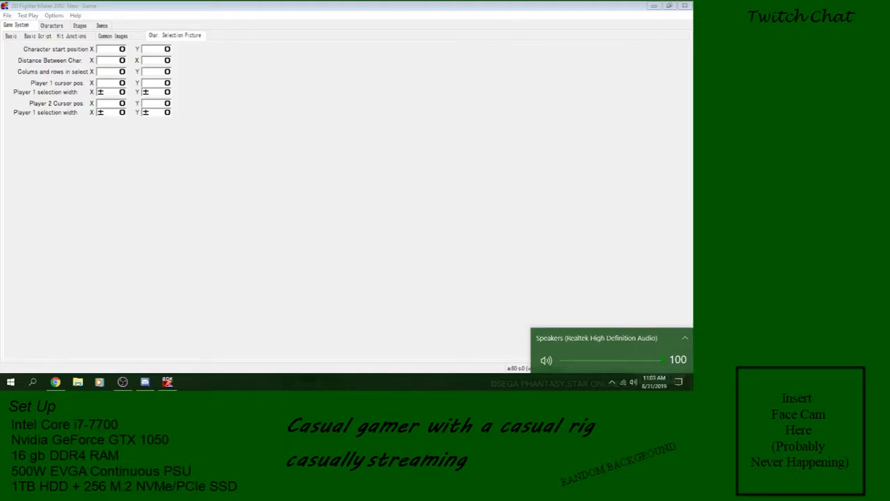
{"action": "left_click", "coordinate": [434, 261]}
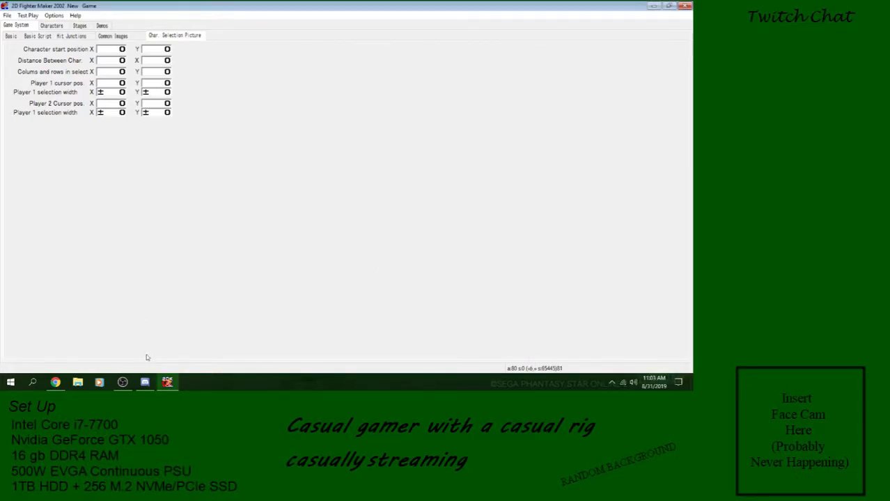
{"action": "left_click", "coordinate": [122, 382]}
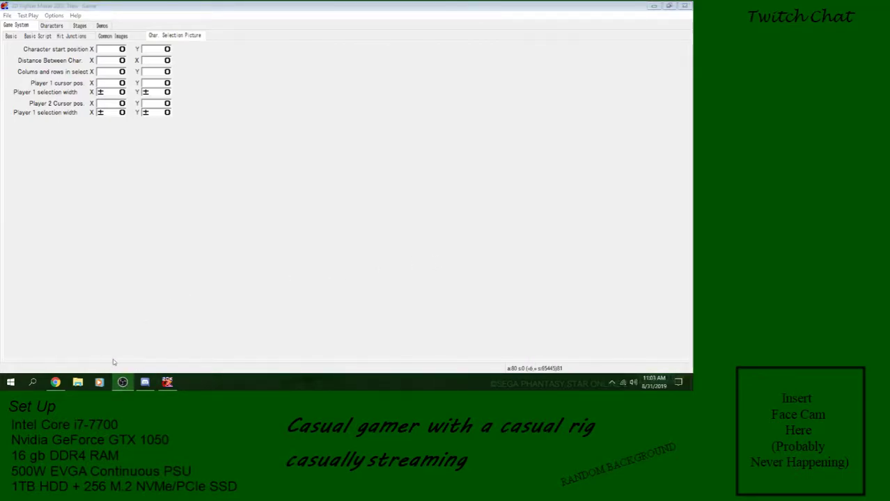
{"action": "left_click", "coordinate": [55, 383]}
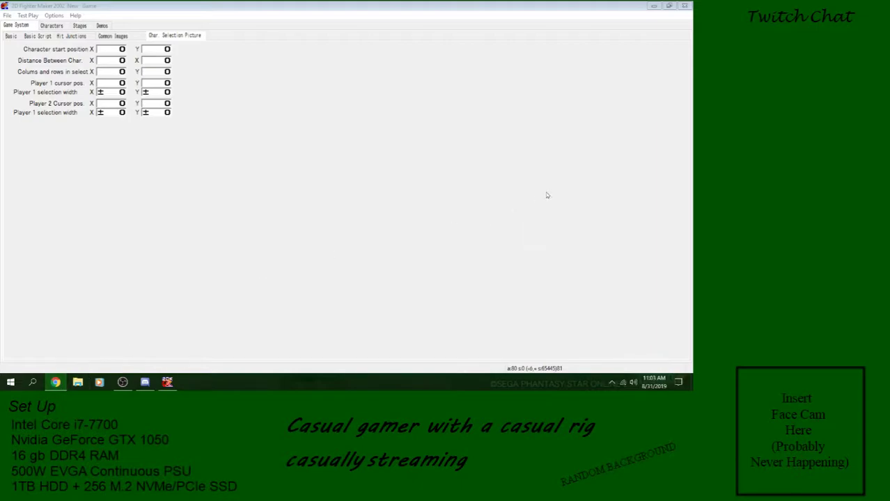
{"action": "left_click", "coordinate": [145, 382]}
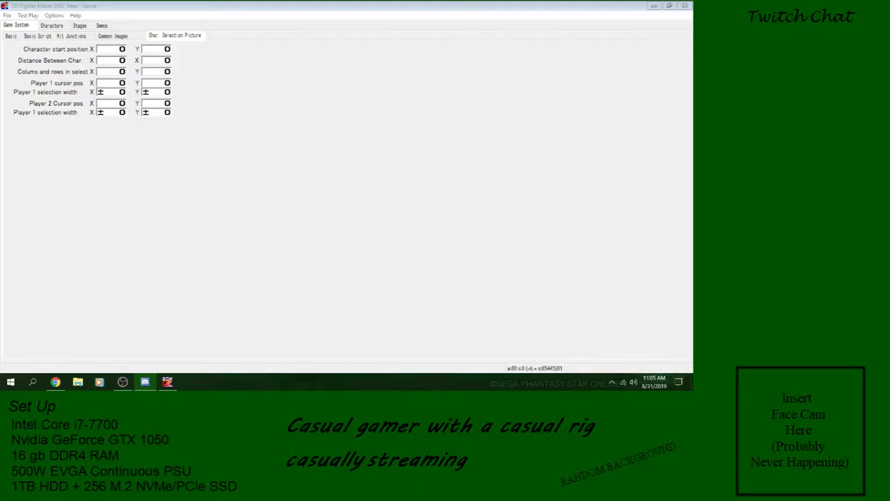
{"action": "mouse_move", "coordinate": [167, 384]}
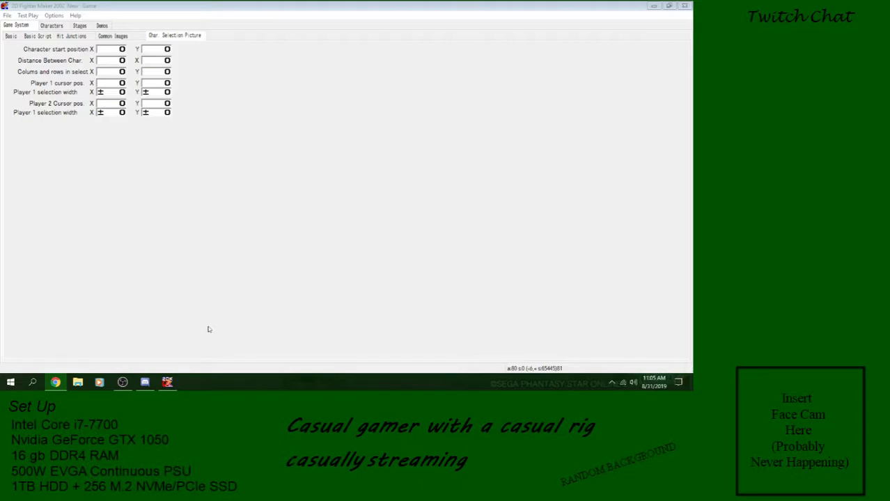
Open the Basic Script section and move its script list window so that it fits fully on the screen
{"action": "left_click", "coordinate": [39, 36]}
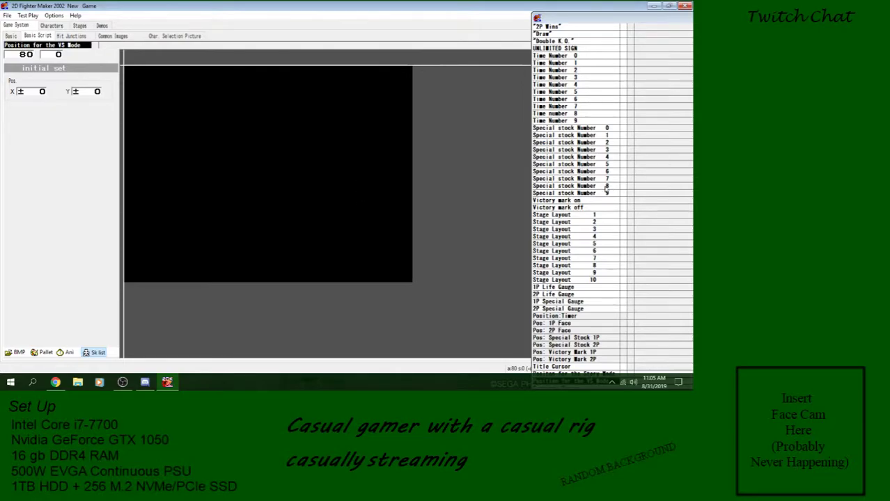
{"action": "left_click", "coordinate": [605, 187]}
{"action": "left_click", "coordinate": [558, 244]}
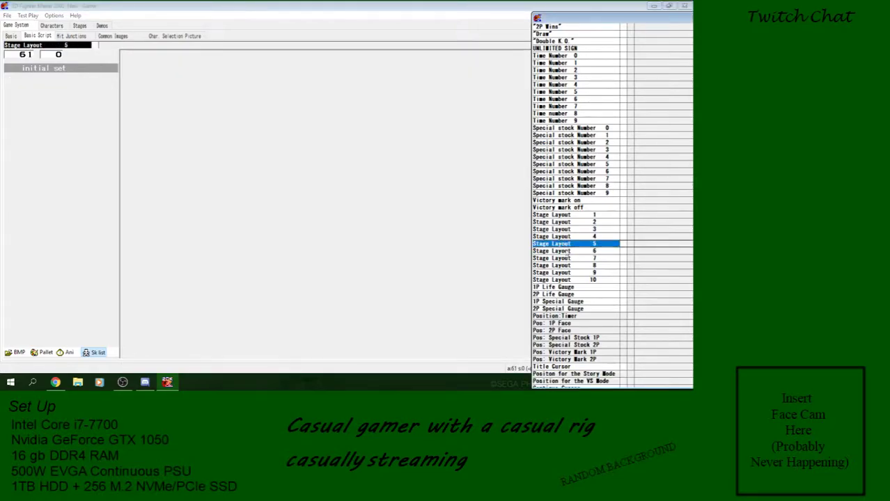
{"action": "left_click_drag", "start_coordinate": [641, 19], "coordinate": [610, 17]}
{"action": "left_click_drag", "start_coordinate": [683, 228], "coordinate": [690, 300]}
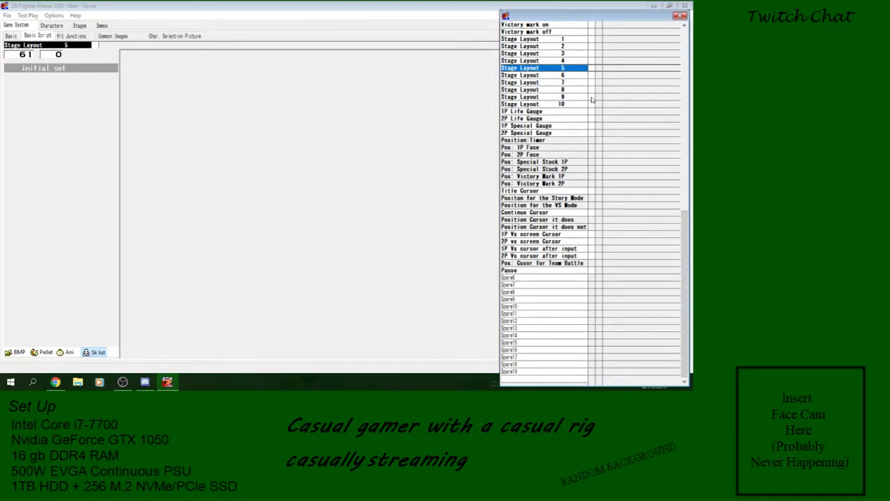
Examine the cursor scripts and cursor position entries, from the Story Mode position through 2P Vs cursor after input
{"action": "left_click", "coordinate": [572, 236]}
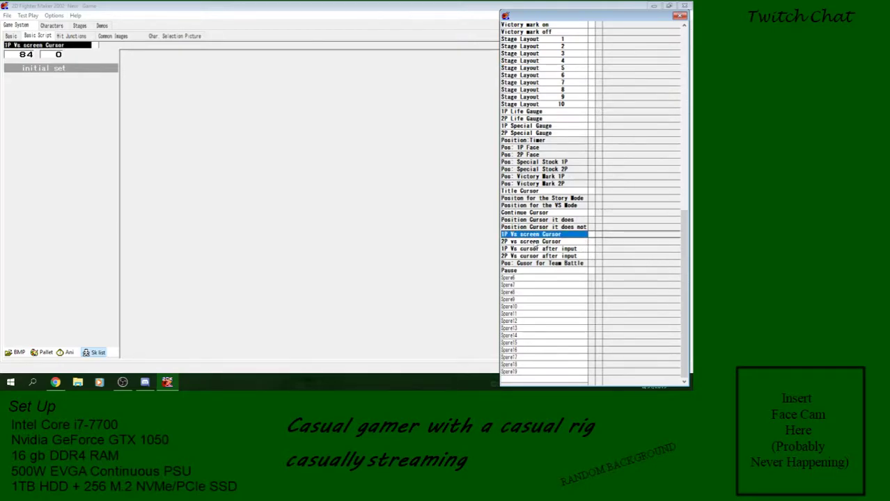
{"action": "left_click", "coordinate": [537, 220]}
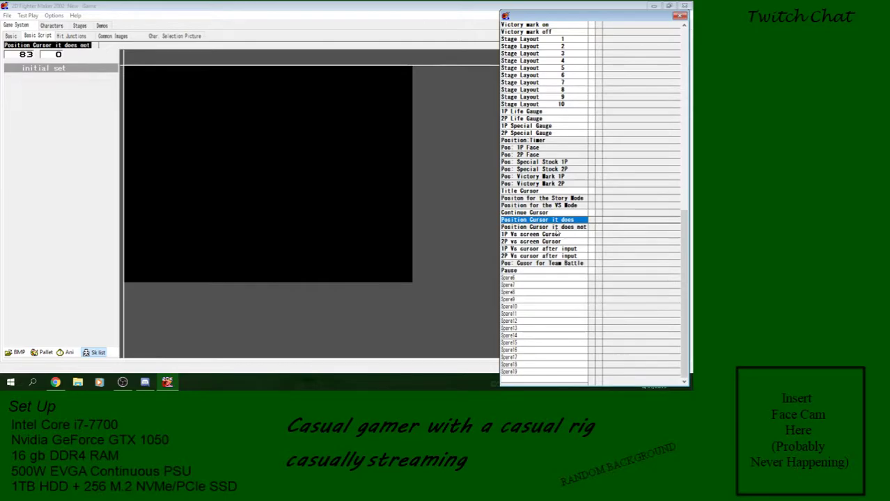
{"action": "left_click", "coordinate": [555, 229]}
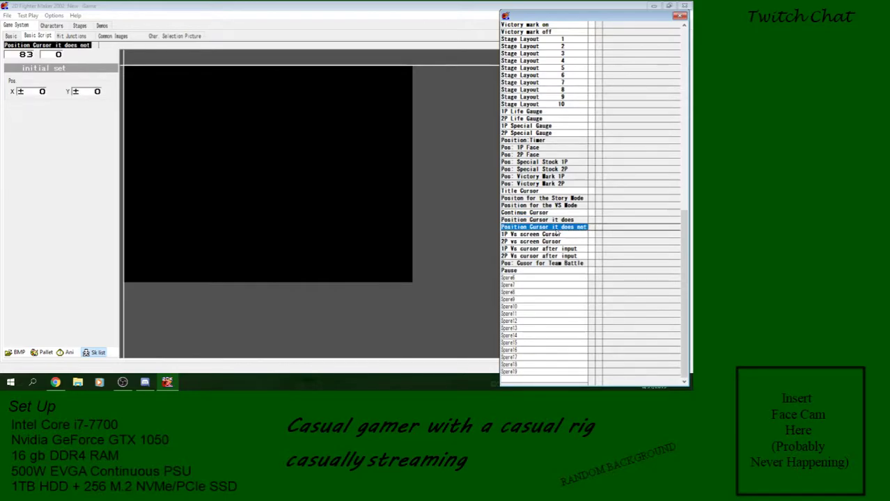
{"action": "left_click", "coordinate": [557, 235]}
{"action": "left_click", "coordinate": [554, 242]}
{"action": "left_click", "coordinate": [555, 248]}
{"action": "left_click", "coordinate": [554, 256]}
{"action": "left_click", "coordinate": [549, 228]}
{"action": "left_click", "coordinate": [546, 220]}
{"action": "left_click", "coordinate": [540, 206]}
{"action": "left_click", "coordinate": [537, 220]}
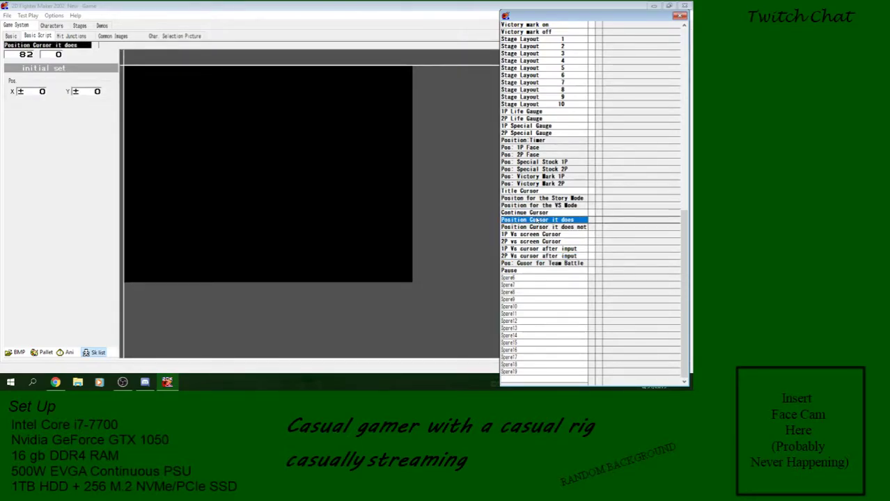
{"action": "left_click", "coordinate": [541, 199]}
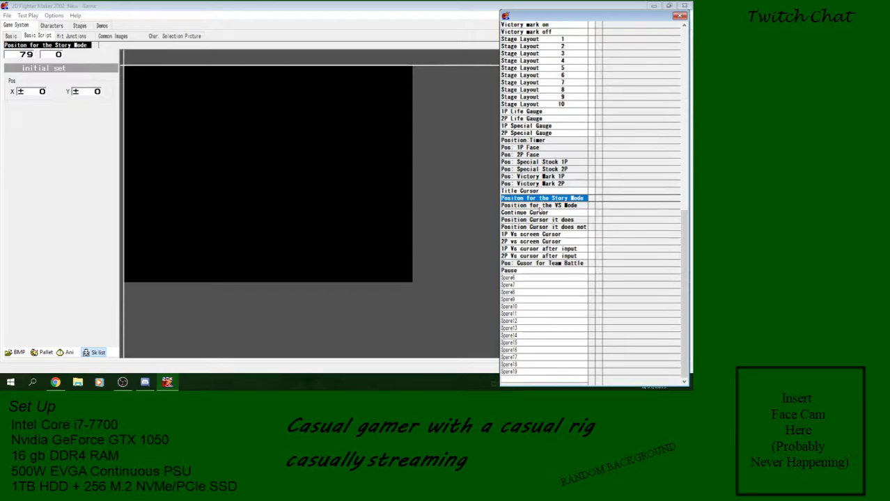
Place the title menu positions at about X 224, Y 175 for Story Mode and about X 243, Y 335 for VS Mode
{"action": "left_click", "coordinate": [540, 206]}
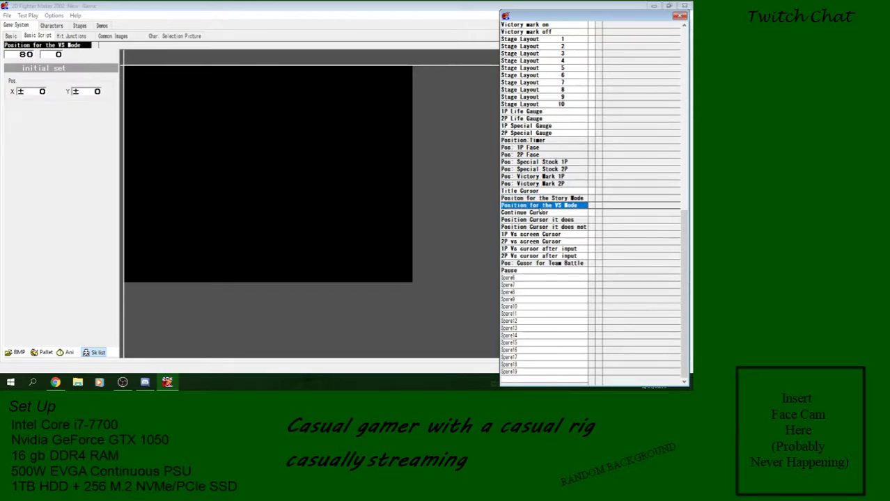
{"action": "left_click", "coordinate": [125, 68]}
{"action": "left_click_drag", "start_coordinate": [125, 68], "coordinate": [169, 94]}
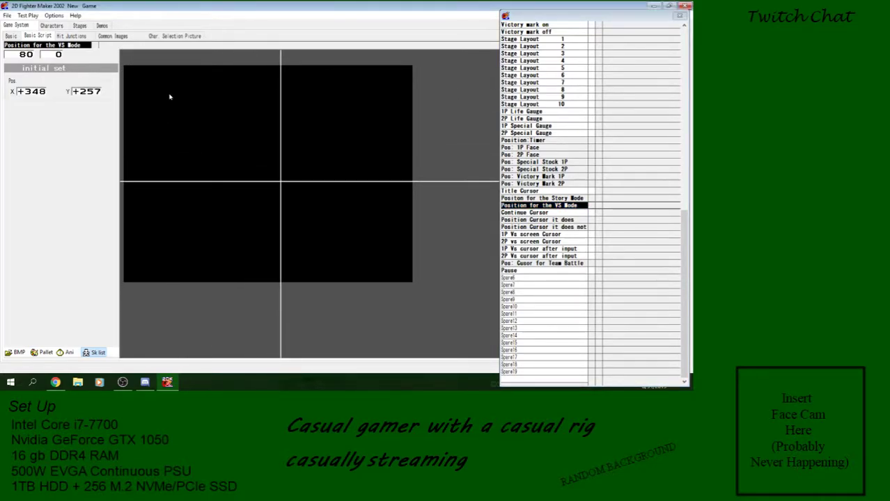
{"action": "left_click_drag", "start_coordinate": [329, 215], "coordinate": [330, 216]}
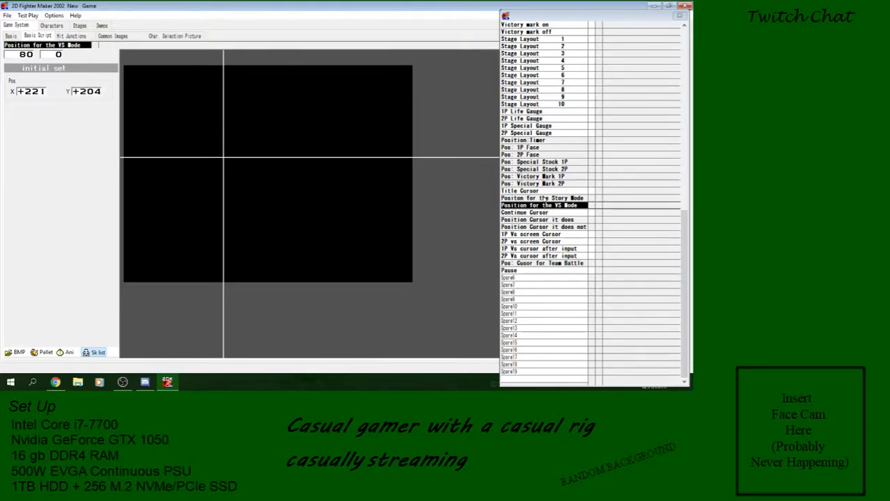
{"action": "left_click", "coordinate": [544, 199]}
{"action": "left_click_drag", "start_coordinate": [119, 73], "coordinate": [233, 217]}
{"action": "left_click", "coordinate": [523, 206]}
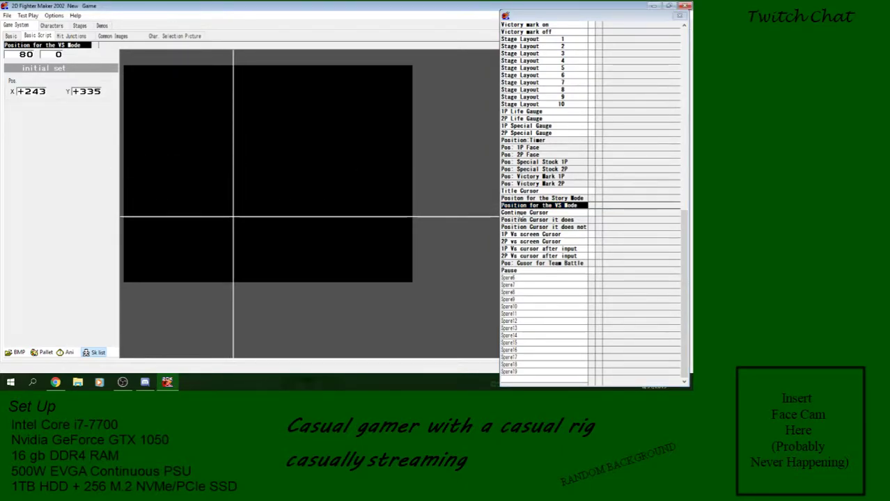
{"action": "left_click", "coordinate": [590, 199]}
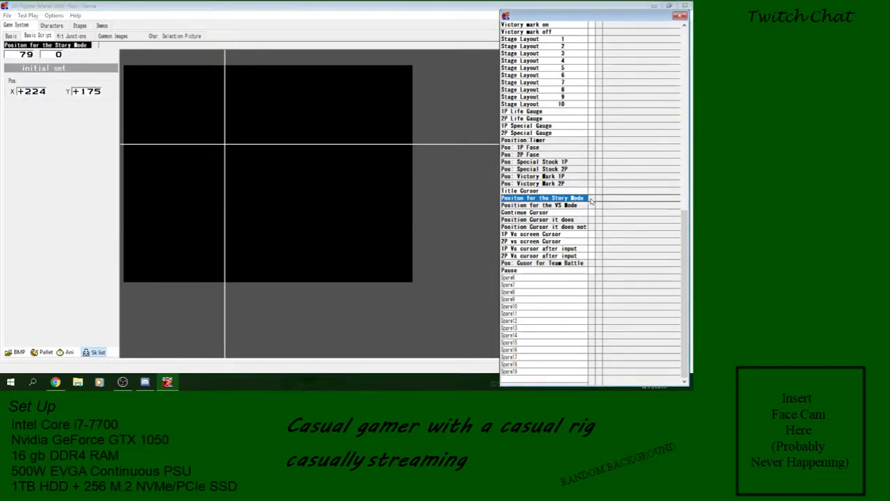
Open the Dungeon Fighter The 500 Year War project from the 2D Fighter Maker 2002 folder on the USB drive
{"action": "left_click", "coordinate": [7, 16]}
{"action": "left_click", "coordinate": [21, 35]}
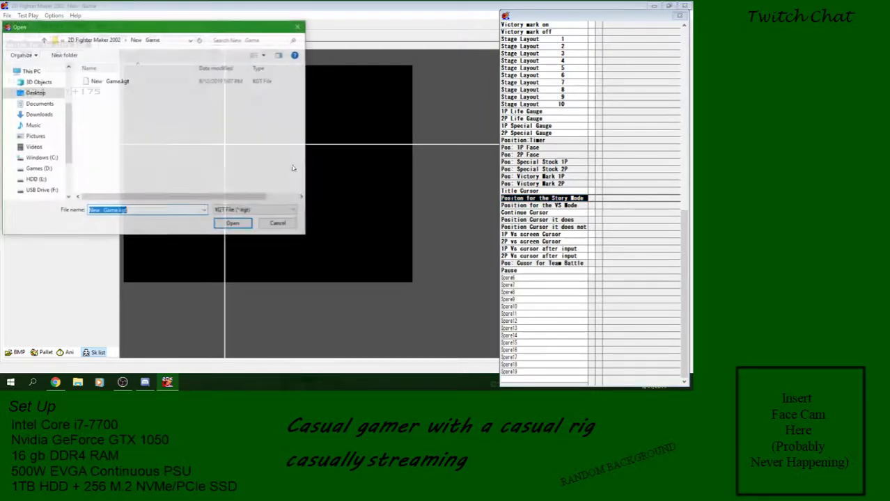
{"action": "left_click", "coordinate": [91, 40]}
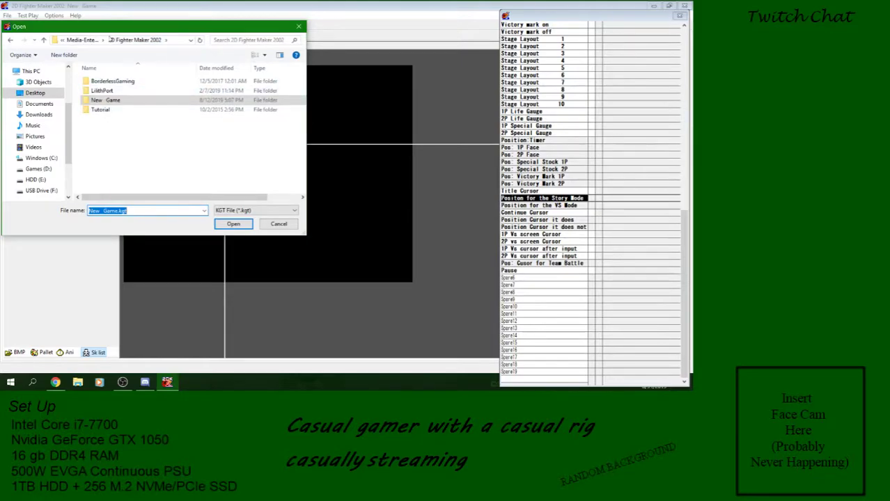
{"action": "left_click", "coordinate": [82, 40]}
{"action": "double_click", "coordinate": [117, 81]}
{"action": "left_click", "coordinate": [41, 190]}
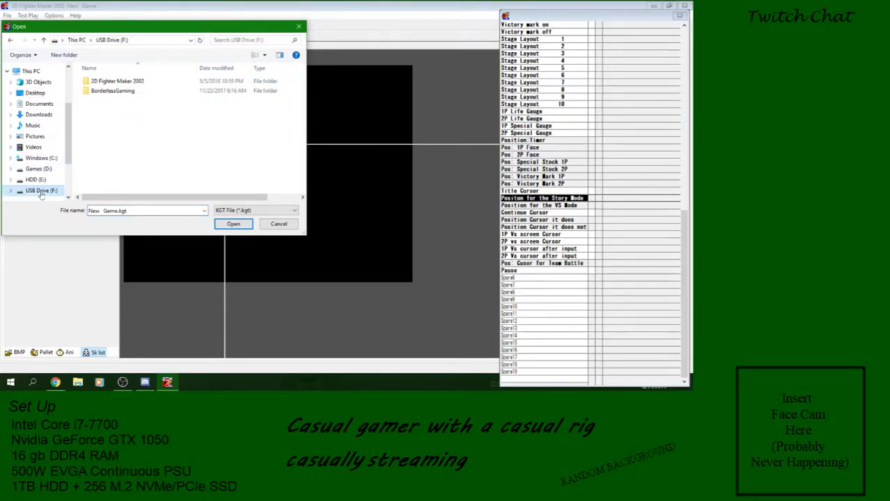
{"action": "double_click", "coordinate": [122, 81]}
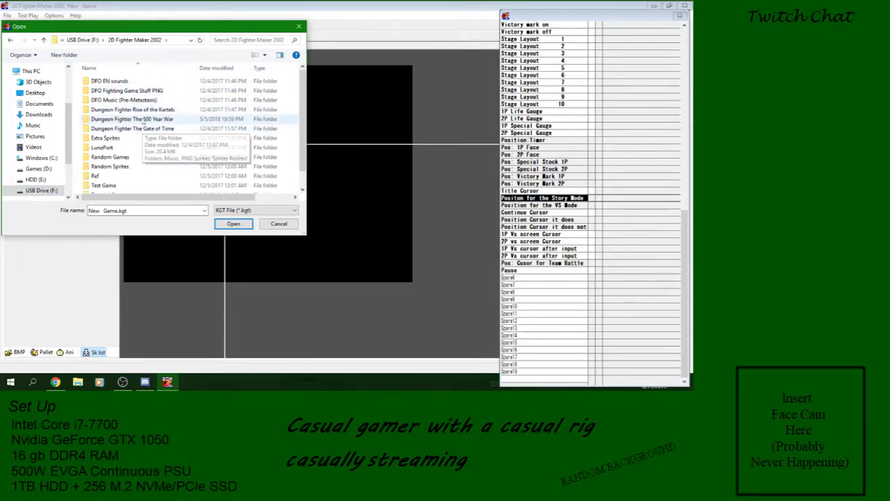
{"action": "double_click", "coordinate": [143, 119]}
{"action": "double_click", "coordinate": [105, 89]}
{"action": "double_click", "coordinate": [105, 81]}
{"action": "double_click", "coordinate": [147, 89]}
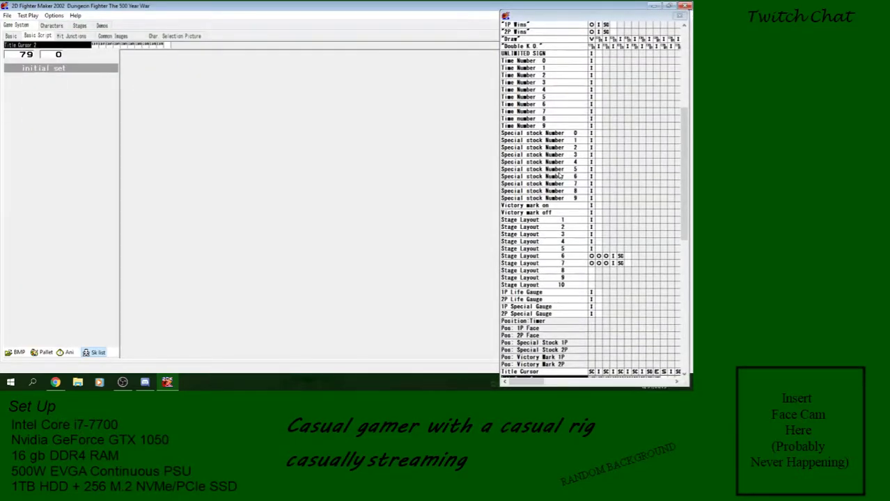
Examine the Title Cursor script of the Dungeon Fighter project, including its first image block
{"action": "left_click_drag", "start_coordinate": [681, 192], "coordinate": [680, 253]}
{"action": "left_click", "coordinate": [568, 208]}
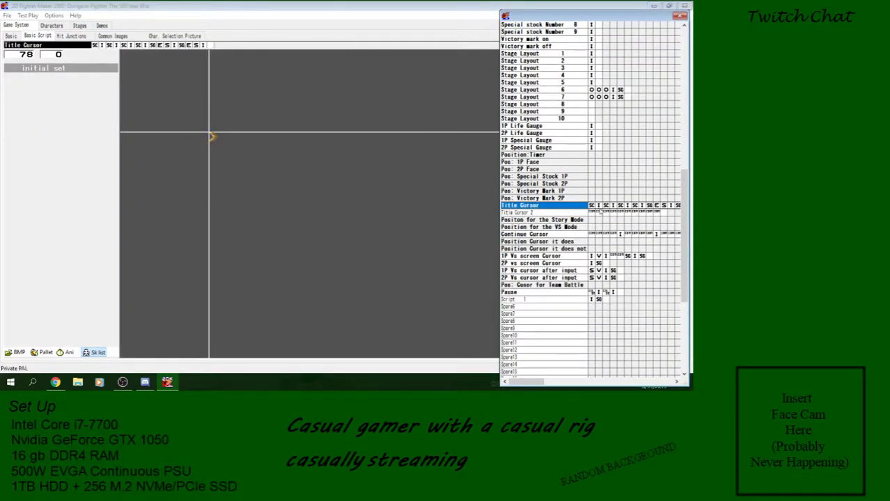
{"action": "left_click", "coordinate": [598, 207]}
{"action": "left_click", "coordinate": [585, 206]}
Reopen the New Game project from the 2D Fighter Maker 2002 folder inside the desktop's Media-Entertainment folder
{"action": "left_click", "coordinate": [5, 16]}
{"action": "left_click", "coordinate": [15, 35]}
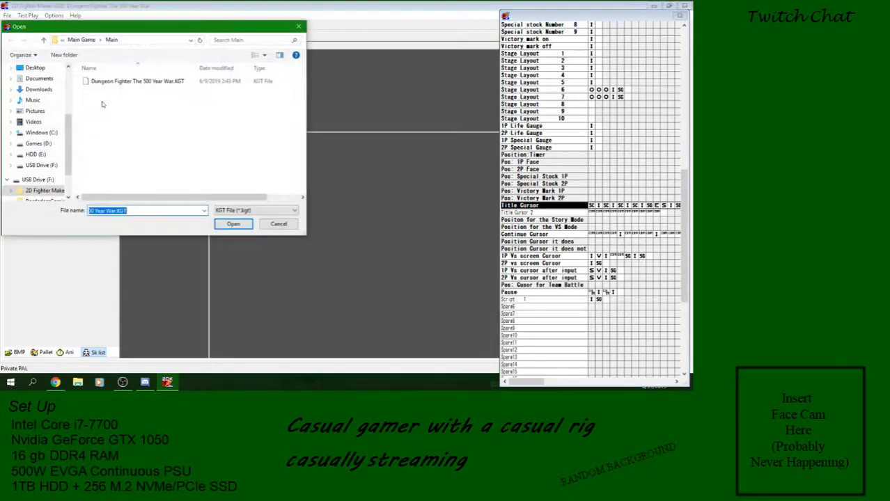
{"action": "left_click", "coordinate": [50, 70]}
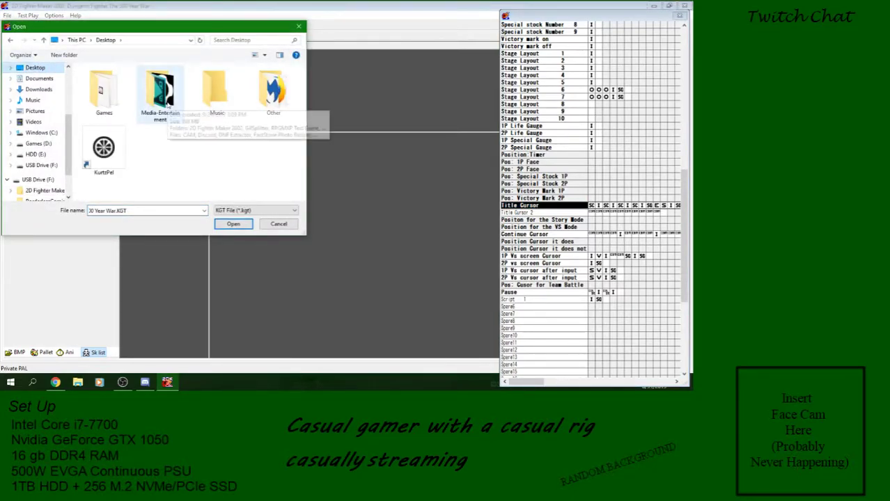
{"action": "double_click", "coordinate": [167, 103]}
{"action": "double_click", "coordinate": [143, 96]}
{"action": "double_click", "coordinate": [122, 103]}
{"action": "double_click", "coordinate": [117, 81]}
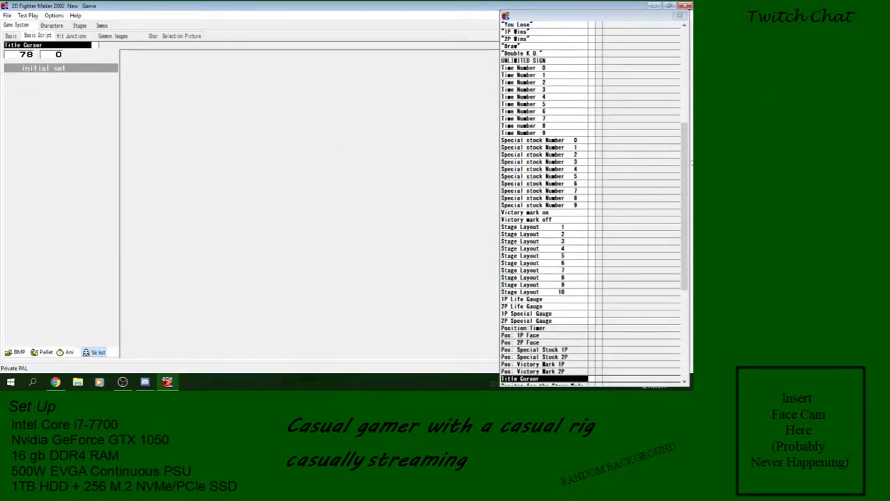
Select the first empty block of the Title Cursor script in the script list
{"action": "left_click_drag", "start_coordinate": [687, 163], "coordinate": [688, 251]}
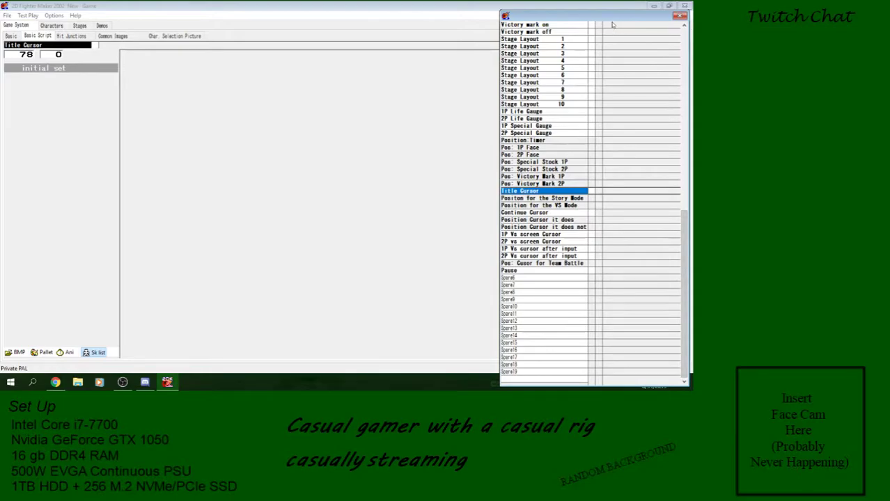
{"action": "left_click_drag", "start_coordinate": [612, 22], "coordinate": [616, 23]}
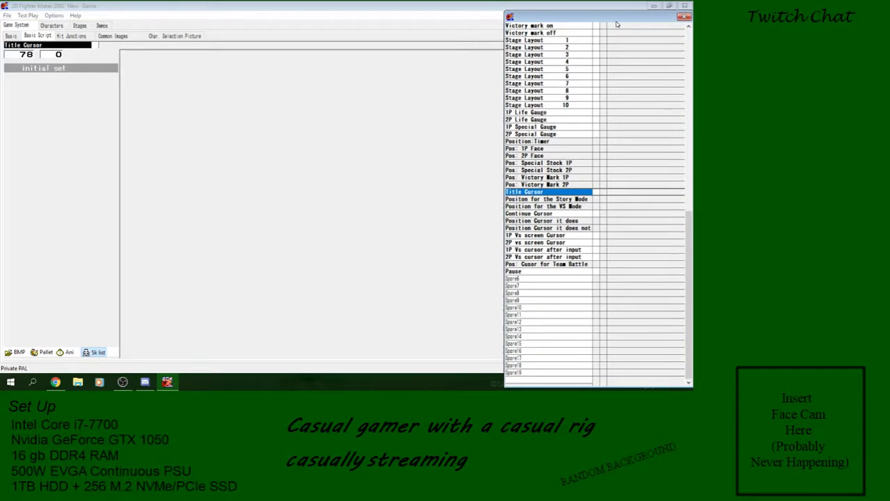
{"action": "left_click", "coordinate": [595, 193]}
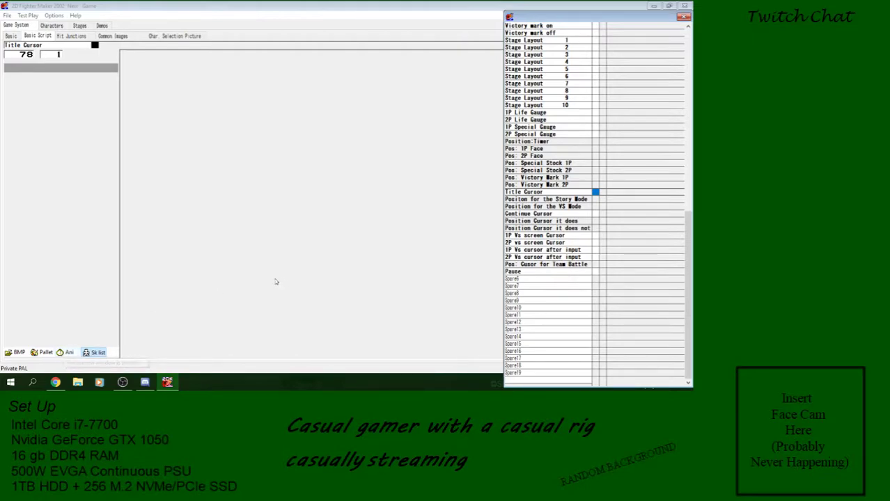
Start loading a bitmap into the image viewer and browse up to the 2D Fighter Maker 2002 folder on the USB drive
{"action": "left_click", "coordinate": [10, 353]}
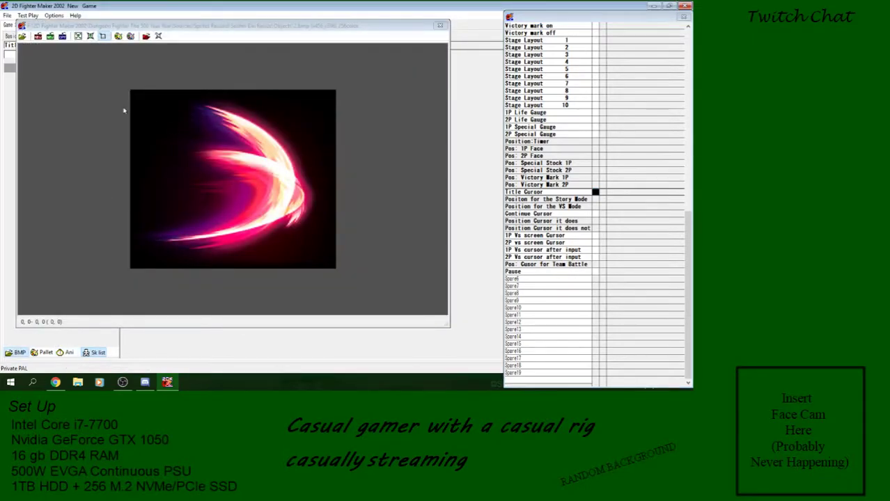
{"action": "left_click", "coordinate": [24, 37]}
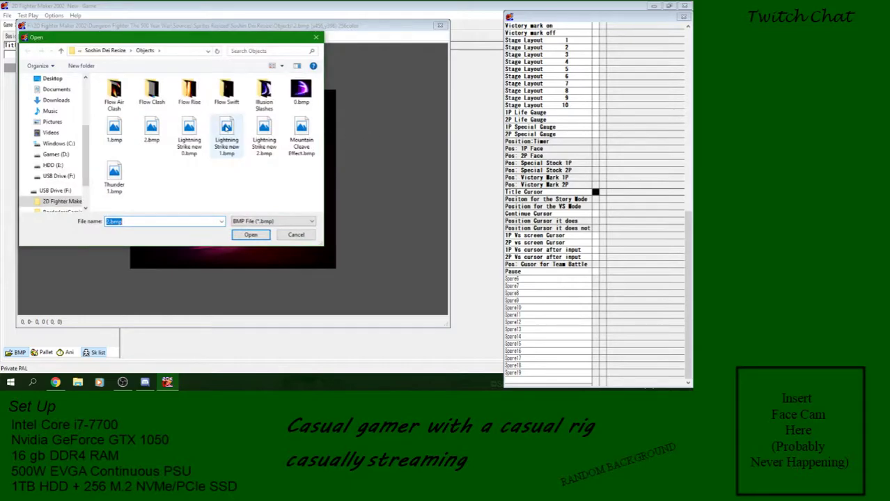
{"action": "left_click", "coordinate": [104, 50]}
{"action": "left_click", "coordinate": [104, 52]}
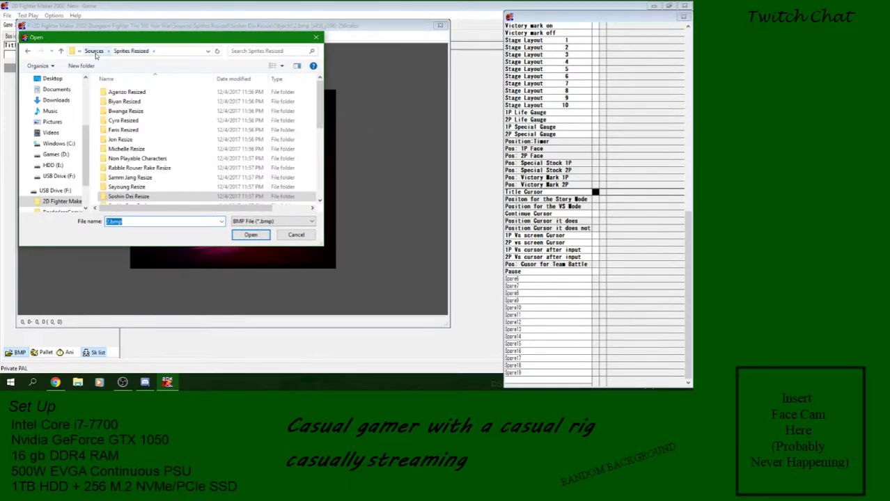
{"action": "left_click", "coordinate": [91, 51]}
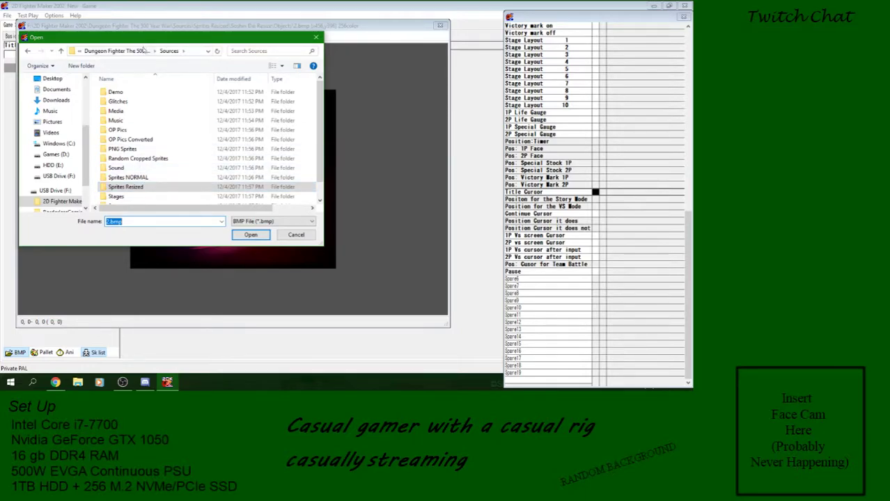
{"action": "left_click", "coordinate": [115, 54]}
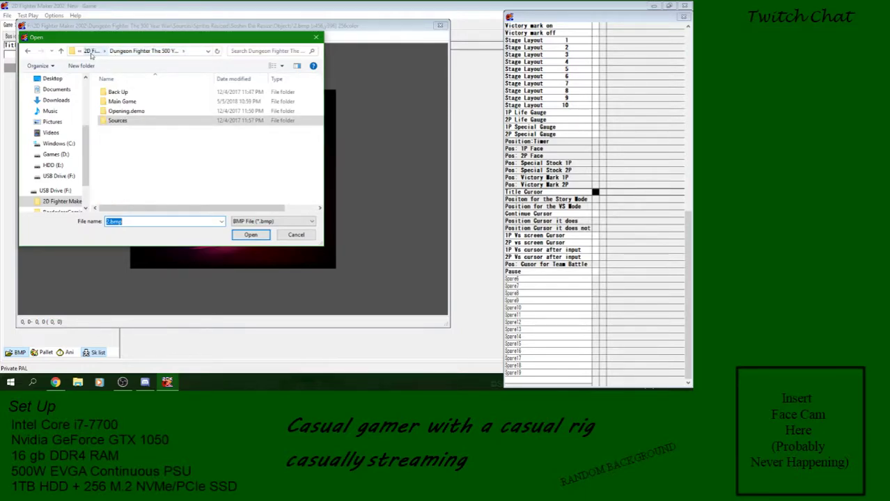
{"action": "left_click", "coordinate": [90, 53]}
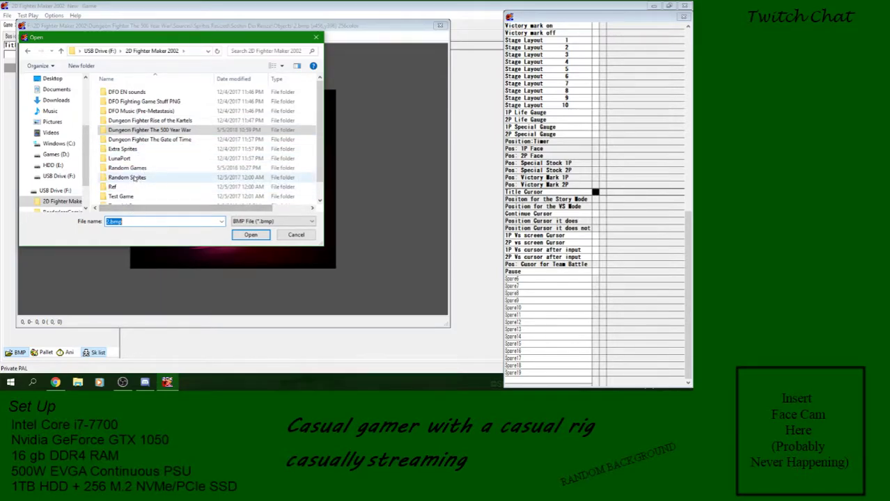
Open the Graphics folder of Orginal RTP inside the Ref folder
{"action": "double_click", "coordinate": [113, 187]}
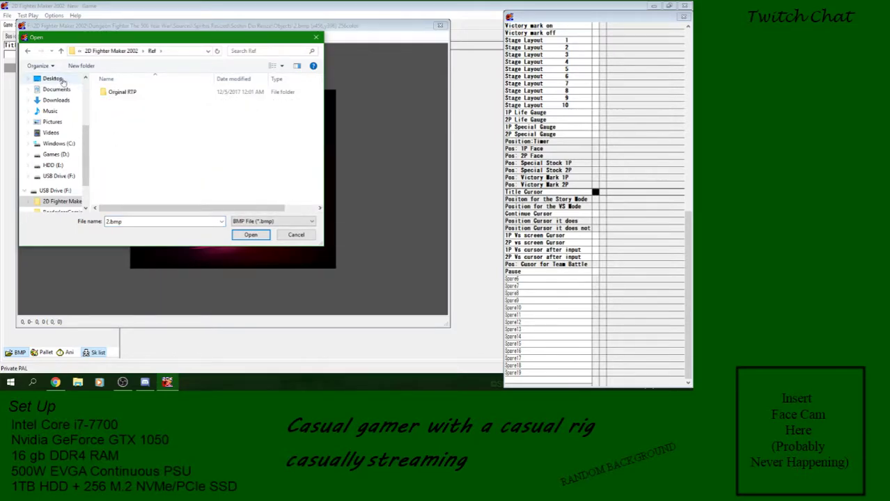
{"action": "double_click", "coordinate": [120, 92]}
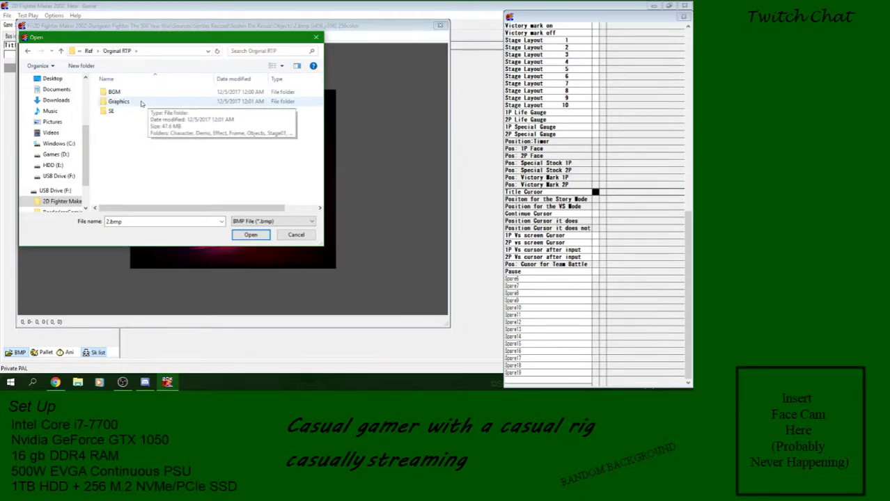
{"action": "left_click", "coordinate": [122, 104]}
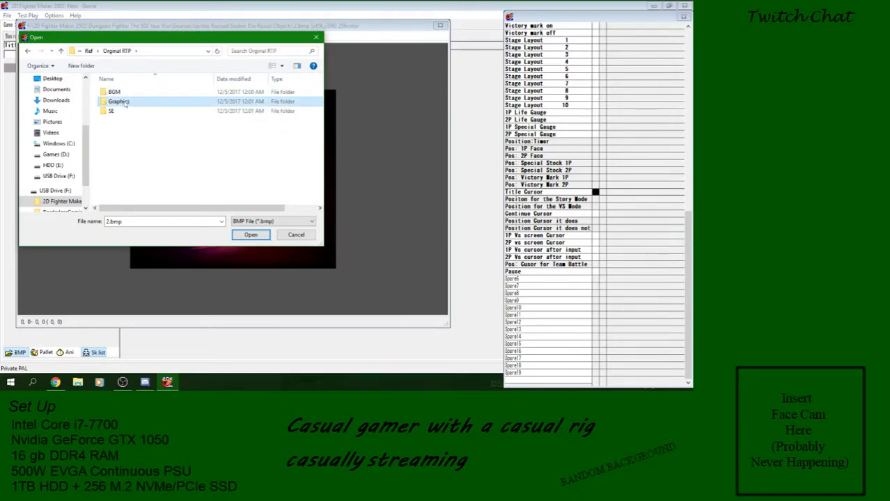
{"action": "double_click", "coordinate": [126, 102]}
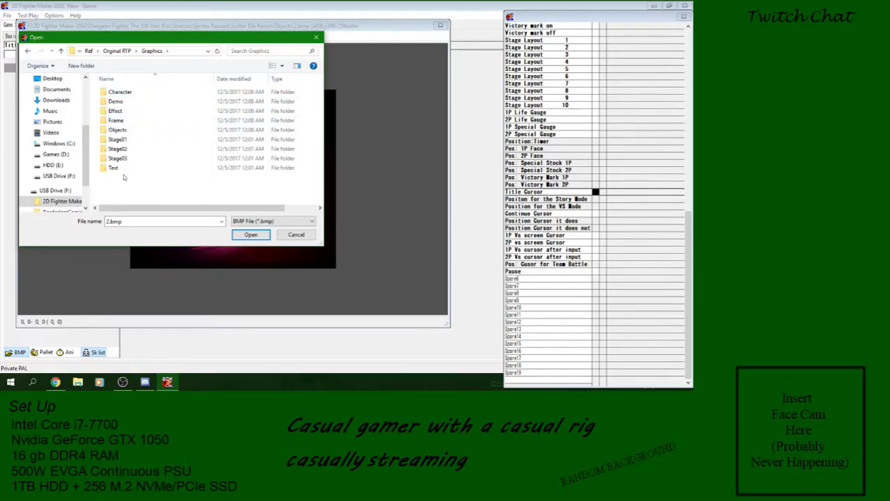
Look through the Demo folder's bitmaps as large icons for a cursor image, and return to Graphics
{"action": "double_click", "coordinate": [132, 102]}
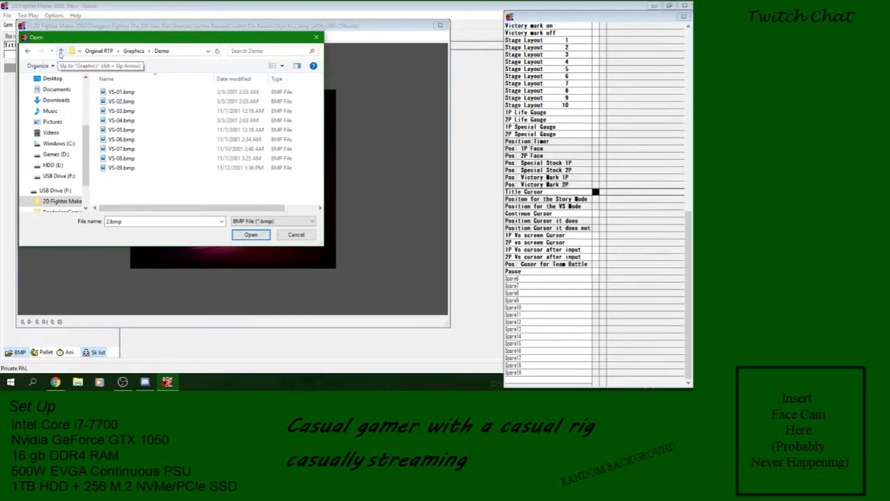
{"action": "right_click", "coordinate": [194, 193]}
{"action": "mouse_move", "coordinate": [237, 202]}
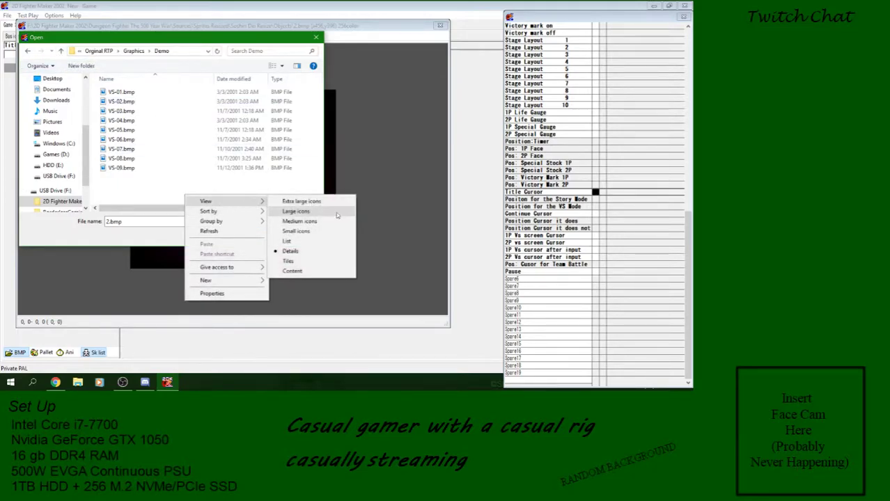
{"action": "left_click", "coordinate": [303, 214]}
{"action": "scroll", "coordinate": [222, 182], "scroll_direction": "down", "scroll_amount": 1}
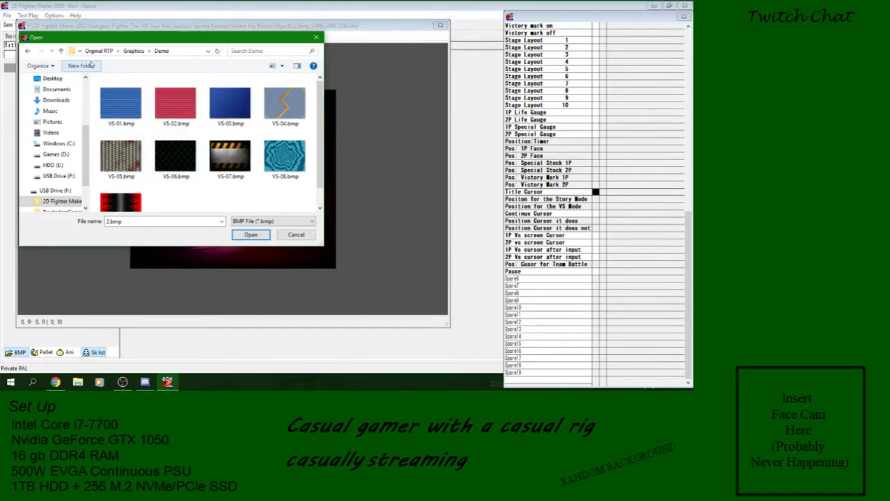
{"action": "left_click", "coordinate": [61, 51]}
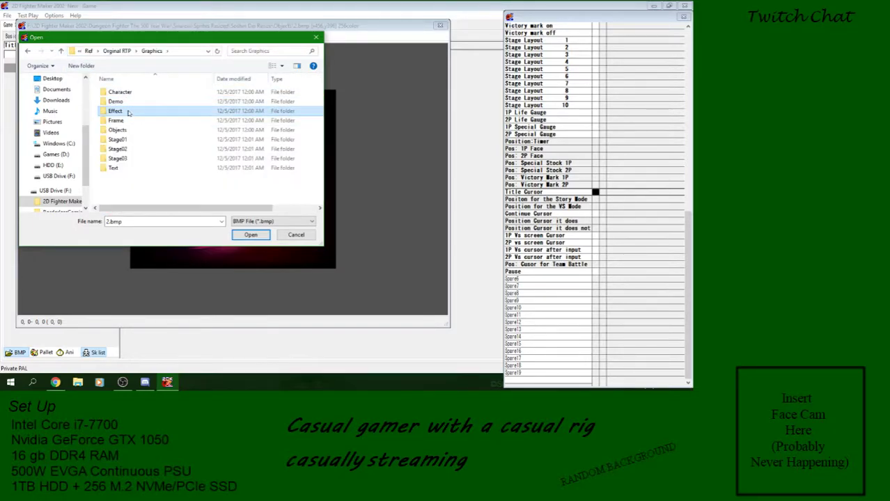
Look through the Effect folder's bitmaps as large icons for a cursor image, and return to Graphics
{"action": "double_click", "coordinate": [125, 110]}
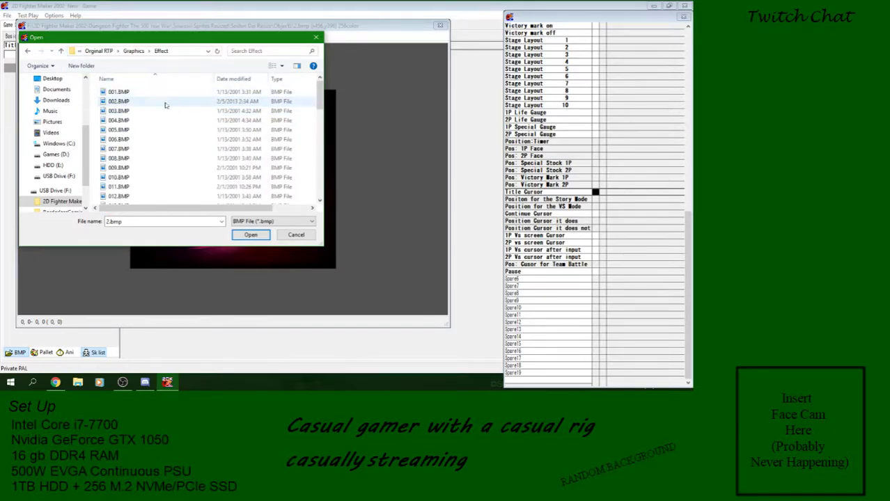
{"action": "right_click", "coordinate": [302, 130]}
{"action": "mouse_move", "coordinate": [353, 141]}
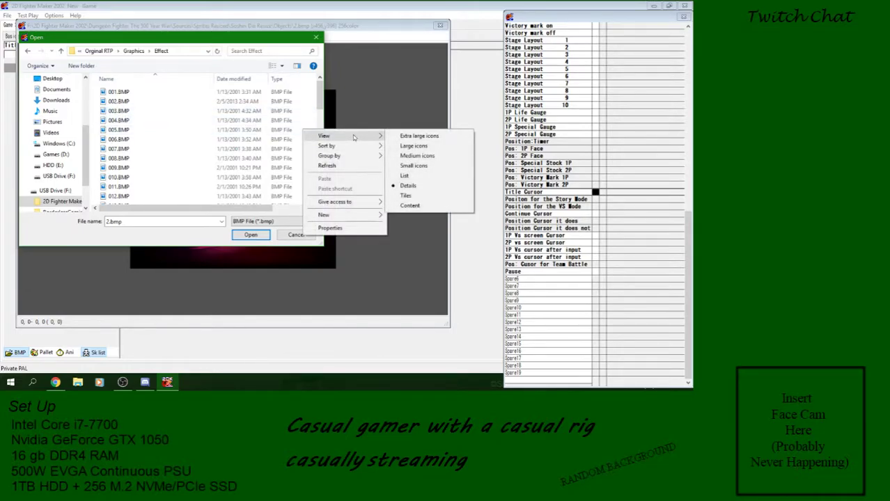
{"action": "left_click", "coordinate": [410, 144]}
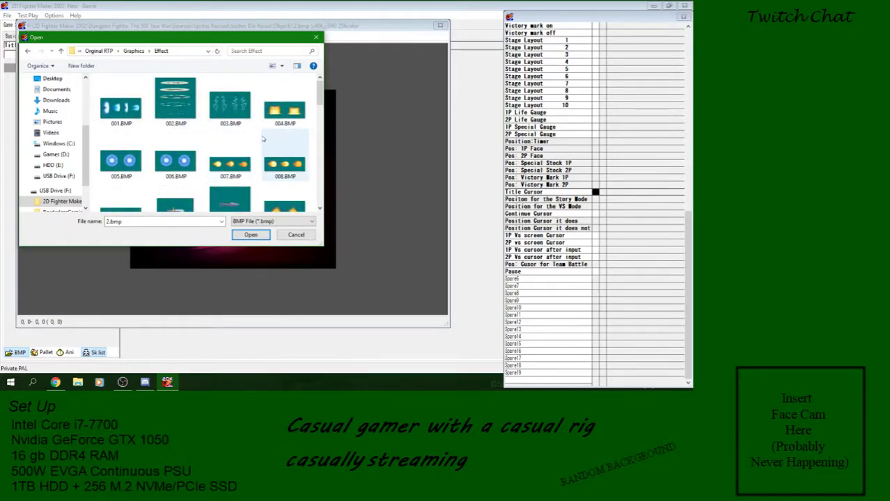
{"action": "scroll", "coordinate": [254, 138], "scroll_direction": "down", "scroll_amount": 2}
{"action": "scroll", "coordinate": [255, 140], "scroll_direction": "down", "scroll_amount": 5}
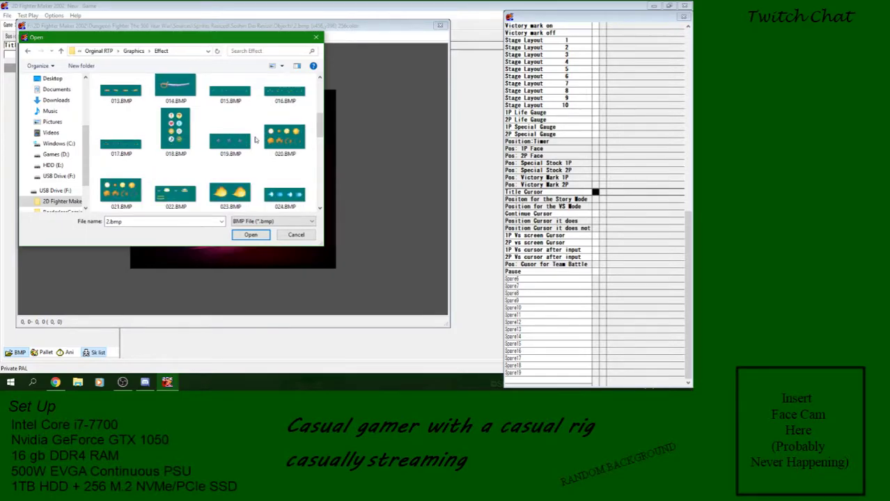
{"action": "scroll", "coordinate": [255, 139], "scroll_direction": "down", "scroll_amount": 3}
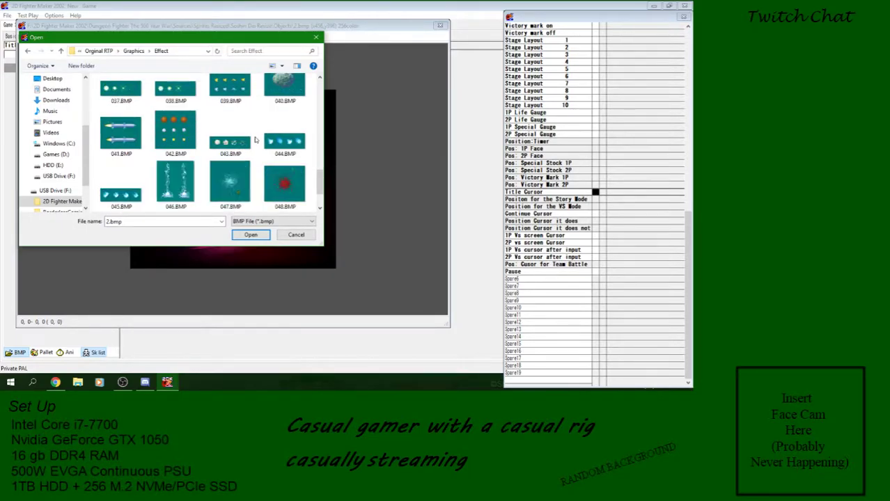
{"action": "left_click", "coordinate": [62, 51]}
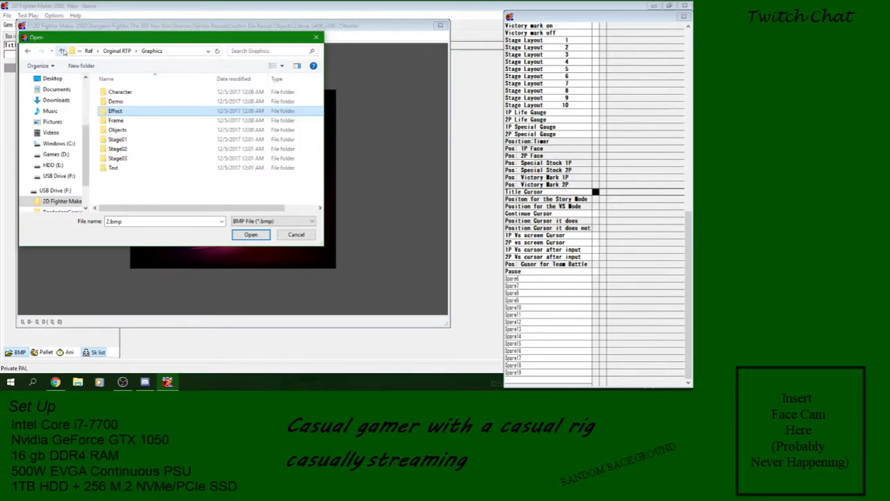
Look through the Objects folder's bitmaps as large icons for a cursor image, and return to Graphics
{"action": "double_click", "coordinate": [137, 131]}
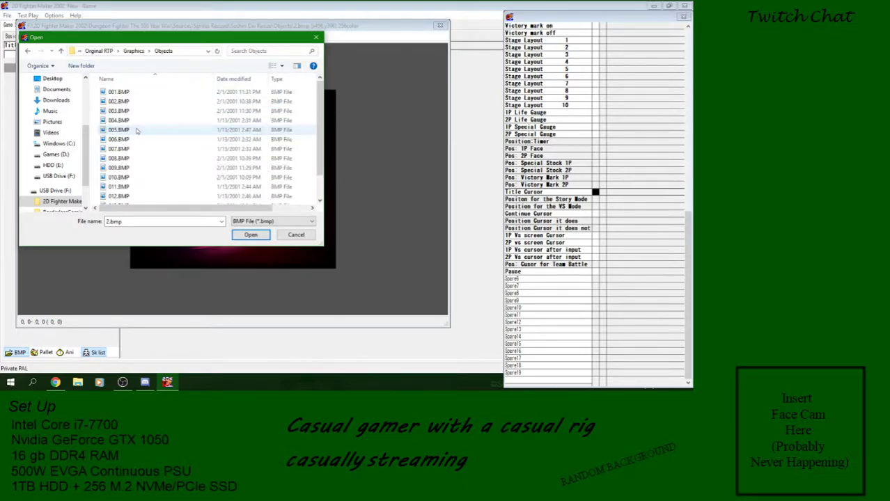
{"action": "right_click", "coordinate": [111, 111]}
{"action": "mouse_move", "coordinate": [119, 115]}
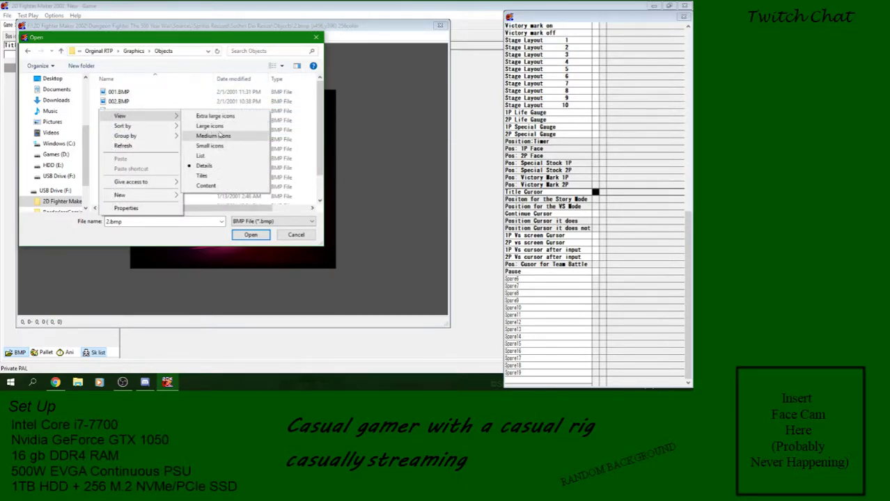
{"action": "left_click", "coordinate": [213, 135]}
{"action": "right_click", "coordinate": [234, 147]}
{"action": "mouse_move", "coordinate": [291, 155]}
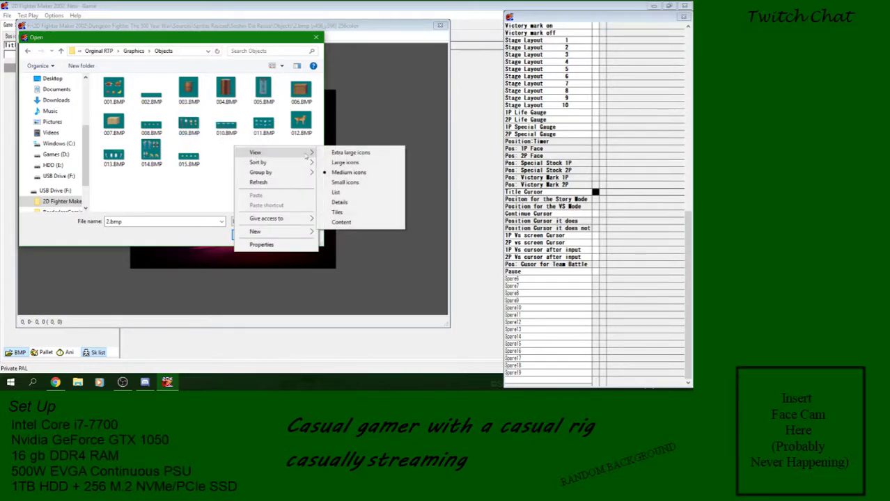
{"action": "left_click", "coordinate": [341, 164]}
{"action": "scroll", "coordinate": [256, 152], "scroll_direction": "down", "scroll_amount": 2}
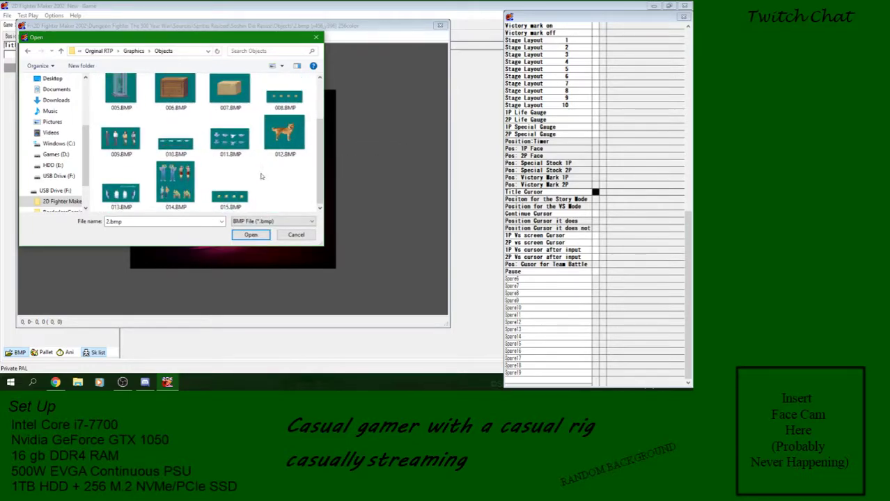
{"action": "scroll", "coordinate": [262, 176], "scroll_direction": "up", "scroll_amount": 2}
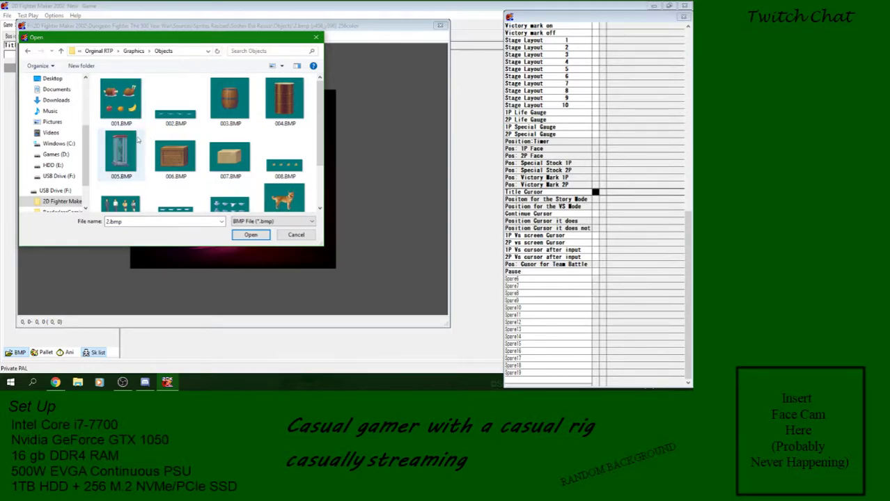
{"action": "left_click", "coordinate": [60, 51]}
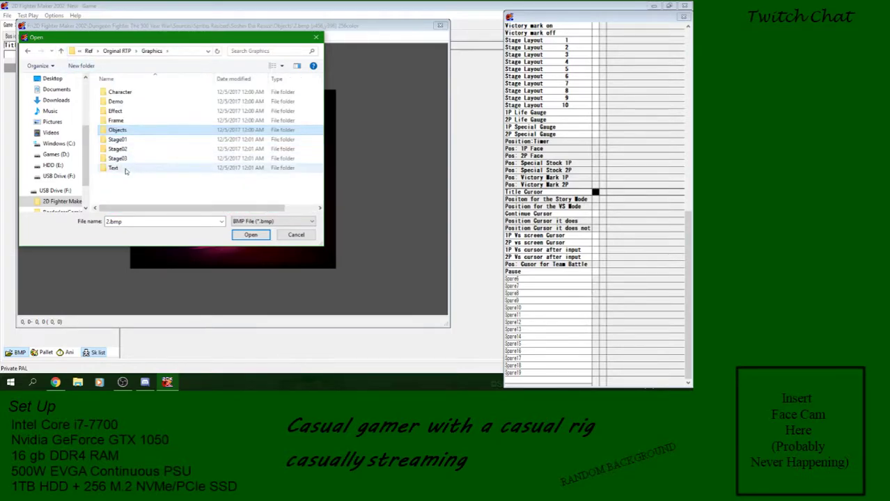
Look through the Text folder's bitmaps as large icons for a cursor image, and return to Graphics
{"action": "double_click", "coordinate": [126, 170]}
{"action": "right_click", "coordinate": [140, 183]}
{"action": "mouse_move", "coordinate": [198, 189]}
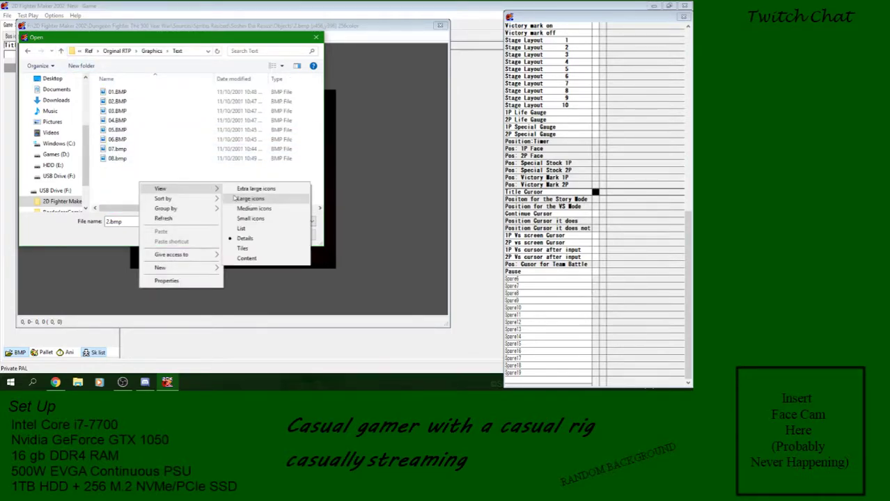
{"action": "left_click", "coordinate": [244, 199]}
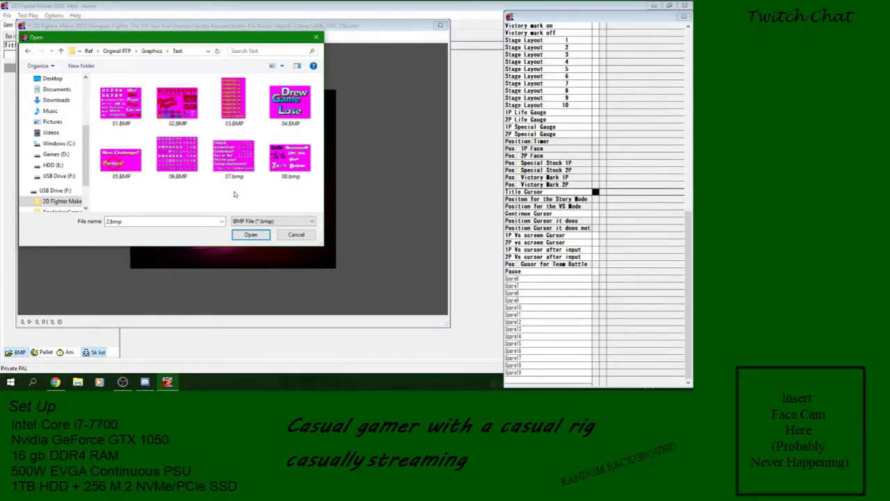
{"action": "left_click", "coordinate": [60, 51]}
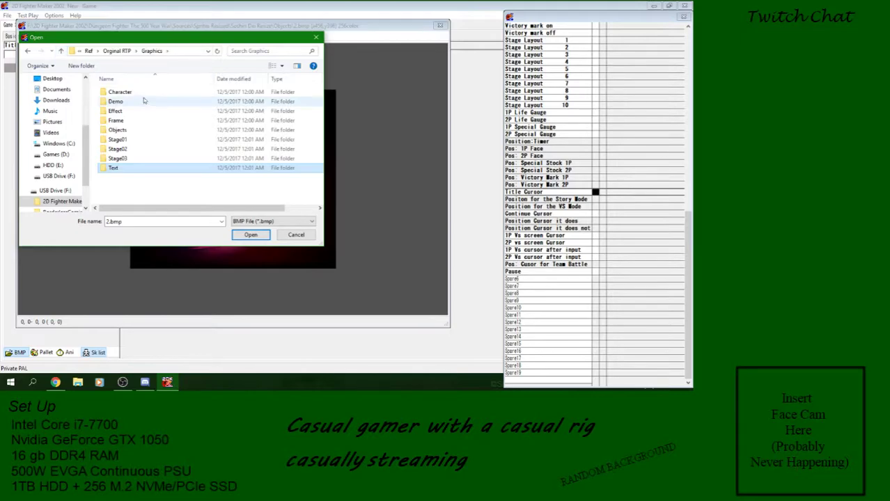
Show the Frame folder's bitmaps as large icons and load 002.bmp, the sheet of arrows, into the image viewer
{"action": "double_click", "coordinate": [132, 120]}
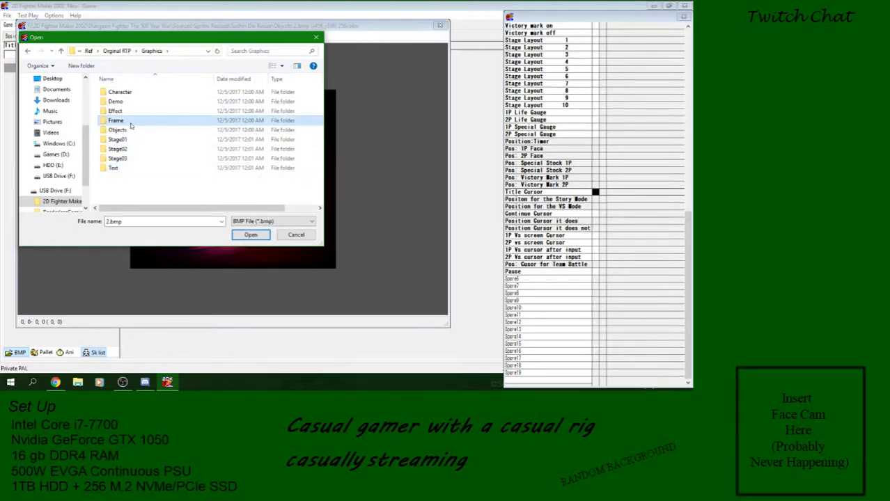
{"action": "right_click", "coordinate": [155, 172]}
{"action": "mouse_move", "coordinate": [209, 176]}
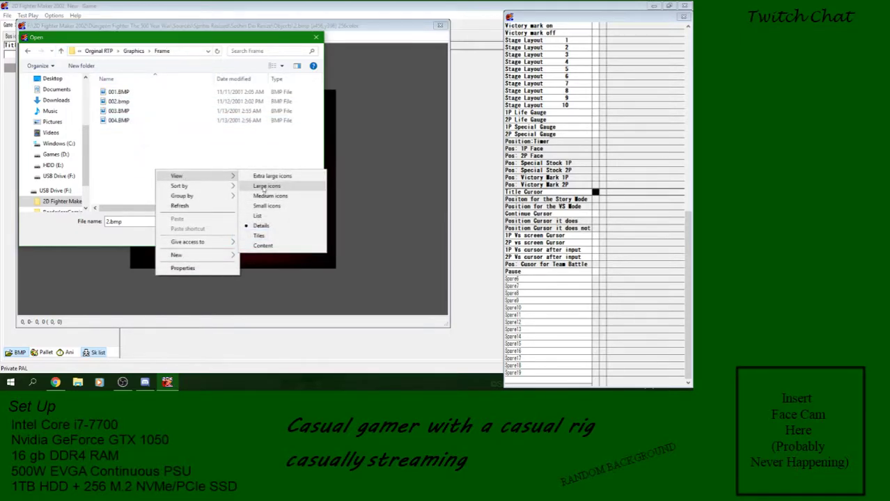
{"action": "left_click", "coordinate": [242, 185]}
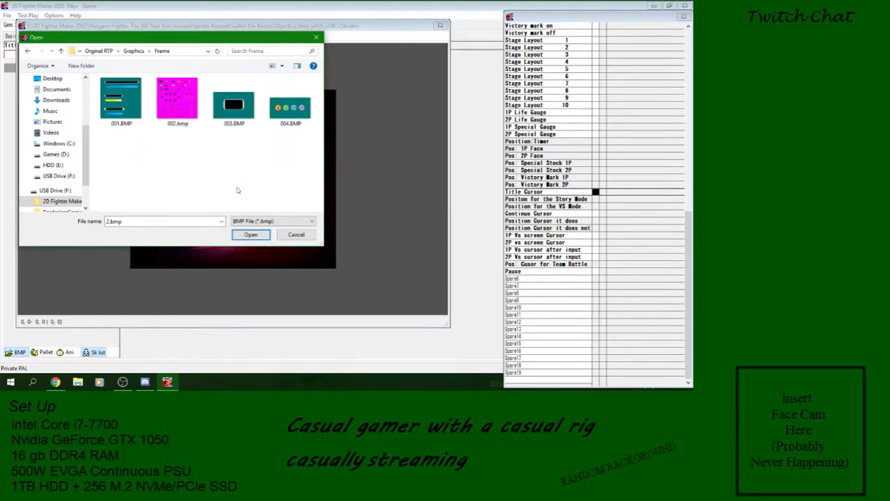
{"action": "double_click", "coordinate": [185, 106]}
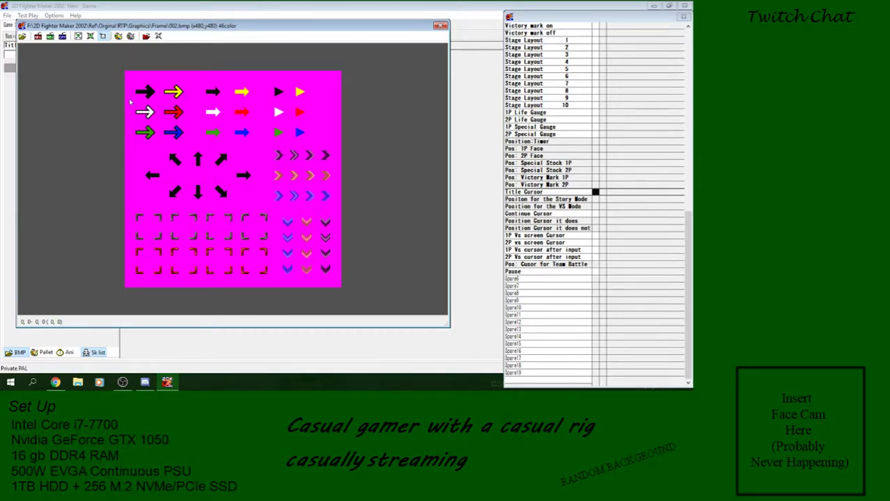
Crop the large yellow arrow, about 44 by 33 pixels, from the sheet and add it as the Title Cursor script's image
{"action": "left_click_drag", "start_coordinate": [163, 83], "coordinate": [185, 99]}
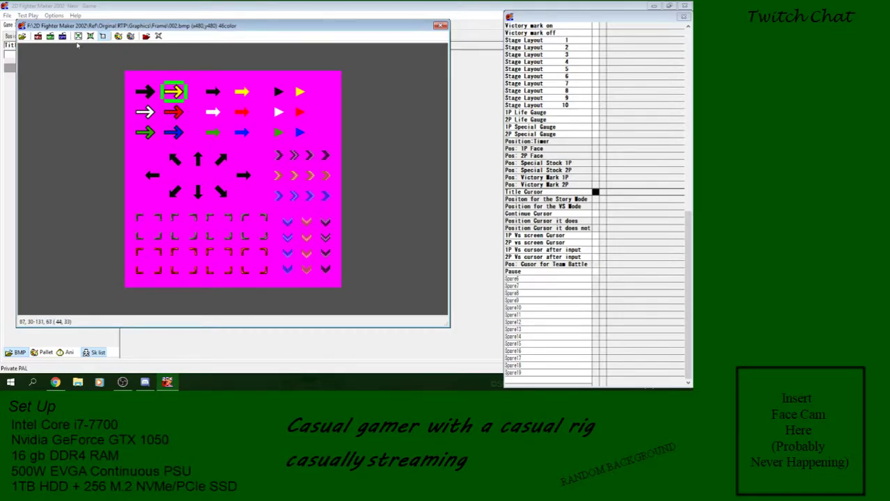
{"action": "left_click", "coordinate": [39, 37]}
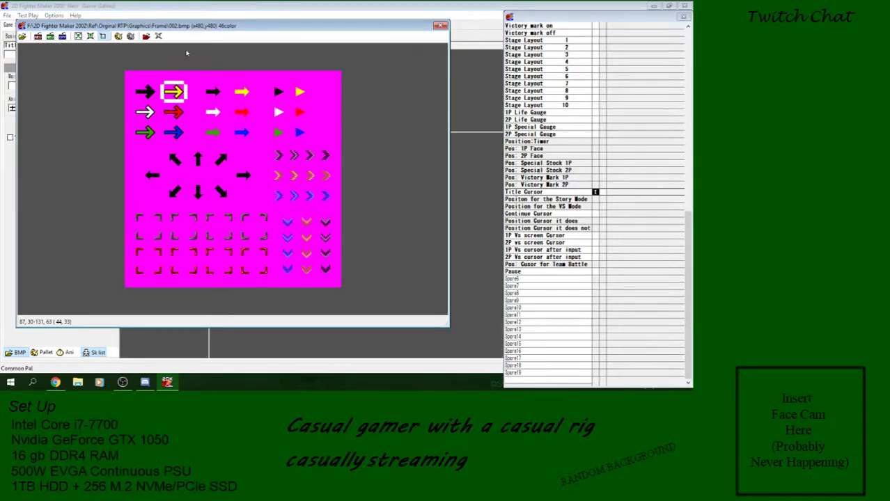
Close the image viewer and remove the surplus second image command from the Title Cursor script
{"action": "left_click", "coordinate": [440, 26]}
{"action": "left_click", "coordinate": [602, 193]}
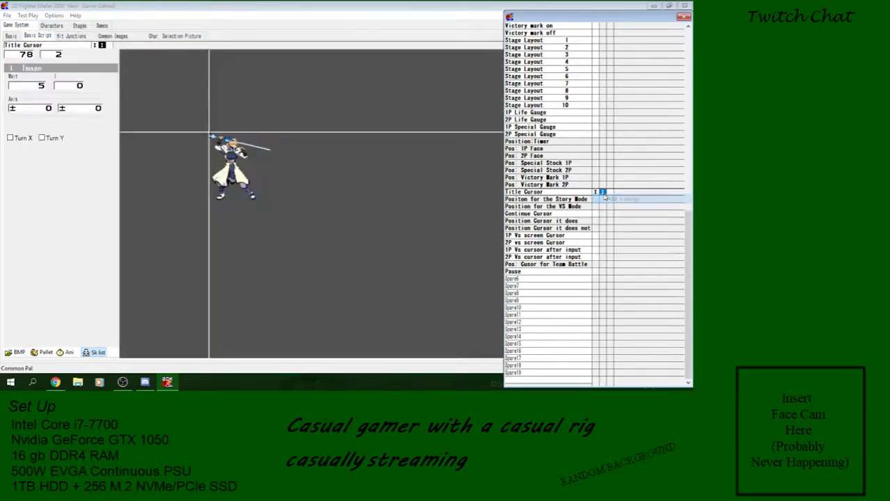
{"action": "right_click", "coordinate": [603, 192]}
{"action": "left_click", "coordinate": [614, 321]}
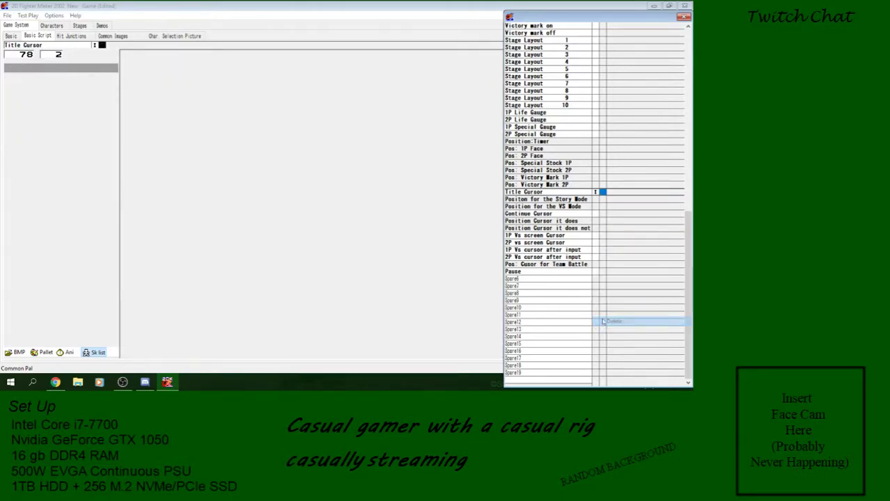
Add a GoTo script movement after the Title Cursor's image, pointing back to the Title Cursor script, and save the game
{"action": "right_click", "coordinate": [603, 193]}
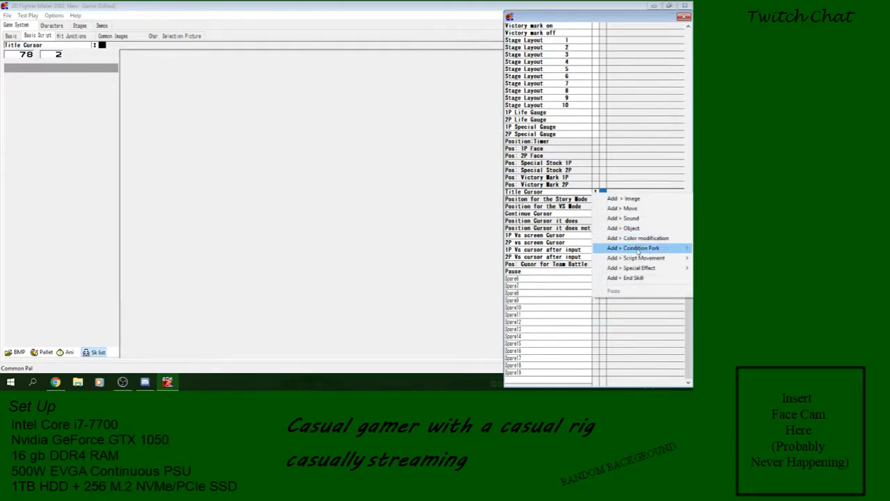
{"action": "mouse_move", "coordinate": [638, 255]}
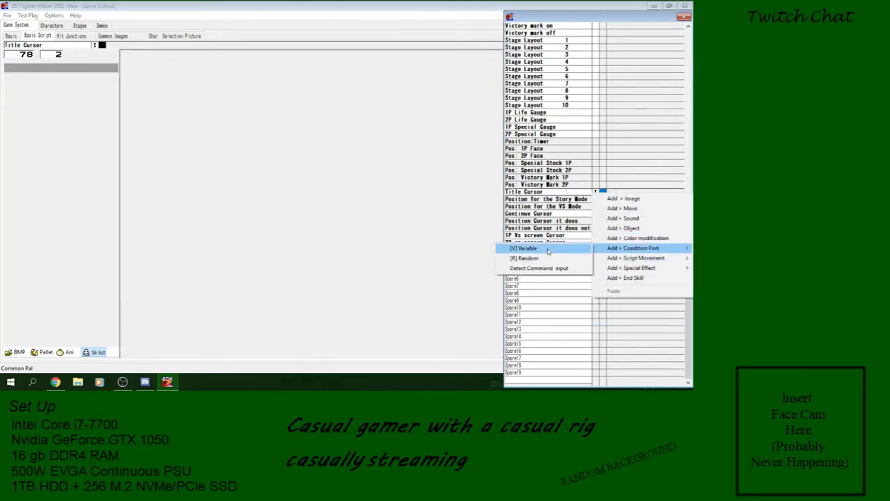
{"action": "mouse_move", "coordinate": [628, 258]}
{"action": "left_click", "coordinate": [565, 260]}
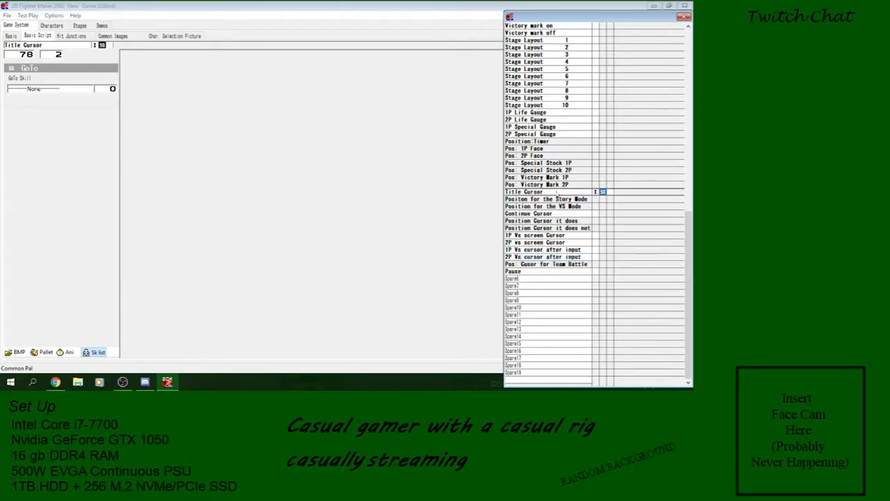
{"action": "left_click", "coordinate": [100, 90]}
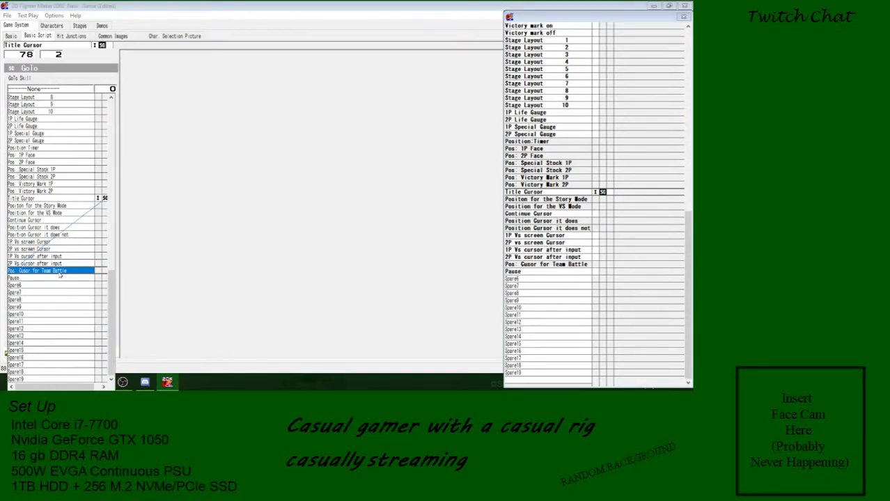
{"action": "left_click", "coordinate": [105, 200]}
{"action": "left_click", "coordinate": [578, 192]}
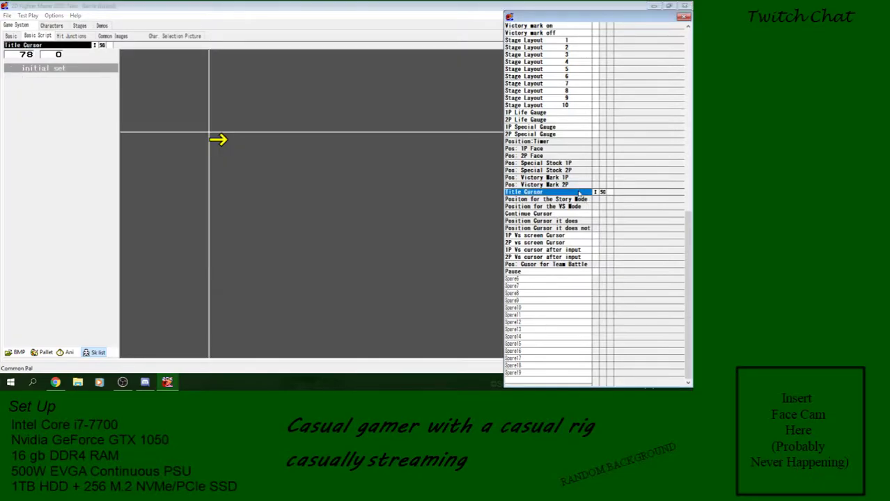
{"action": "left_click", "coordinate": [7, 15]}
{"action": "left_click", "coordinate": [14, 49]}
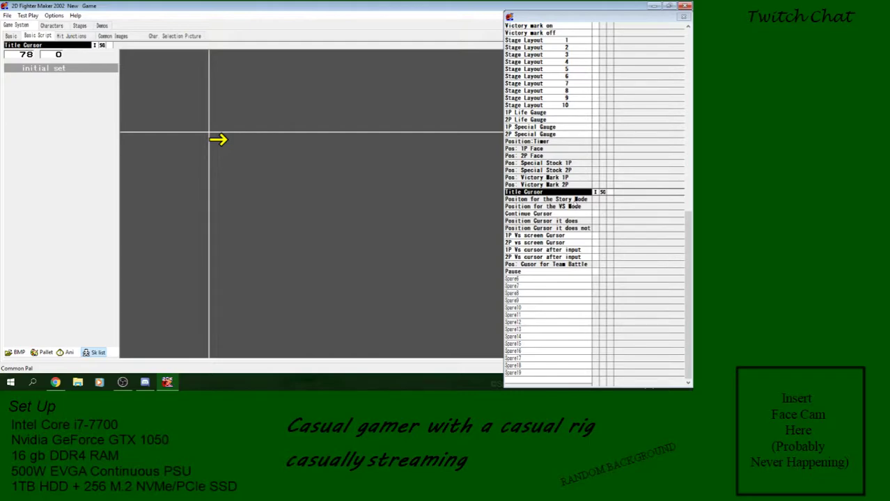
Place the Story Mode position at about X 171, Y 230 and the VS Mode position at about X 239, Y 376, and compare them
{"action": "left_click", "coordinate": [568, 200]}
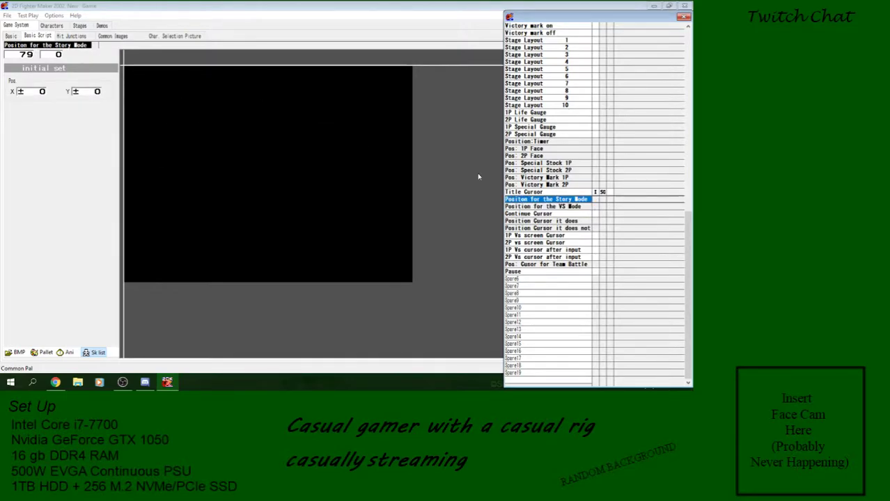
{"action": "left_click_drag", "start_coordinate": [124, 68], "coordinate": [200, 169]}
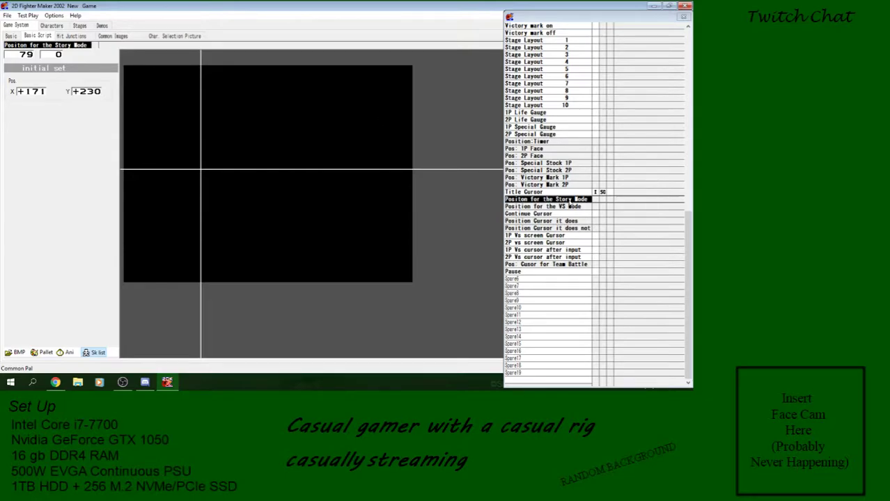
{"action": "left_click", "coordinate": [570, 207]}
{"action": "left_click_drag", "start_coordinate": [125, 70], "coordinate": [231, 236]}
{"action": "left_click", "coordinate": [581, 201]}
{"action": "left_click", "coordinate": [578, 213]}
{"action": "left_click", "coordinate": [579, 209]}
{"action": "left_click", "coordinate": [580, 200]}
{"action": "left_click", "coordinate": [577, 207]}
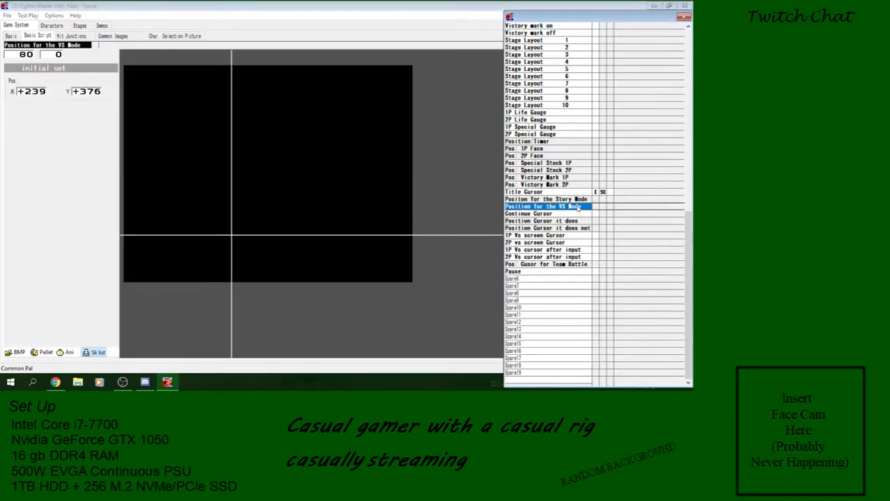
{"action": "left_click", "coordinate": [577, 200]}
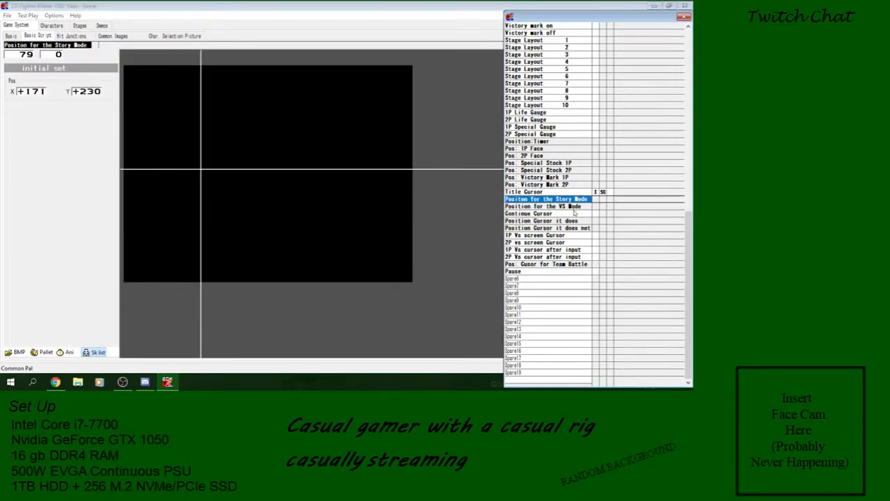
Set the Story Mode position's X to 170 and adjust the VS Mode position's X to line up with it
{"action": "left_click", "coordinate": [43, 92]}
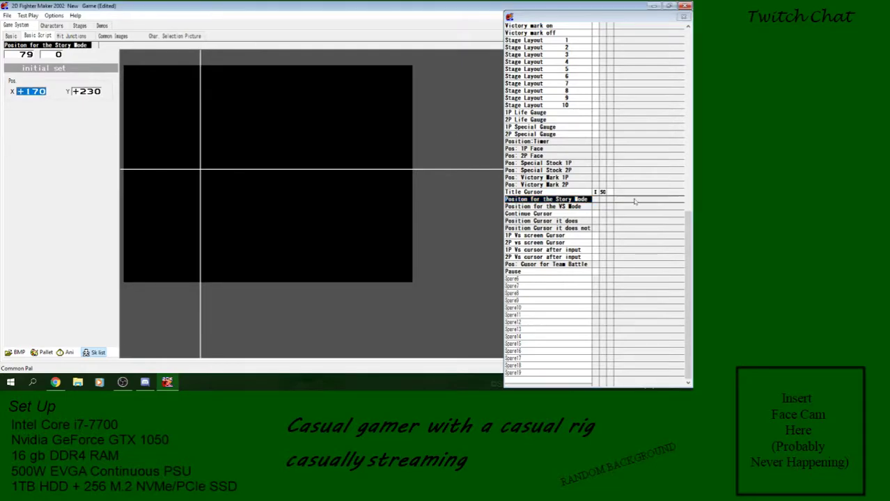
{"action": "left_click", "coordinate": [584, 207]}
{"action": "left_click", "coordinate": [37, 94]}
{"action": "left_click", "coordinate": [37, 93]}
{"action": "left_click", "coordinate": [38, 93]}
{"action": "left_click", "coordinate": [37, 93]}
{"action": "left_click", "coordinate": [38, 93]}
{"action": "left_click", "coordinate": [38, 93]}
{"action": "left_click", "coordinate": [38, 93]}
{"action": "left_click", "coordinate": [44, 93]}
{"action": "left_click", "coordinate": [546, 201]}
{"action": "left_click", "coordinate": [547, 206]}
{"action": "left_click", "coordinate": [548, 201]}
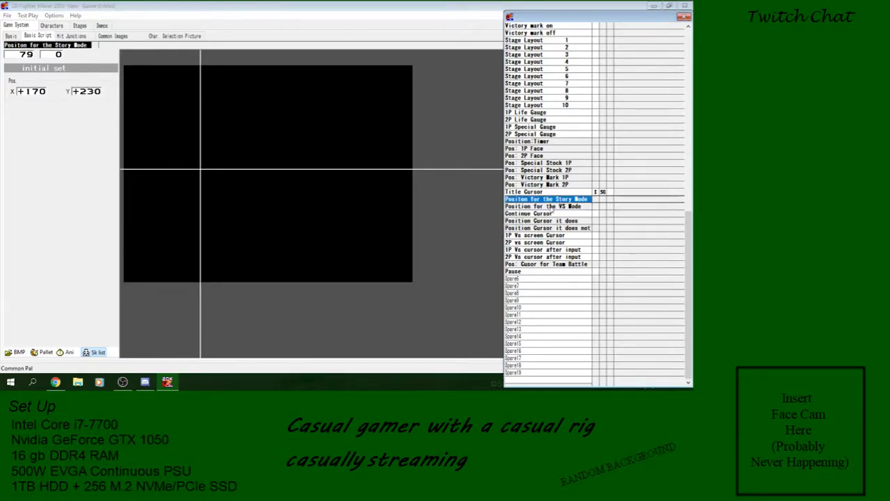
{"action": "left_click", "coordinate": [551, 207]}
{"action": "left_click", "coordinate": [551, 200]}
Save the game and check the Story Mode position in the animation preview
{"action": "left_click", "coordinate": [6, 15]}
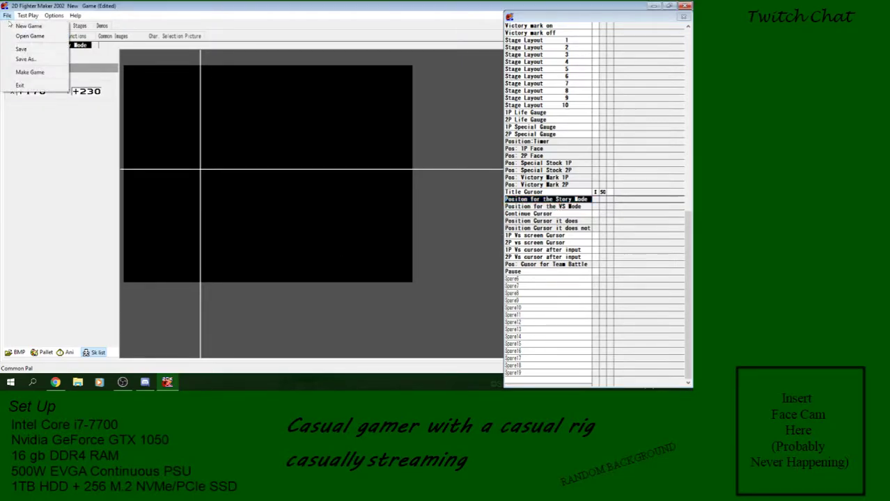
{"action": "left_click", "coordinate": [28, 101]}
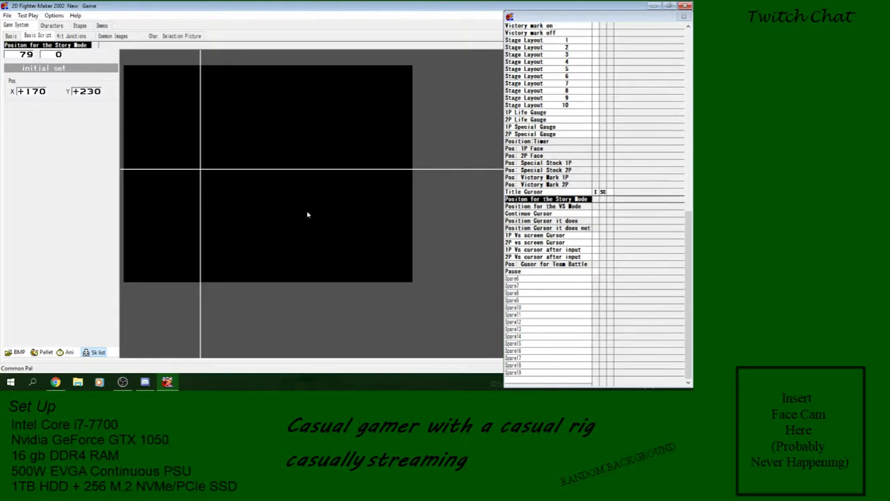
{"action": "left_click", "coordinate": [66, 352]}
{"action": "left_click", "coordinate": [235, 153]}
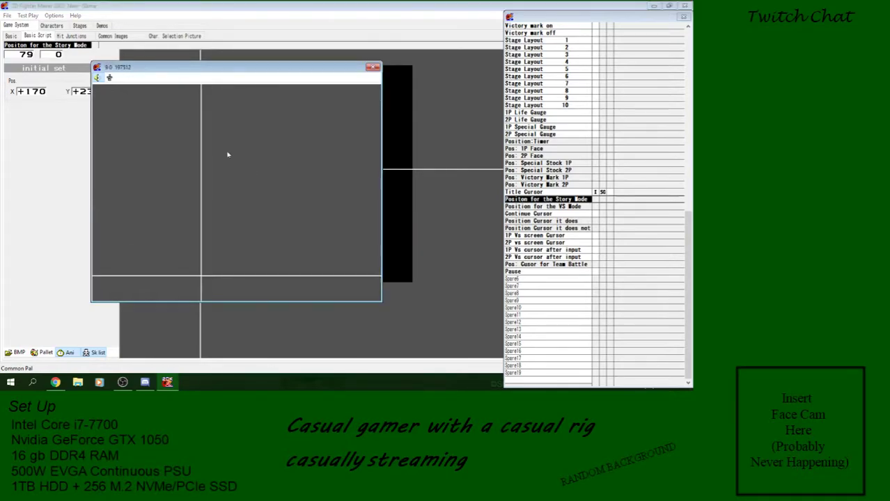
{"action": "left_click", "coordinate": [373, 68]}
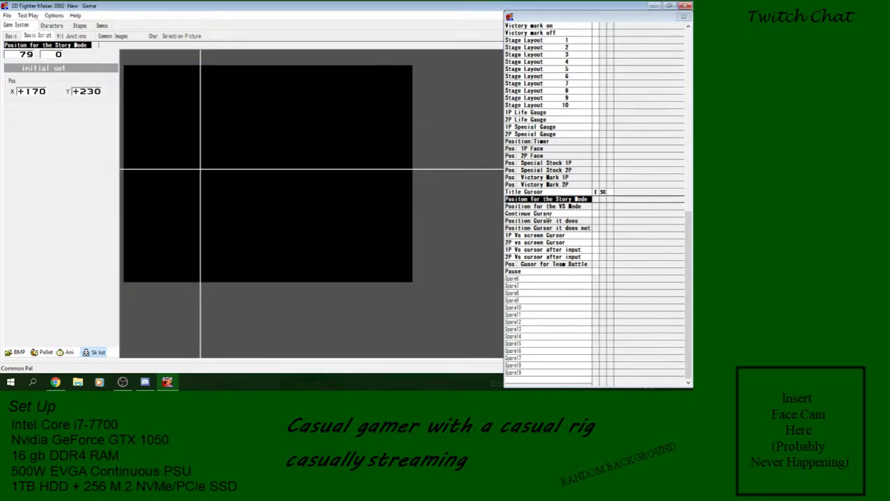
Rename the demo Demo 1 as Main Menu
{"action": "left_click", "coordinate": [102, 25]}
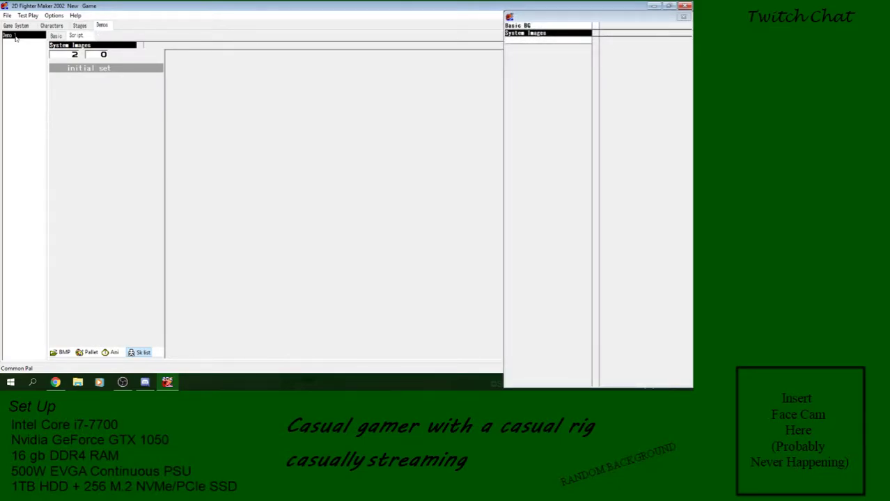
{"action": "right_click", "coordinate": [15, 37]}
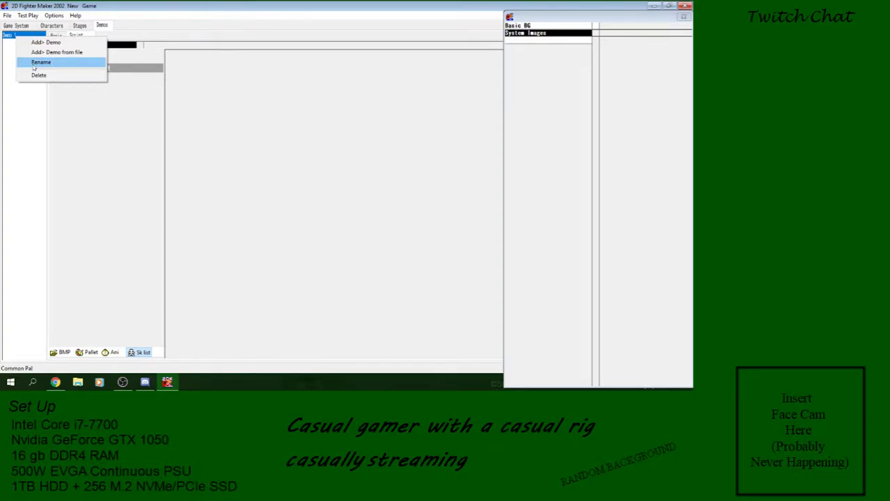
{"action": "left_click", "coordinate": [35, 64]}
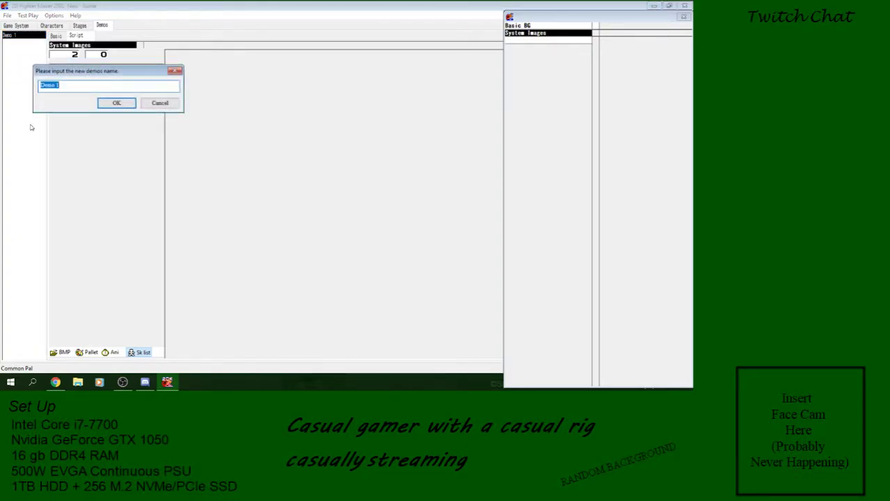
{"action": "type", "text": "Main Menu"}
{"action": "key", "text": "Return"}
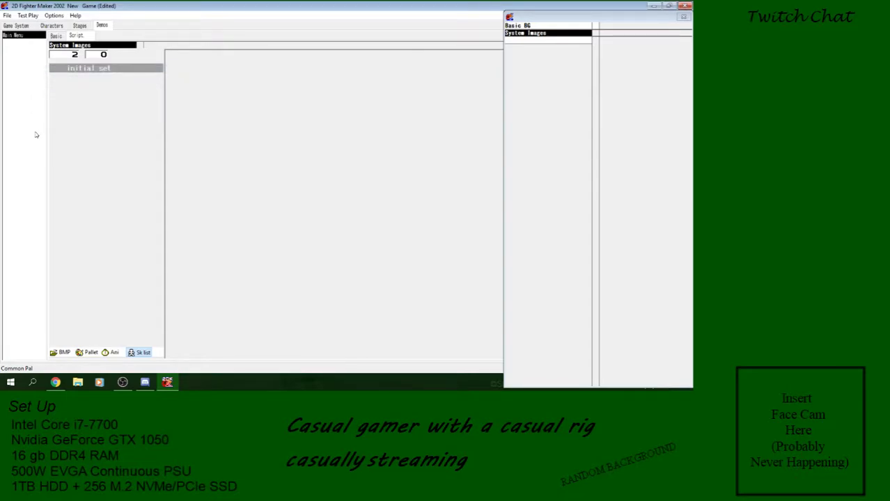
{"action": "left_click", "coordinate": [565, 34]}
{"action": "left_click", "coordinate": [568, 28]}
{"action": "left_click", "coordinate": [596, 32]}
{"action": "right_click", "coordinate": [597, 32]}
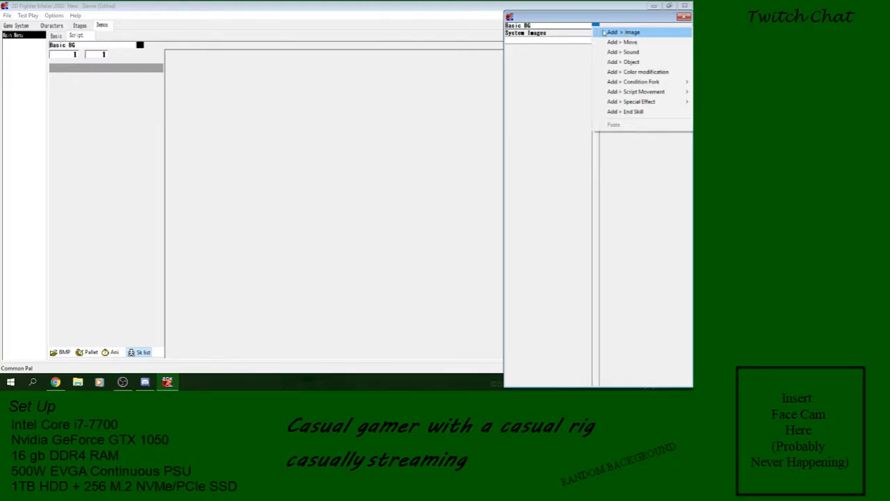
{"action": "left_click", "coordinate": [605, 33]}
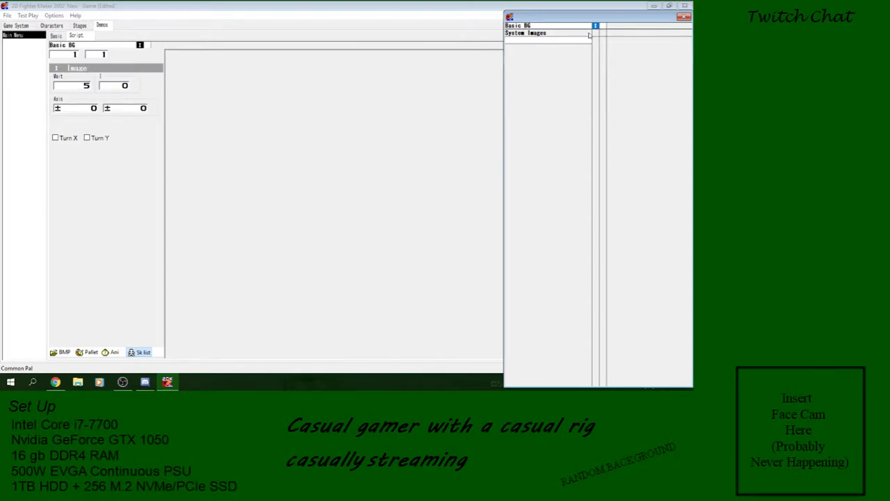
{"action": "right_click", "coordinate": [596, 32]}
{"action": "left_click", "coordinate": [610, 158]}
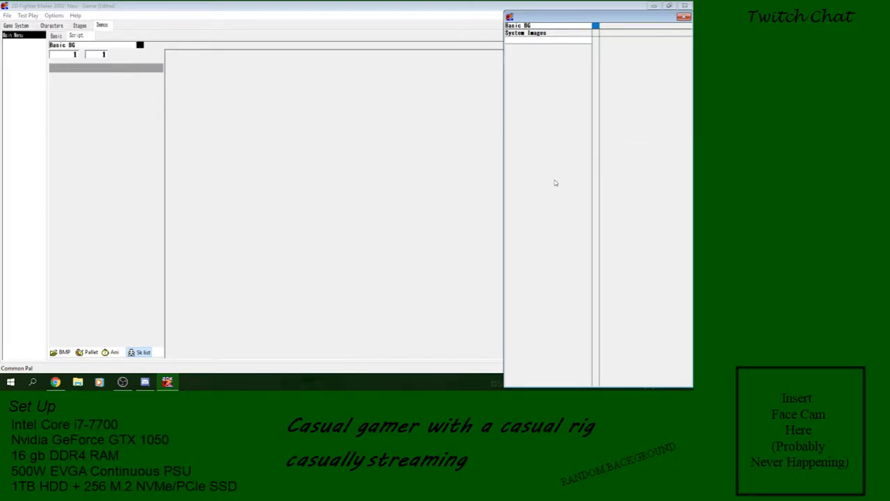
Start loading a bitmap for the Main Menu demo and browse to the Sources folder of the Dungeon Fighter project
{"action": "left_click", "coordinate": [61, 352]}
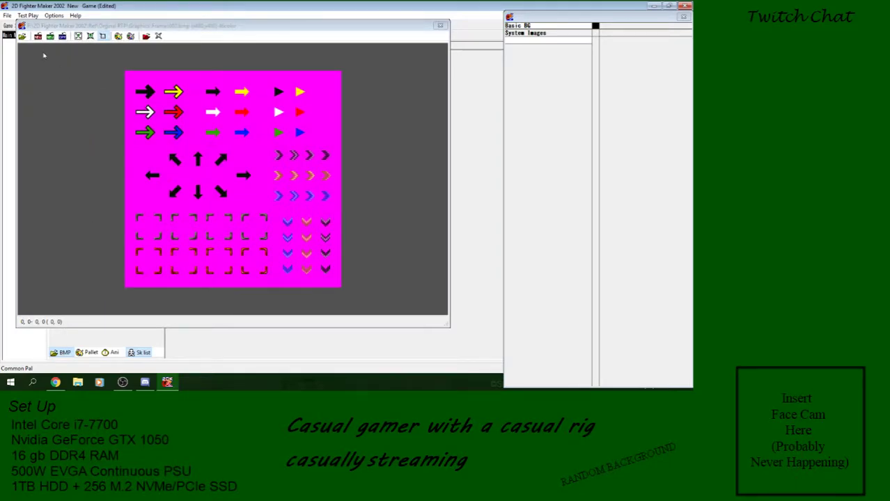
{"action": "left_click", "coordinate": [23, 36]}
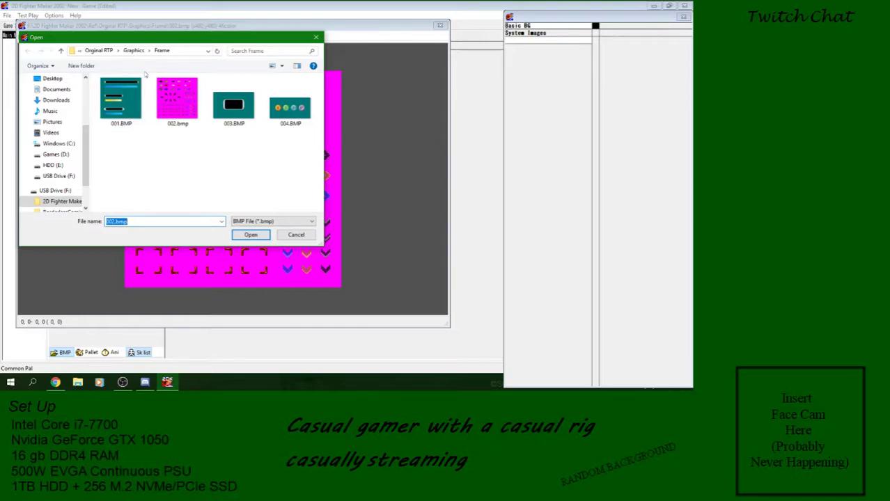
{"action": "left_click", "coordinate": [98, 51]}
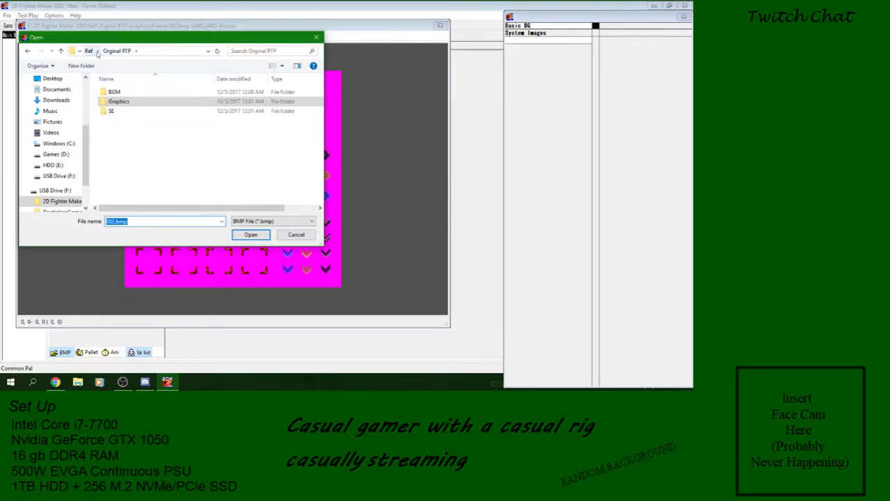
{"action": "left_click", "coordinate": [90, 52]}
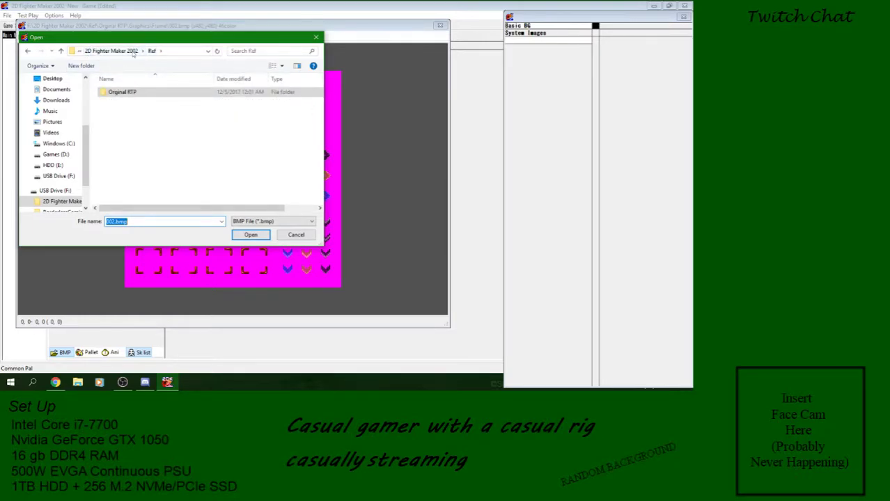
{"action": "left_click", "coordinate": [122, 52]}
{"action": "double_click", "coordinate": [129, 131]}
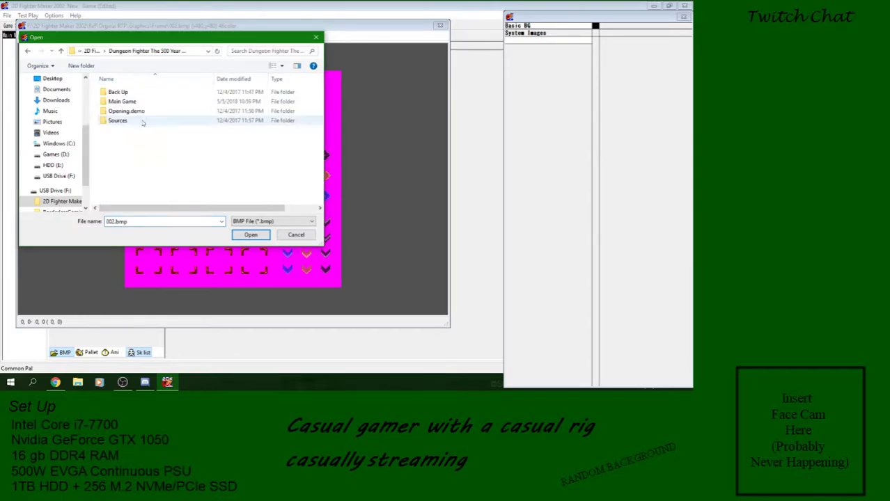
{"action": "double_click", "coordinate": [117, 120]}
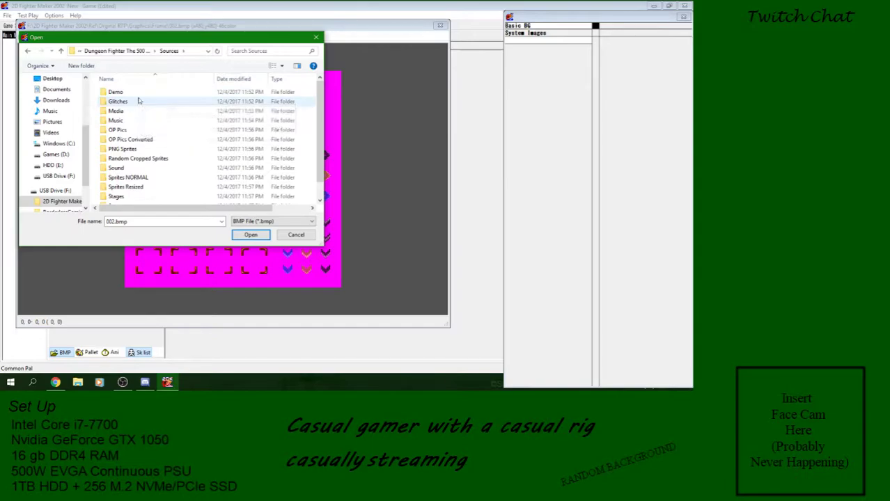
Open the UI folder inside Sources and show its contents as large icons
{"action": "double_click", "coordinate": [138, 101]}
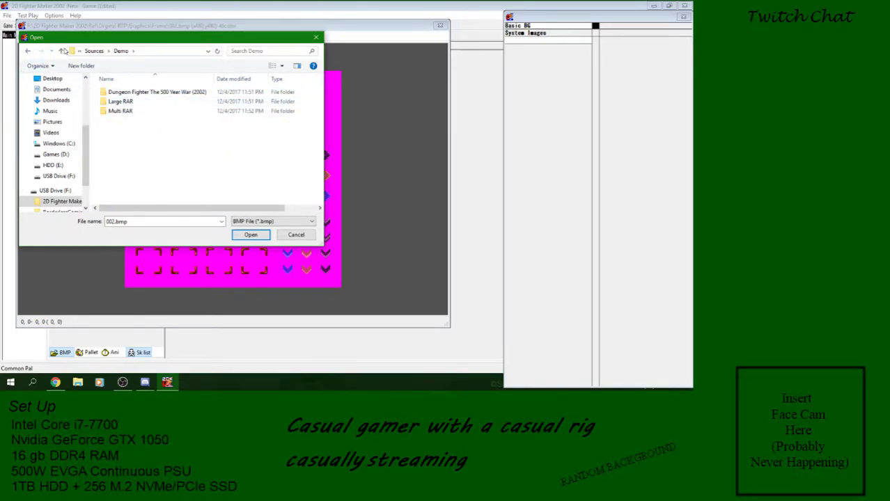
{"action": "left_click", "coordinate": [60, 51]}
{"action": "scroll", "coordinate": [174, 121], "scroll_direction": "down", "scroll_amount": 2}
{"action": "double_click", "coordinate": [142, 198]}
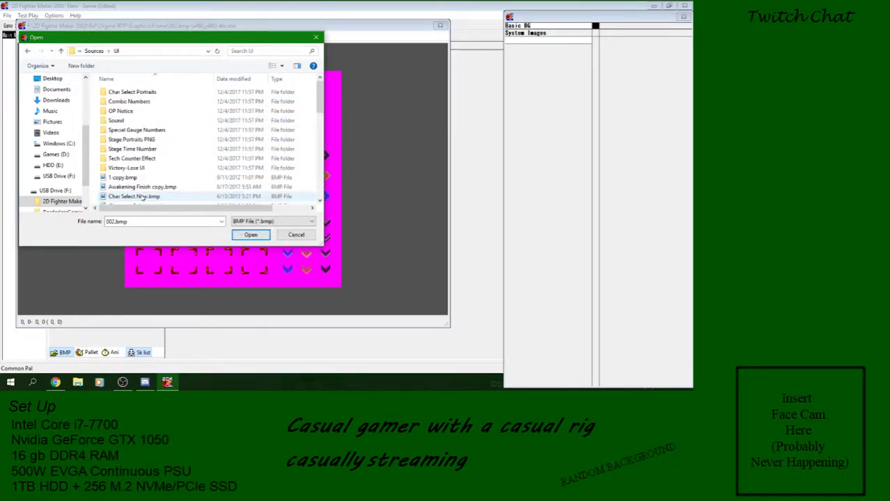
{"action": "right_click", "coordinate": [94, 105]}
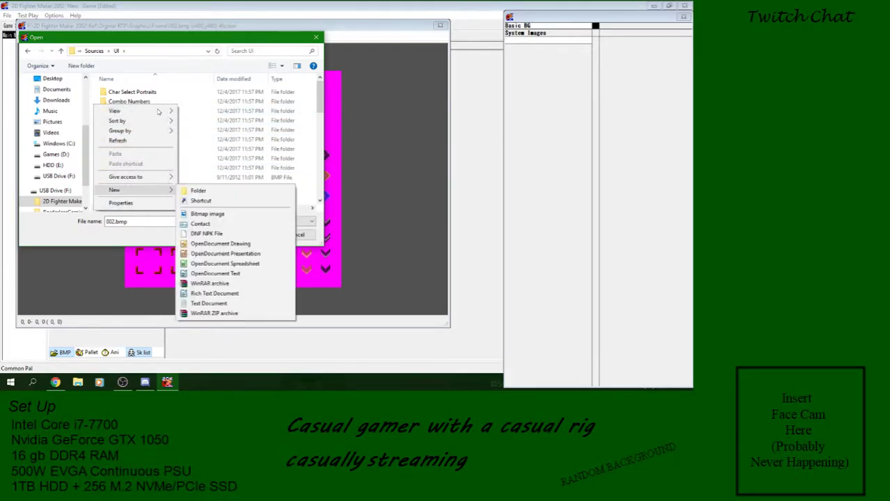
{"action": "mouse_move", "coordinate": [165, 111]}
{"action": "left_click", "coordinate": [203, 122]}
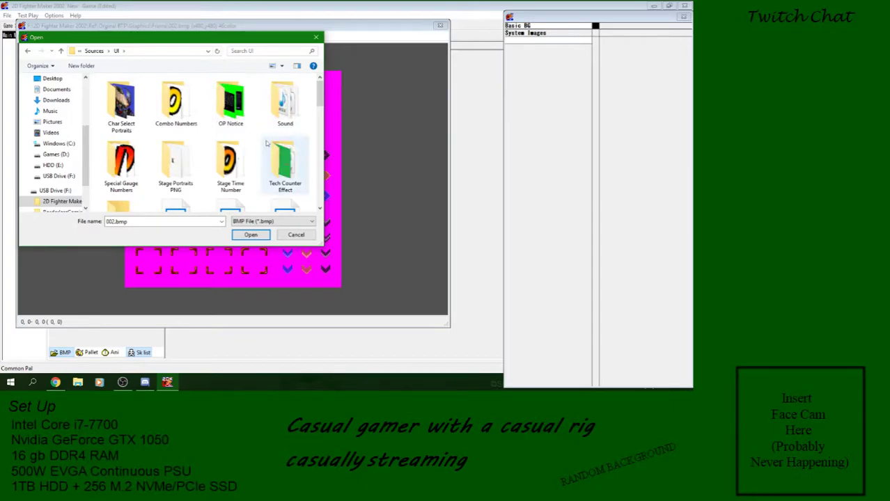
Load Main Menu Mode copy.bmp from the UI folder as the bitmap for the Main Menu demo
{"action": "scroll", "coordinate": [285, 148], "scroll_direction": "down", "scroll_amount": 2}
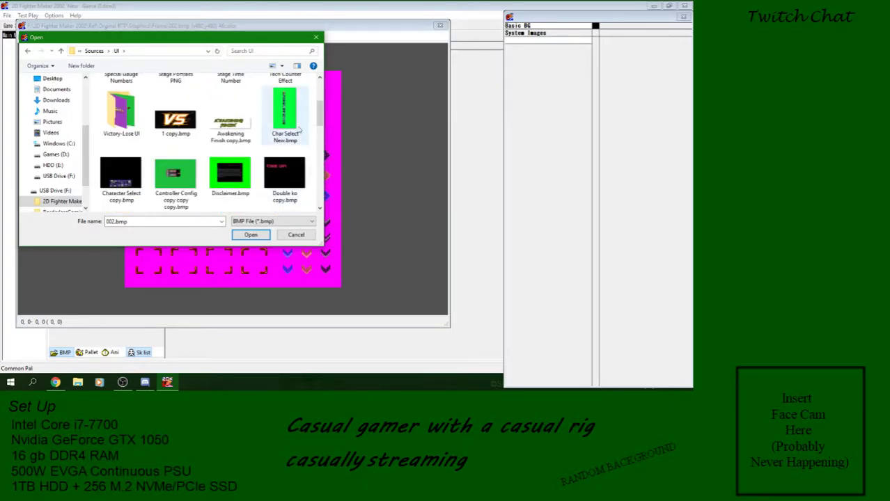
{"action": "scroll", "coordinate": [305, 139], "scroll_direction": "down", "scroll_amount": 1}
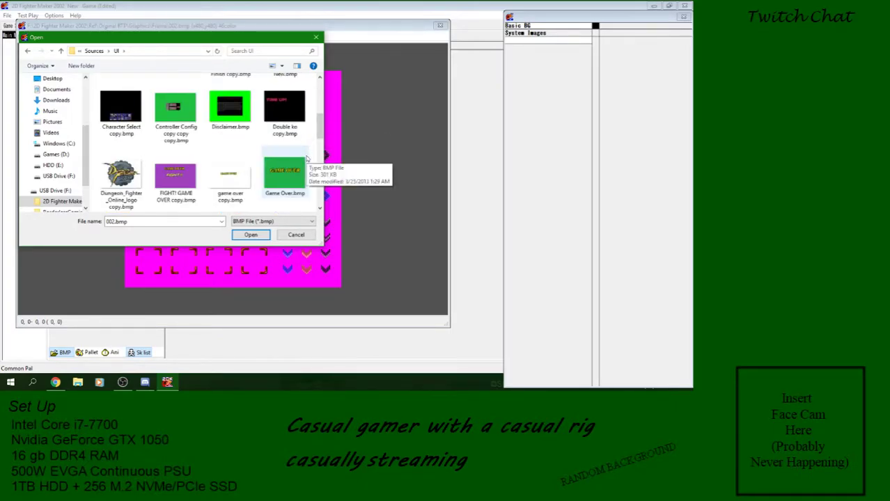
{"action": "scroll", "coordinate": [287, 170], "scroll_direction": "down", "scroll_amount": 1}
{"action": "left_click", "coordinate": [291, 185]}
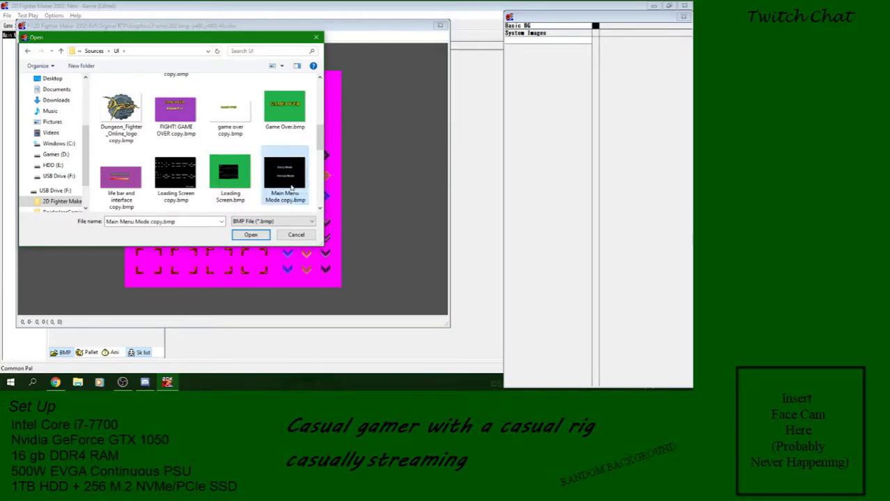
{"action": "left_click", "coordinate": [250, 238]}
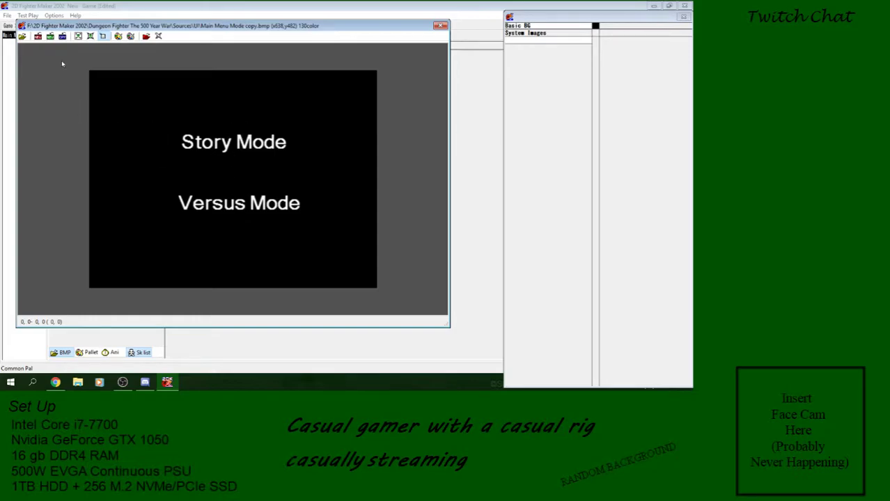
Select the whole bitmap, insert it as an image in the Basic BG script, and close the bitmap viewer
{"action": "left_click", "coordinate": [91, 37]}
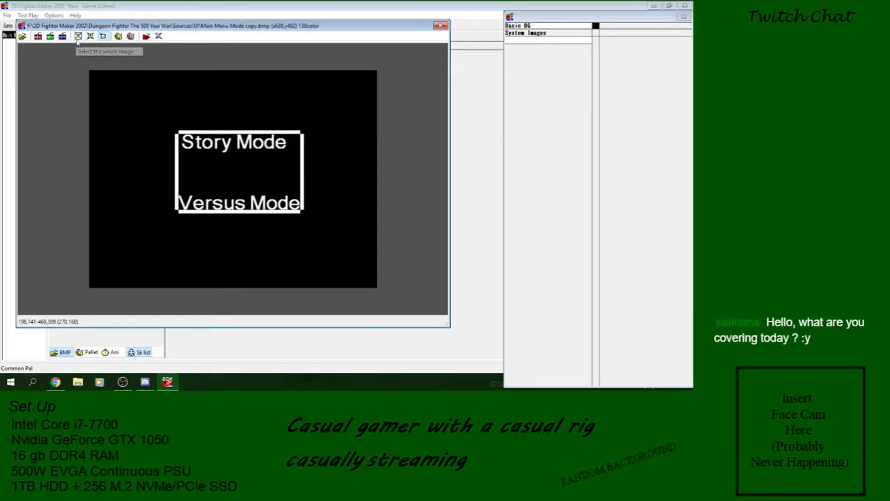
{"action": "left_click", "coordinate": [81, 38]}
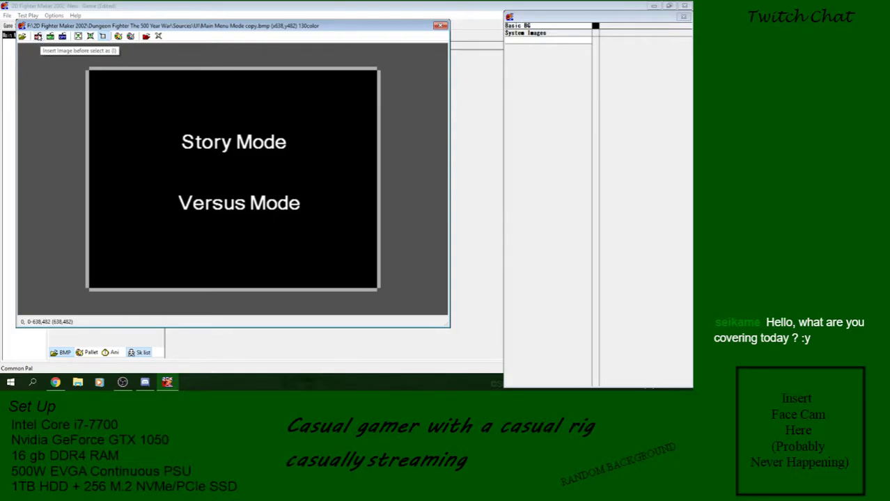
{"action": "left_click", "coordinate": [38, 37]}
{"action": "left_click", "coordinate": [440, 26]}
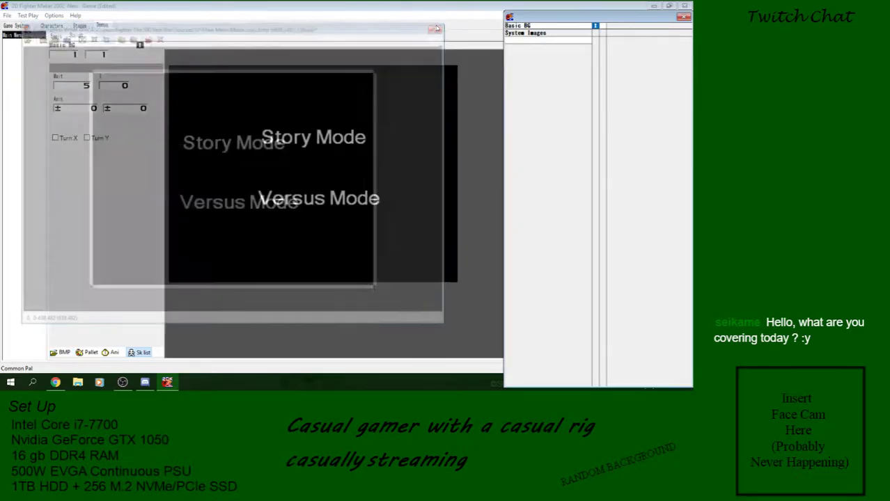
{"action": "left_click", "coordinate": [303, 159]}
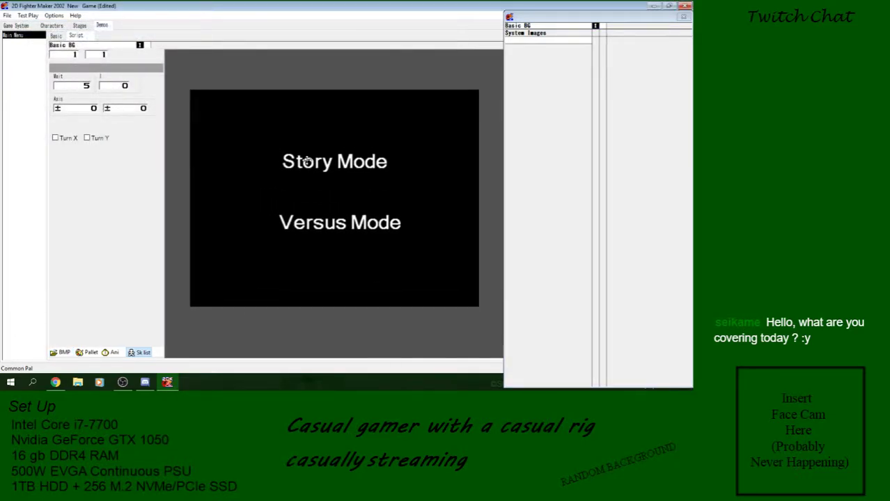
Add a Goto Skill command with its number set to 1 after the image in the Basic BG script, and save the game
{"action": "right_click", "coordinate": [608, 32]}
{"action": "mouse_move", "coordinate": [641, 82]}
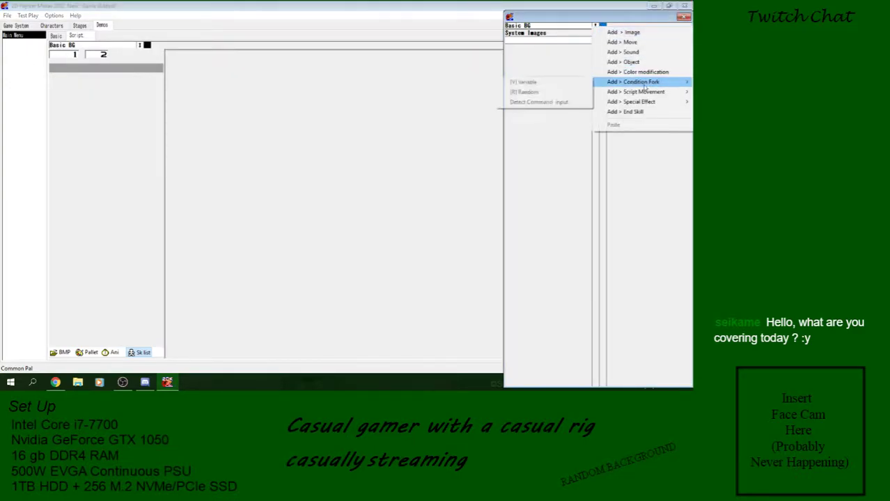
{"action": "left_click", "coordinate": [560, 92]}
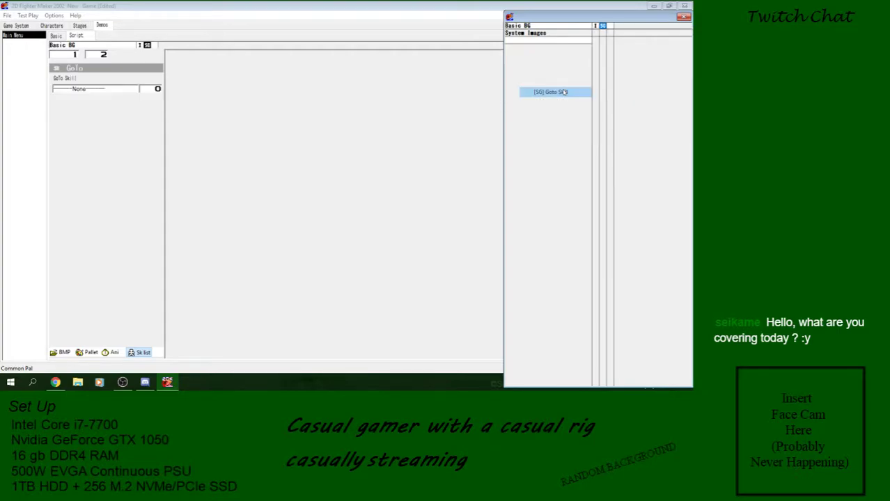
{"action": "left_click", "coordinate": [82, 89]}
{"action": "left_click", "coordinate": [142, 108]}
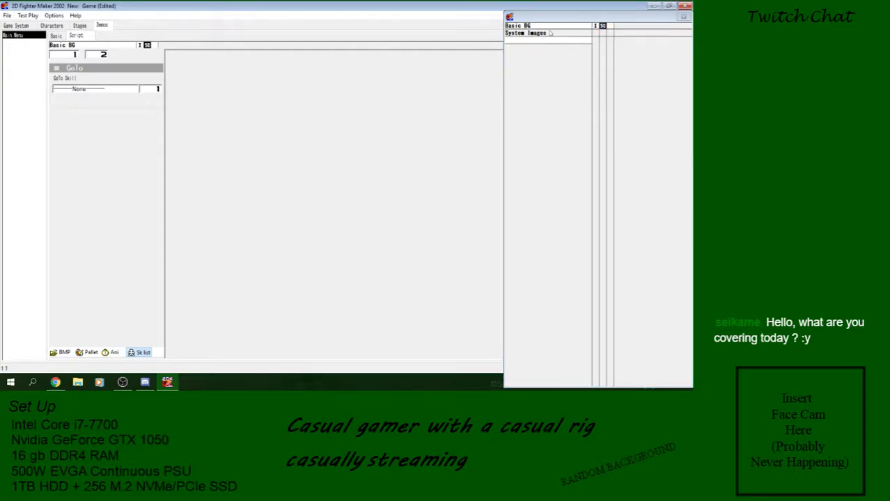
{"action": "left_click", "coordinate": [548, 33]}
{"action": "left_click", "coordinate": [7, 15]}
{"action": "left_click", "coordinate": [21, 48]}
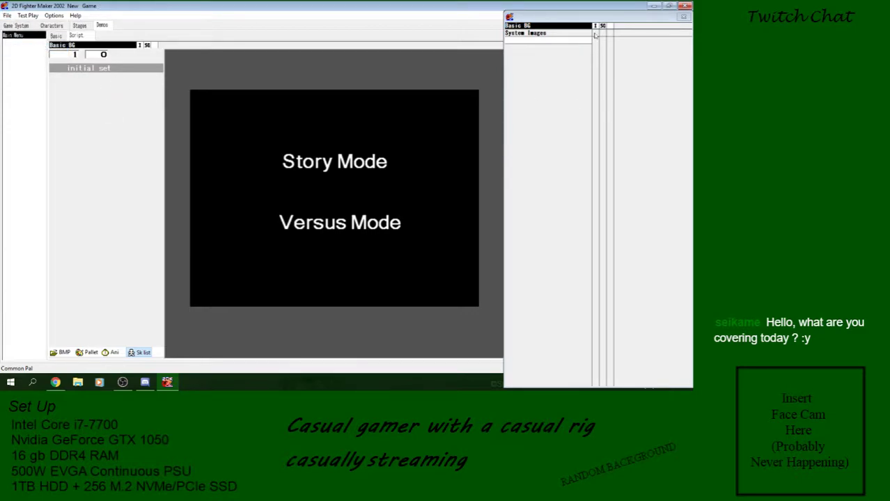
{"action": "left_click", "coordinate": [595, 39]}
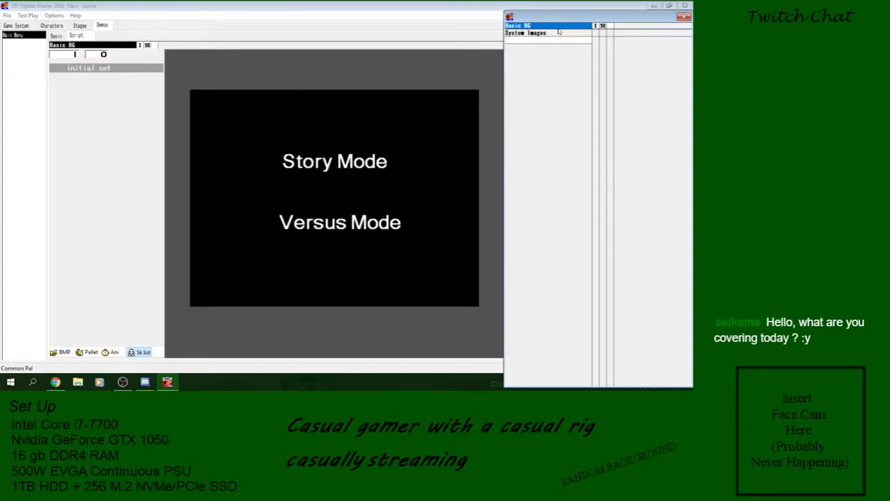
{"action": "left_click", "coordinate": [588, 35]}
{"action": "left_click", "coordinate": [578, 42]}
{"action": "left_click", "coordinate": [579, 29]}
{"action": "left_click", "coordinate": [577, 34]}
{"action": "left_click", "coordinate": [573, 26]}
In the game system's basic settings, reset the Title demo to None and set the Opening Demo to Main Menu
{"action": "left_click", "coordinate": [28, 26]}
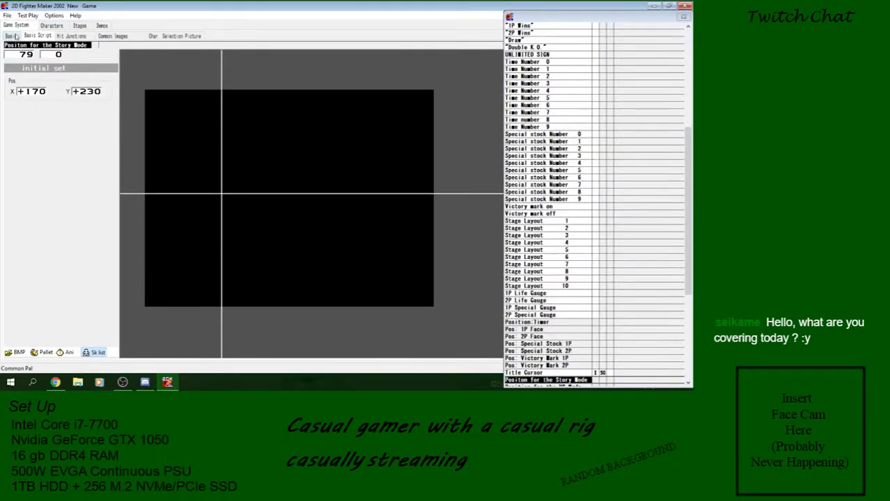
{"action": "left_click", "coordinate": [13, 36]}
{"action": "left_click", "coordinate": [118, 116]}
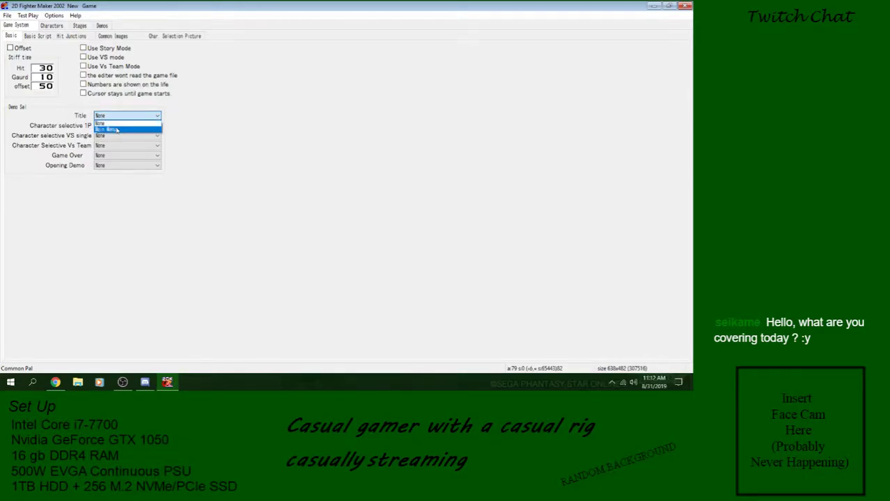
{"action": "left_click", "coordinate": [116, 130]}
{"action": "left_click", "coordinate": [115, 116]}
{"action": "left_click", "coordinate": [116, 124]}
{"action": "left_click", "coordinate": [115, 166]}
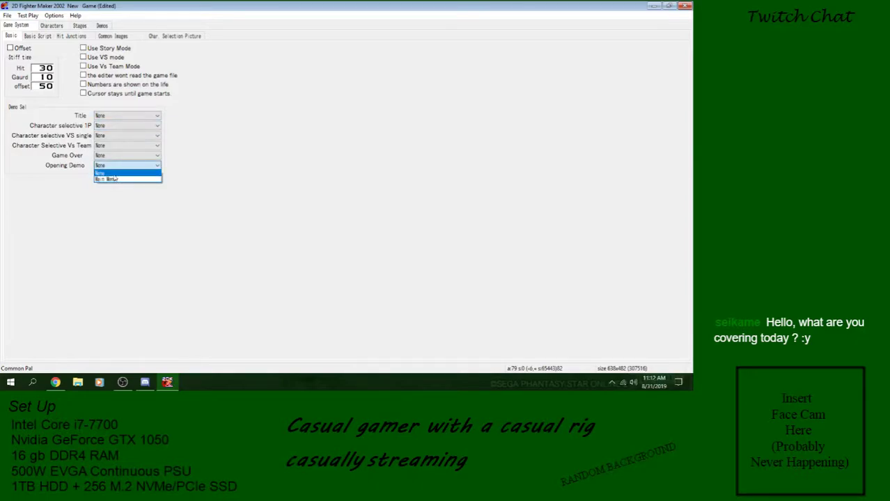
{"action": "left_click", "coordinate": [115, 179]}
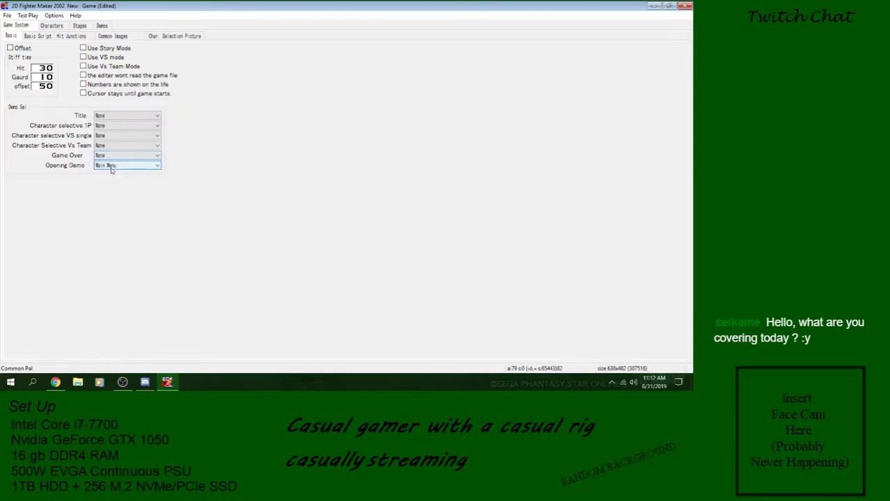
Set the Title demo to Main Menu and save the game
{"action": "left_click", "coordinate": [157, 117]}
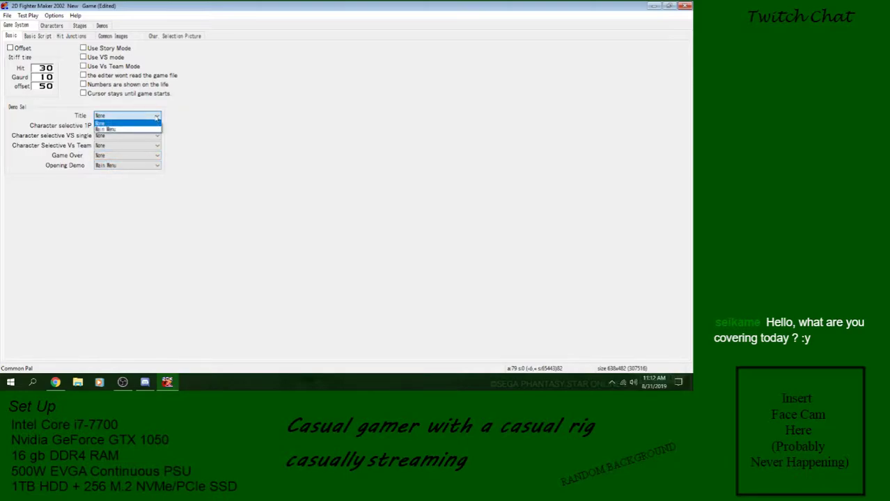
{"action": "left_click", "coordinate": [153, 131]}
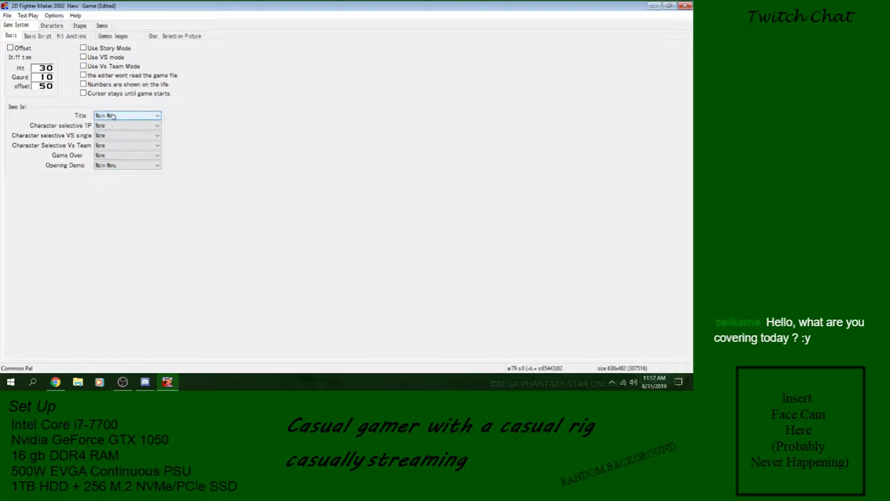
{"action": "left_click", "coordinate": [7, 15]}
{"action": "left_click", "coordinate": [21, 49]}
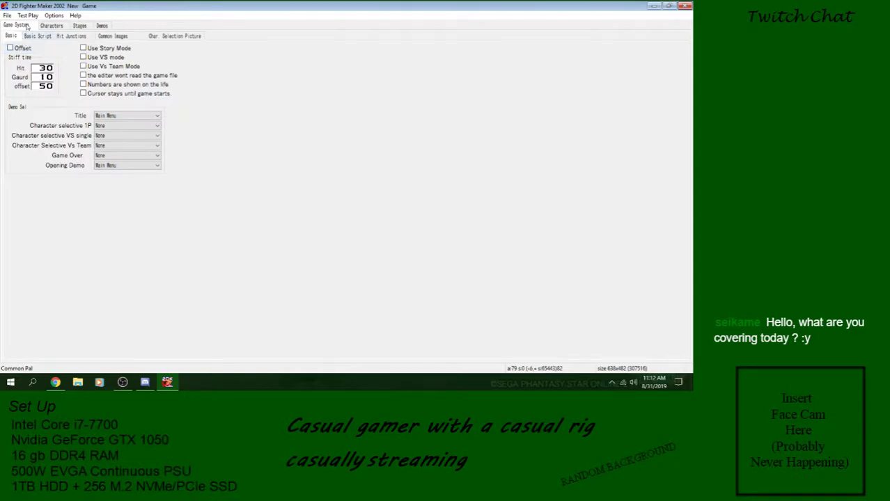
Open the Dungeon Fighter The 500 Year War project from the Main Game folder on the USB drive as a reference
{"action": "left_click", "coordinate": [7, 16]}
{"action": "left_click", "coordinate": [21, 38]}
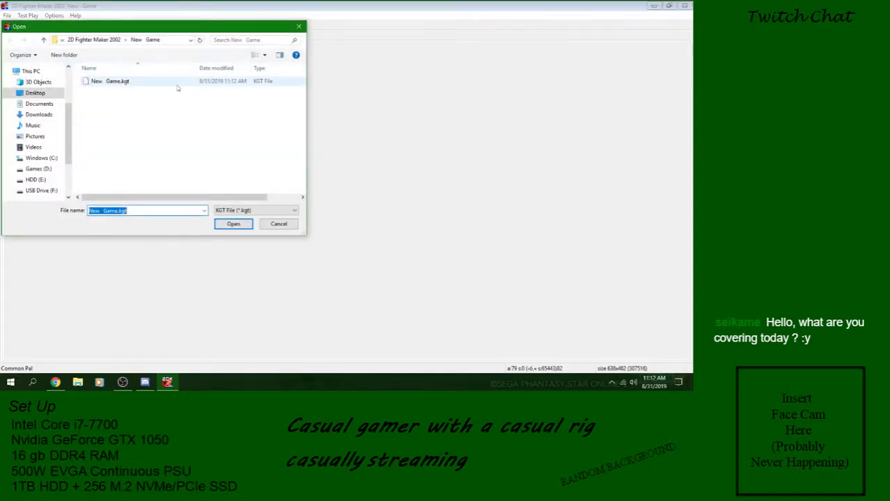
{"action": "left_click", "coordinate": [40, 190]}
{"action": "double_click", "coordinate": [130, 82]}
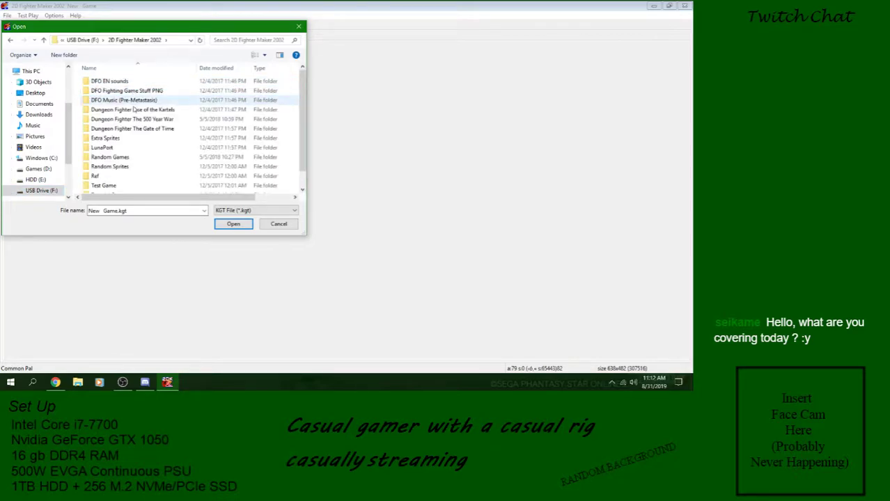
{"action": "double_click", "coordinate": [117, 117]}
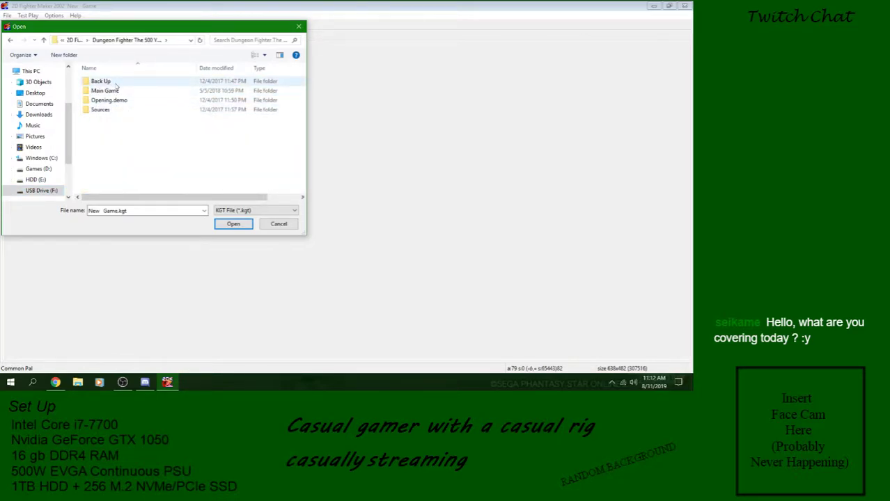
{"action": "left_click", "coordinate": [110, 94]}
{"action": "double_click", "coordinate": [106, 91]}
{"action": "double_click", "coordinate": [110, 82]}
{"action": "double_click", "coordinate": [110, 83]}
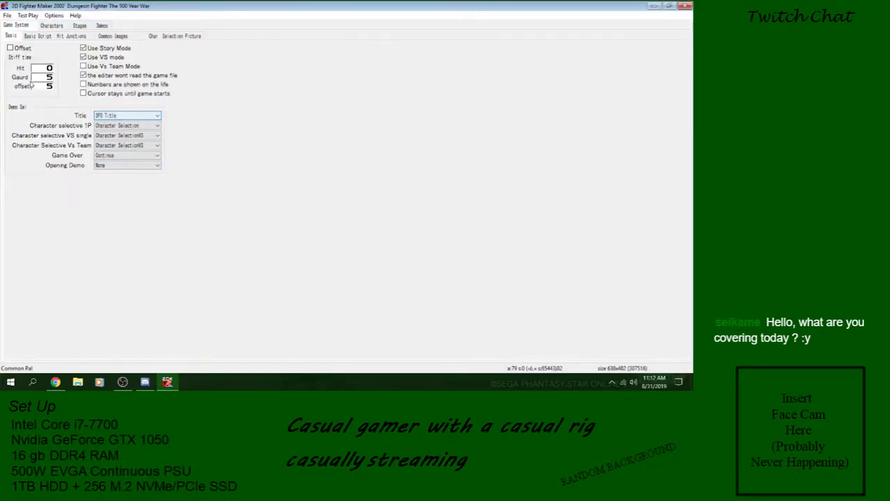
Examine the DFO Title demo and its Basic BG script in the Dungeon Fighter project
{"action": "left_click", "coordinate": [7, 15]}
{"action": "left_click", "coordinate": [7, 15]}
{"action": "left_click", "coordinate": [103, 26]}
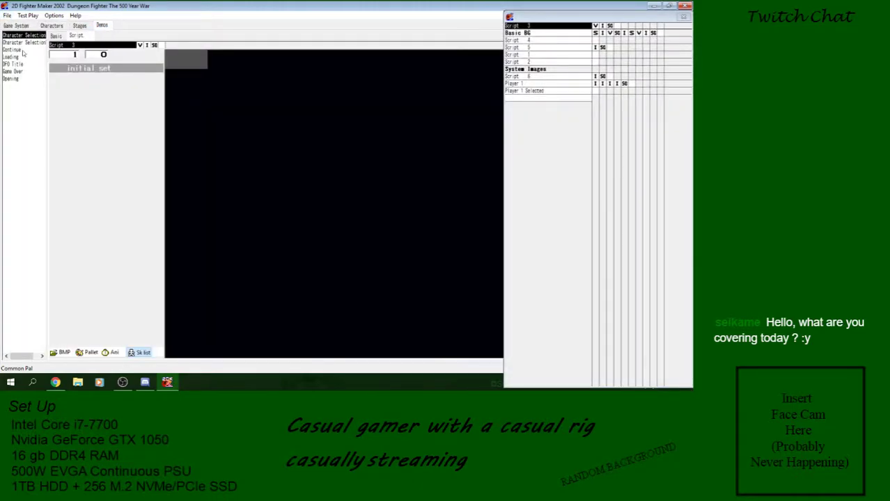
{"action": "left_click", "coordinate": [17, 64]}
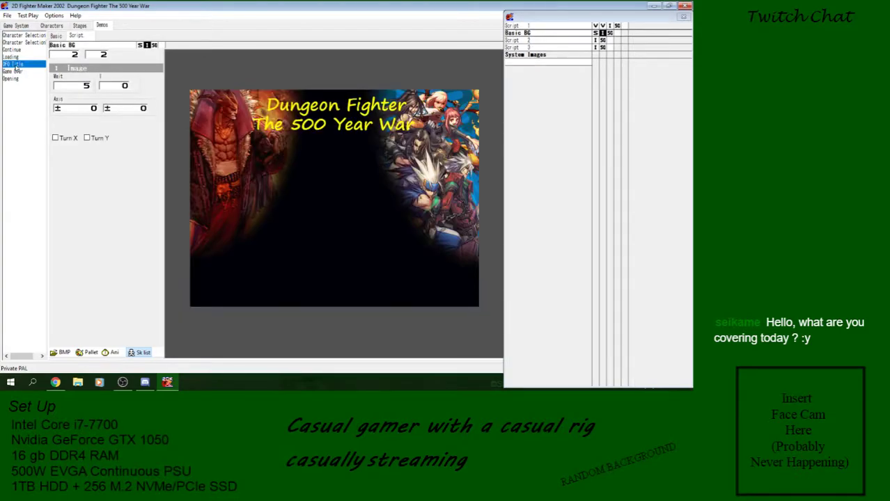
Reopen the New Game project from the 2D Fighter Maker 2002 folder under the desktop's media folder
{"action": "left_click", "coordinate": [7, 15]}
{"action": "left_click", "coordinate": [15, 38]}
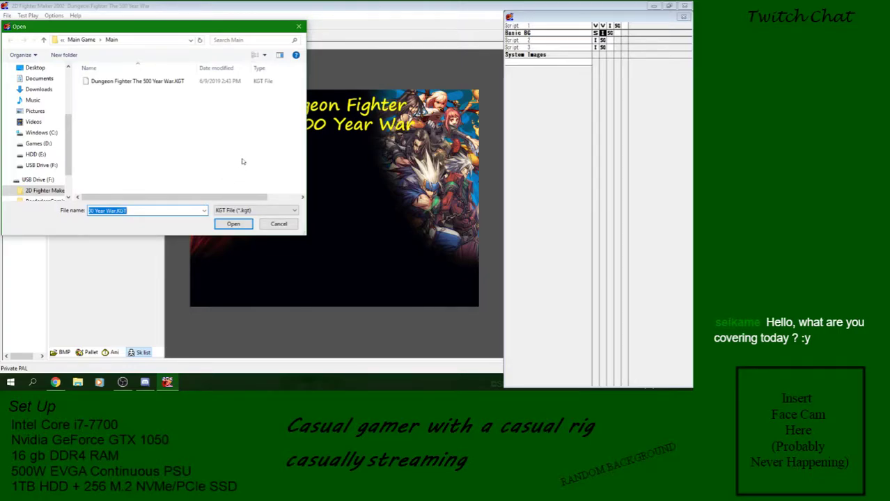
{"action": "left_click_drag", "start_coordinate": [68, 163], "coordinate": [68, 180]}
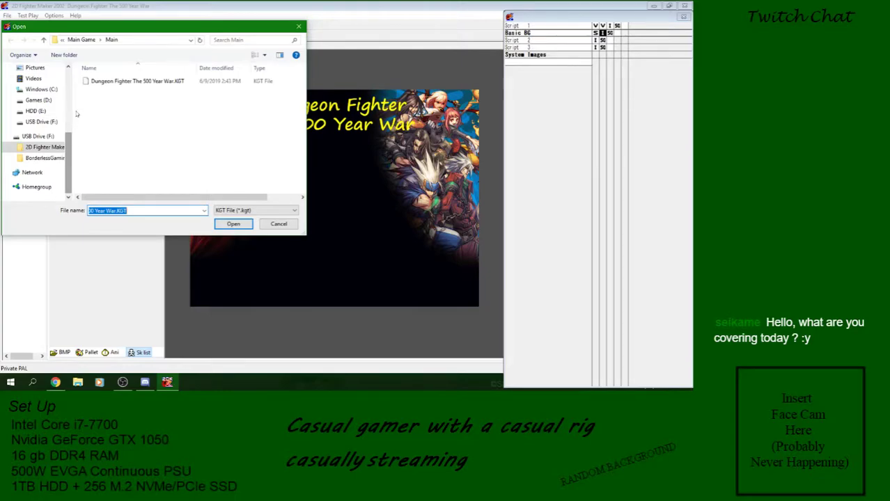
{"action": "scroll", "coordinate": [47, 153], "scroll_direction": "up", "scroll_amount": 3}
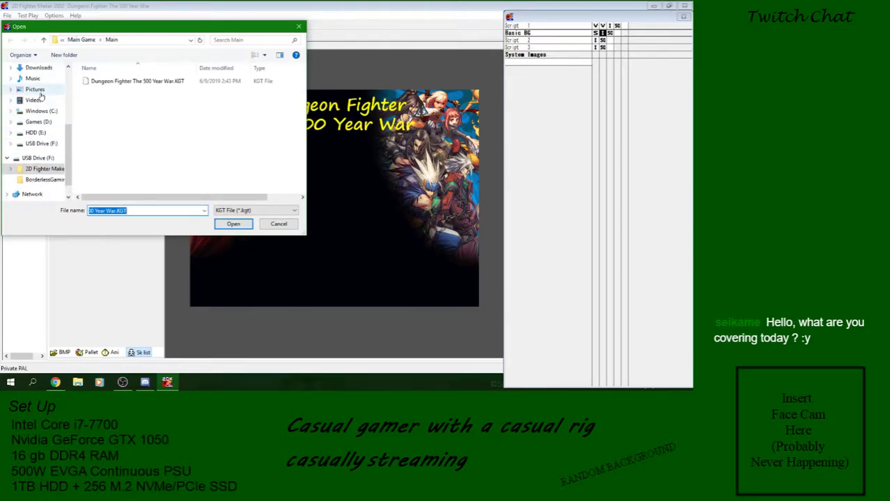
{"action": "left_click", "coordinate": [36, 80]}
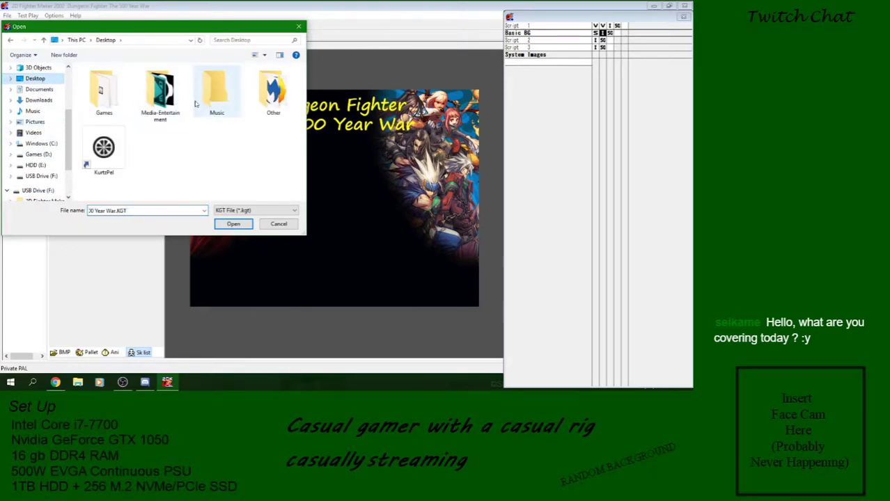
{"action": "double_click", "coordinate": [157, 90]}
{"action": "double_click", "coordinate": [96, 82]}
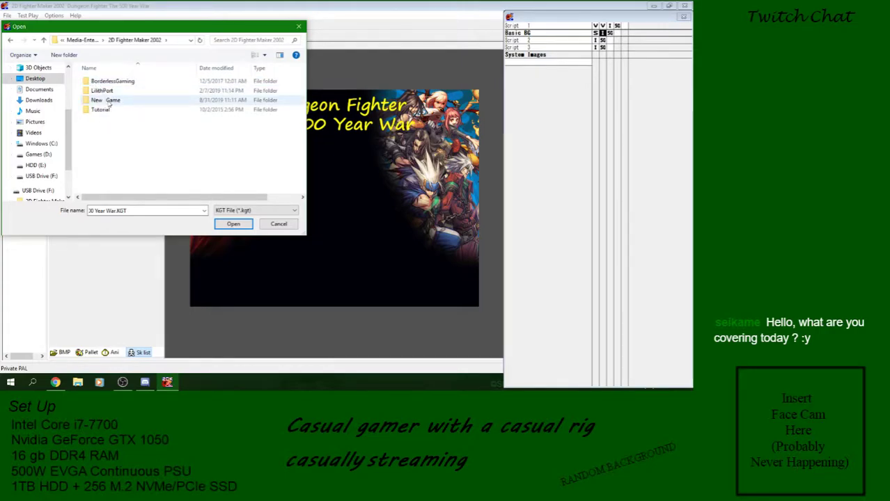
{"action": "double_click", "coordinate": [108, 101]}
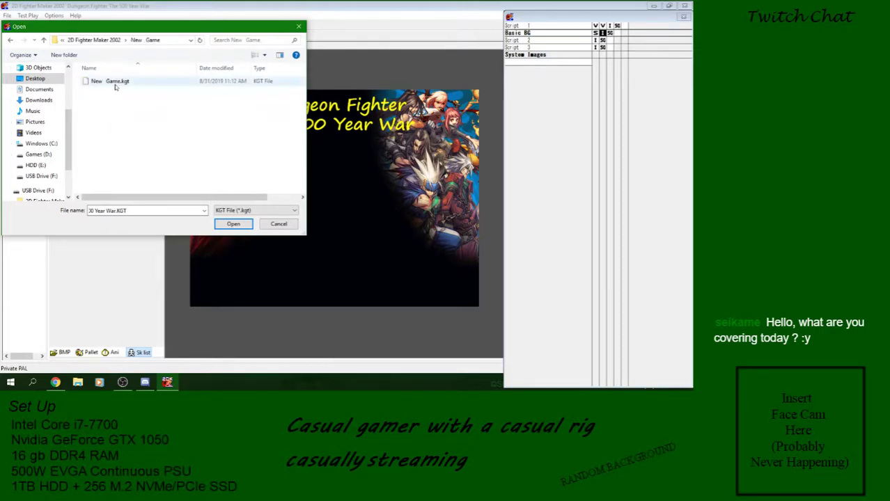
{"action": "double_click", "coordinate": [115, 84]}
Choose Main Menu as the Title demo in the game system's basic settings and save the game from the basic script view
{"action": "left_click", "coordinate": [44, 27]}
{"action": "left_click", "coordinate": [30, 26]}
{"action": "left_click", "coordinate": [120, 116]}
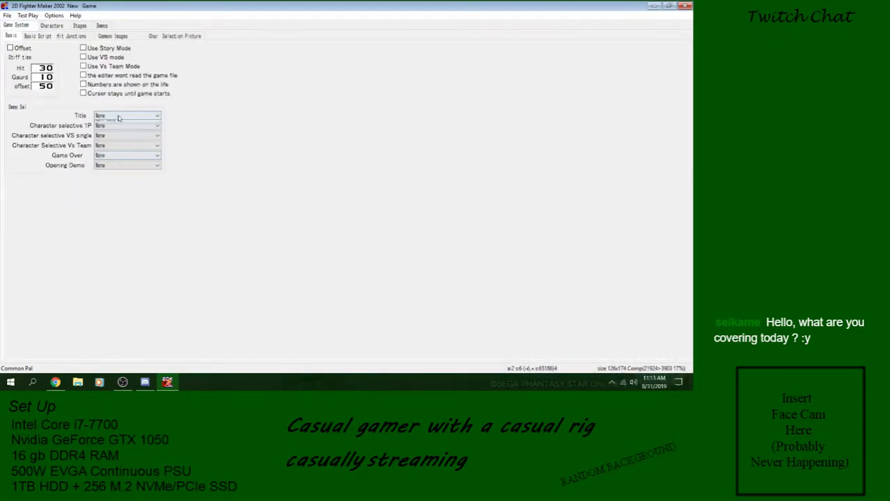
{"action": "left_click", "coordinate": [119, 131]}
{"action": "left_click", "coordinate": [44, 37]}
{"action": "left_click", "coordinate": [7, 15]}
{"action": "left_click", "coordinate": [16, 48]}
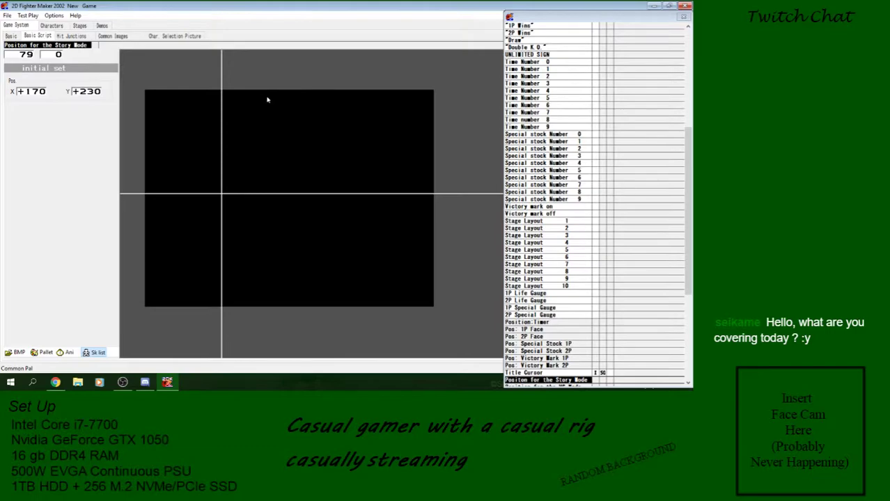
Test-play the game with Start Play set to From Title, and close the test window
{"action": "left_click", "coordinate": [28, 17]}
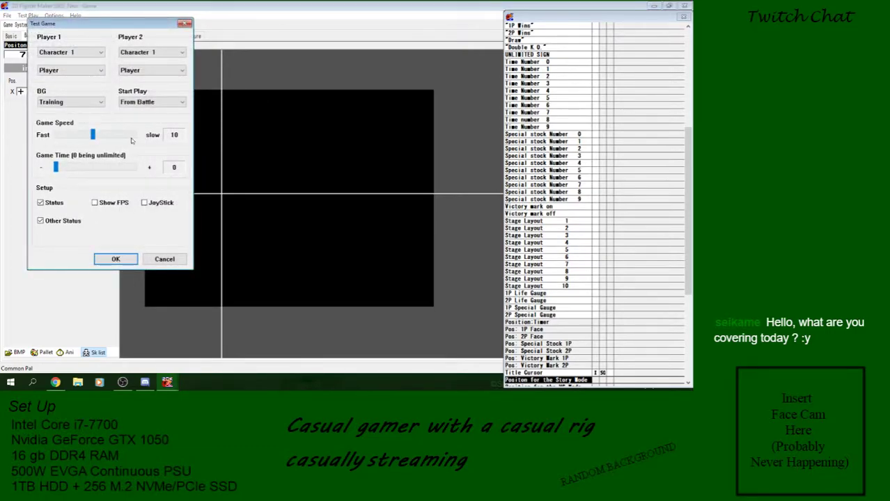
{"action": "left_click", "coordinate": [151, 102]}
{"action": "left_click", "coordinate": [139, 113]}
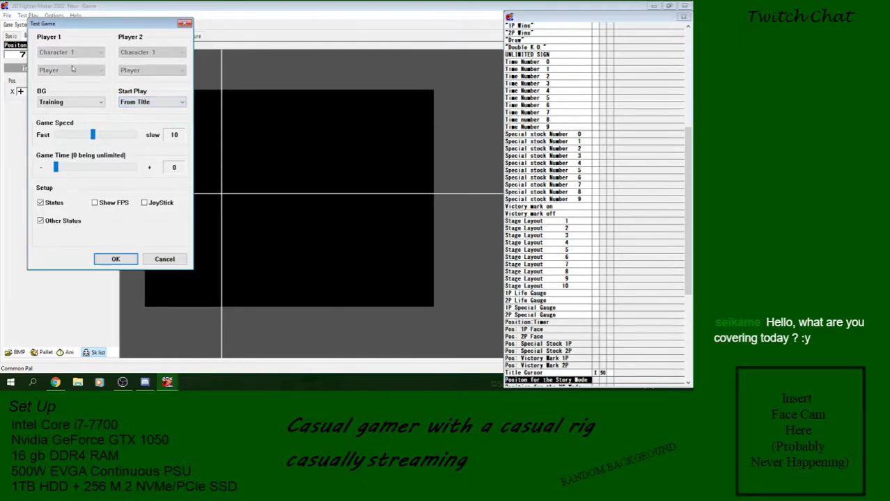
{"action": "left_click", "coordinate": [115, 259]}
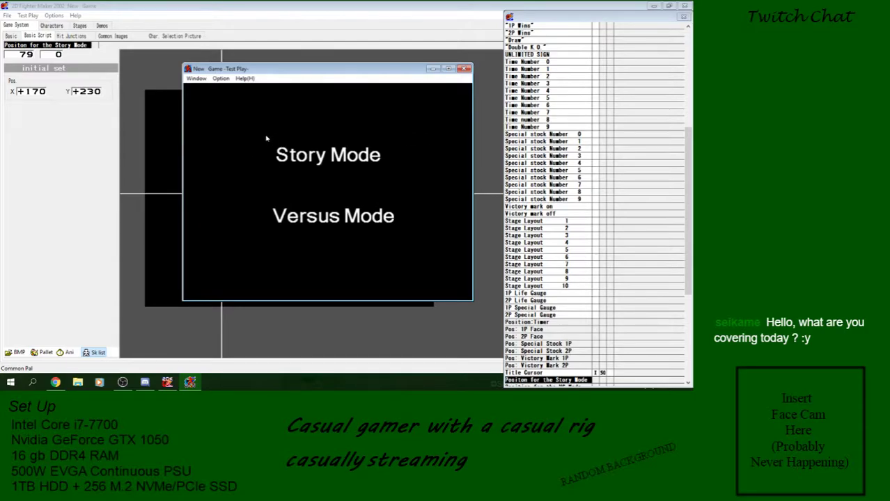
{"action": "left_click_drag", "start_coordinate": [270, 71], "coordinate": [238, 65]}
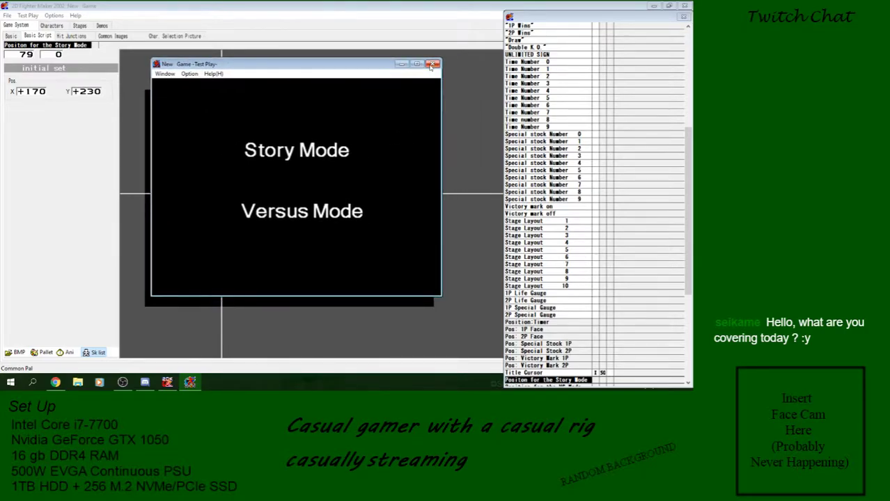
{"action": "left_click", "coordinate": [431, 64]}
Check the Title Cursor script and its image command in the basic script, and save the game
{"action": "left_click_drag", "start_coordinate": [683, 153], "coordinate": [680, 218]}
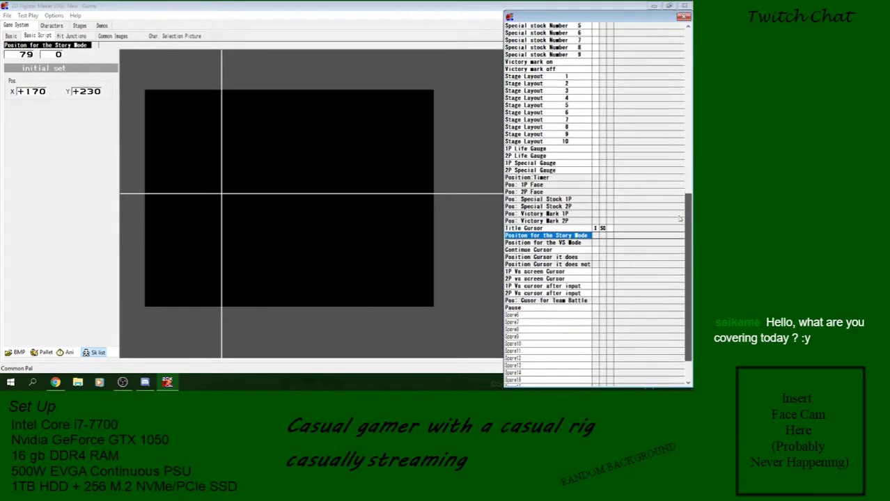
{"action": "left_click", "coordinate": [597, 229]}
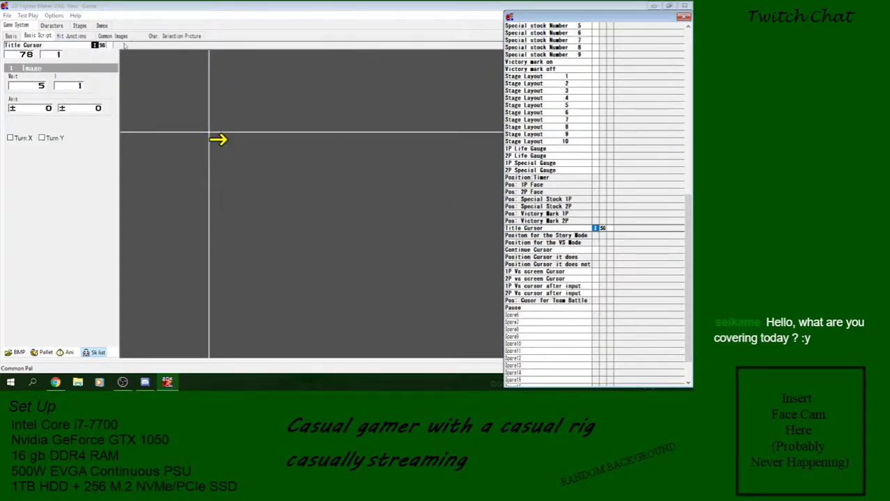
{"action": "left_click", "coordinate": [101, 46]}
{"action": "left_click", "coordinate": [95, 45]}
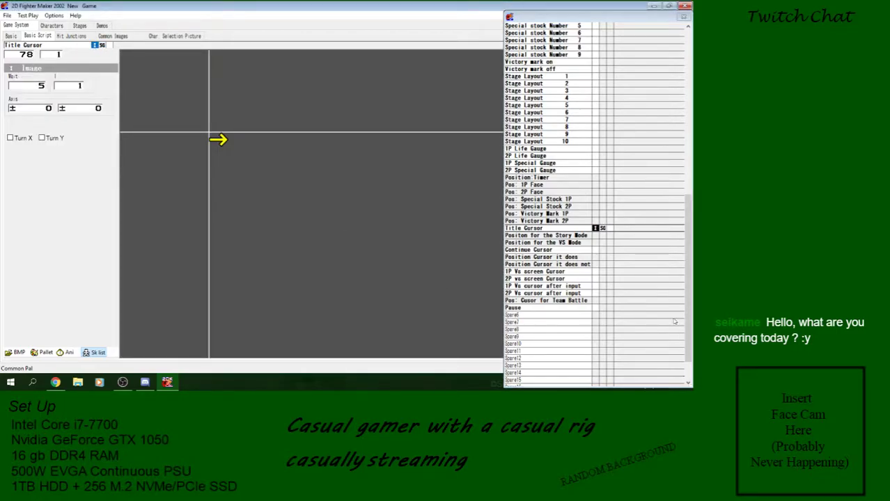
{"action": "left_click", "coordinate": [576, 230]}
{"action": "left_click", "coordinate": [576, 249]}
{"action": "left_click", "coordinate": [575, 230]}
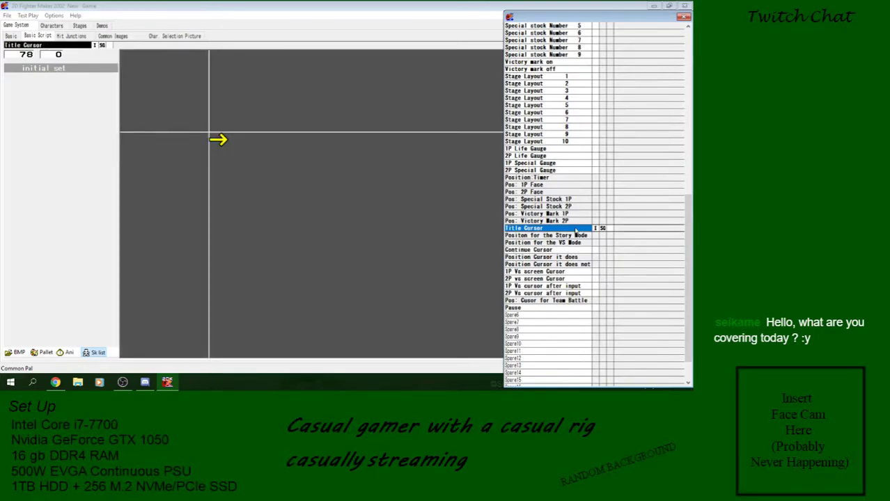
{"action": "left_click", "coordinate": [6, 17]}
{"action": "left_click", "coordinate": [18, 49]}
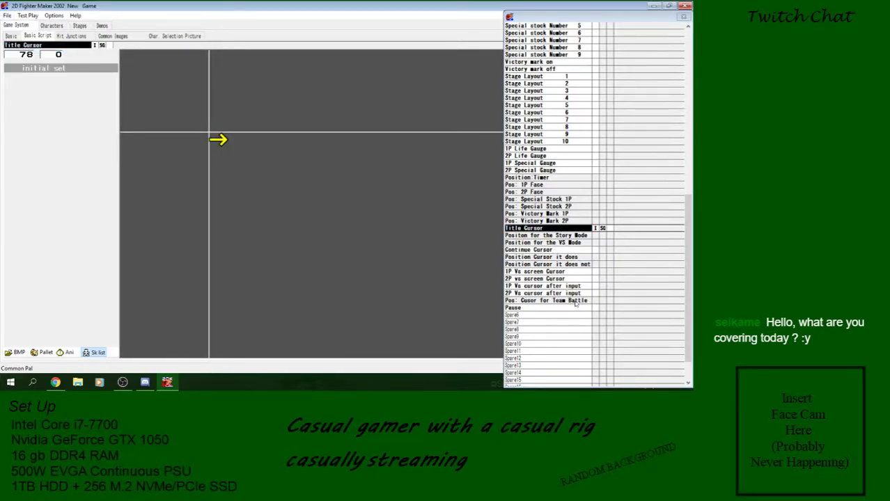
Look through the VS cursor, Team Battle cursor, VS Mode position and Continue Cursor scripts
{"action": "left_click", "coordinate": [561, 279]}
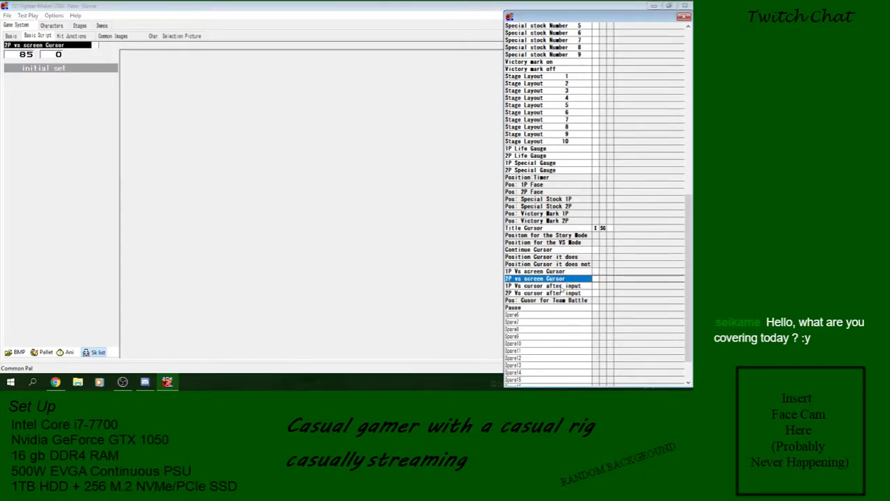
{"action": "left_click", "coordinate": [561, 286]}
{"action": "left_click", "coordinate": [560, 293]}
{"action": "left_click", "coordinate": [563, 300]}
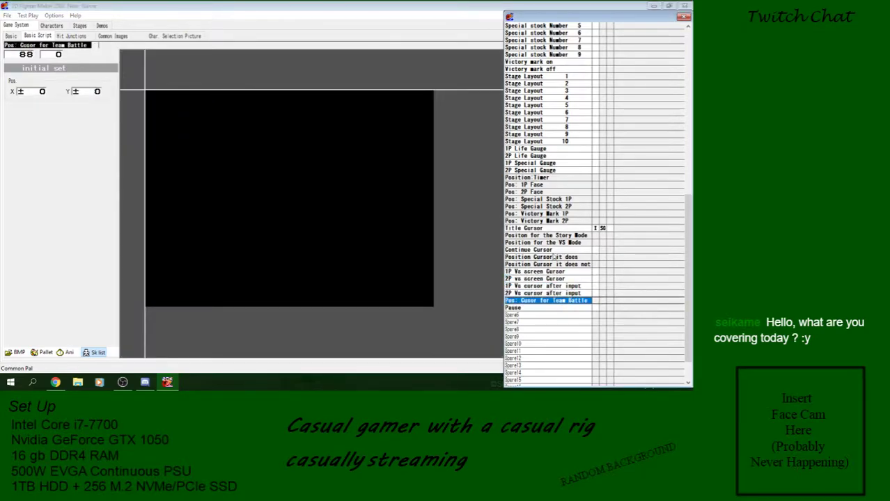
{"action": "left_click", "coordinate": [547, 242]}
{"action": "left_click", "coordinate": [550, 250]}
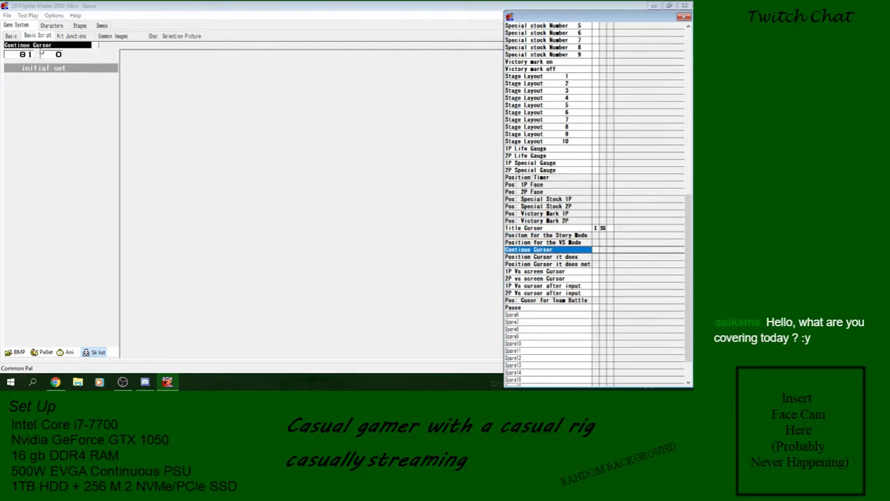
Enable Use Story Mode and Use VS mode in the game system's basic settings and save the game
{"action": "left_click", "coordinate": [10, 35]}
{"action": "left_click", "coordinate": [108, 59]}
{"action": "left_click", "coordinate": [106, 49]}
{"action": "left_click", "coordinate": [7, 16]}
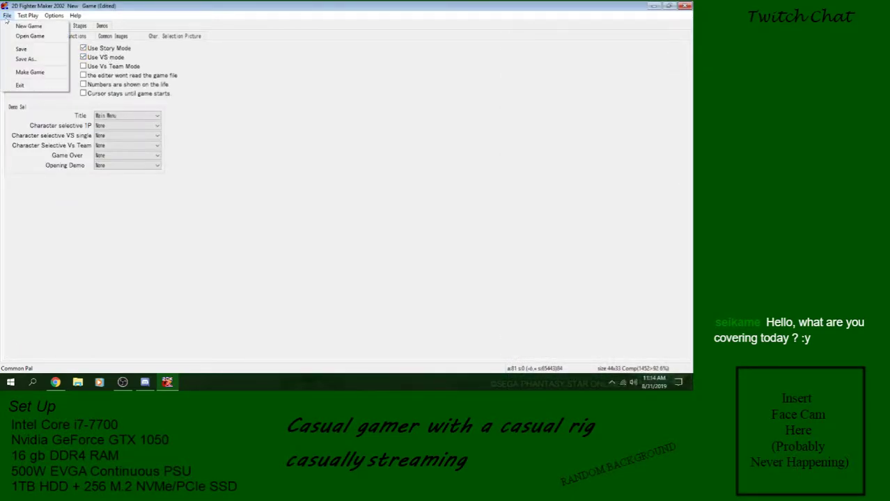
{"action": "left_click", "coordinate": [15, 50]}
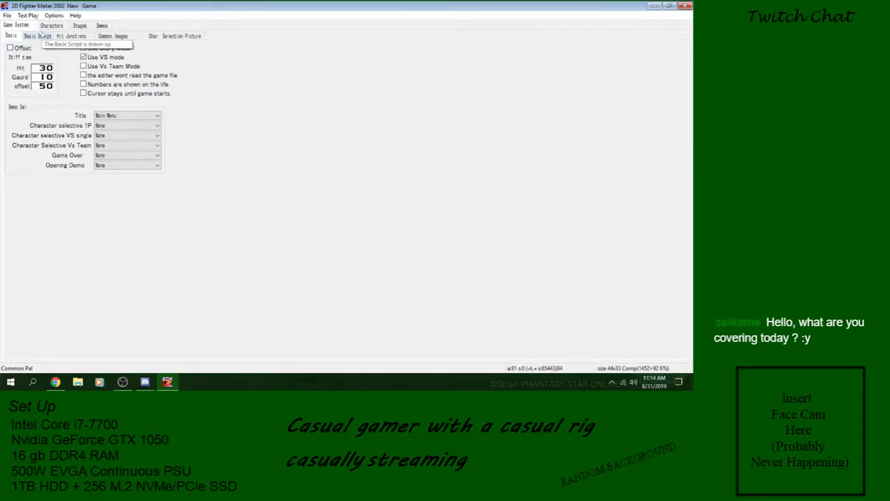
Test-play the game from the title to check the cursor on both menu entries, and close the test window
{"action": "left_click", "coordinate": [25, 16]}
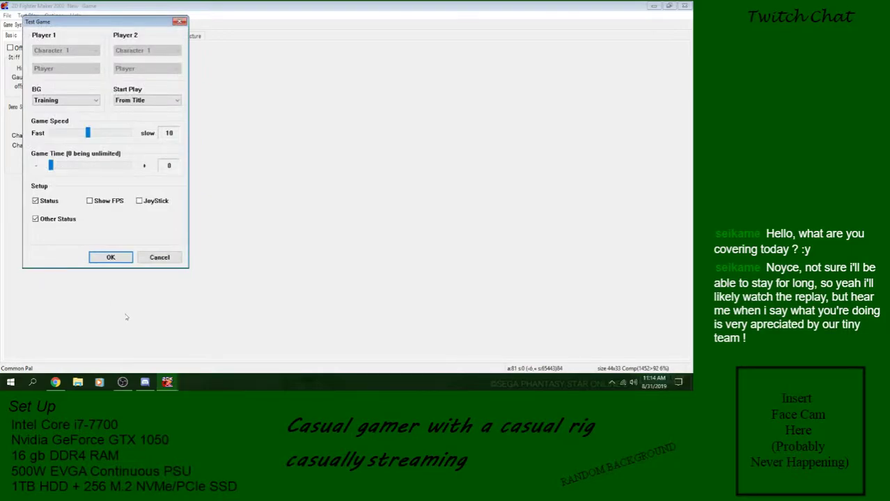
{"action": "left_click", "coordinate": [107, 257]}
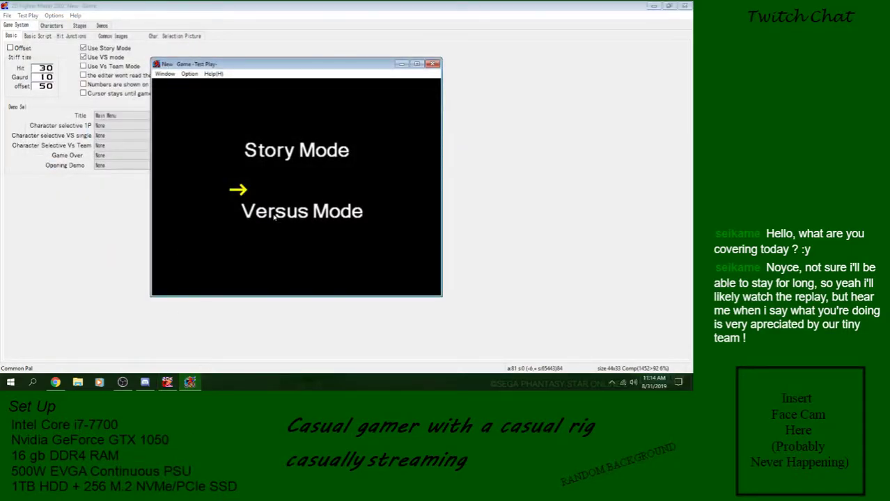
{"action": "left_click_drag", "start_coordinate": [295, 65], "coordinate": [391, 50]}
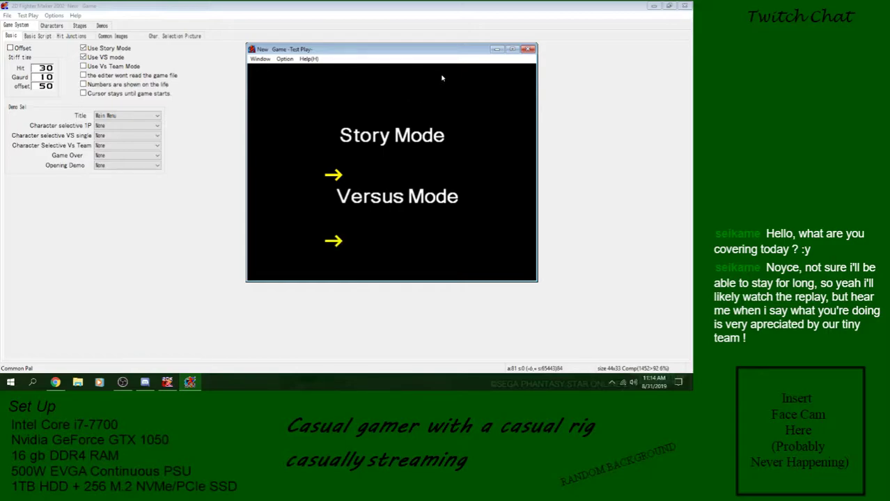
{"action": "left_click", "coordinate": [528, 50]}
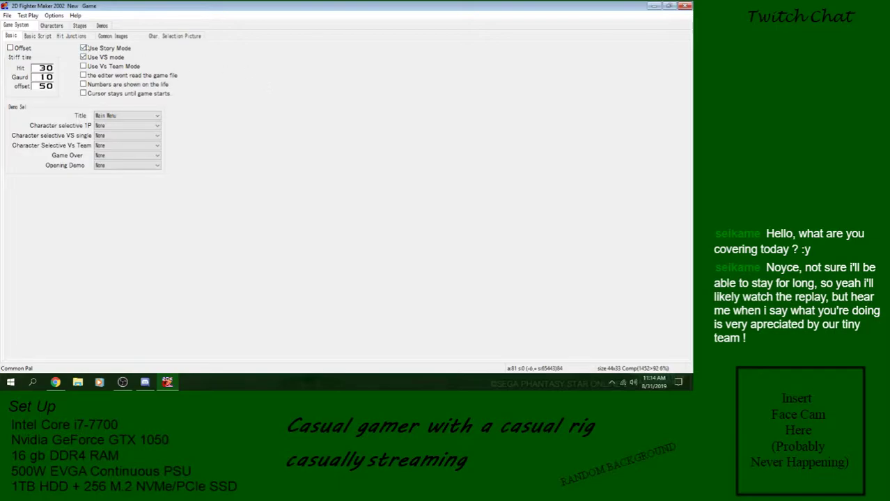
Open the script of the Main Menu demo
{"action": "left_click", "coordinate": [53, 27]}
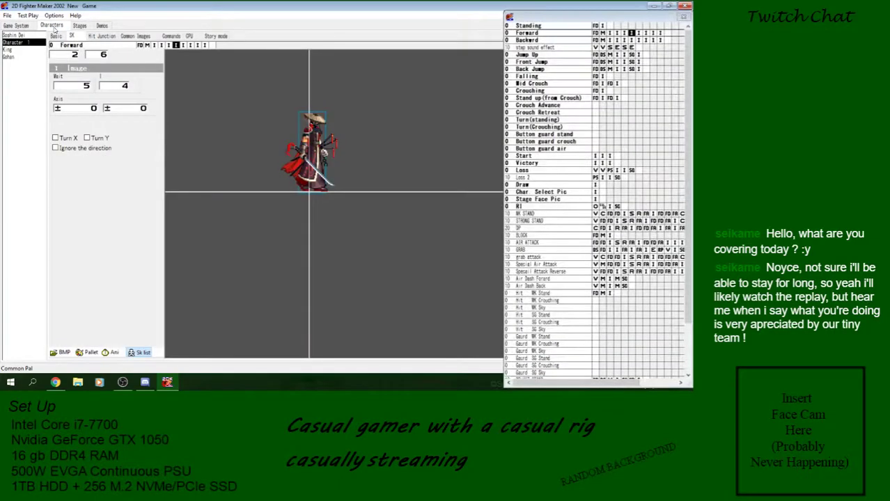
{"action": "left_click", "coordinate": [14, 25]}
{"action": "left_click", "coordinate": [112, 36]}
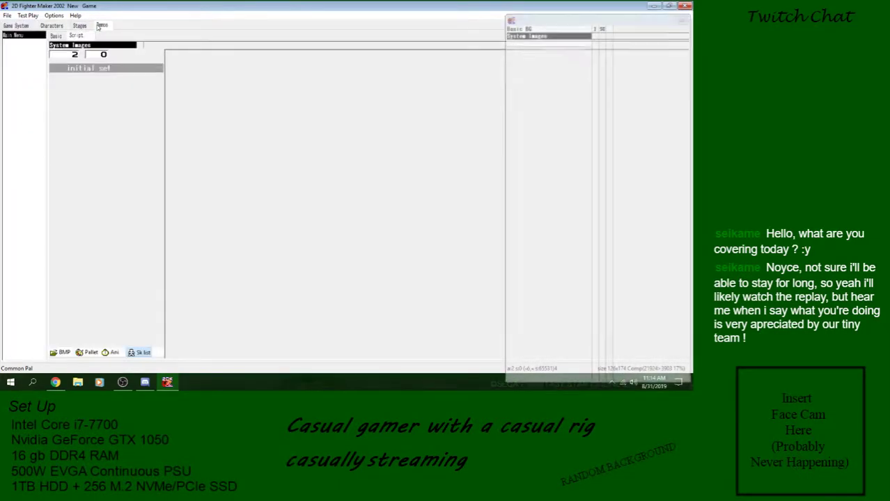
{"action": "left_click", "coordinate": [573, 40]}
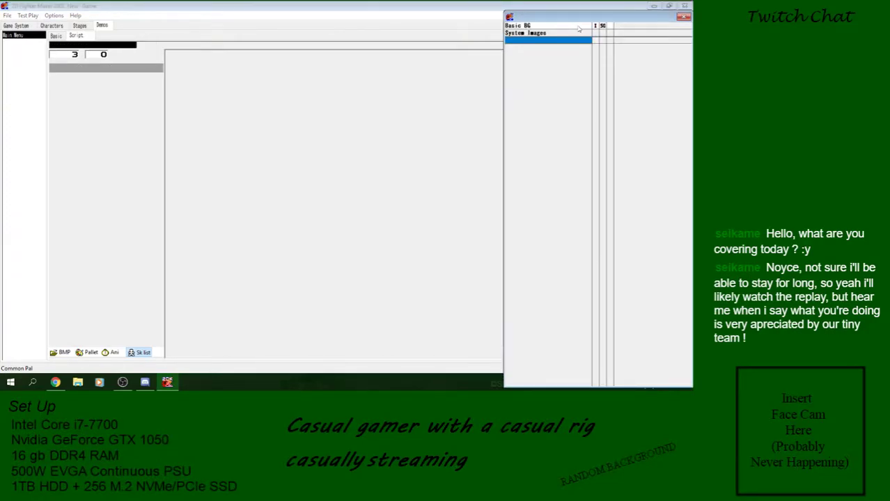
{"action": "right_click", "coordinate": [588, 43]}
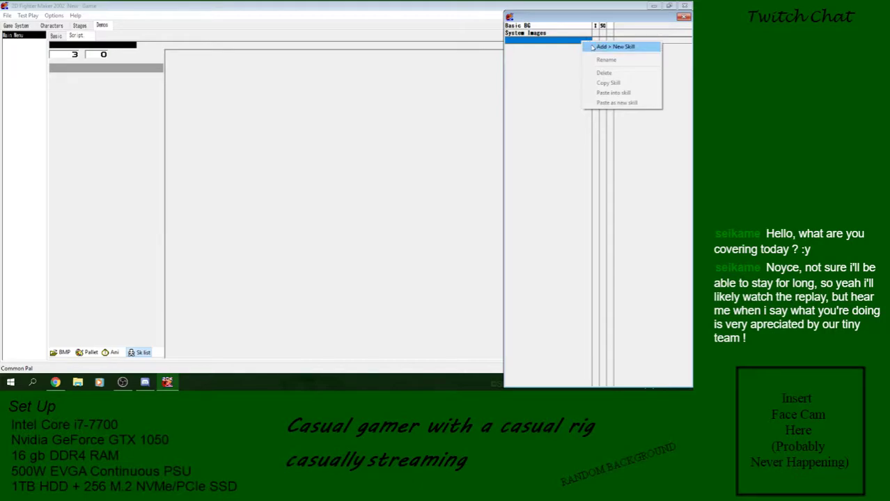
{"action": "left_click", "coordinate": [604, 47]}
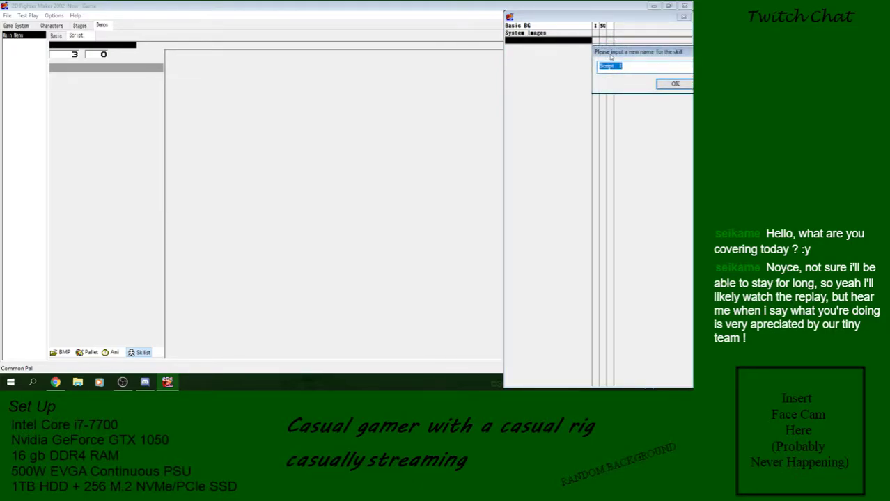
{"action": "type", "text": "Main Menu"}
{"action": "left_click_drag", "start_coordinate": [640, 52], "coordinate": [568, 52]}
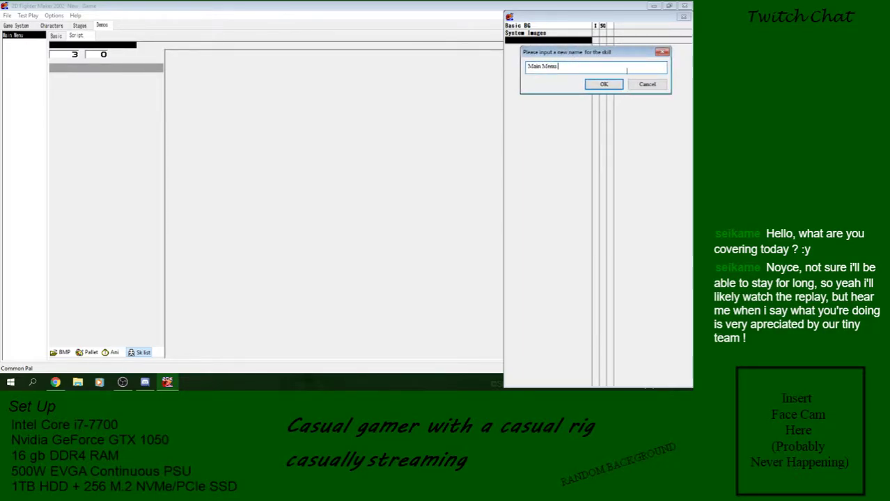
{"action": "left_click", "coordinate": [646, 84]}
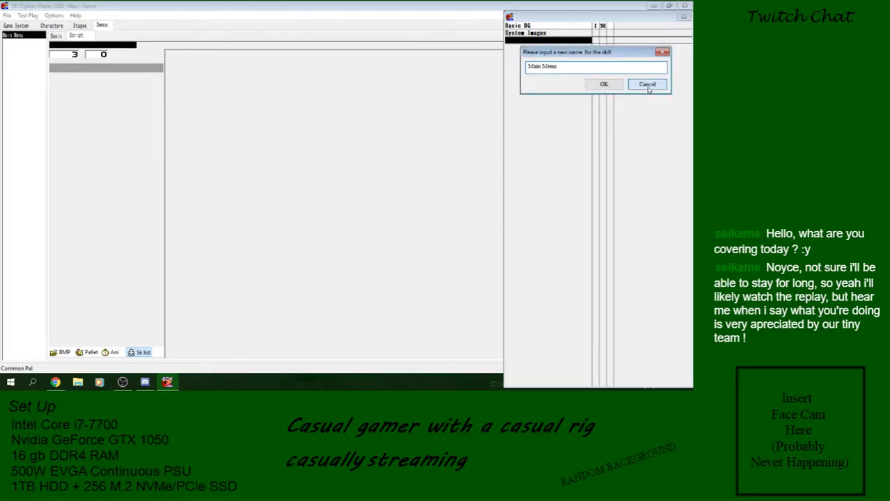
Run the title test play again to compare the cursor arrows with the menu text, and close it
{"action": "left_click", "coordinate": [28, 15]}
{"action": "left_click", "coordinate": [39, 24]}
{"action": "left_click", "coordinate": [117, 254]}
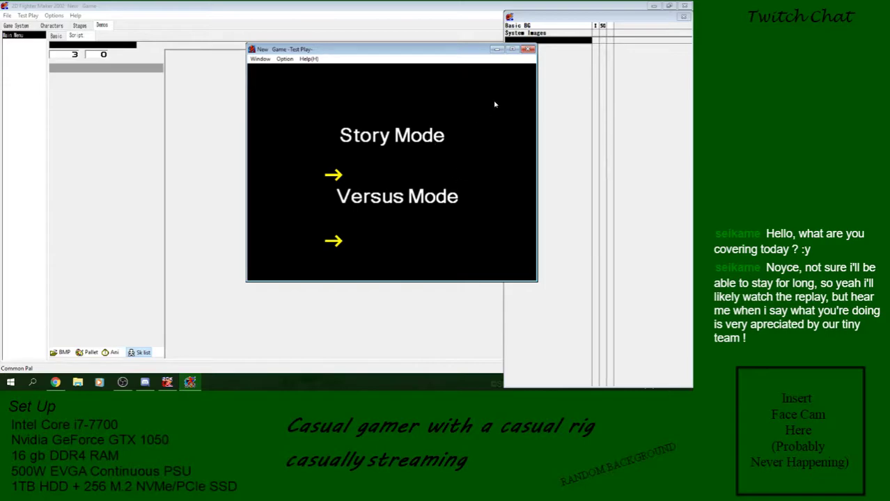
{"action": "left_click", "coordinate": [528, 49]}
Try shifting the Basic BG image in the Main Menu demo, and reset both axis offsets to 0
{"action": "left_click", "coordinate": [594, 26]}
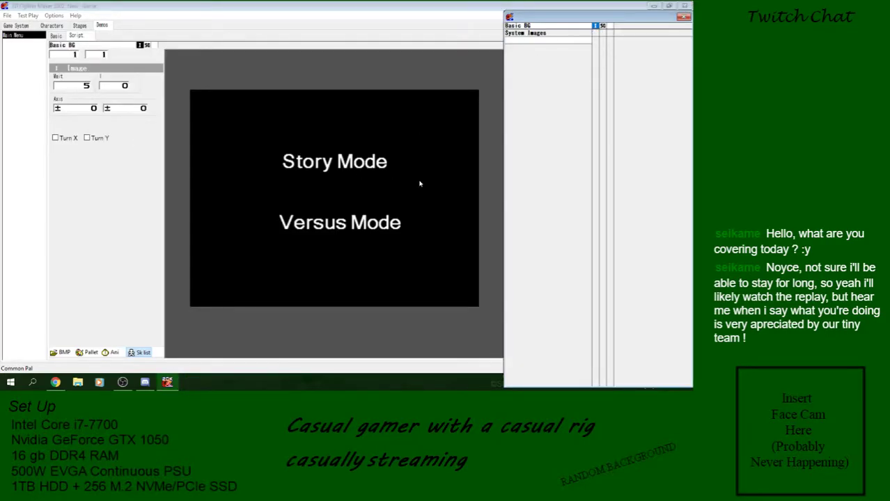
{"action": "left_click_drag", "start_coordinate": [346, 257], "coordinate": [359, 248]}
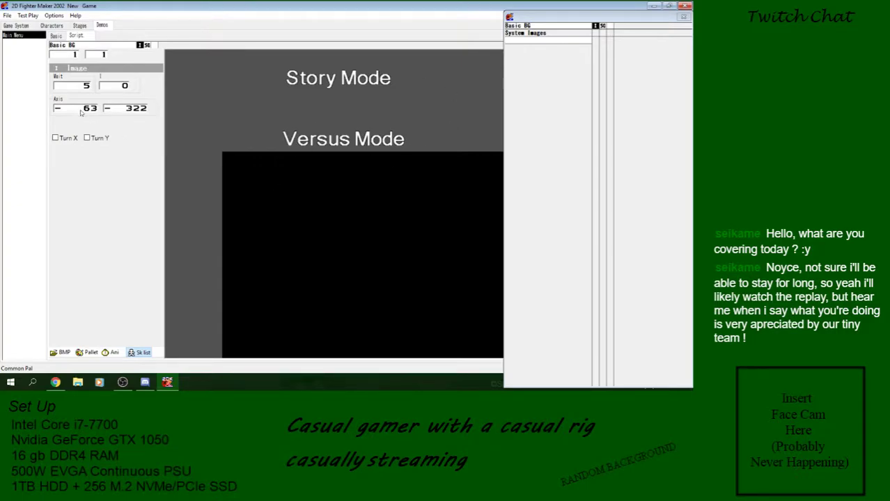
{"action": "left_click_drag", "start_coordinate": [87, 110], "coordinate": [144, 115]}
{"action": "left_click", "coordinate": [128, 110]}
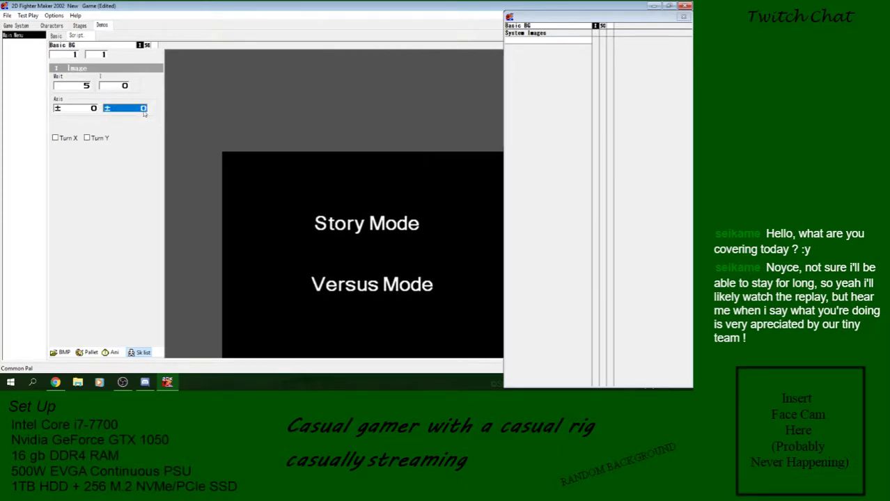
{"action": "left_click", "coordinate": [575, 27]}
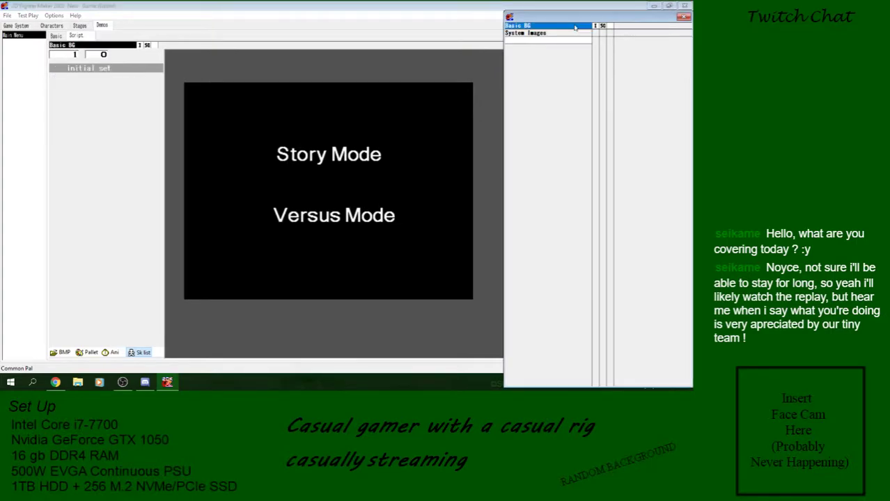
Add a new script named Select to the Main Menu demo and select its first command slot
{"action": "right_click", "coordinate": [568, 41]}
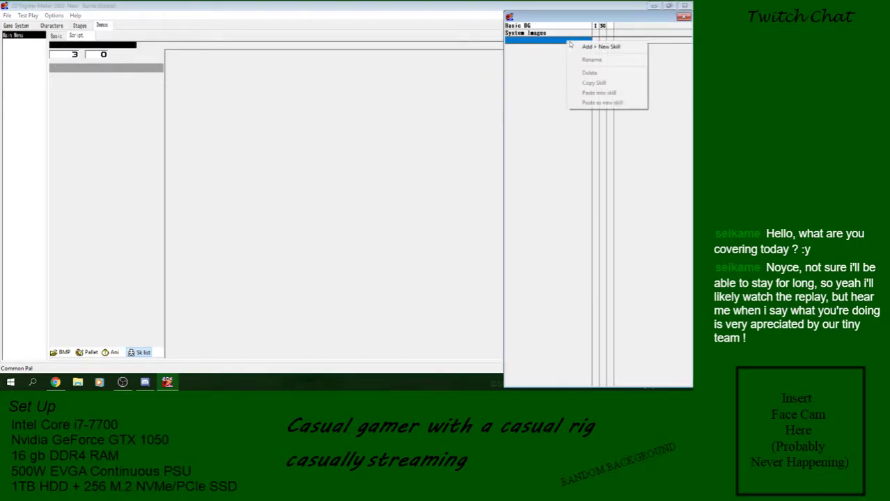
{"action": "left_click", "coordinate": [617, 73]}
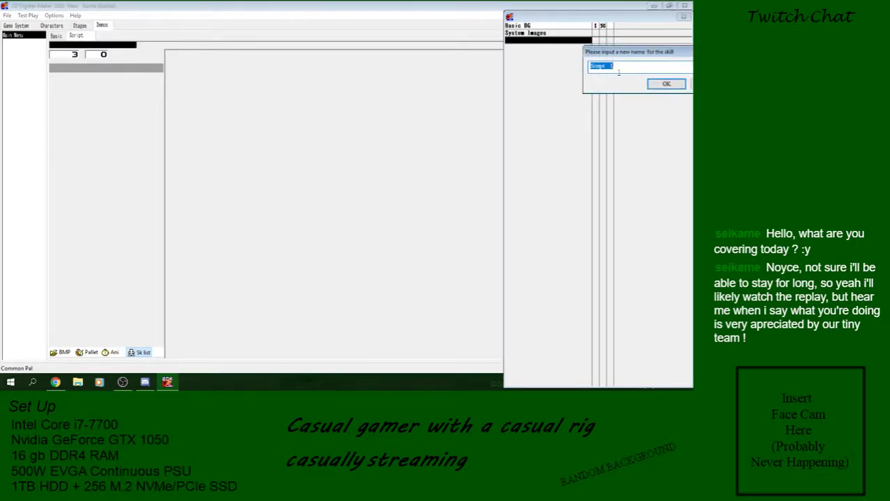
{"action": "type", "text": "Select"}
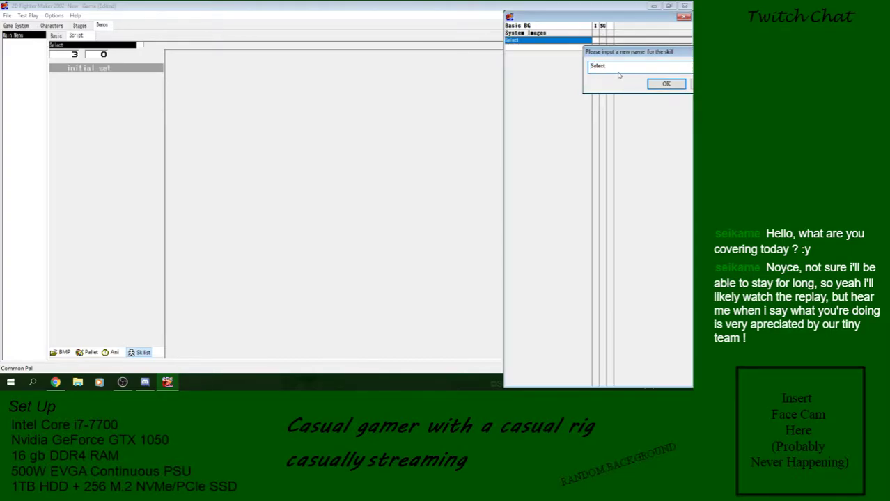
{"action": "key", "text": "Return"}
{"action": "left_click", "coordinate": [596, 26]}
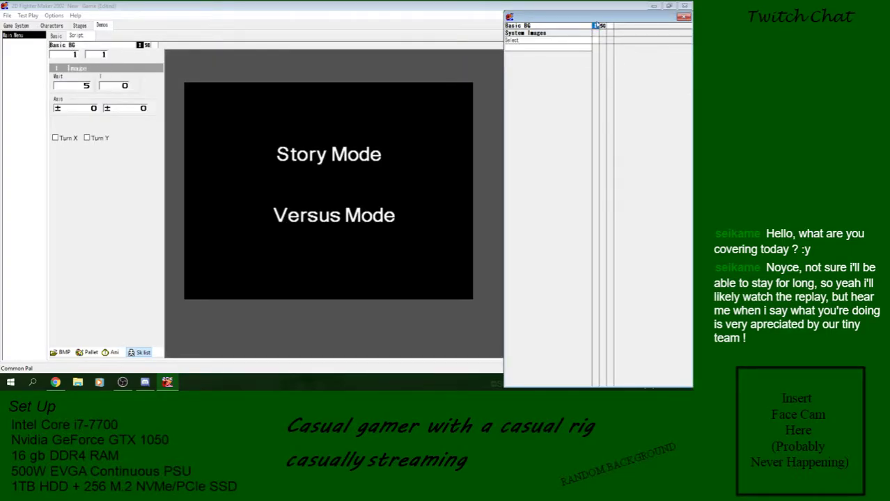
{"action": "left_click", "coordinate": [602, 40]}
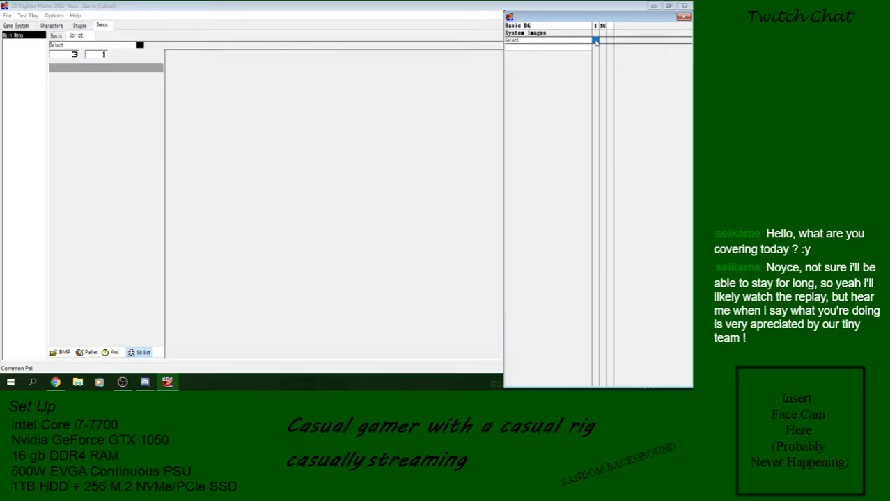
Delete the image and Goto commands from the Basic BG script of the Main Menu demo
{"action": "left_click", "coordinate": [596, 26]}
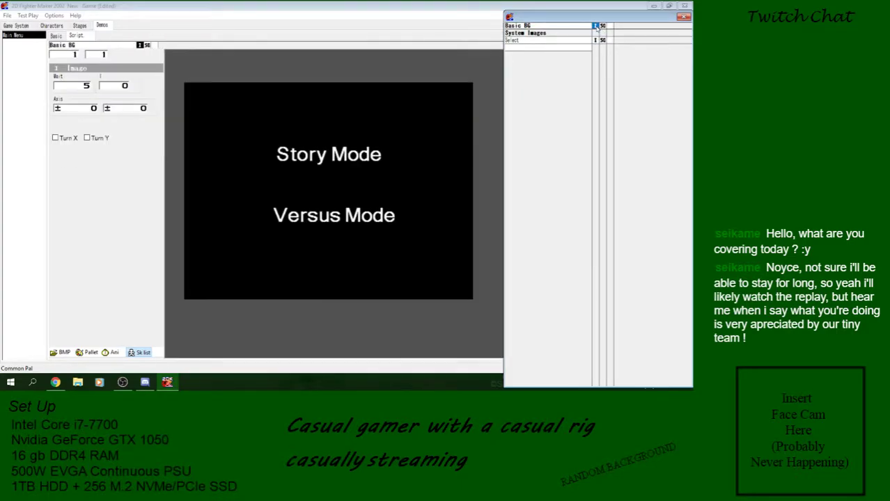
{"action": "key", "text": "Delete"}
{"action": "key", "text": "Delete"}
{"action": "right_click", "coordinate": [595, 27]}
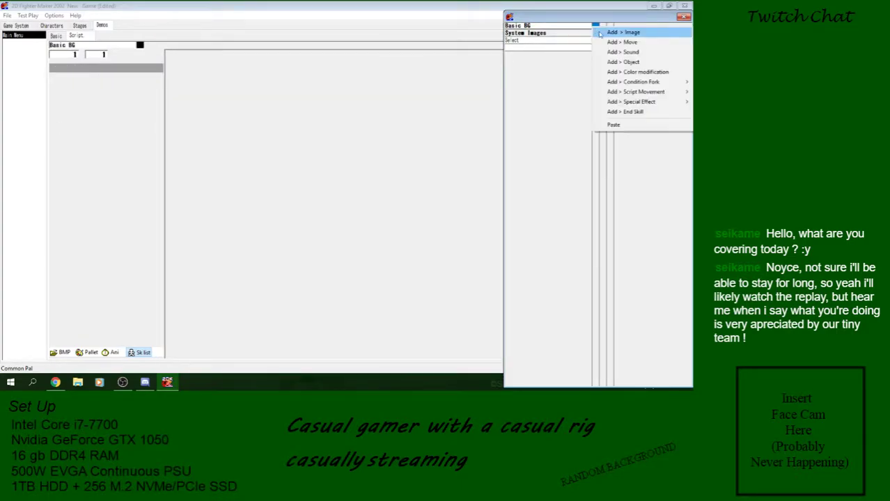
{"action": "left_click", "coordinate": [600, 31]}
{"action": "right_click", "coordinate": [590, 28]}
{"action": "right_click", "coordinate": [595, 28]}
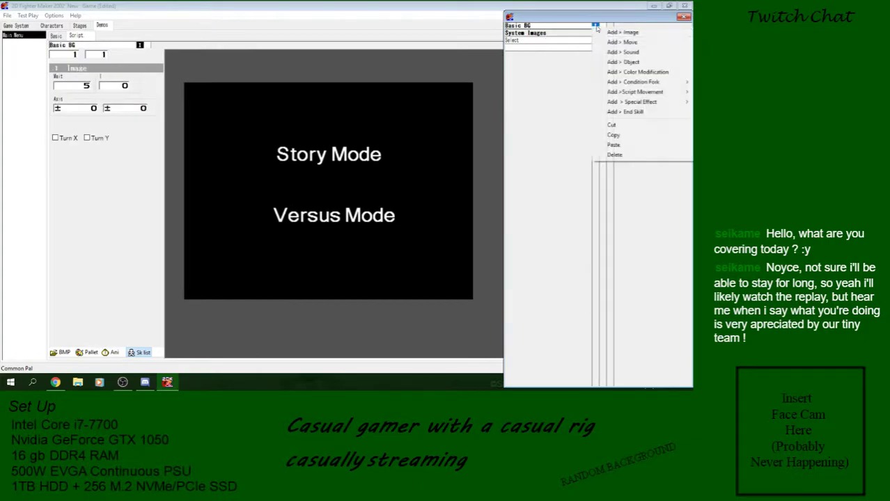
{"action": "left_click", "coordinate": [602, 155]}
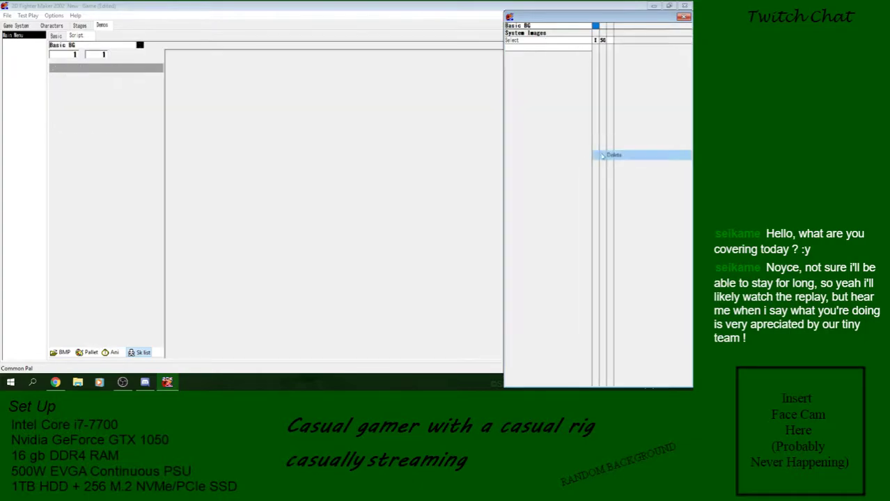
Open the bitmap window's file browser and look through the UI source folder for a background picture
{"action": "left_click", "coordinate": [59, 353]}
{"action": "left_click", "coordinate": [22, 36]}
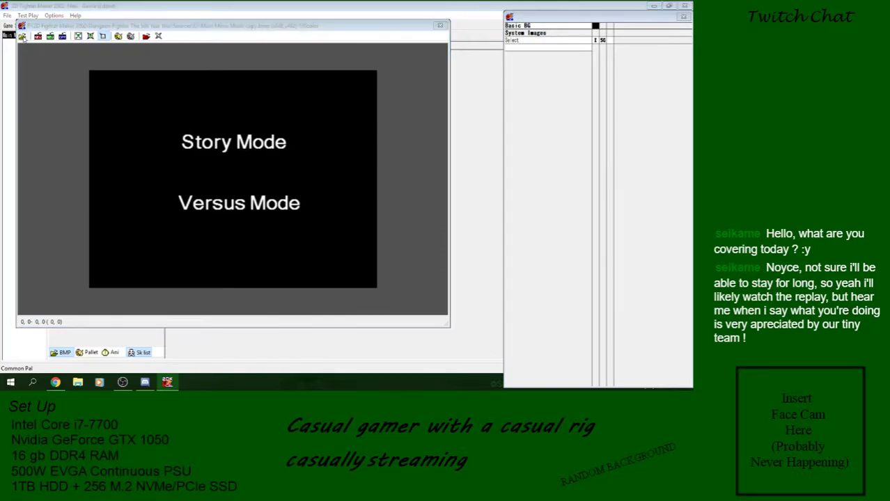
{"action": "scroll", "coordinate": [286, 134], "scroll_direction": "down", "scroll_amount": 1}
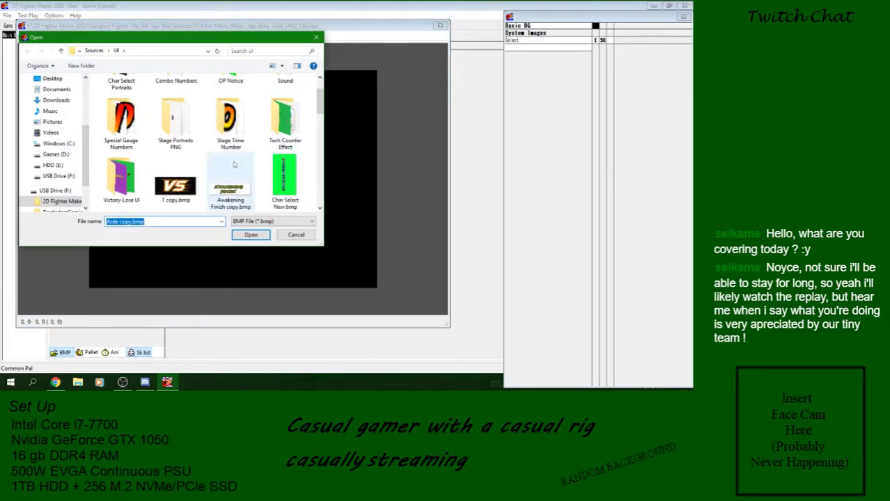
{"action": "scroll", "coordinate": [262, 147], "scroll_direction": "down", "scroll_amount": 3}
{"action": "scroll", "coordinate": [262, 148], "scroll_direction": "down", "scroll_amount": 1}
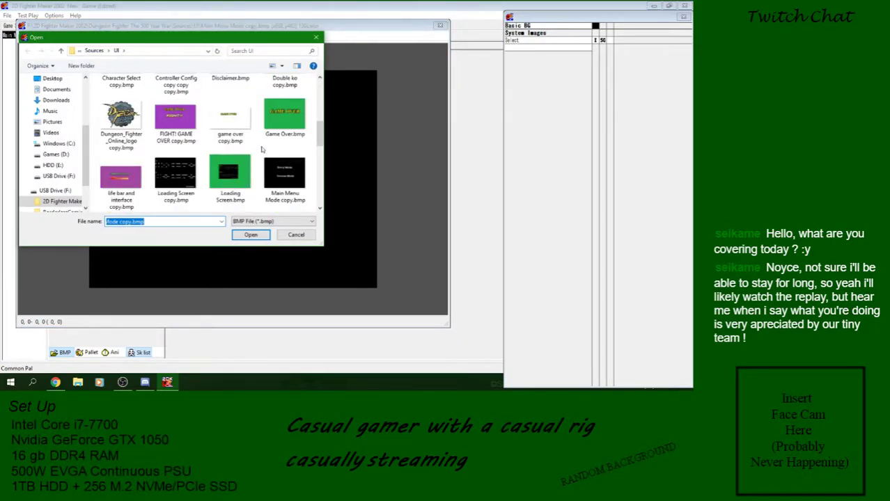
{"action": "scroll", "coordinate": [262, 149], "scroll_direction": "down", "scroll_amount": 1}
{"action": "scroll", "coordinate": [257, 159], "scroll_direction": "down", "scroll_amount": 1}
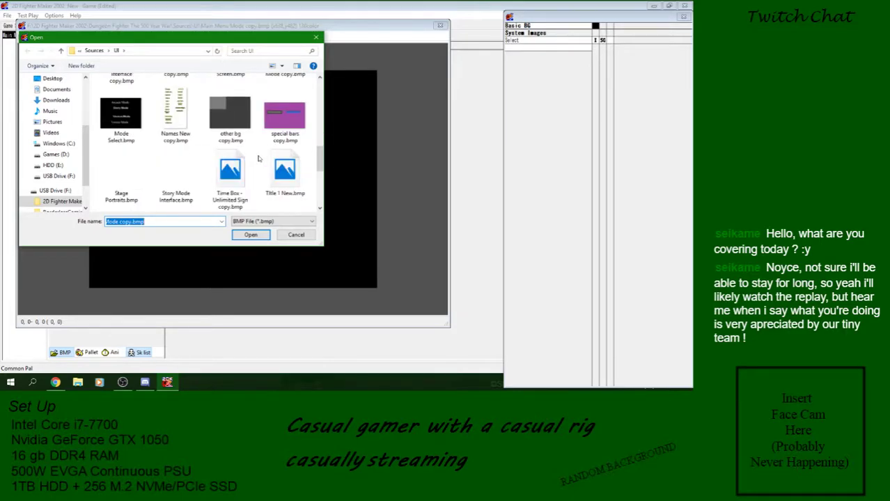
{"action": "scroll", "coordinate": [256, 158], "scroll_direction": "down", "scroll_amount": 2}
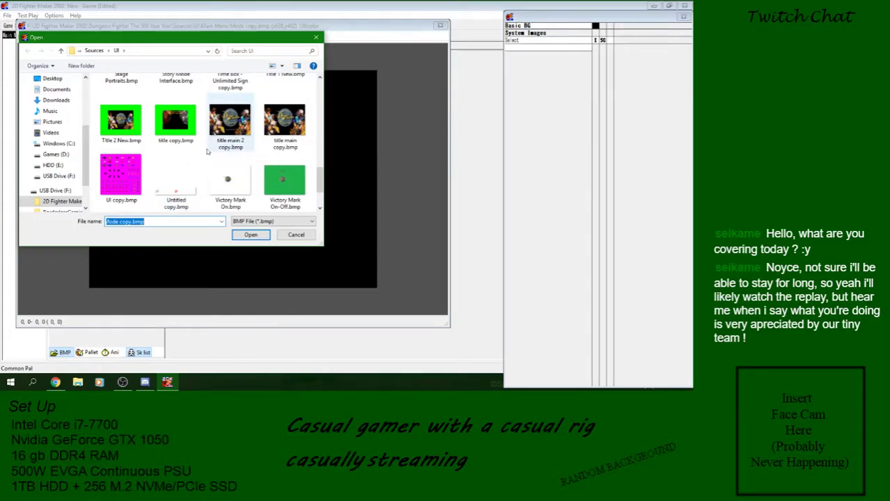
Browse from the USB drive to the Demo graphics folder under 2D Fighter Maker 2002, Ref, Orginal RTP
{"action": "left_click", "coordinate": [93, 52]}
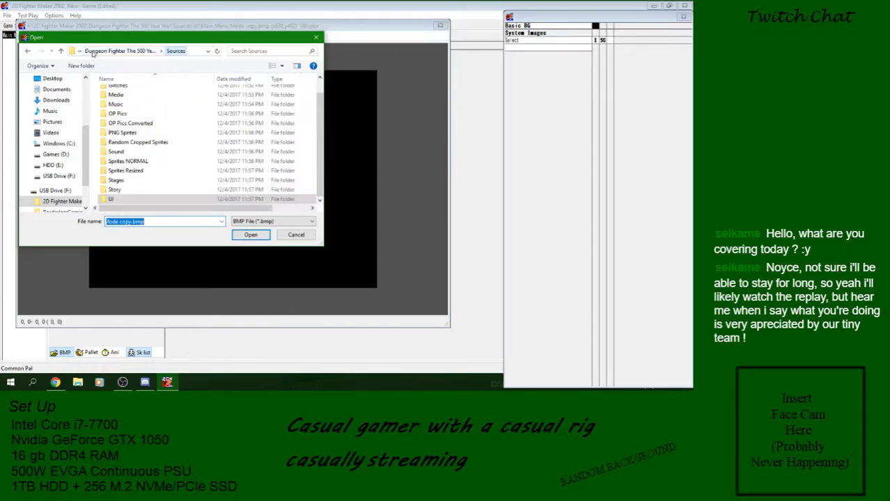
{"action": "left_click", "coordinate": [93, 52]}
{"action": "left_click", "coordinate": [91, 52]}
{"action": "left_click", "coordinate": [90, 53]}
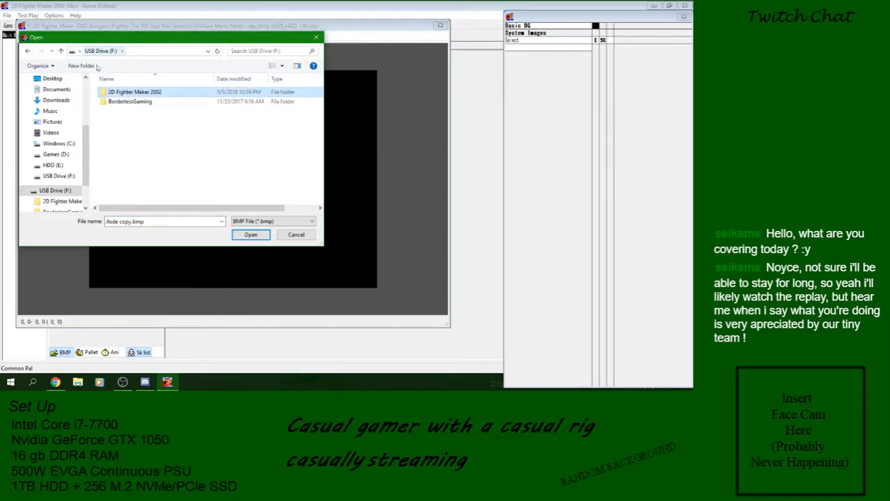
{"action": "double_click", "coordinate": [145, 92]}
{"action": "scroll", "coordinate": [150, 143], "scroll_direction": "down", "scroll_amount": 1}
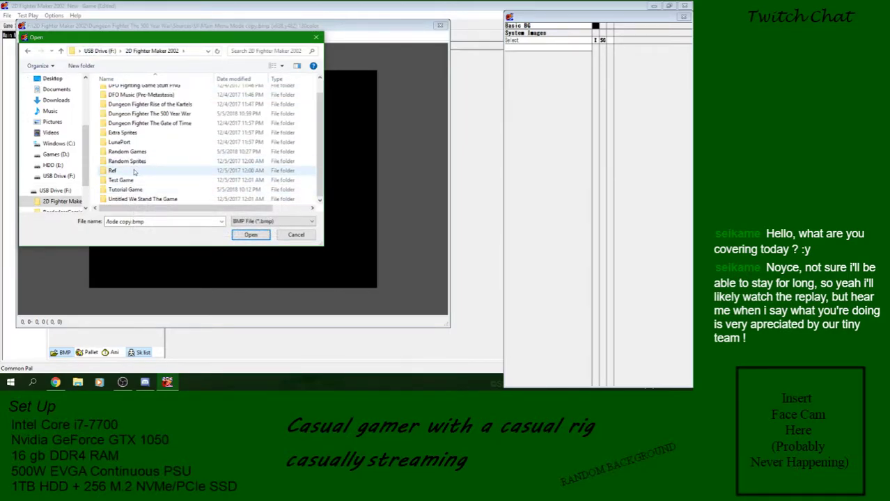
{"action": "double_click", "coordinate": [136, 172]}
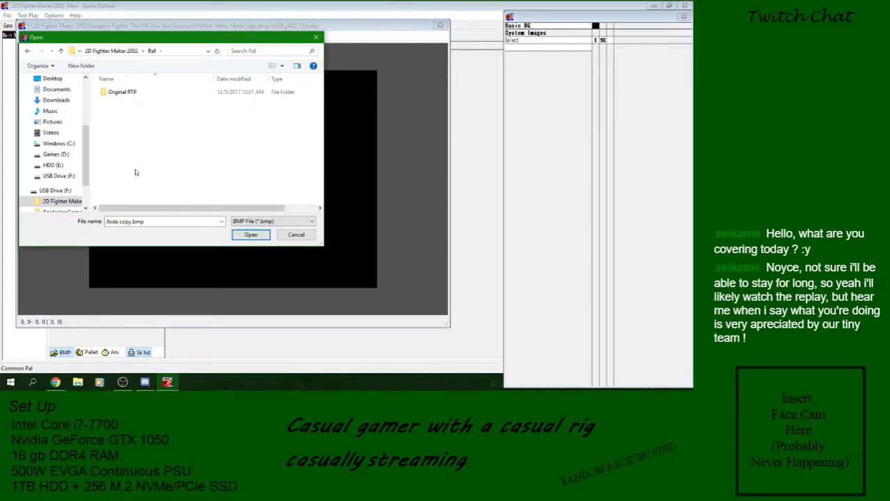
{"action": "double_click", "coordinate": [126, 99]}
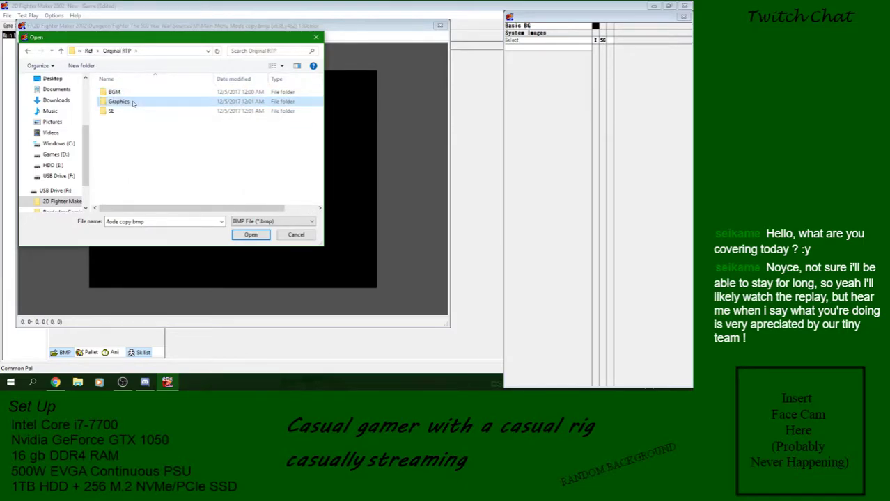
{"action": "double_click", "coordinate": [125, 101]}
{"action": "double_click", "coordinate": [129, 120]}
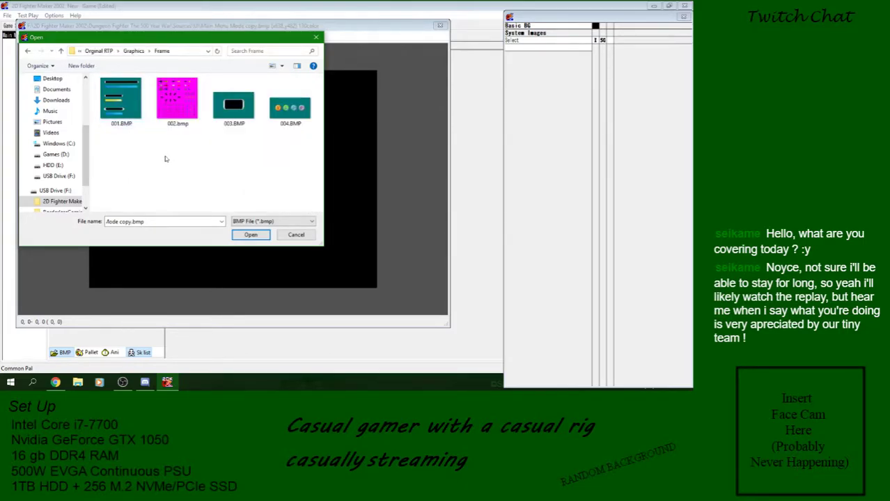
{"action": "left_click", "coordinate": [61, 51]}
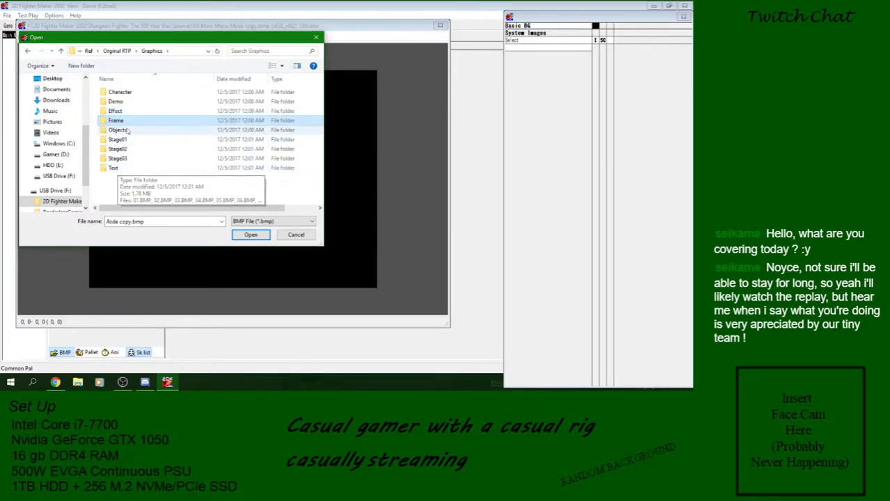
{"action": "double_click", "coordinate": [139, 101]}
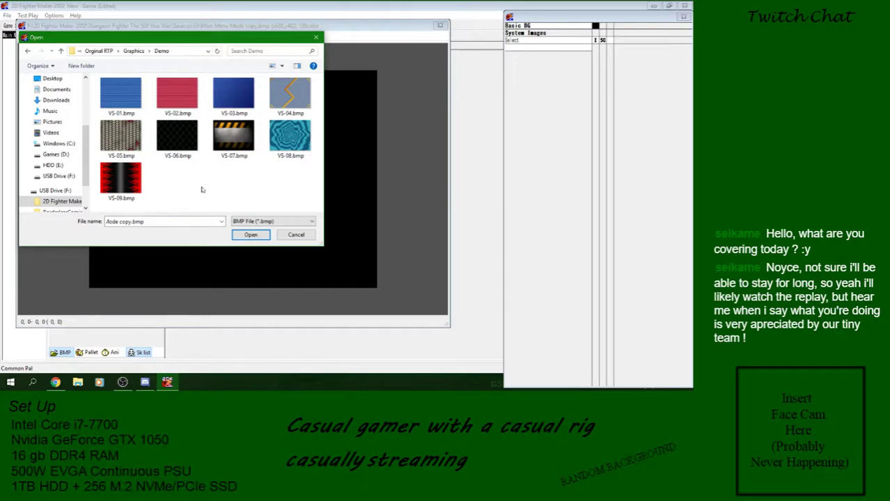
Load VS-08.bmp, frame the whole picture, insert it as an image in Basic BG, and close the bitmap window
{"action": "left_click", "coordinate": [276, 141]}
{"action": "left_click", "coordinate": [252, 236]}
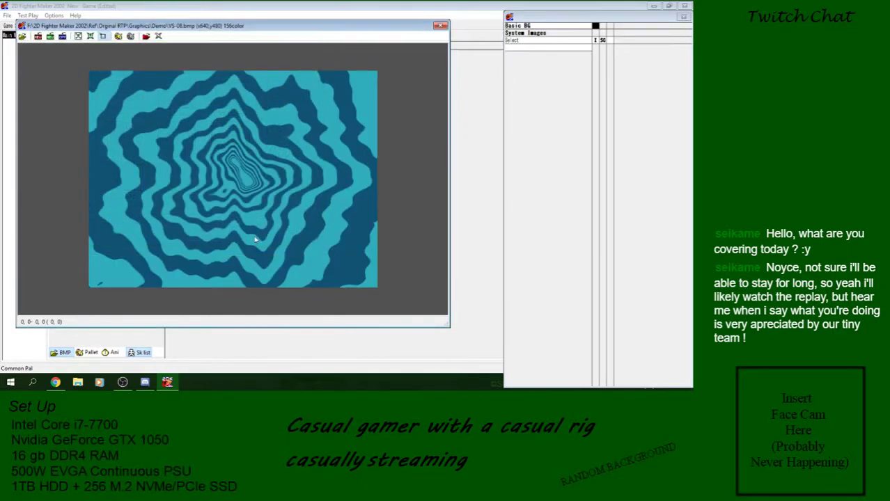
{"action": "left_click", "coordinate": [78, 36]}
{"action": "left_click", "coordinate": [50, 36]}
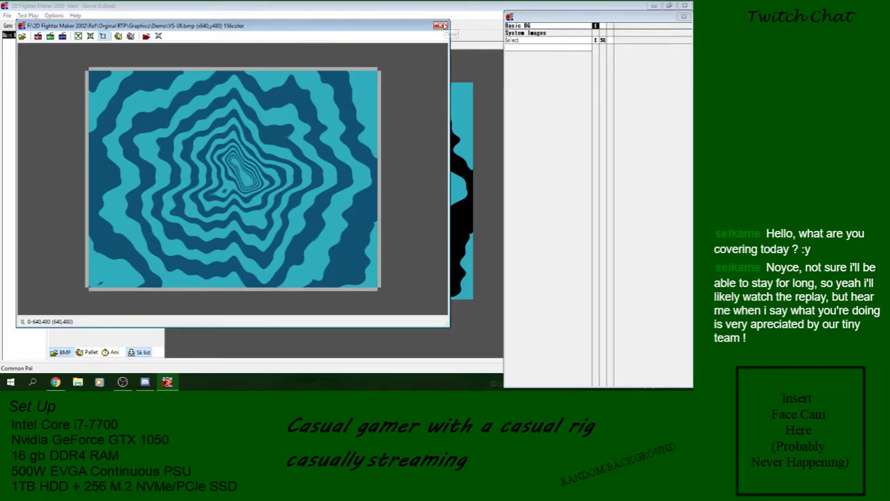
{"action": "left_click", "coordinate": [442, 26]}
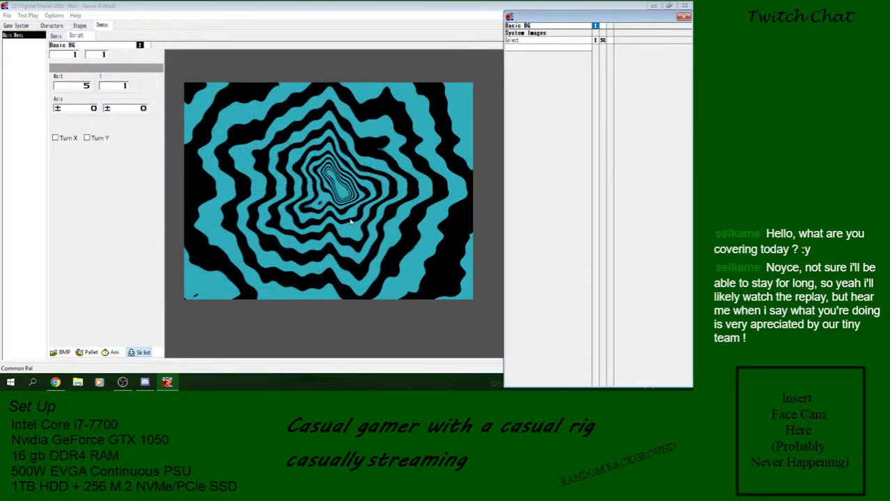
Reopen the bitmap window, frame the whole VS-08.bmp picture and try replacing the current Basic BG image with it
{"action": "right_click", "coordinate": [603, 28]}
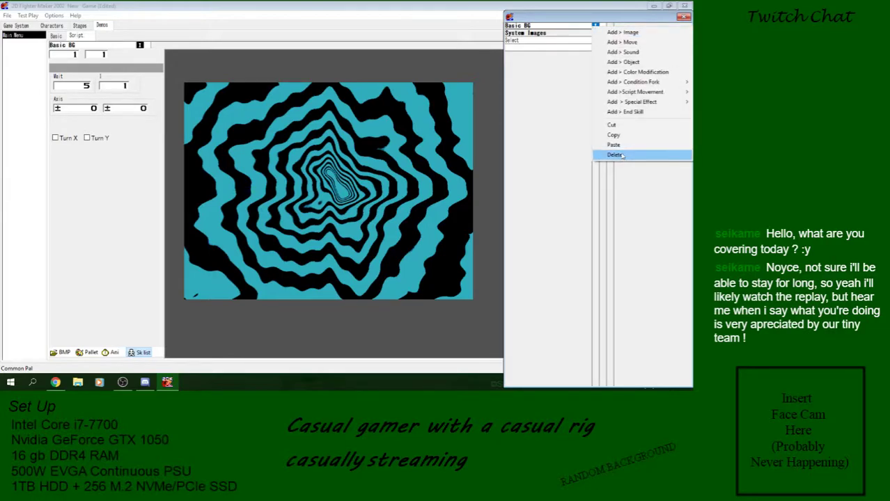
{"action": "left_click", "coordinate": [61, 353]}
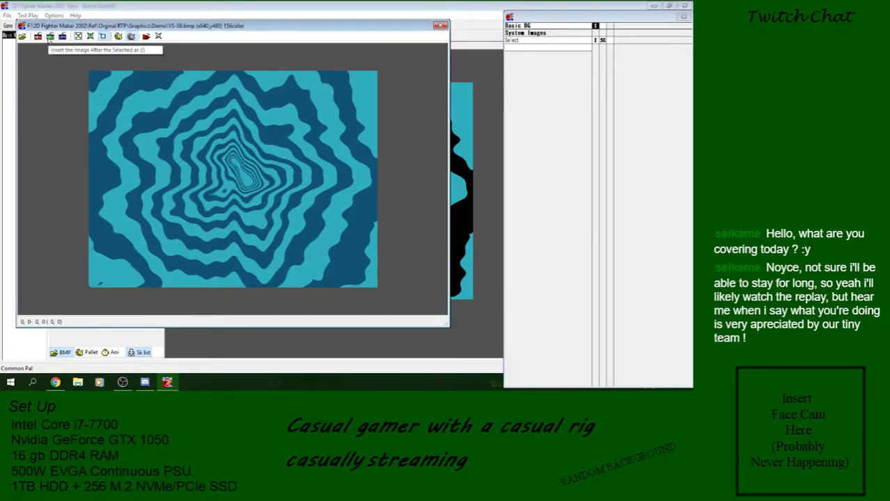
{"action": "left_click", "coordinate": [64, 37]}
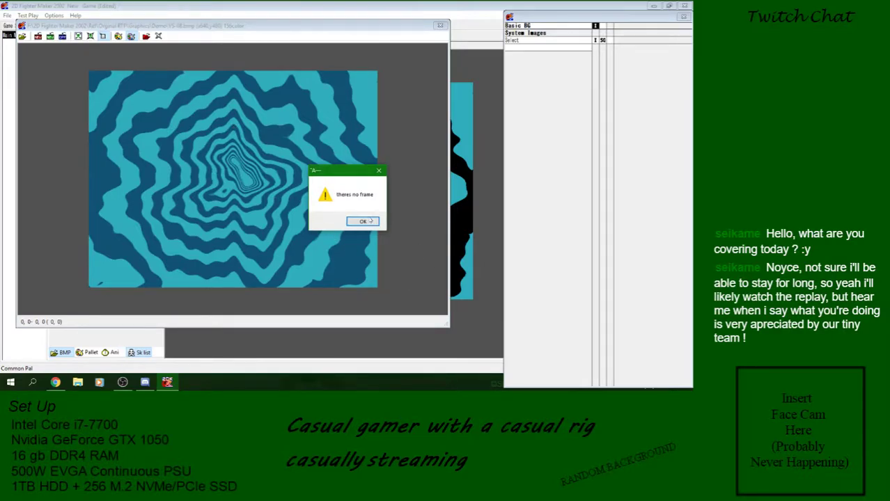
{"action": "left_click", "coordinate": [362, 221]}
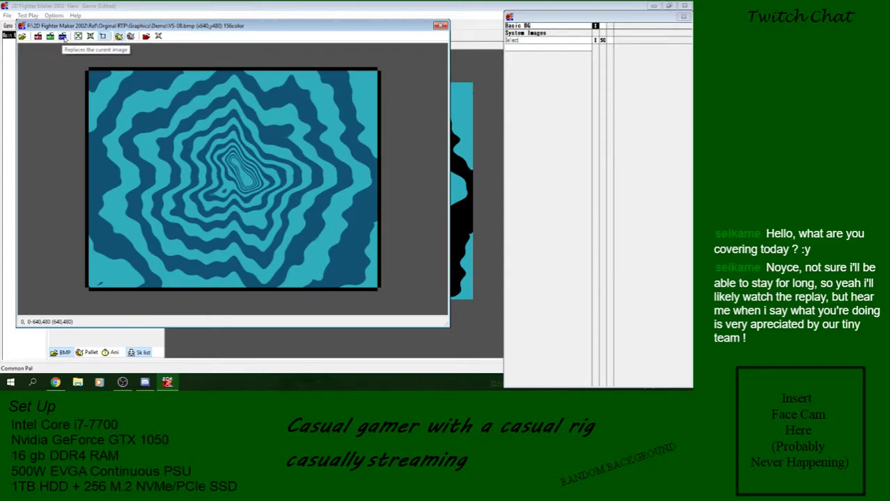
{"action": "left_click", "coordinate": [61, 37]}
Preview VS-05.bmp as an alternative background, and load VS-04.bmp from the Demo folder instead
{"action": "left_click_drag", "start_coordinate": [341, 30], "coordinate": [394, 74]}
{"action": "left_click_drag", "start_coordinate": [114, 69], "coordinate": [104, 46]}
{"action": "left_click", "coordinate": [65, 56]}
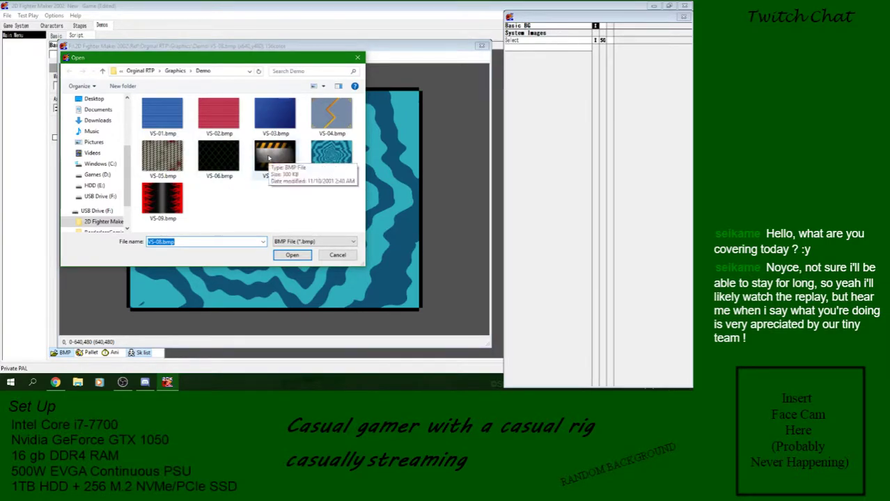
{"action": "double_click", "coordinate": [164, 165]}
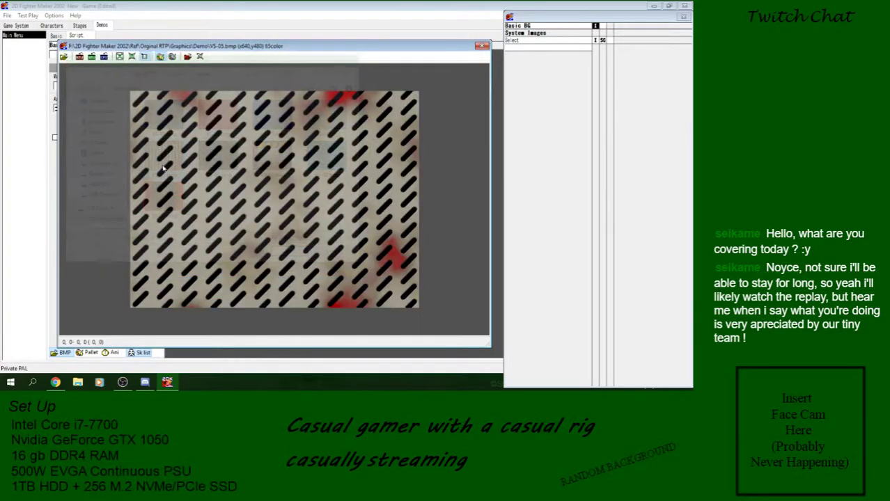
{"action": "left_click", "coordinate": [64, 56]}
{"action": "double_click", "coordinate": [328, 111]}
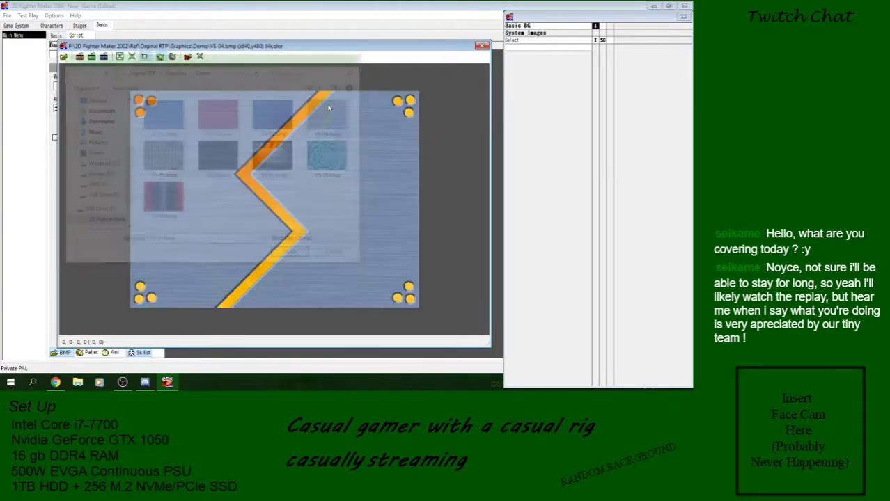
Frame the whole VS-04.bmp picture, replace the current Basic BG image with it, and close the bitmap window
{"action": "left_click_drag", "start_coordinate": [296, 50], "coordinate": [240, 109]}
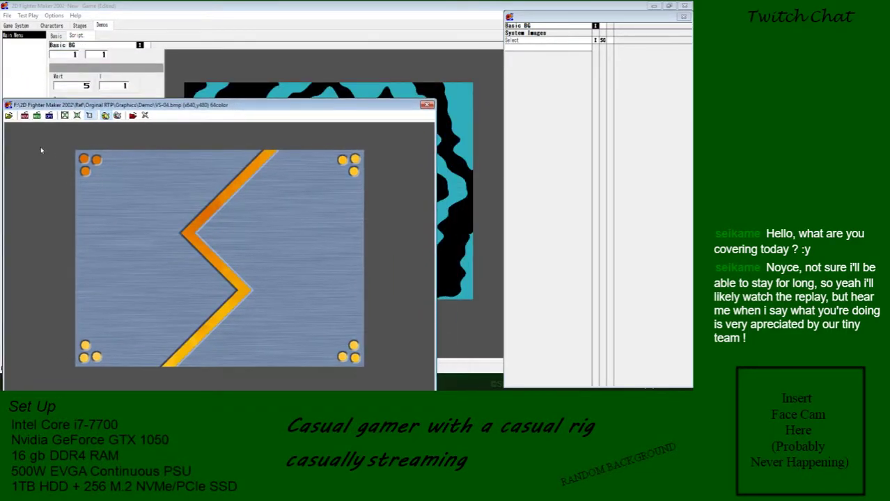
{"action": "left_click", "coordinate": [49, 116]}
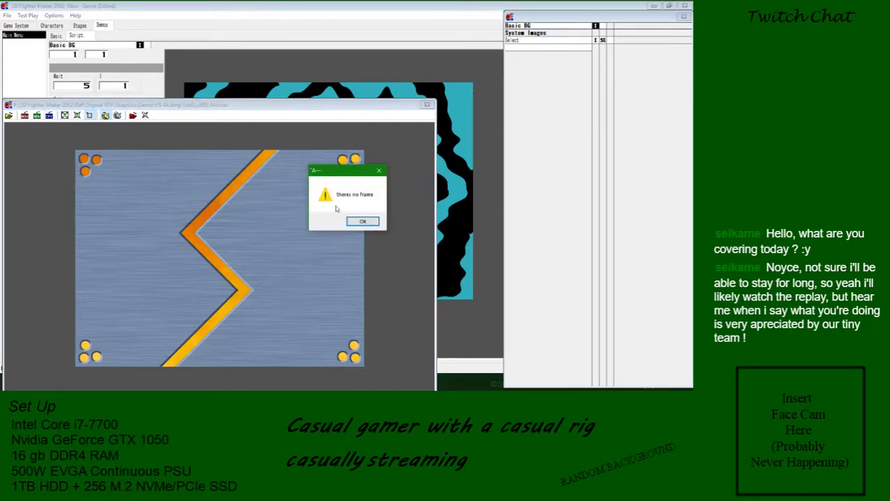
{"action": "key", "text": "Return"}
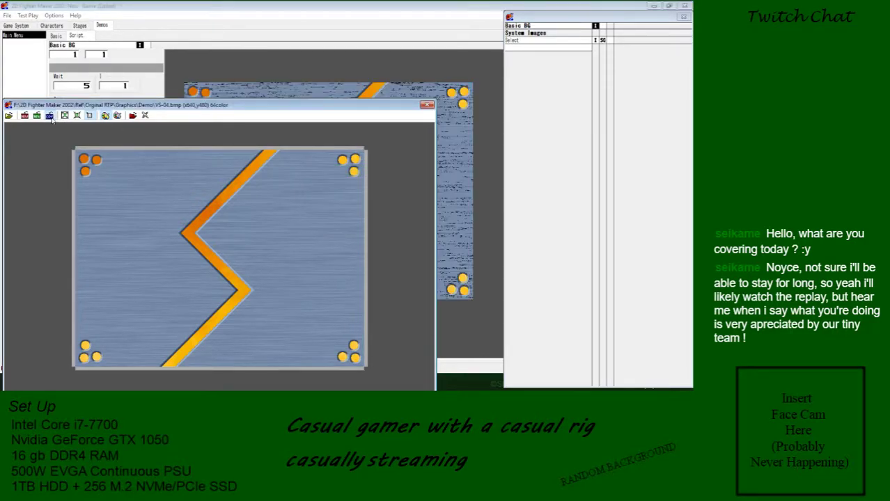
{"action": "left_click", "coordinate": [426, 106]}
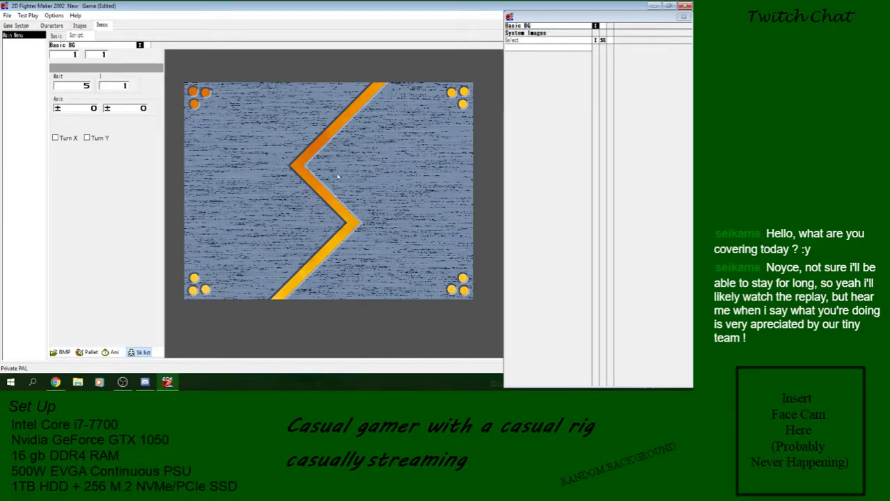
Add a Goto Skill command after the image in Basic BG and target it at Basic BG's image command
{"action": "right_click", "coordinate": [601, 31]}
{"action": "mouse_move", "coordinate": [636, 91]}
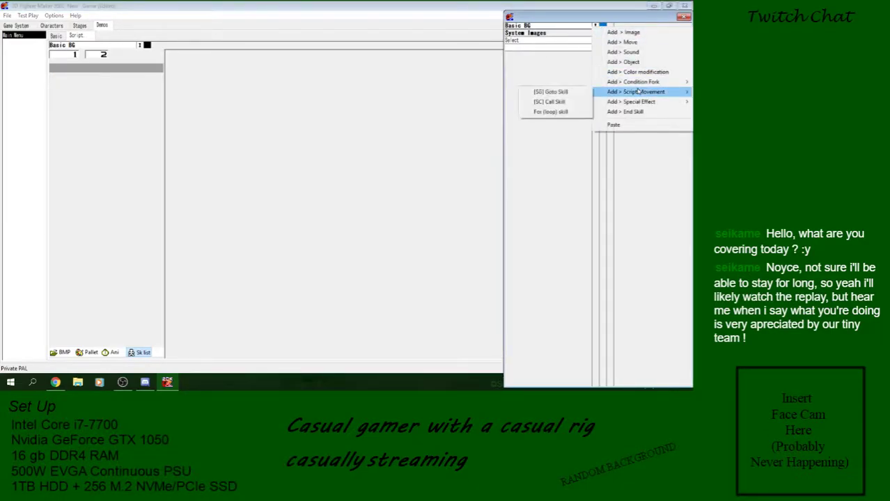
{"action": "left_click", "coordinate": [550, 91]}
{"action": "left_click", "coordinate": [101, 89]}
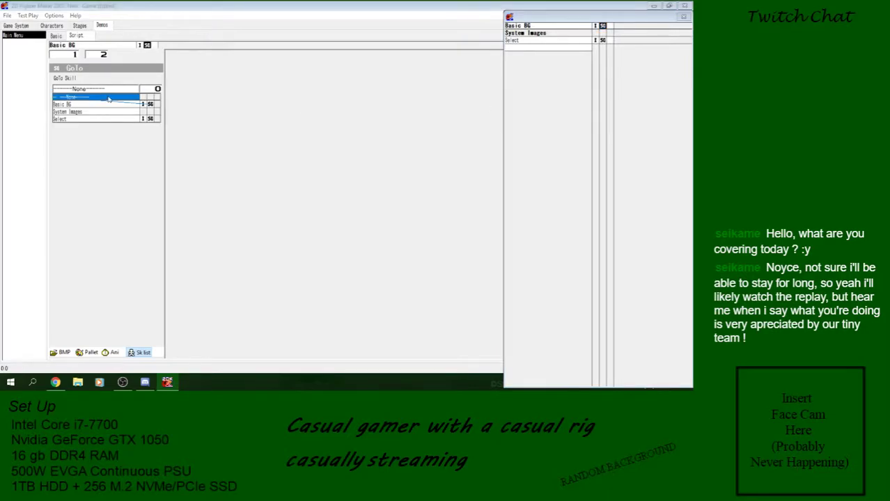
{"action": "left_click", "coordinate": [142, 104]}
Select the Basic BG script's initial settings and save the game project
{"action": "left_click", "coordinate": [582, 27]}
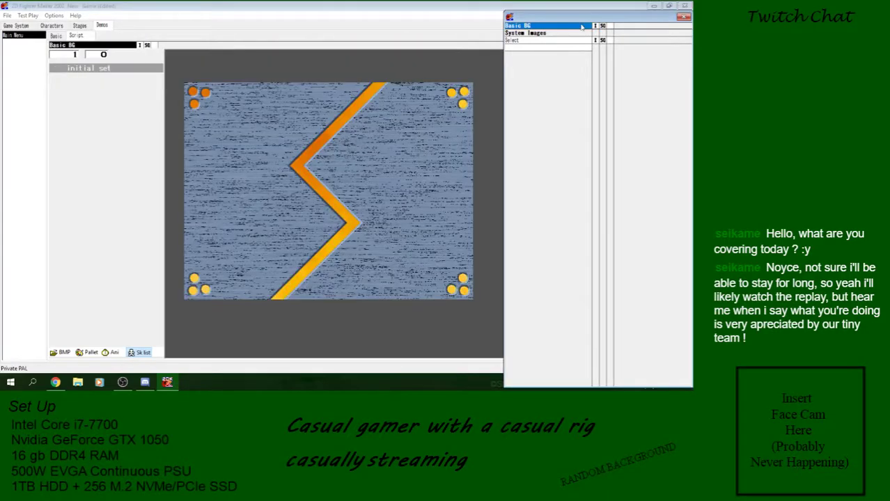
{"action": "left_click", "coordinate": [6, 17]}
{"action": "left_click", "coordinate": [13, 48]}
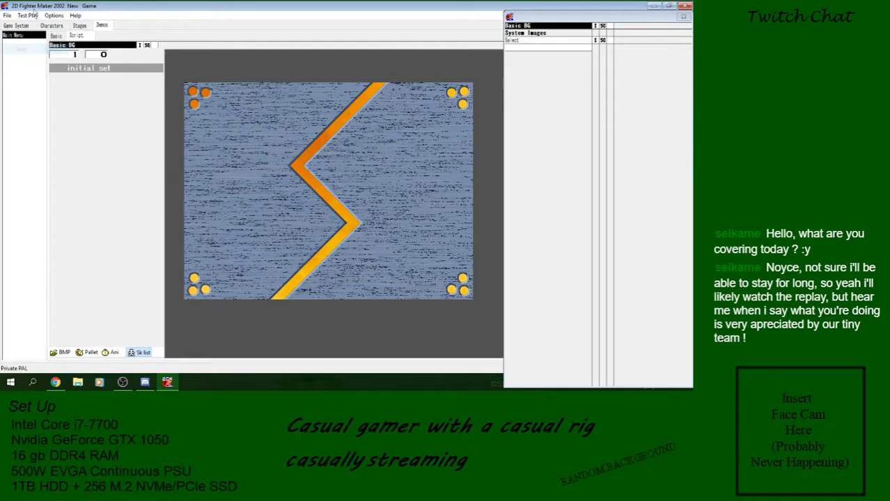
Test-play the game from the title, switch the cursor repeatedly between Story Mode and Versus Mode, and close the test window
{"action": "left_click", "coordinate": [34, 15]}
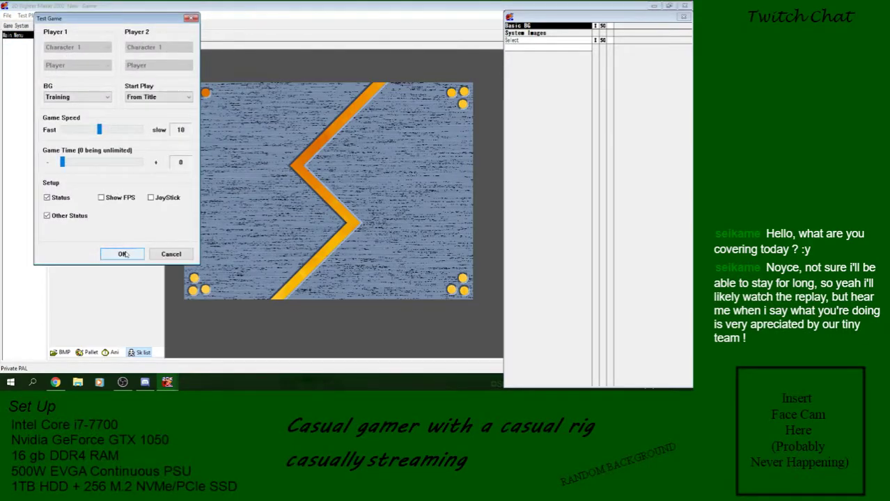
{"action": "left_click", "coordinate": [124, 252]}
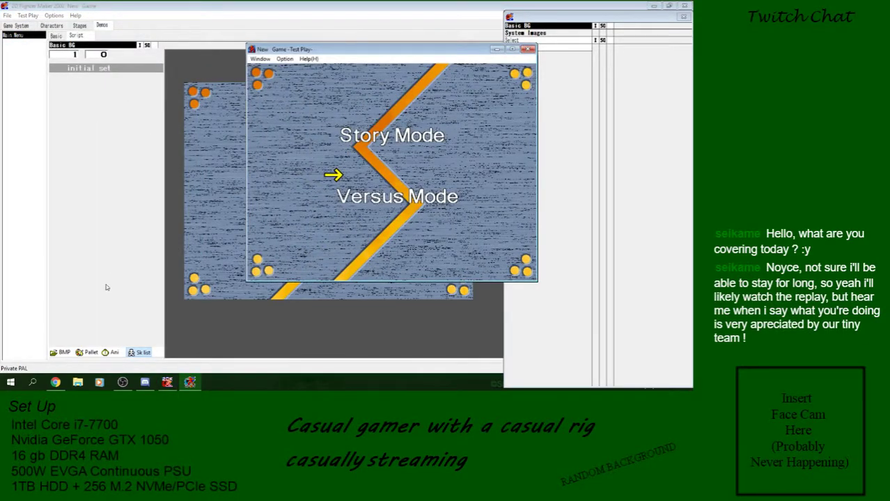
{"action": "key", "text": "Down"}
{"action": "key", "text": "Up"}
{"action": "key", "text": "Down"}
{"action": "key", "text": "Up"}
{"action": "key", "text": "Down"}
{"action": "key", "text": "Up"}
{"action": "key", "text": "Down"}
{"action": "key", "text": "Up"}
{"action": "key", "text": "Down"}
{"action": "key", "text": "Up"}
{"action": "key", "text": "Down"}
{"action": "key", "text": "Up"}
{"action": "key", "text": "Down"}
{"action": "key", "text": "Up"}
{"action": "key", "text": "Down"}
{"action": "left_click", "coordinate": [527, 50]}
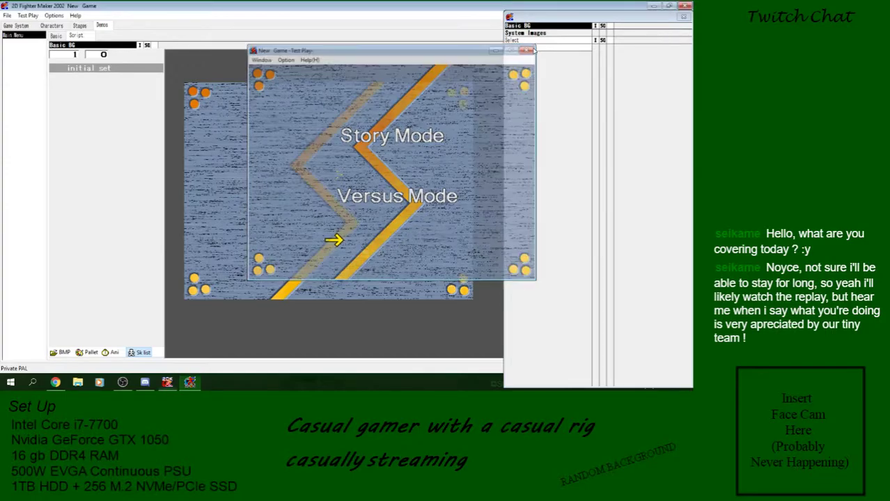
Compare the Story Mode and VS Mode cursor positions in the game system's basic script with the Main Menu demo's Select image
{"action": "left_click", "coordinate": [26, 27]}
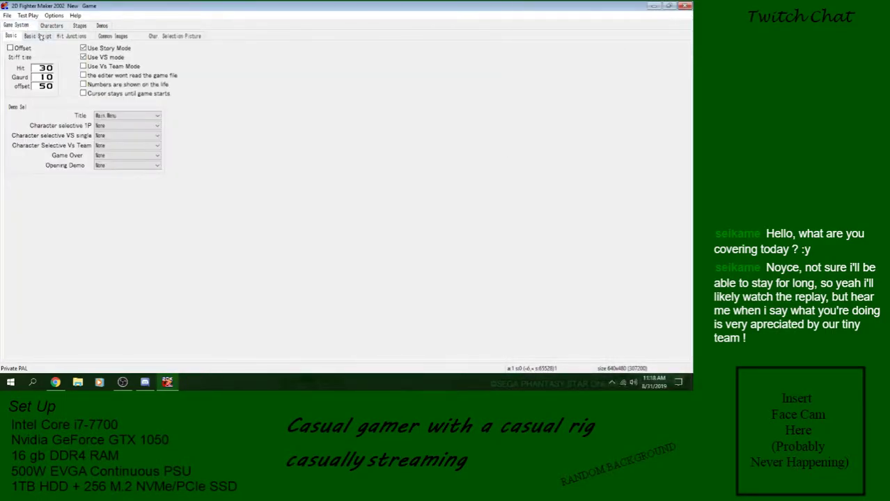
{"action": "left_click", "coordinate": [44, 36]}
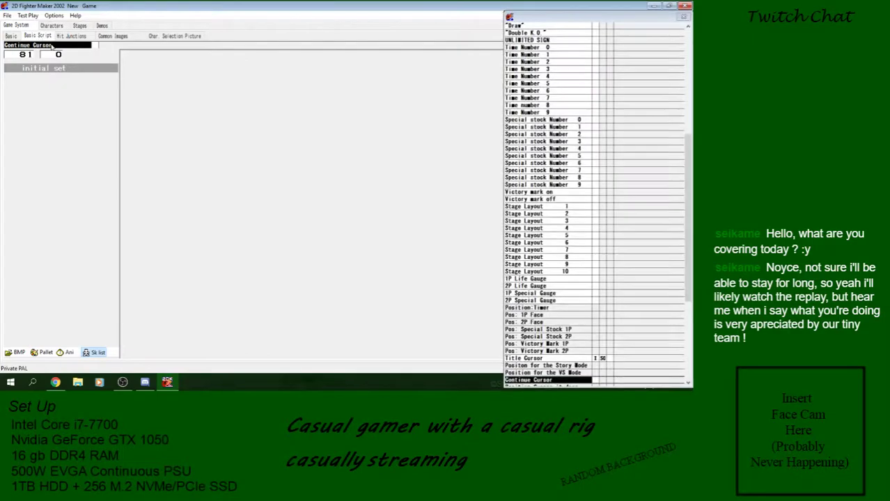
{"action": "left_click", "coordinate": [564, 381]}
{"action": "scroll", "coordinate": [667, 243], "scroll_direction": "down", "scroll_amount": 8}
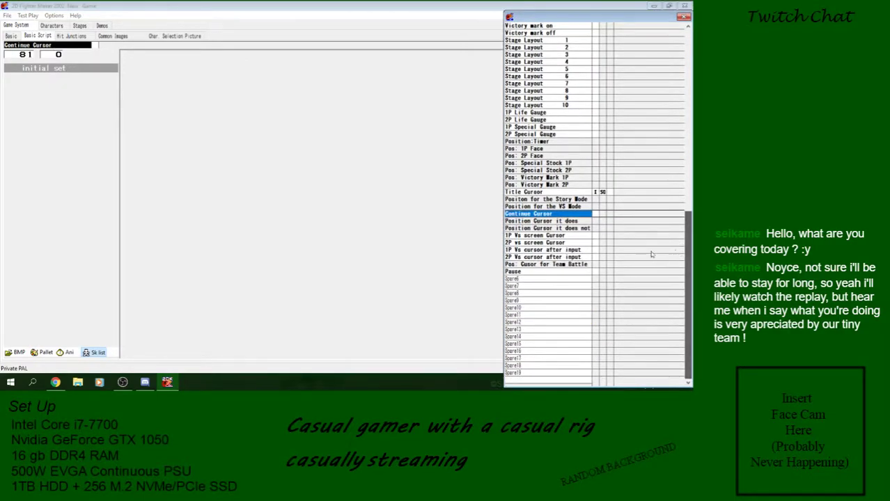
{"action": "left_click", "coordinate": [560, 200]}
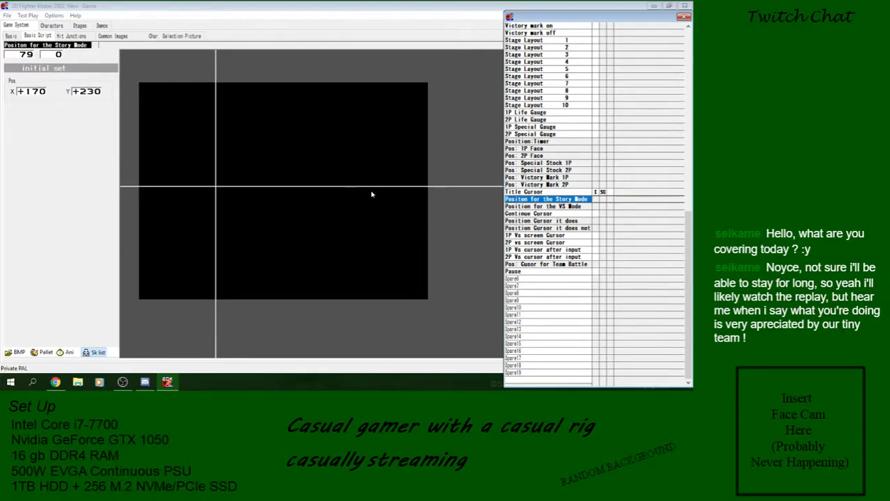
{"action": "left_click", "coordinate": [566, 207]}
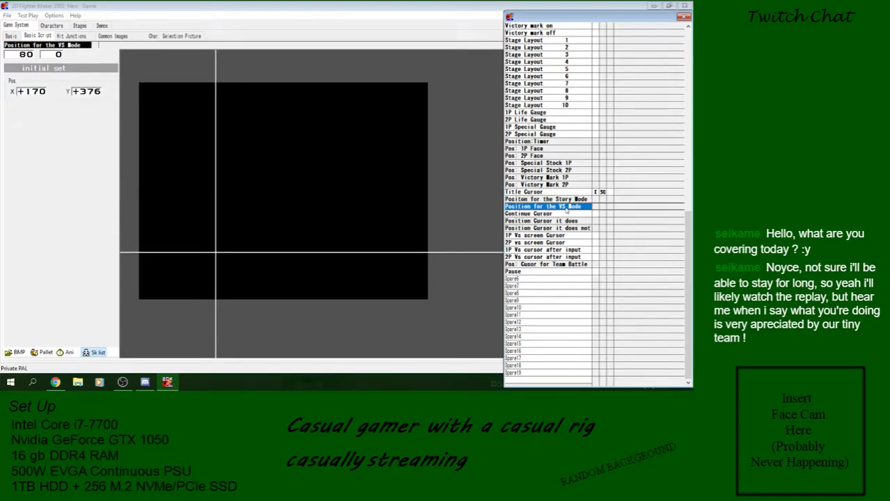
{"action": "left_click", "coordinate": [102, 27]}
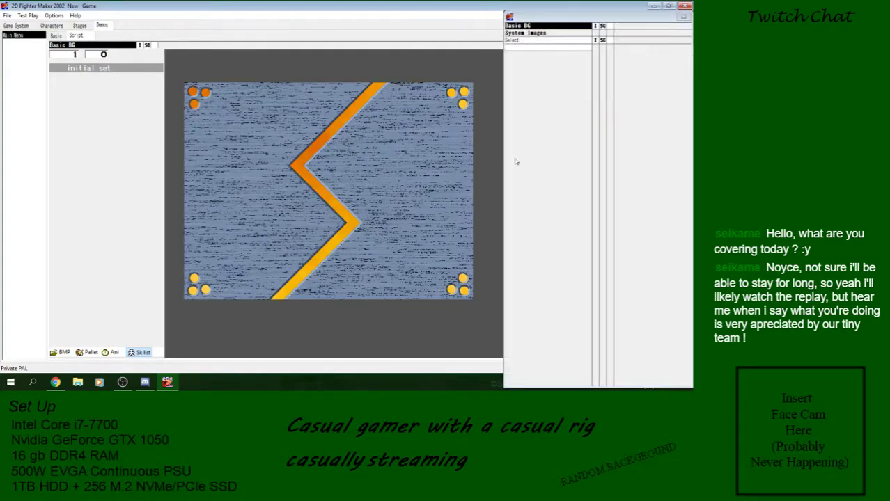
{"action": "left_click", "coordinate": [595, 41]}
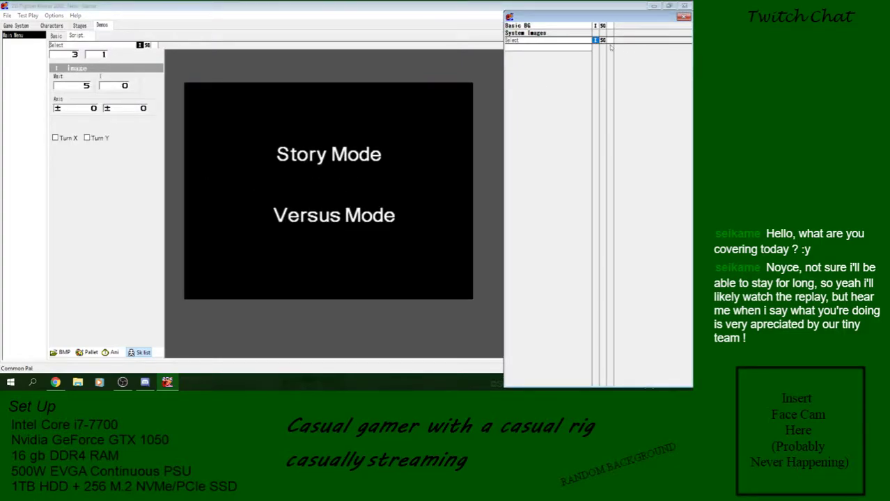
{"action": "left_click", "coordinate": [17, 26]}
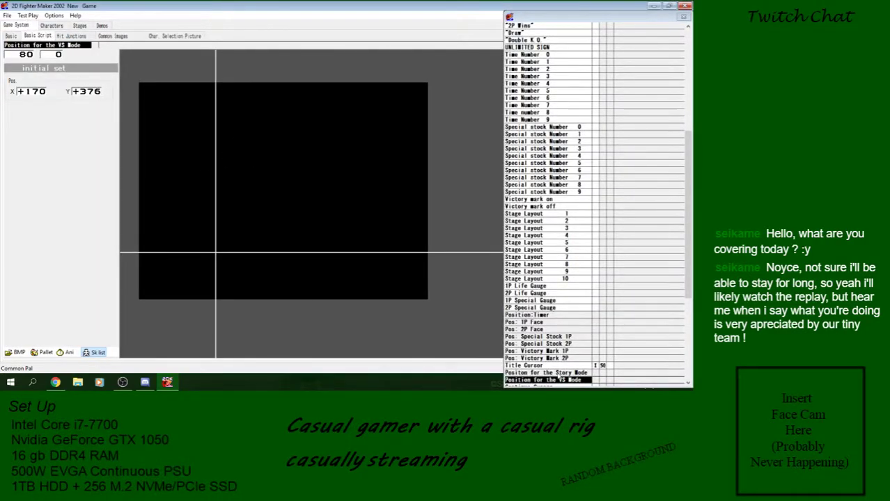
Set the Y position of the Story Mode cursor to +170
{"action": "key", "text": "Up"}
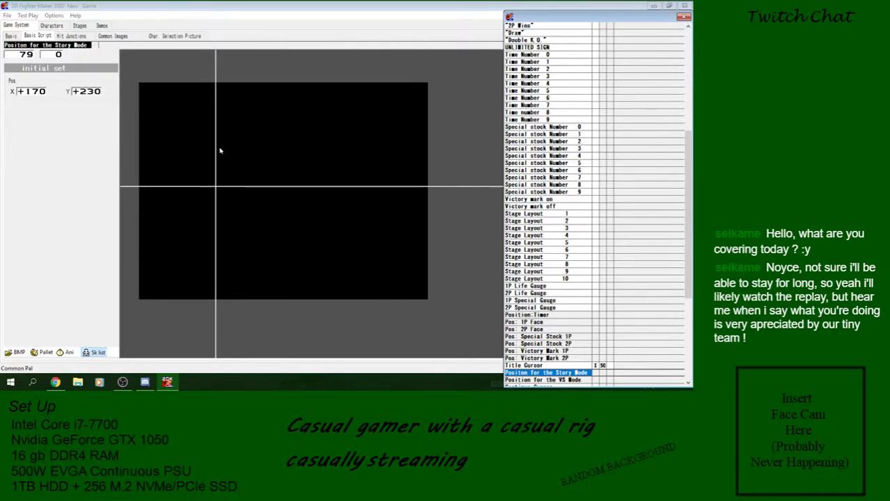
{"action": "right_click", "coordinate": [83, 92]}
{"action": "left_click", "coordinate": [91, 93]}
{"action": "left_click", "coordinate": [91, 93]}
{"action": "left_click", "coordinate": [91, 94]}
{"action": "left_click", "coordinate": [91, 94]}
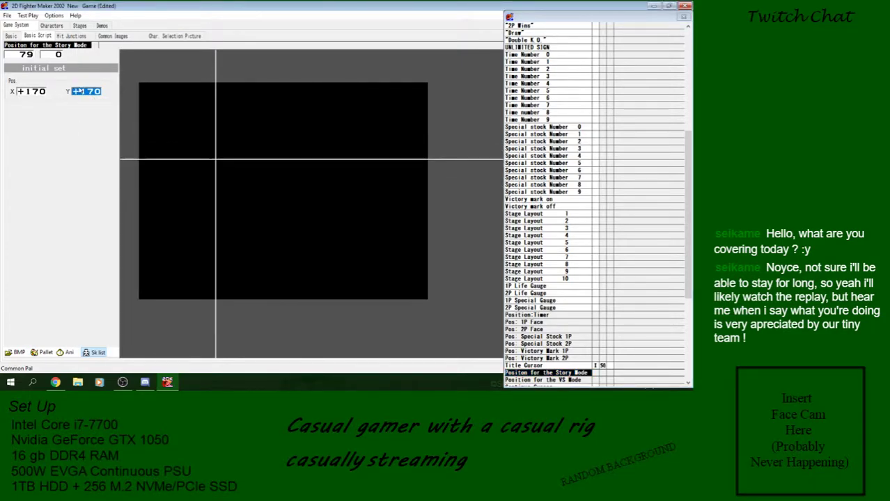
Set the Y position of the VS Mode cursor to +286, checking it against the Main Menu demo's Select image
{"action": "left_click", "coordinate": [101, 27]}
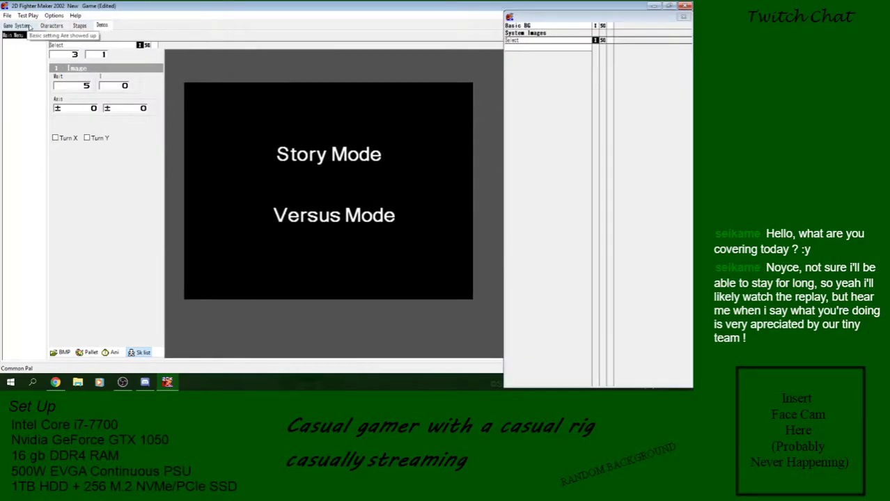
{"action": "left_click", "coordinate": [30, 26]}
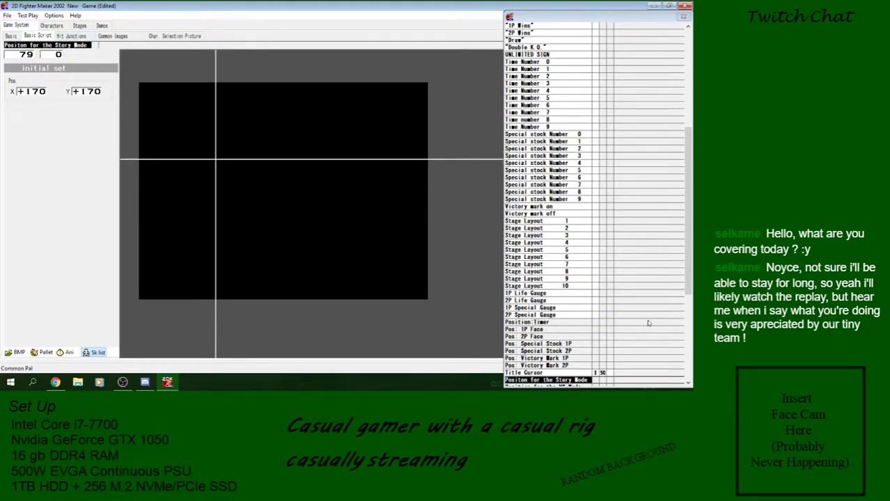
{"action": "left_click_drag", "start_coordinate": [689, 253], "coordinate": [689, 259]}
{"action": "left_click", "coordinate": [577, 301]}
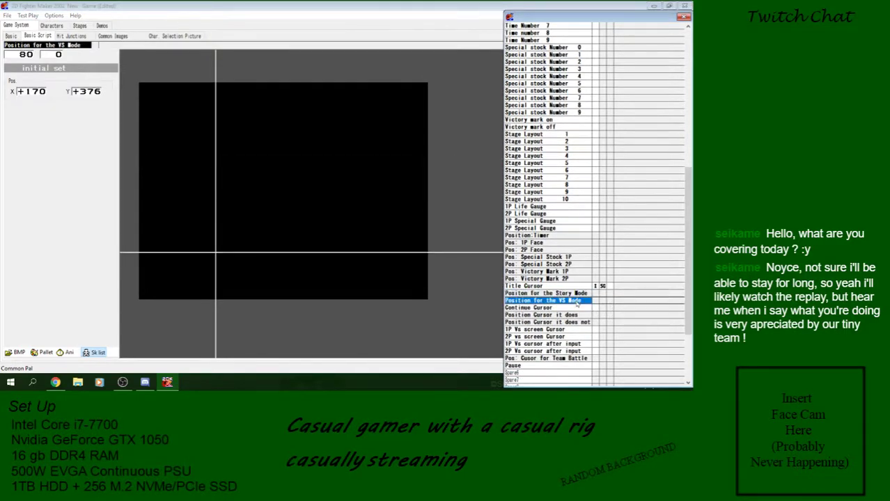
{"action": "left_click", "coordinate": [101, 25]}
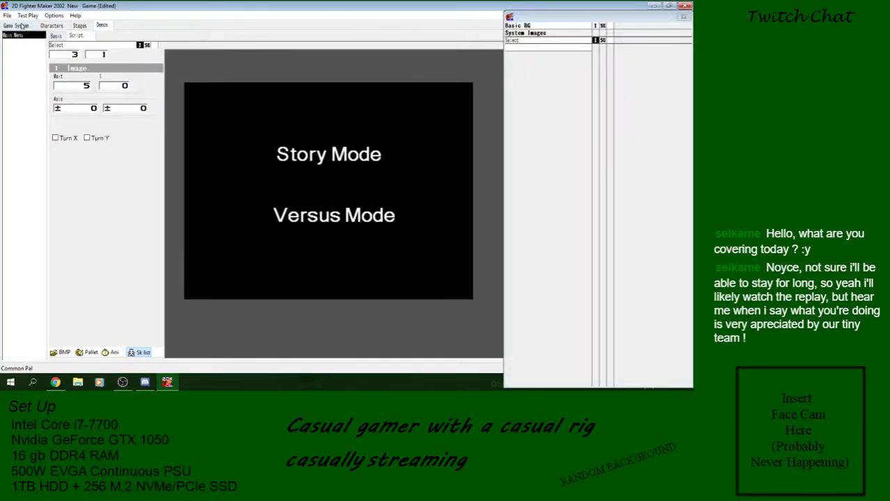
{"action": "left_click", "coordinate": [19, 26]}
{"action": "scroll", "coordinate": [87, 99], "scroll_direction": "down", "scroll_amount": 4}
{"action": "left_click", "coordinate": [102, 26]}
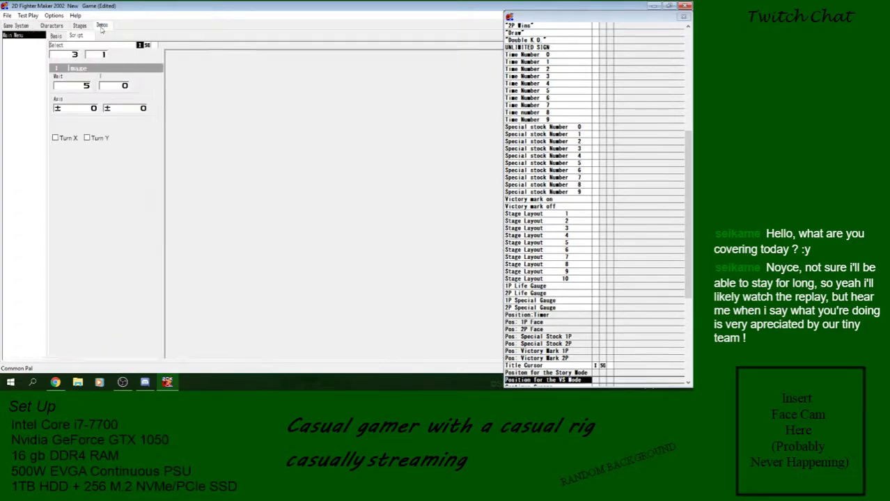
{"action": "left_click", "coordinate": [16, 26]}
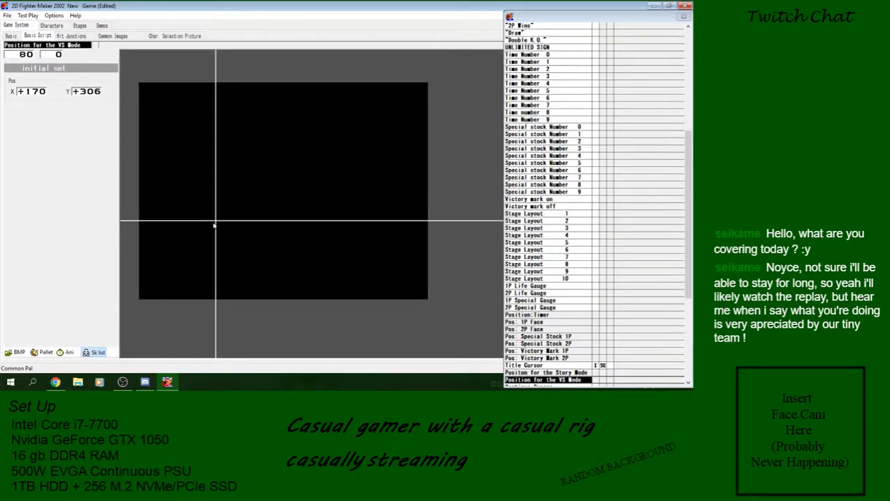
{"action": "scroll", "coordinate": [90, 96], "scroll_direction": "down", "scroll_amount": 5}
Test-play the game from the title to check the cursor, close the test window, and save the project
{"action": "left_click", "coordinate": [29, 16]}
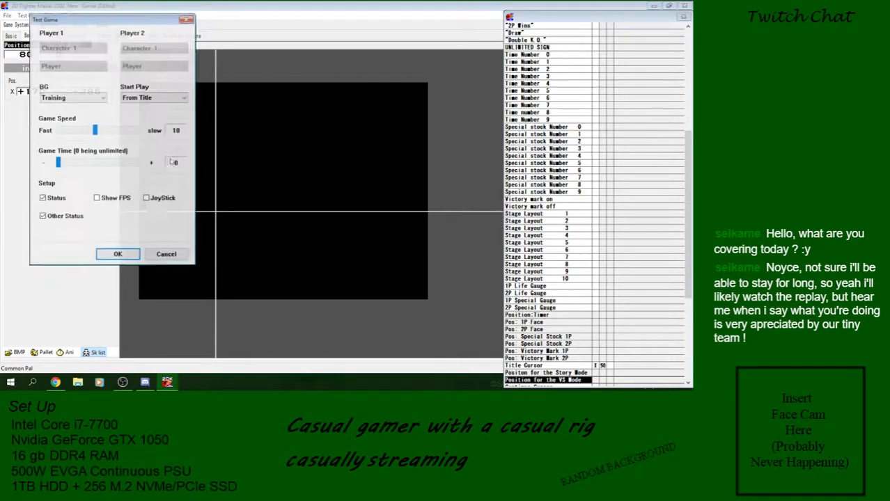
{"action": "left_click", "coordinate": [118, 254]}
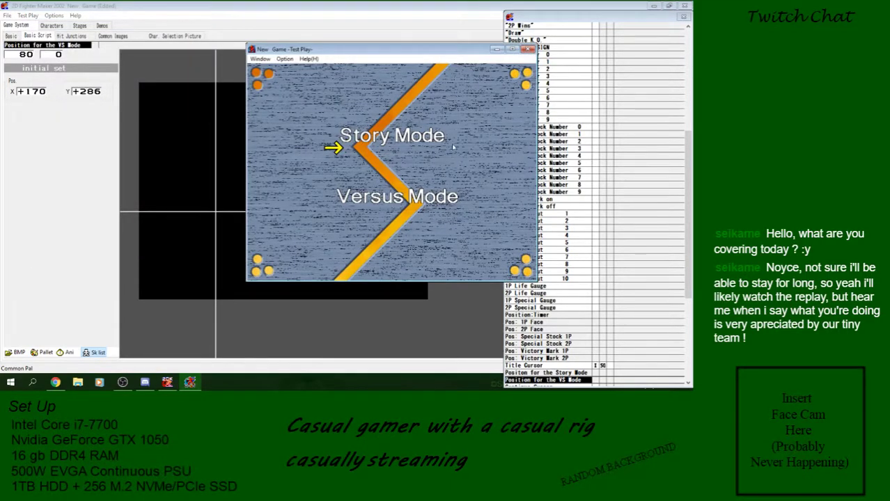
{"action": "left_click", "coordinate": [529, 49]}
{"action": "left_click", "coordinate": [7, 15]}
{"action": "left_click", "coordinate": [24, 49]}
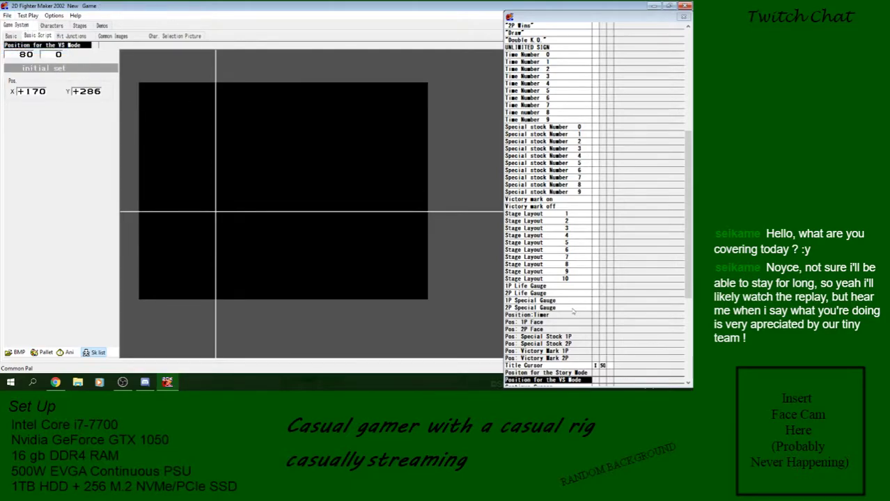
Set the Y position of the Story Mode cursor to +140 and save the project
{"action": "left_click", "coordinate": [563, 373]}
{"action": "left_click", "coordinate": [91, 93]}
{"action": "scroll", "coordinate": [90, 94], "scroll_direction": "down", "scroll_amount": 3}
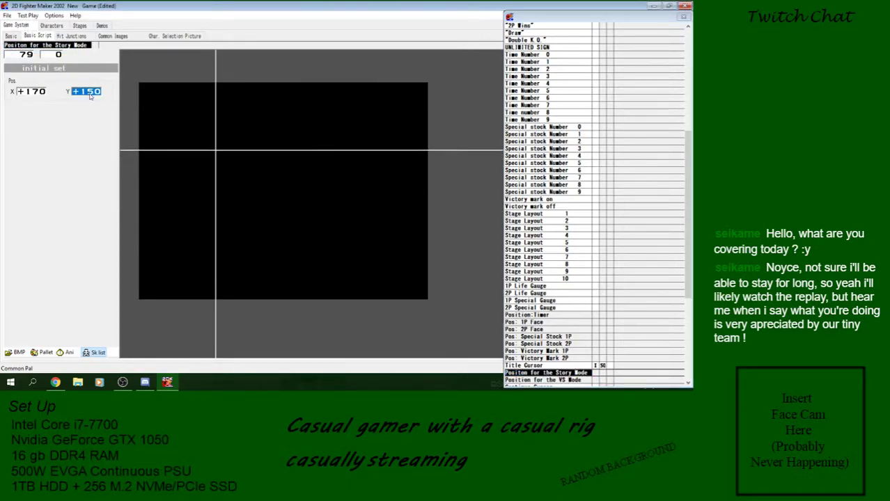
{"action": "left_click", "coordinate": [7, 15]}
{"action": "left_click", "coordinate": [25, 49]}
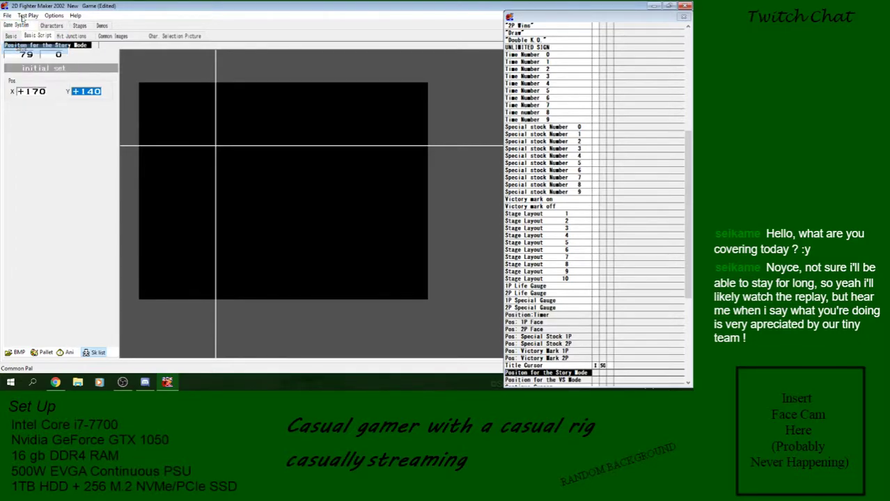
Test-play the title screen twice, checking the cursor beside Story Mode and Versus Mode, and close the test window
{"action": "left_click", "coordinate": [22, 15]}
{"action": "left_click", "coordinate": [109, 259]}
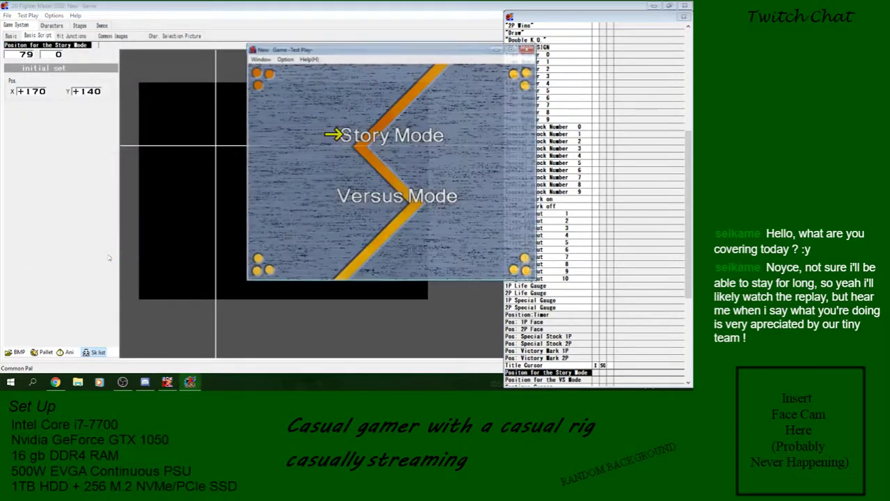
{"action": "left_click", "coordinate": [529, 49]}
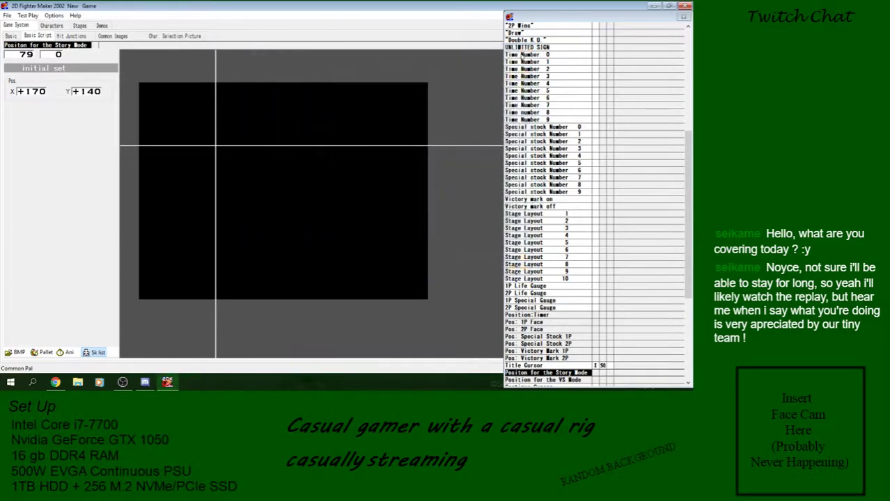
{"action": "left_click", "coordinate": [27, 15]}
{"action": "left_click", "coordinate": [114, 259]}
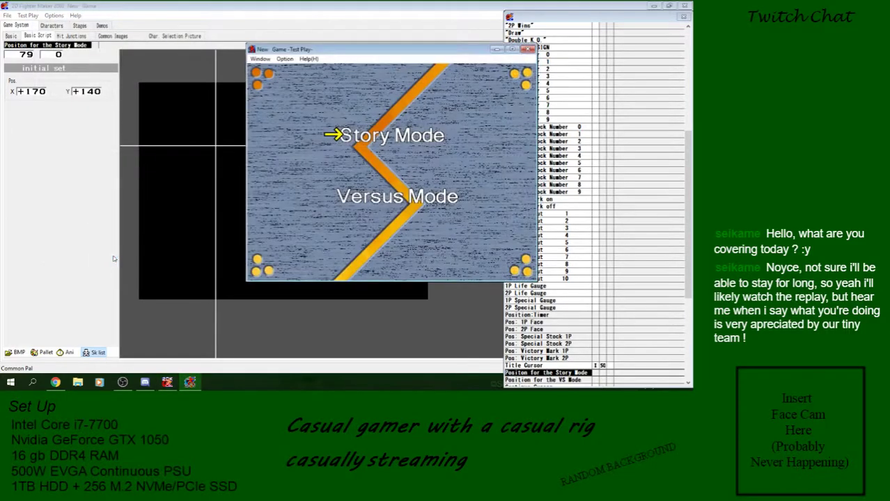
{"action": "key", "text": "Down"}
{"action": "left_click", "coordinate": [529, 49]}
Set the VS Mode cursor position to X +140 and Y +266
{"action": "left_click", "coordinate": [579, 381]}
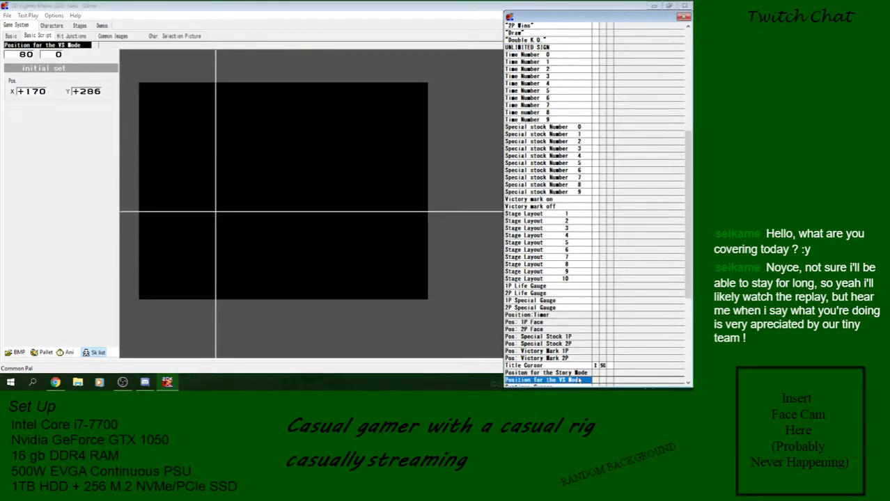
{"action": "left_click_drag", "start_coordinate": [90, 95], "coordinate": [89, 93]}
{"action": "left_click_drag", "start_coordinate": [31, 93], "coordinate": [37, 97]}
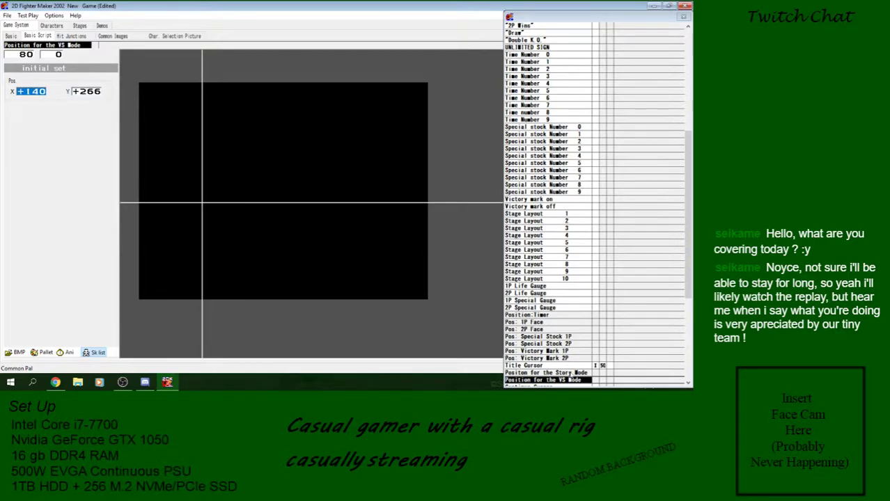
Set the X position of the Story Mode cursor to +140 and save the project
{"action": "left_click", "coordinate": [571, 374]}
{"action": "left_click_drag", "start_coordinate": [33, 91], "coordinate": [34, 92]}
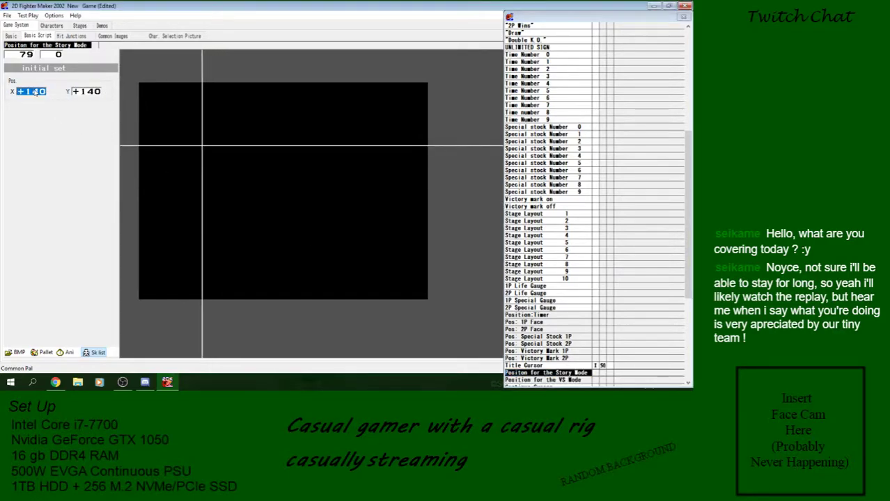
{"action": "left_click", "coordinate": [7, 15]}
{"action": "left_click", "coordinate": [21, 49]}
Test-play from the title, move the cursor down to Versus Mode to check its alignment, and close the test window
{"action": "left_click", "coordinate": [28, 16]}
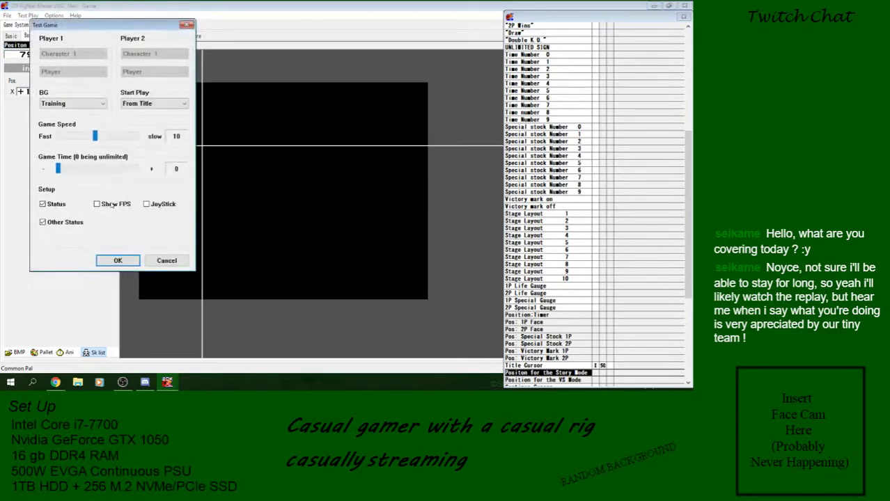
{"action": "left_click", "coordinate": [116, 260]}
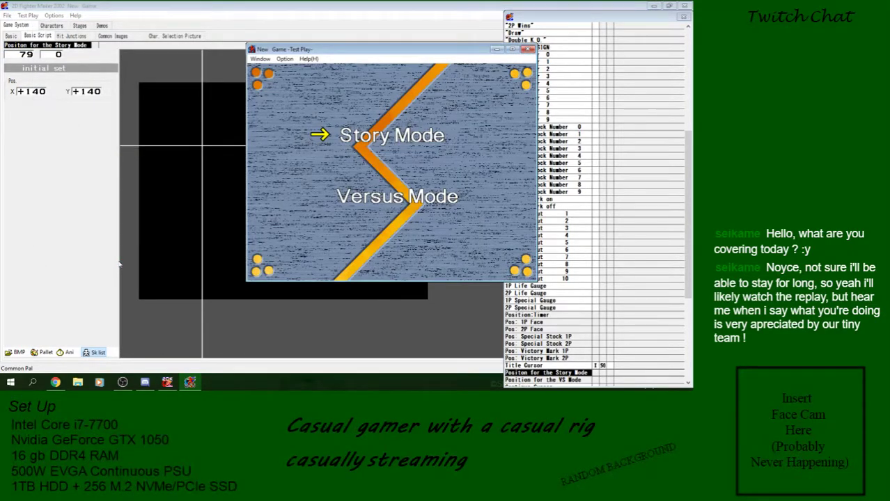
{"action": "key", "text": "Down"}
{"action": "left_click", "coordinate": [529, 49]}
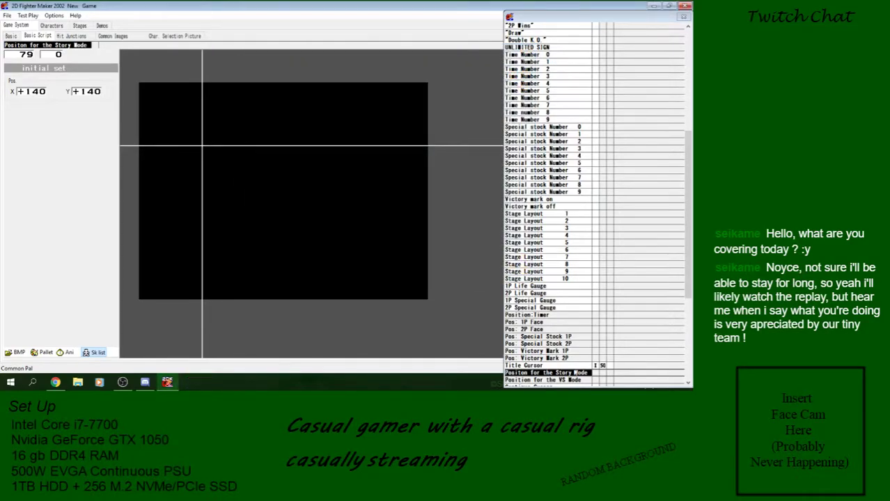
Set the Y position of the VS Mode cursor to +276 and save the project
{"action": "left_click", "coordinate": [556, 380]}
{"action": "left_click", "coordinate": [94, 93]}
{"action": "key", "text": "Page_Up"}
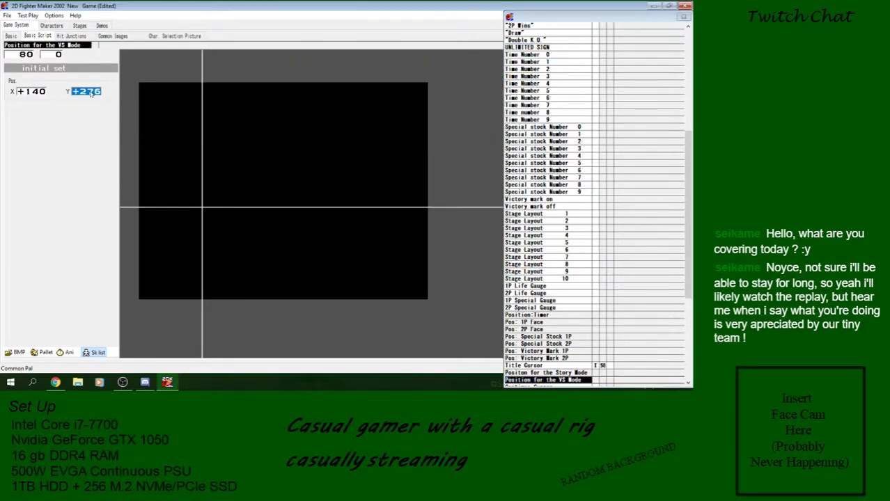
{"action": "left_click", "coordinate": [7, 15]}
{"action": "left_click", "coordinate": [22, 50]}
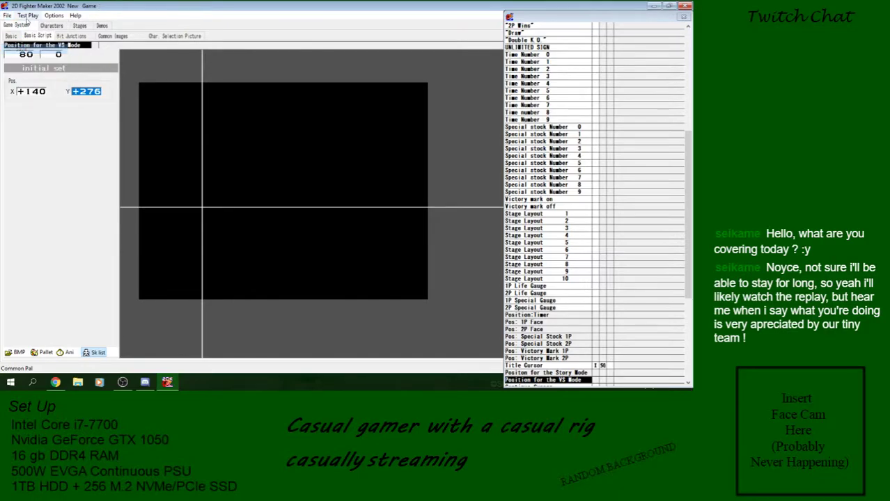
Test-play from the title, move the cursor down to Versus Mode to check its alignment, and close the test window
{"action": "left_click", "coordinate": [28, 15]}
{"action": "left_click", "coordinate": [116, 262]}
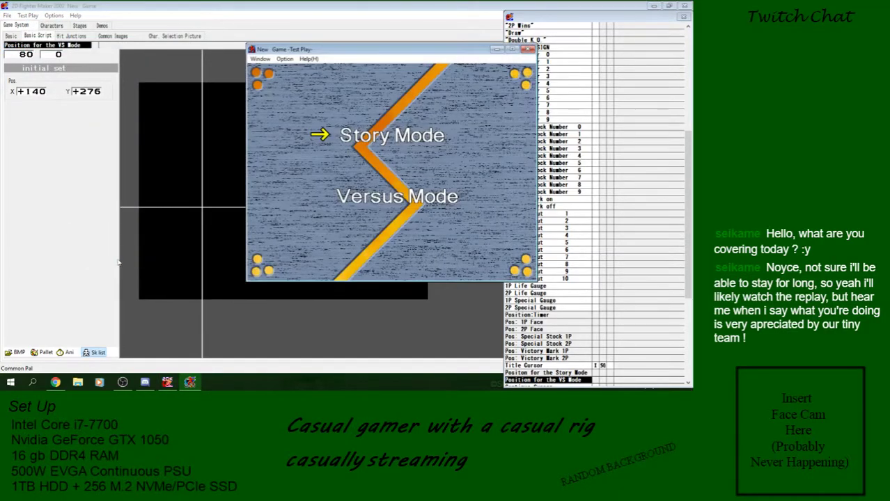
{"action": "key", "text": "Down"}
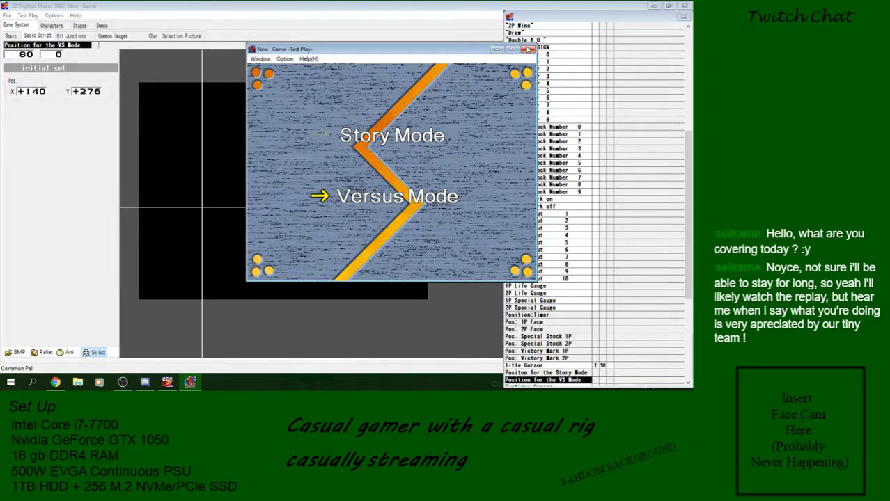
{"action": "left_click", "coordinate": [528, 49]}
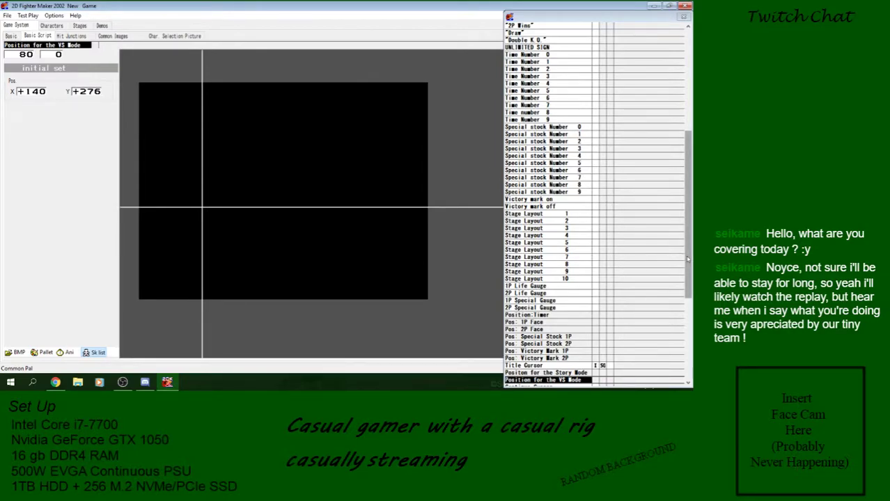
Look through the remaining basic scripts, the Main Menu demo and the basic game settings, and examine the character selection picture settings
{"action": "left_click_drag", "start_coordinate": [686, 258], "coordinate": [685, 341]}
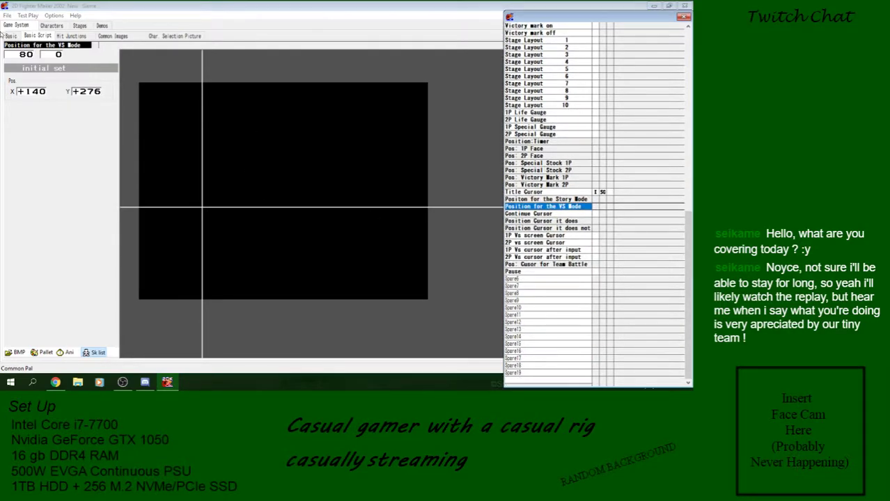
{"action": "left_click", "coordinate": [7, 15]}
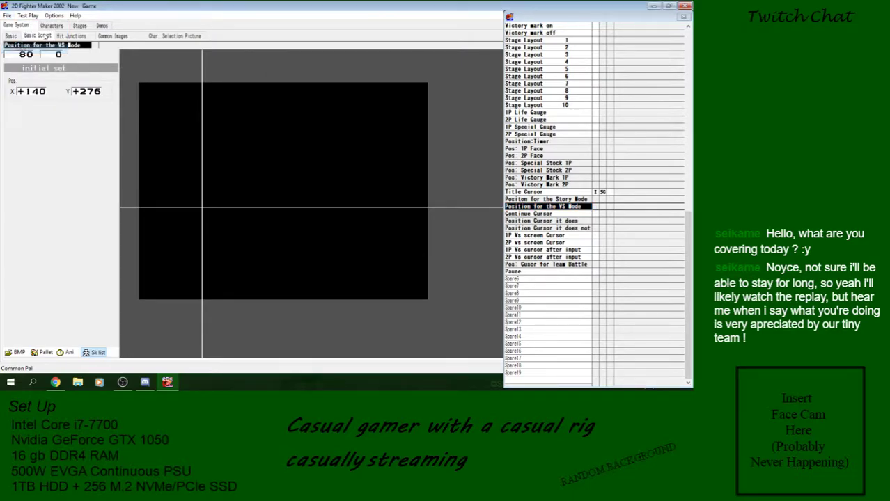
{"action": "left_click", "coordinate": [101, 26]}
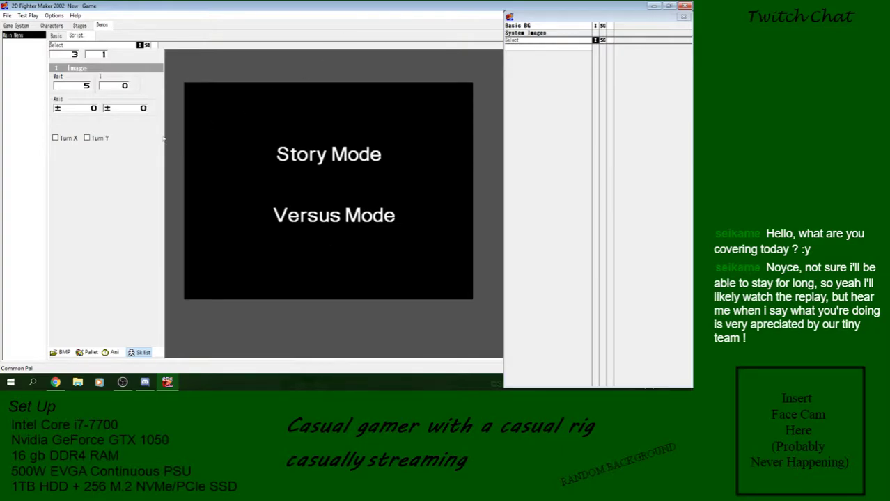
{"action": "left_click", "coordinate": [44, 26]}
{"action": "left_click", "coordinate": [27, 26]}
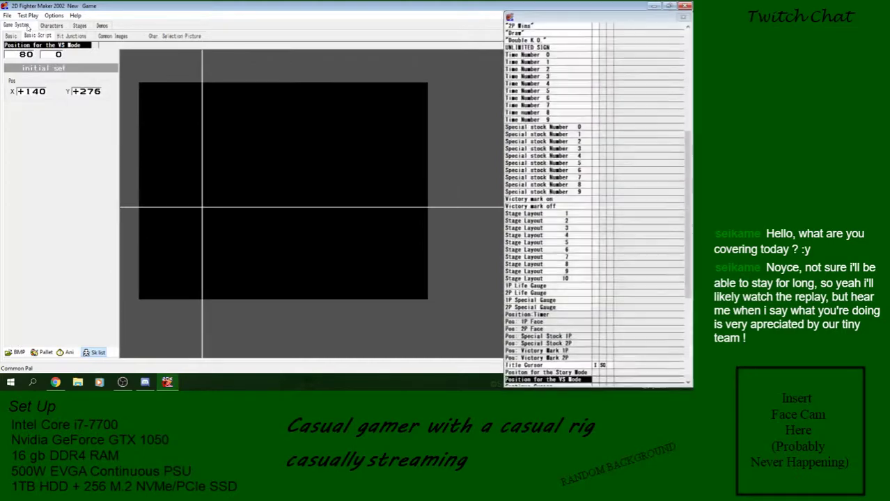
{"action": "left_click", "coordinate": [51, 26]}
{"action": "left_click", "coordinate": [16, 26]}
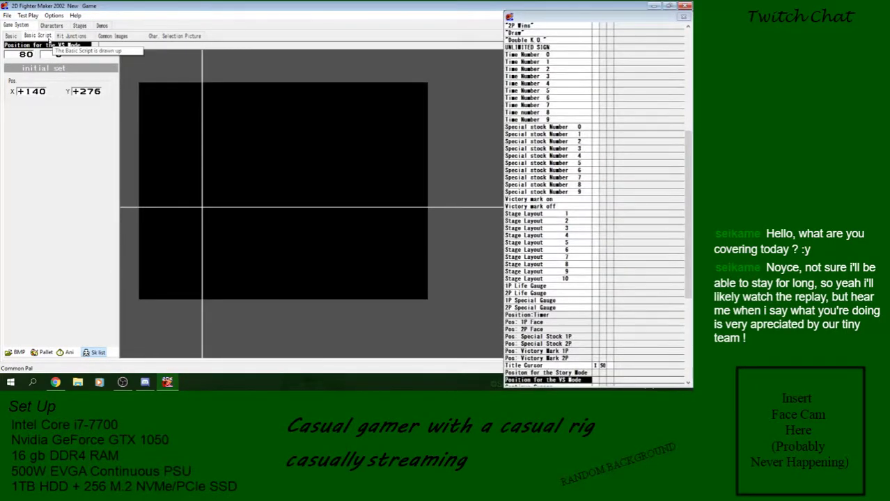
{"action": "left_click", "coordinate": [13, 36]}
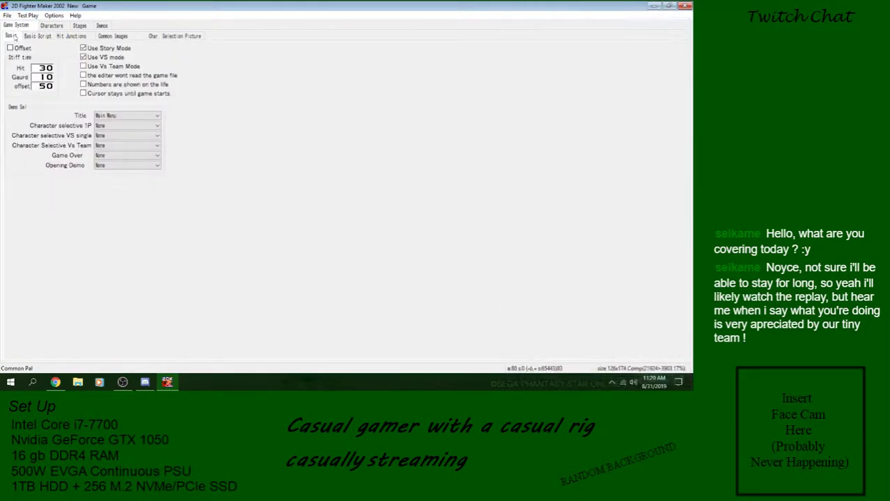
{"action": "left_click", "coordinate": [171, 35]}
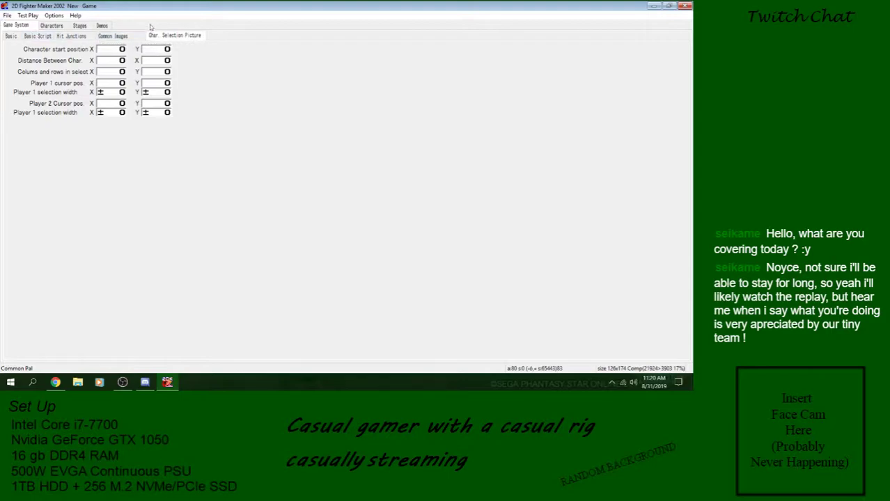
Open the Dungeon Fighter The 500 Year War project from the USB drive and examine its character selection picture settings
{"action": "left_click", "coordinate": [7, 16]}
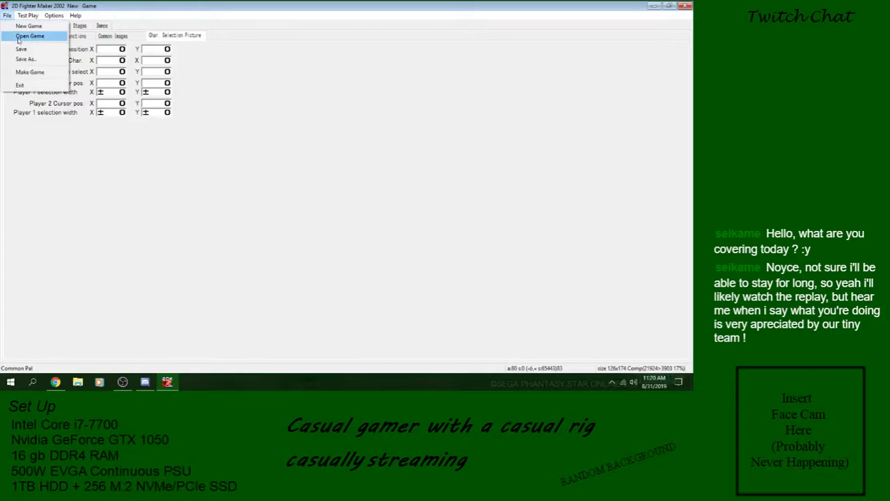
{"action": "left_click", "coordinate": [21, 37]}
{"action": "left_click", "coordinate": [34, 190]}
{"action": "double_click", "coordinate": [118, 82]}
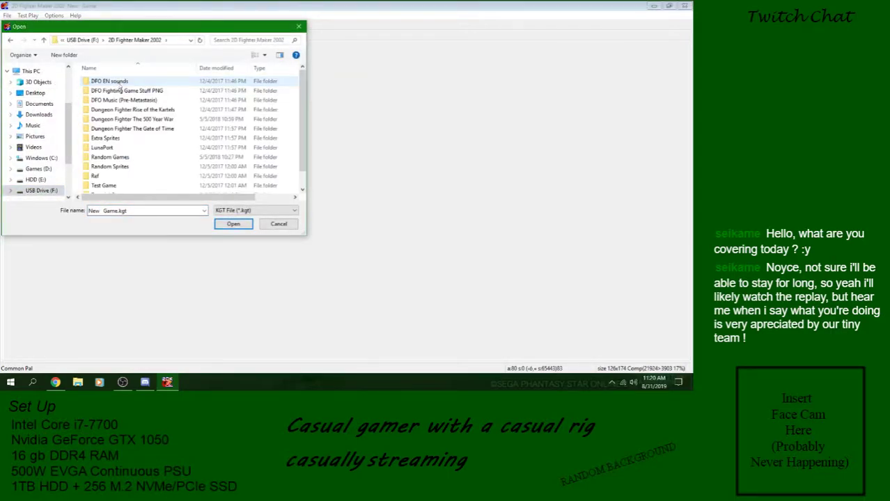
{"action": "double_click", "coordinate": [129, 119]}
{"action": "double_click", "coordinate": [115, 99]}
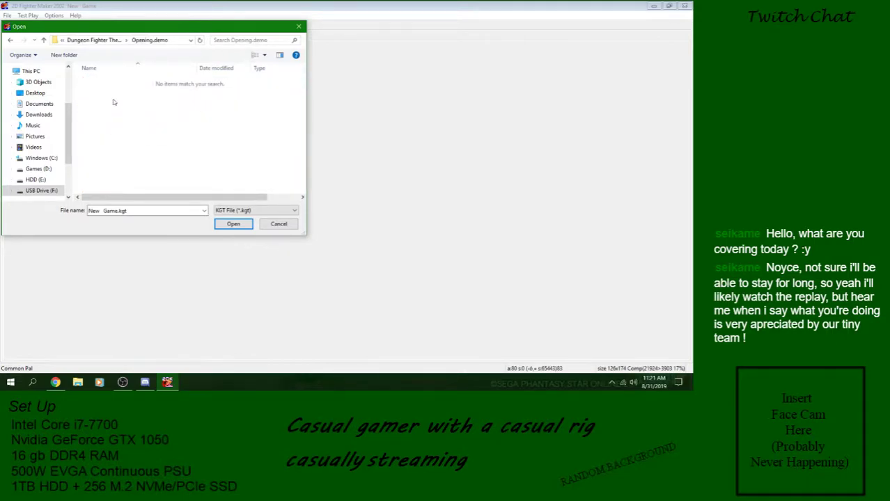
{"action": "left_click", "coordinate": [43, 39]}
{"action": "double_click", "coordinate": [123, 91]}
{"action": "double_click", "coordinate": [119, 83]}
{"action": "double_click", "coordinate": [122, 82]}
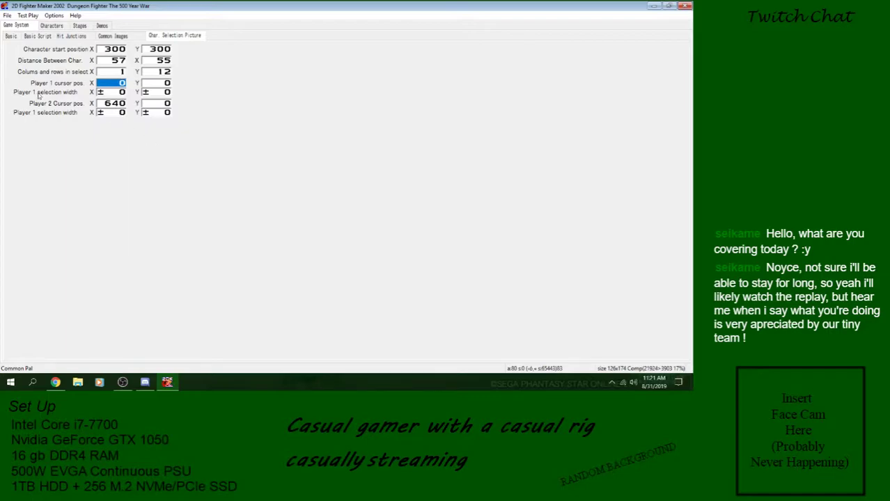
{"action": "left_click", "coordinate": [7, 15]}
{"action": "left_click", "coordinate": [20, 34]}
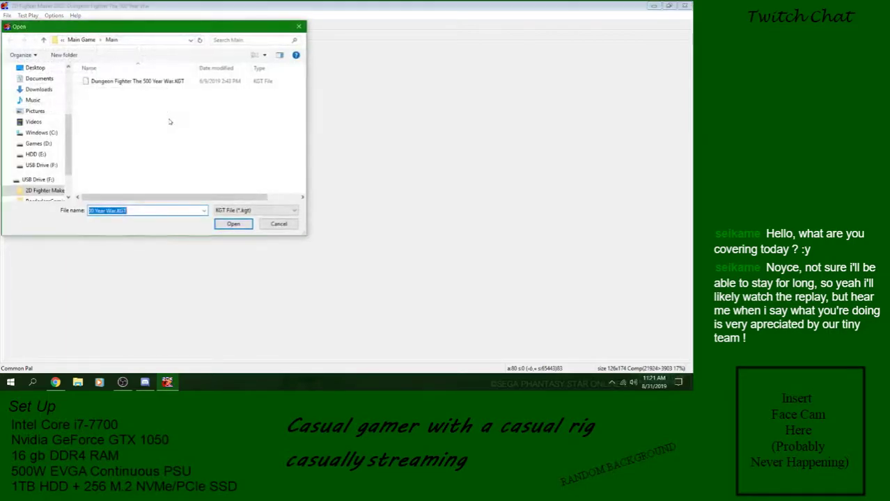
{"action": "left_click", "coordinate": [278, 224]}
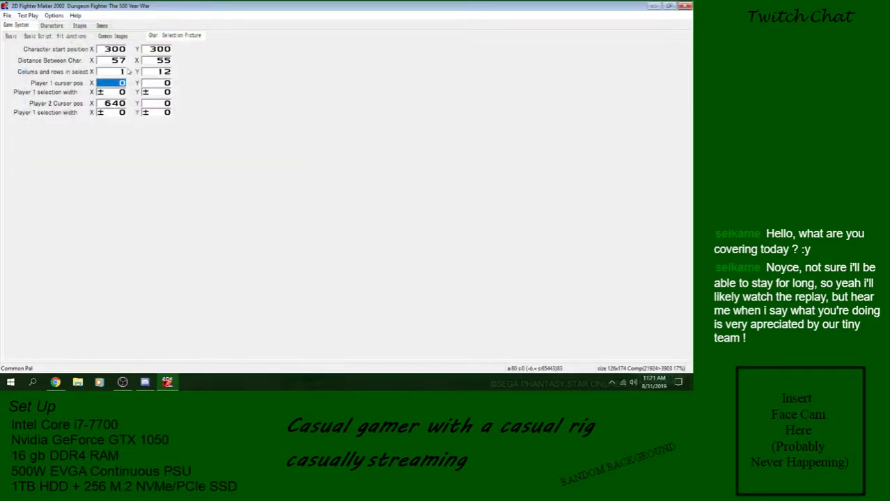
Reopen the New Game project
{"action": "left_click", "coordinate": [7, 16]}
{"action": "left_click", "coordinate": [20, 33]}
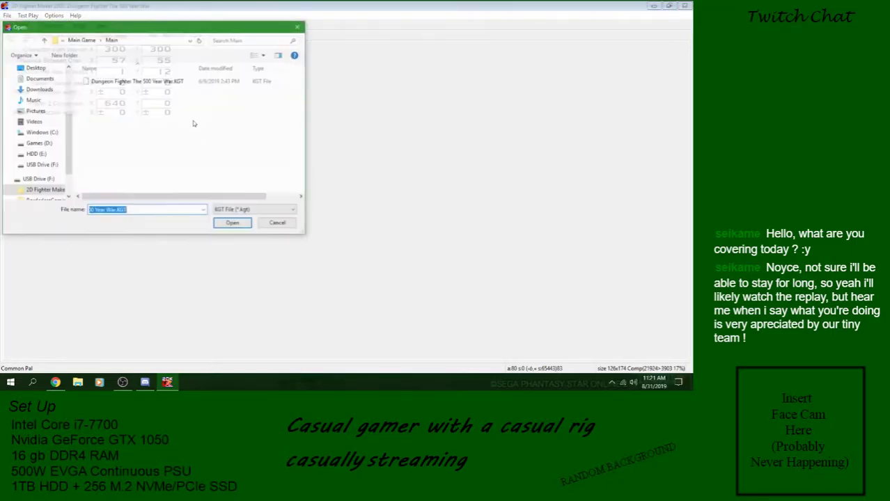
{"action": "left_click", "coordinate": [37, 68]}
{"action": "double_click", "coordinate": [160, 94]}
{"action": "double_click", "coordinate": [115, 81]}
{"action": "double_click", "coordinate": [120, 103]}
{"action": "double_click", "coordinate": [115, 82]}
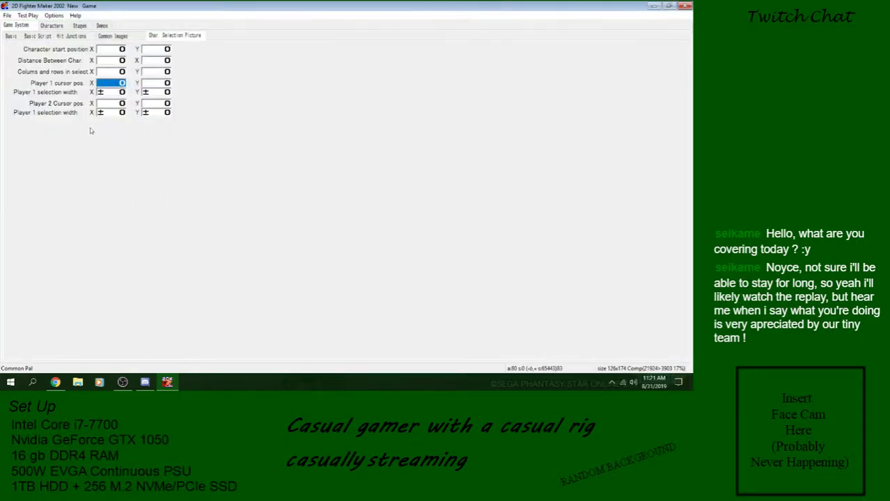
Add a new demo named Character Select below the Main Menu demo
{"action": "left_click", "coordinate": [83, 26]}
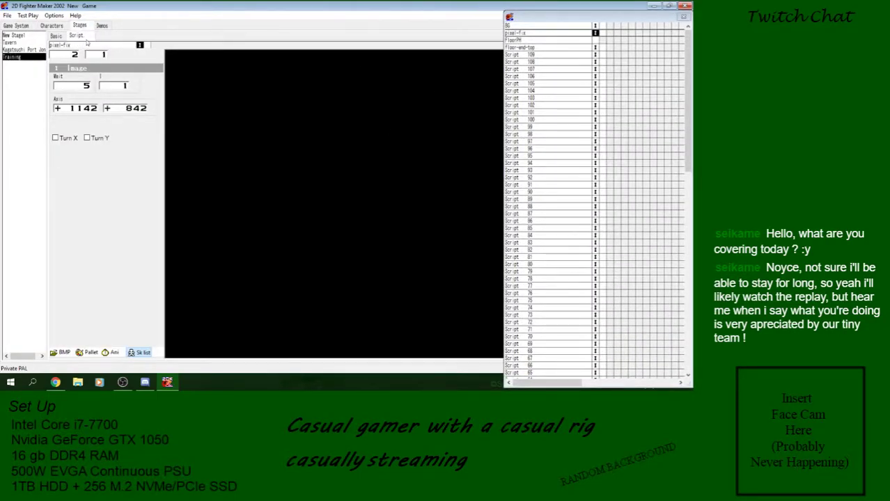
{"action": "left_click", "coordinate": [101, 26]}
{"action": "right_click", "coordinate": [24, 49]}
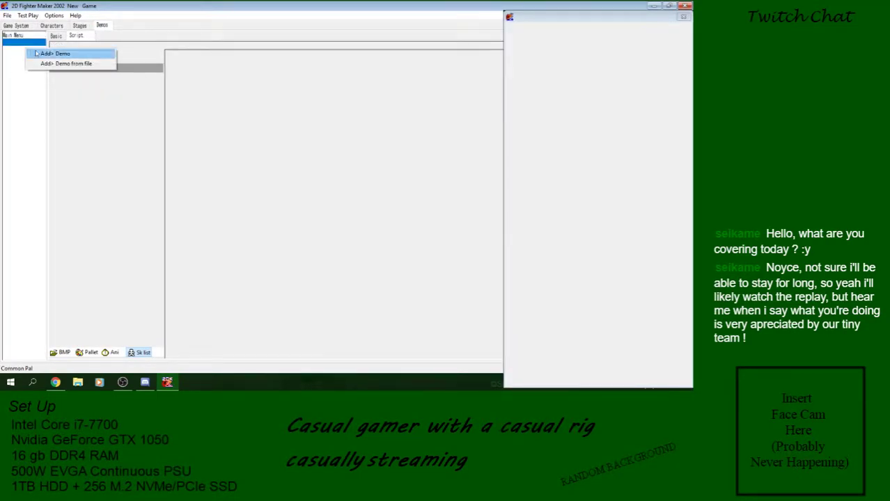
{"action": "left_click", "coordinate": [47, 54]}
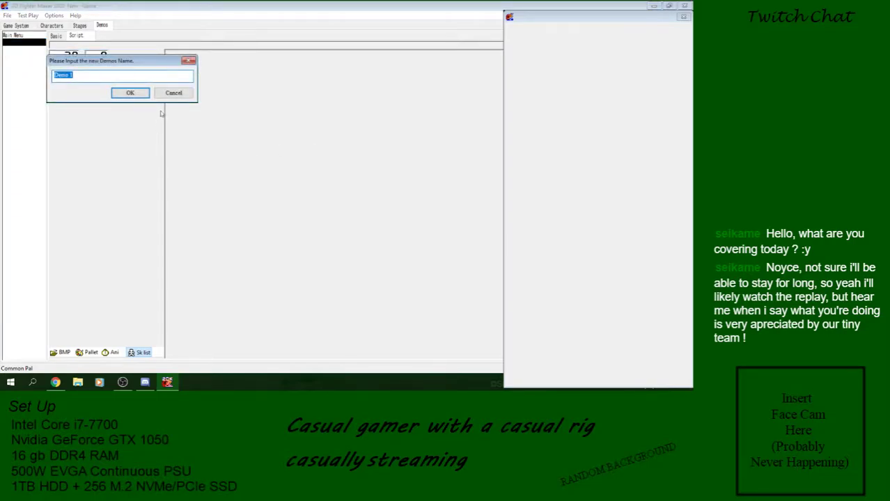
{"action": "type", "text": "Character Select"}
{"action": "key", "text": "Return"}
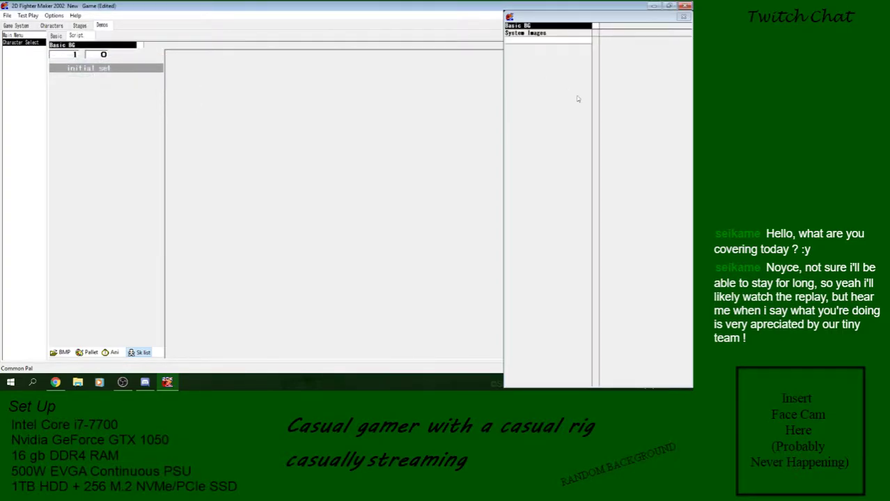
{"action": "left_click", "coordinate": [597, 27]}
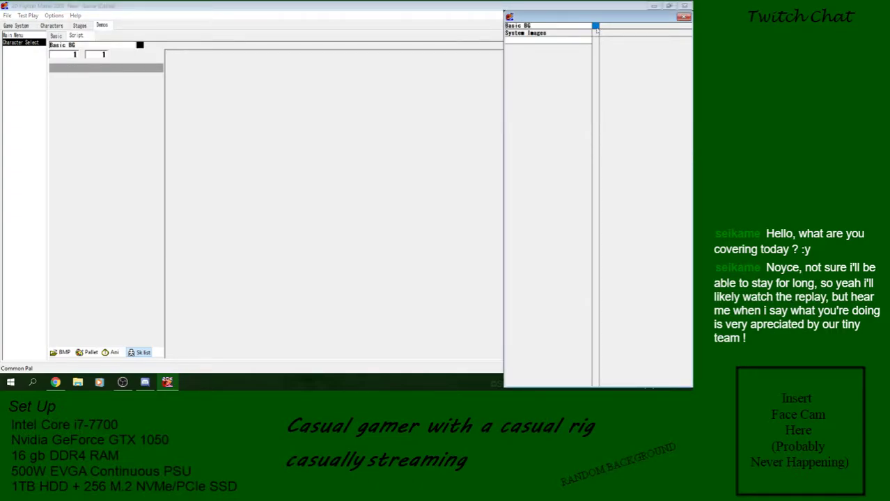
{"action": "right_click", "coordinate": [597, 31]}
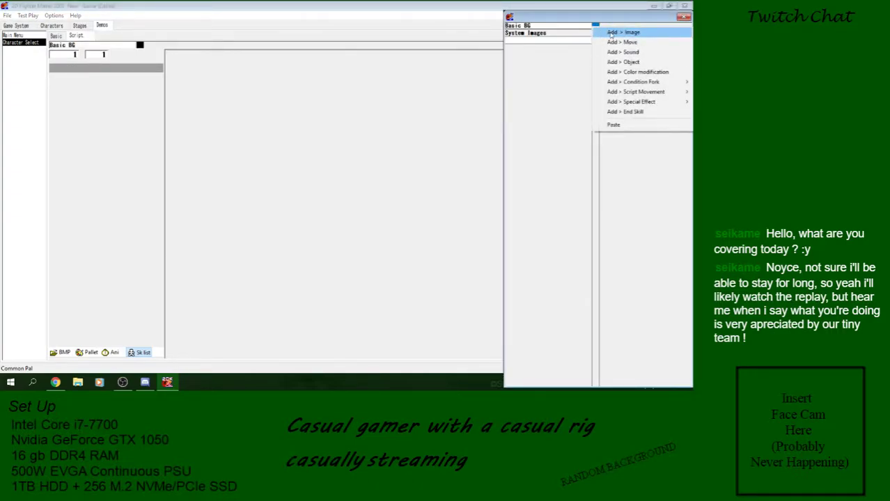
{"action": "left_click", "coordinate": [54, 363]}
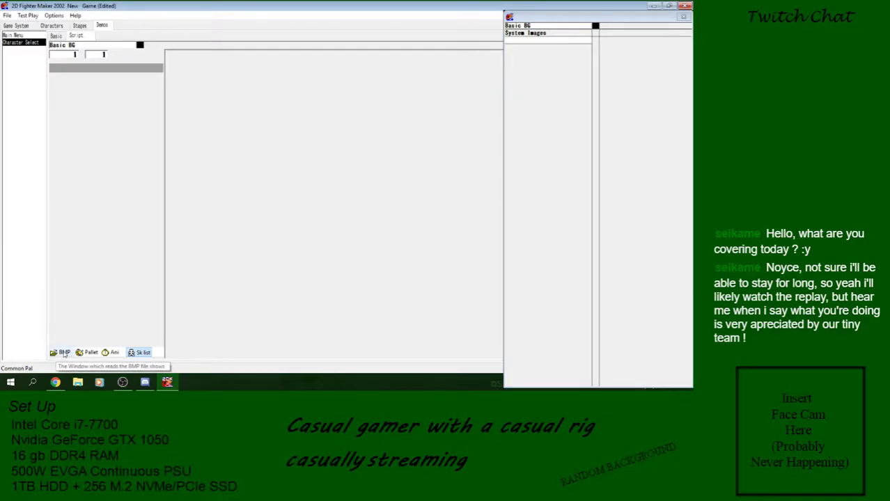
Browse the original RTP graphics folders for a character select background and load VS-03.bmp from the Demo folder
{"action": "left_click", "coordinate": [62, 353]}
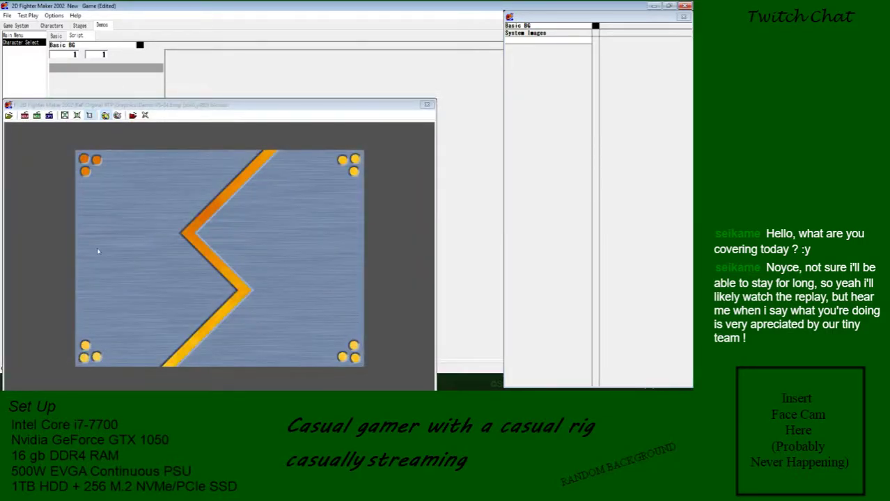
{"action": "left_click", "coordinate": [8, 116]}
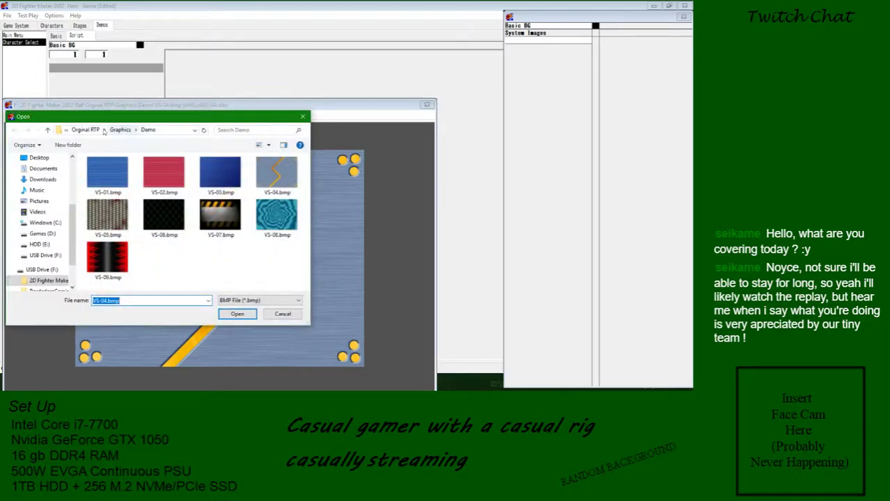
{"action": "left_click", "coordinate": [89, 131]}
{"action": "double_click", "coordinate": [114, 181]}
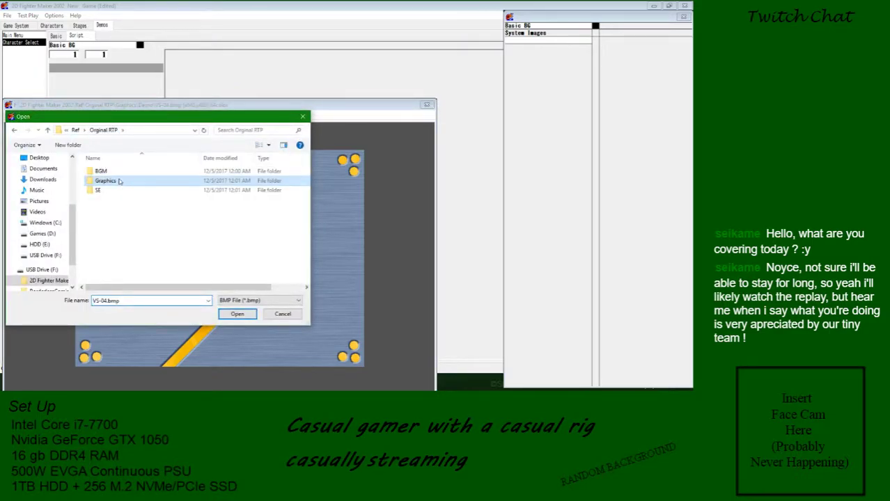
{"action": "double_click", "coordinate": [103, 191]}
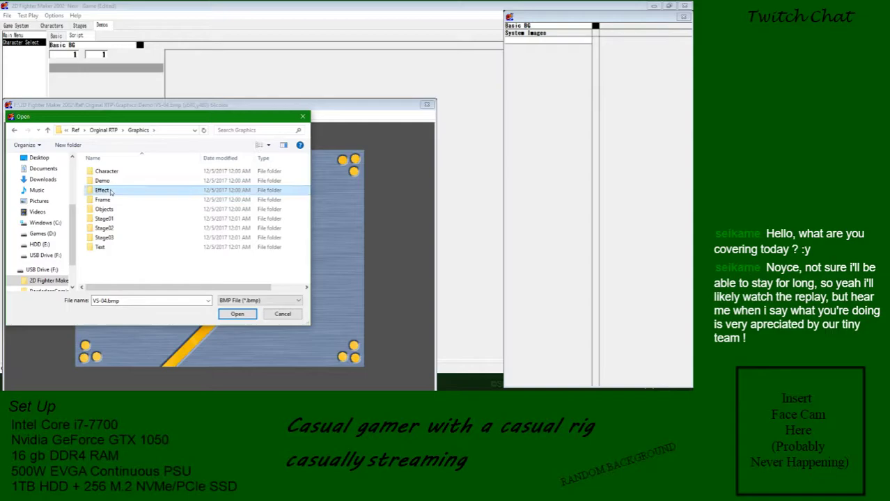
{"action": "left_click", "coordinate": [47, 130]}
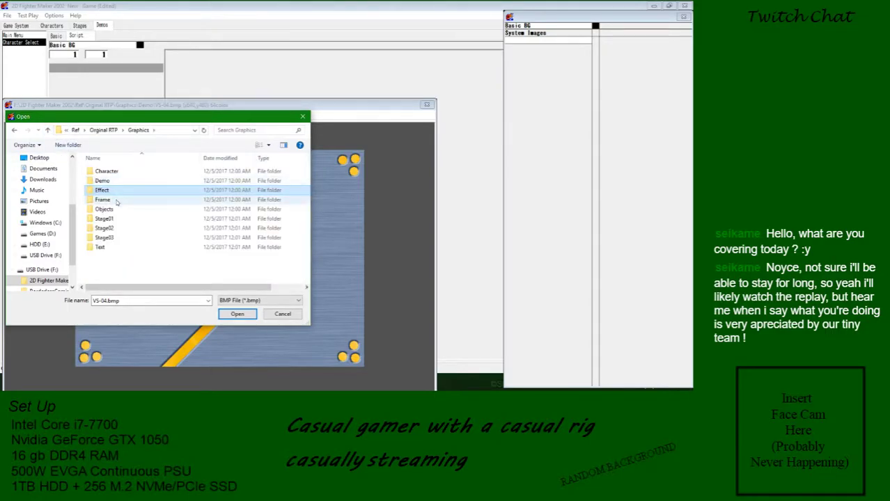
{"action": "double_click", "coordinate": [114, 201]}
{"action": "left_click", "coordinate": [47, 129]}
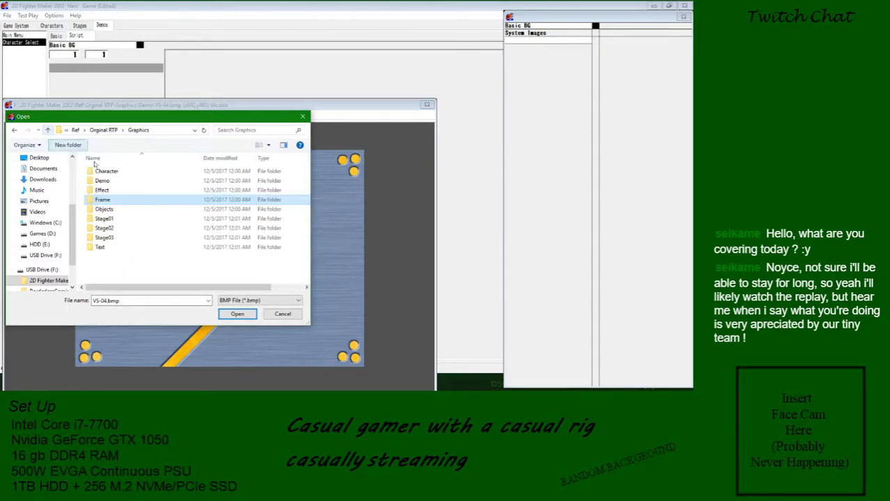
{"action": "double_click", "coordinate": [111, 180]}
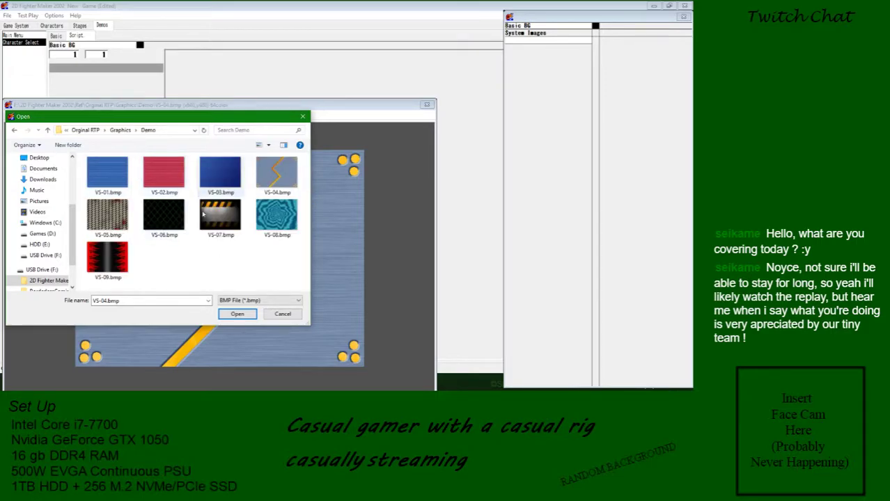
{"action": "double_click", "coordinate": [210, 180]}
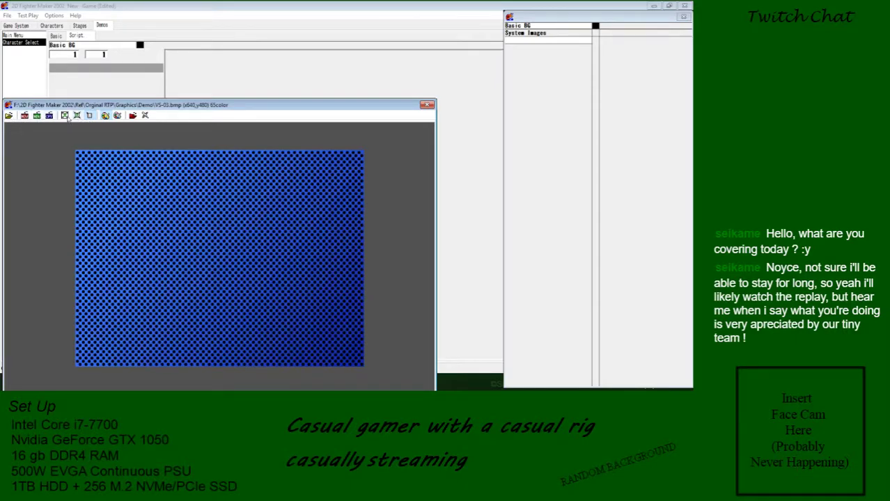
Load VS-08.bmp from the Demo folder and insert the whole picture as the Basic BG skill's image
{"action": "left_click", "coordinate": [17, 119]}
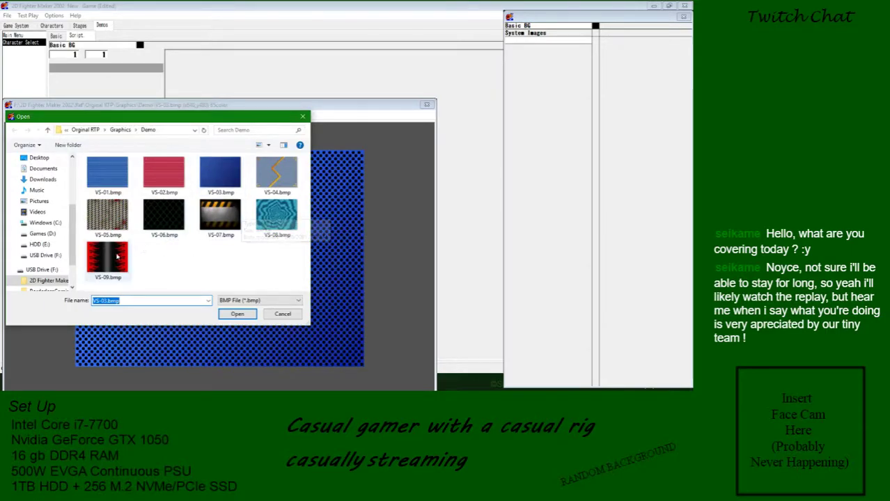
{"action": "double_click", "coordinate": [281, 222]}
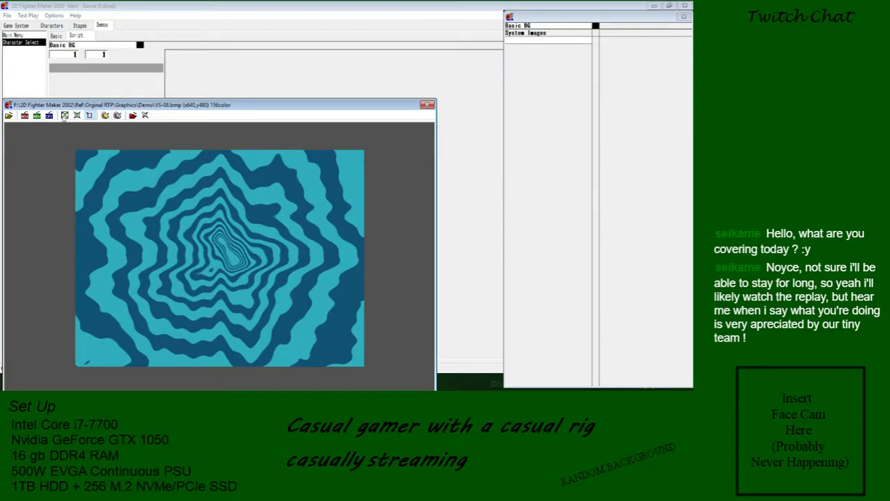
{"action": "left_click", "coordinate": [64, 115]}
{"action": "left_click", "coordinate": [25, 115]}
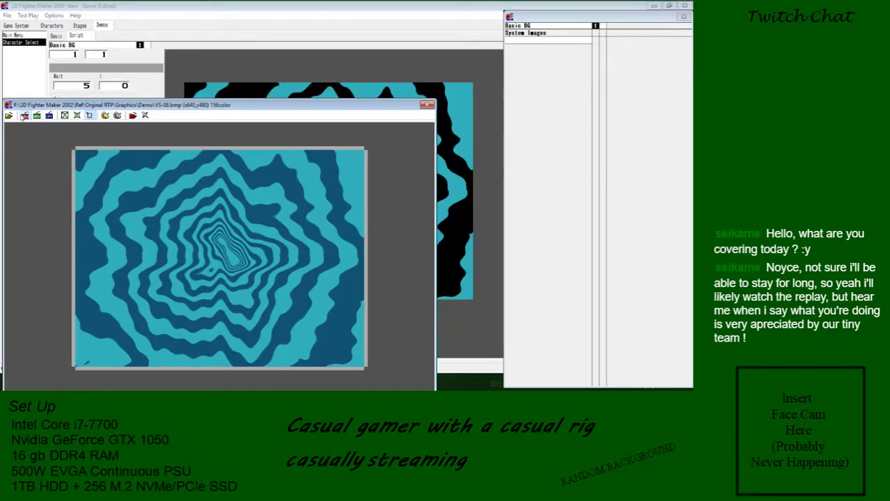
Load VS-01.bmp from the Demo folder and select the whole picture
{"action": "left_click", "coordinate": [10, 117]}
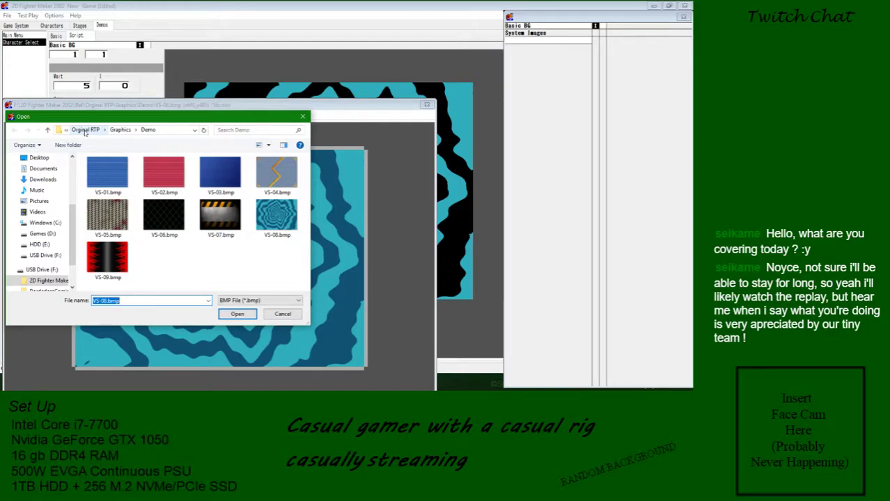
{"action": "double_click", "coordinate": [117, 178]}
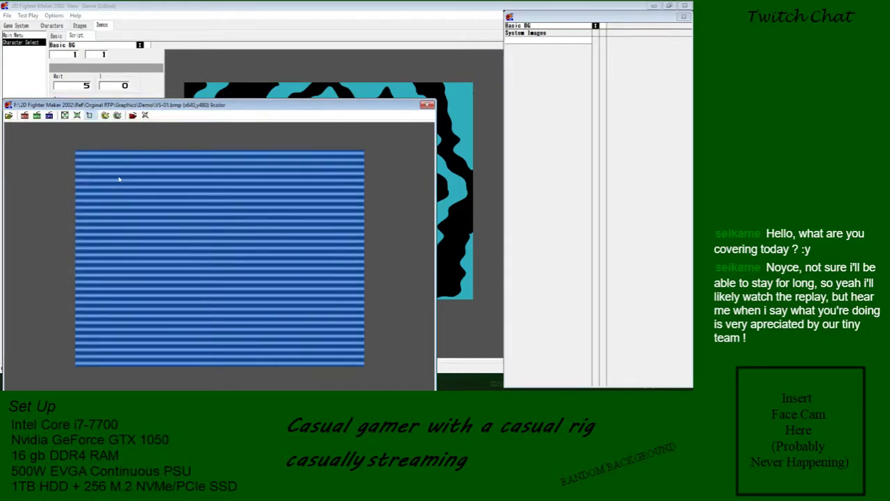
{"action": "left_click", "coordinate": [64, 115]}
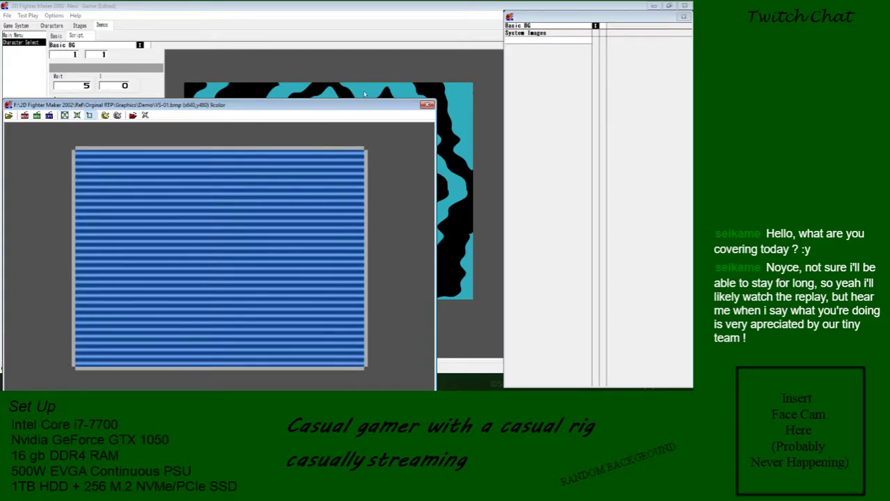
Add a new skill named BG 2 above Basic BG and select its first empty block
{"action": "right_click", "coordinate": [551, 28]}
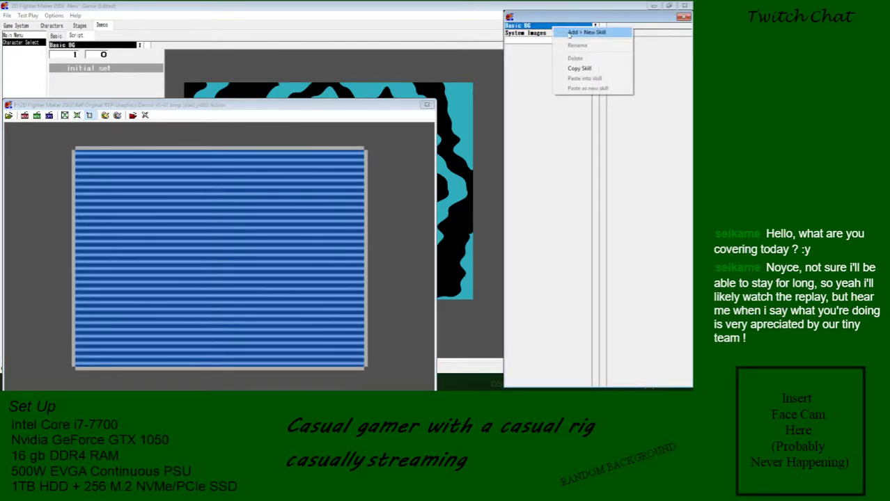
{"action": "left_click", "coordinate": [565, 32]}
{"action": "type", "text": "BG 2"}
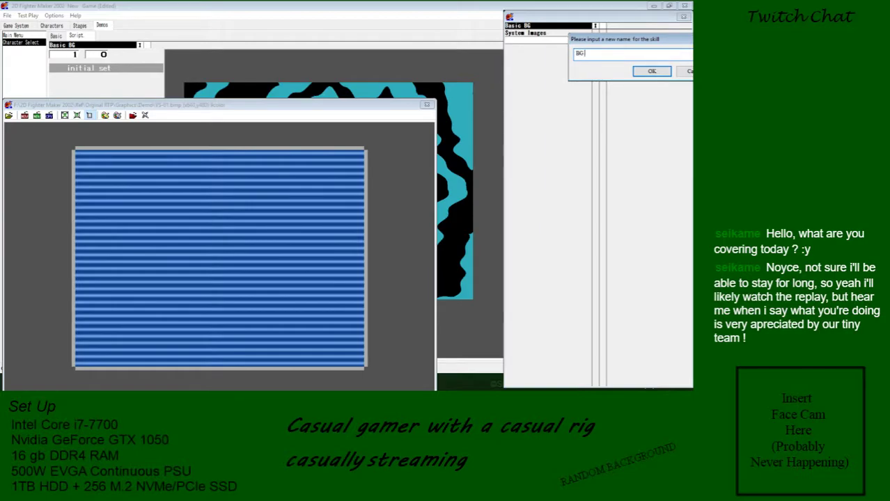
{"action": "key", "text": "Return"}
{"action": "left_click", "coordinate": [595, 26]}
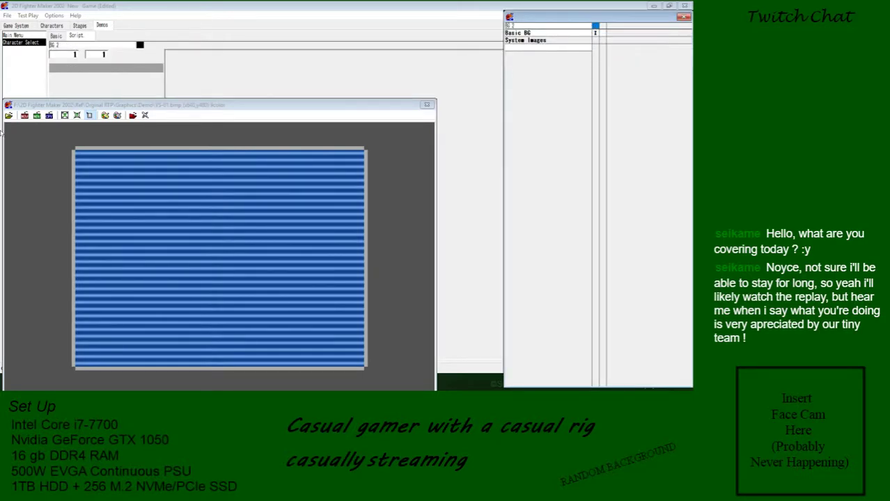
Insert the selected VS-01 picture into BG 2 and preview the combined backgrounds in the animation viewer
{"action": "left_click", "coordinate": [25, 115]}
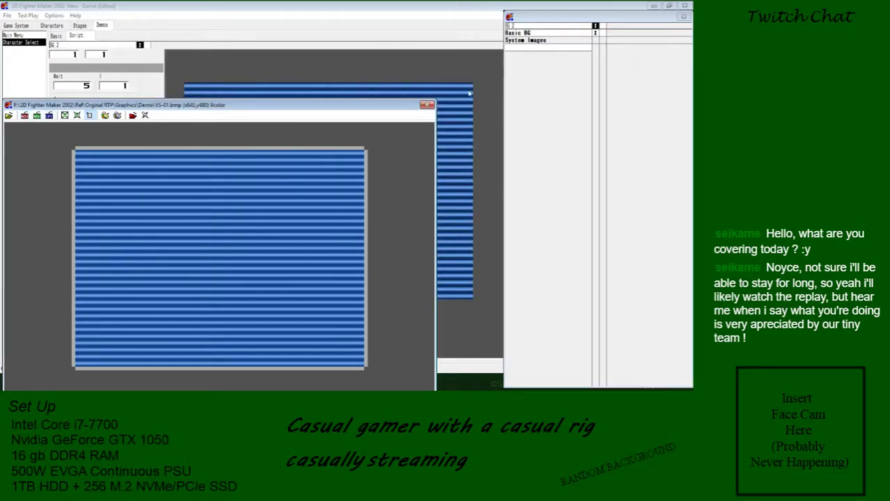
{"action": "left_click", "coordinate": [426, 105]}
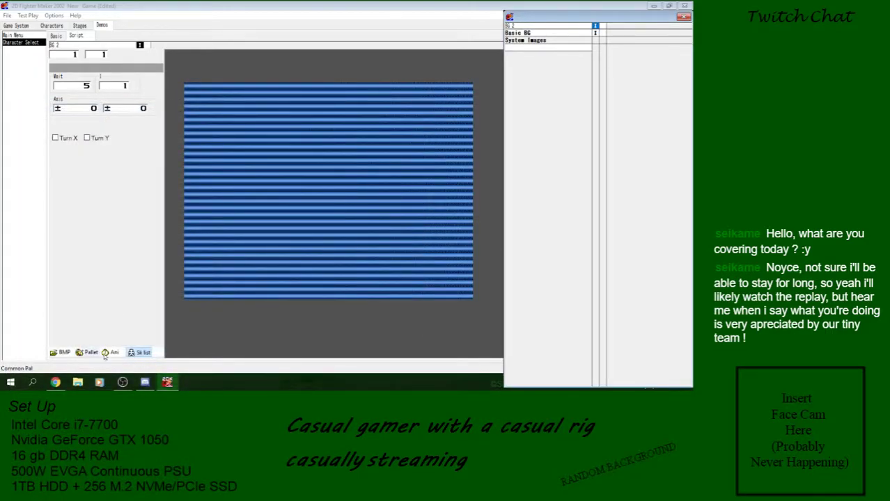
{"action": "left_click", "coordinate": [111, 353]}
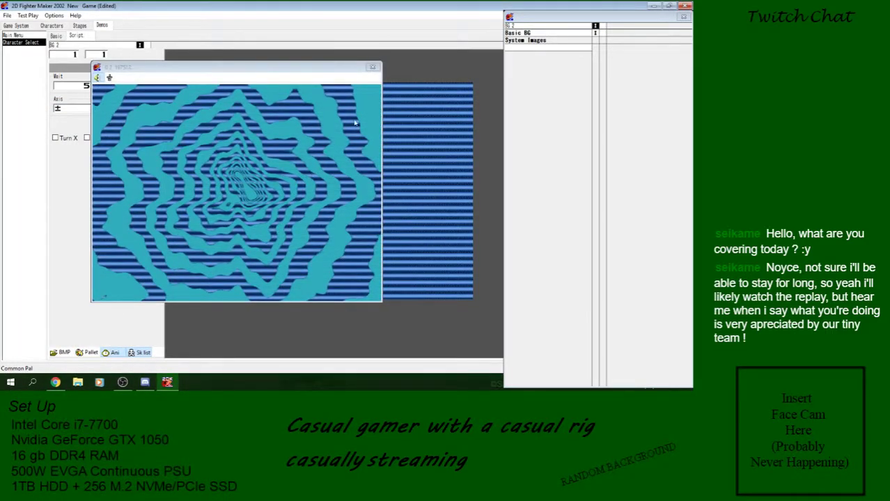
{"action": "left_click", "coordinate": [373, 67]}
Add a Goto Skill command after Basic BG's image, with the target skill None and block number 1
{"action": "right_click", "coordinate": [597, 33]}
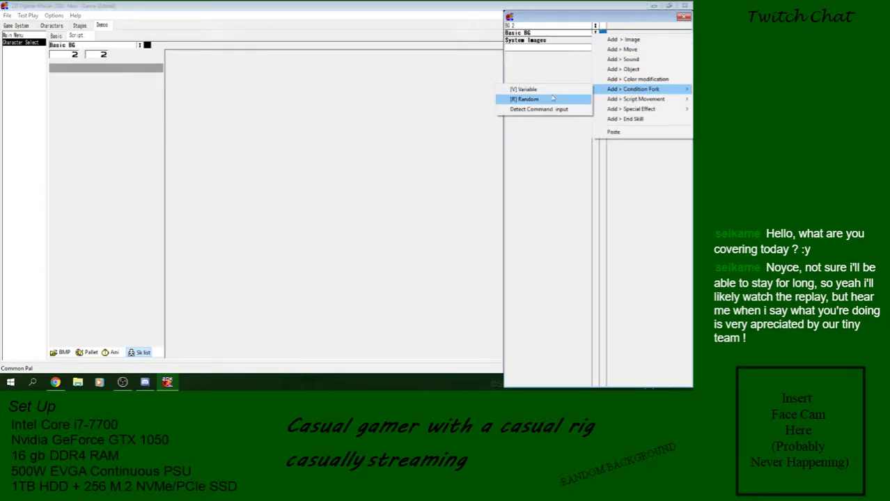
{"action": "mouse_move", "coordinate": [635, 101]}
{"action": "left_click", "coordinate": [555, 99]}
{"action": "left_click", "coordinate": [87, 90]}
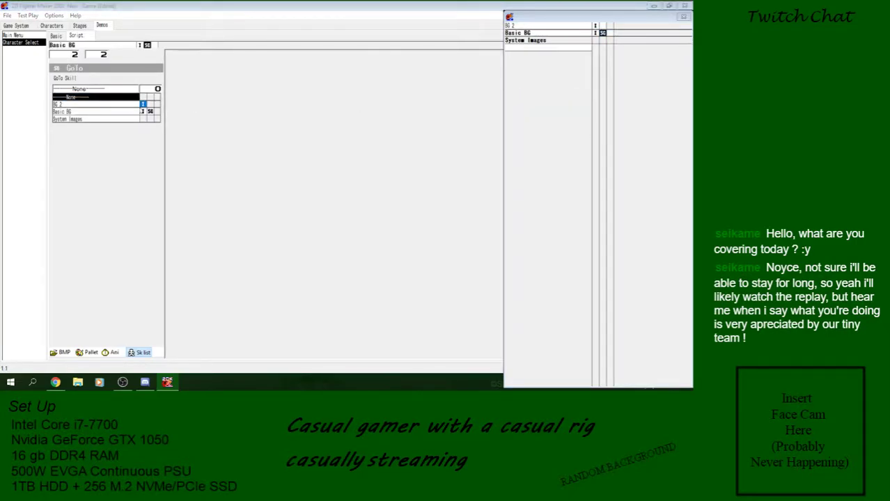
{"action": "left_click", "coordinate": [143, 111]}
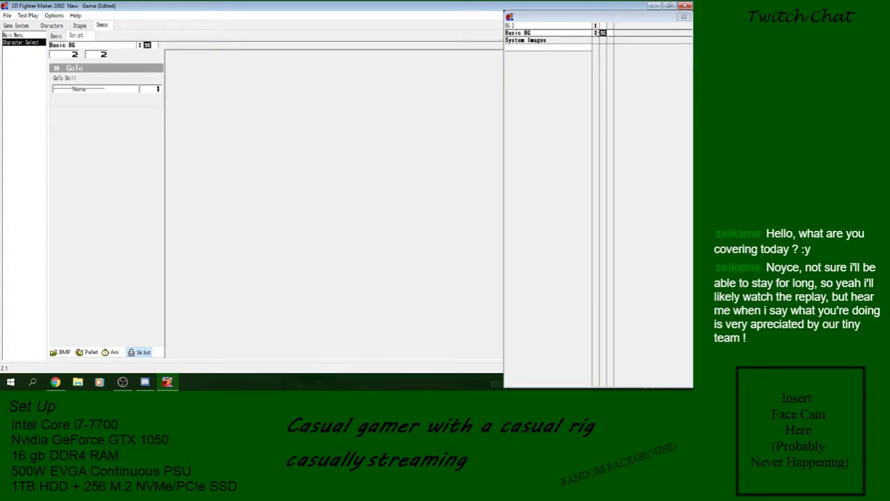
Add a Goto Skill command after BG 2's image, with the target skill None and block number 1
{"action": "right_click", "coordinate": [598, 32]}
{"action": "mouse_move", "coordinate": [635, 92]}
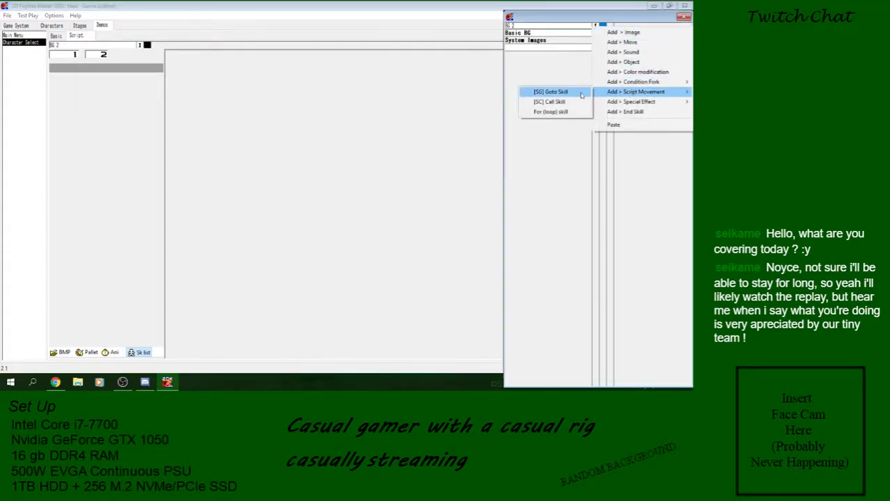
{"action": "left_click", "coordinate": [581, 94]}
{"action": "left_click", "coordinate": [126, 89]}
{"action": "left_click", "coordinate": [143, 107]}
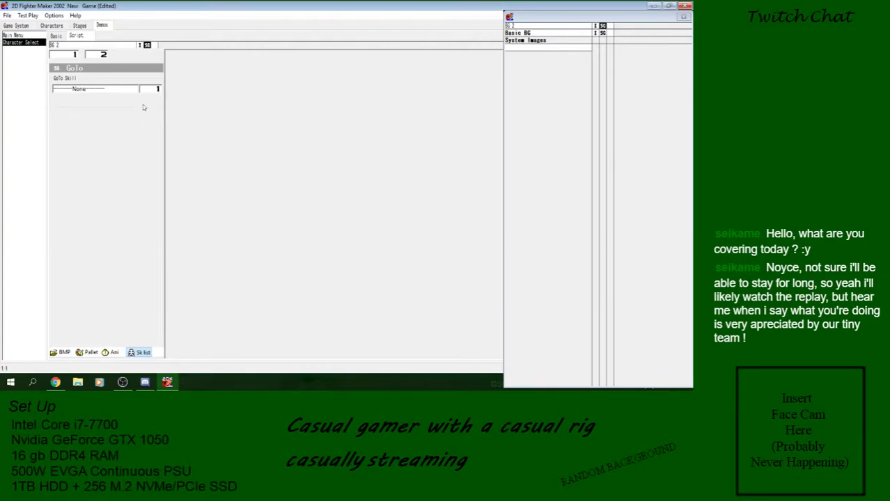
{"action": "left_click", "coordinate": [596, 33]}
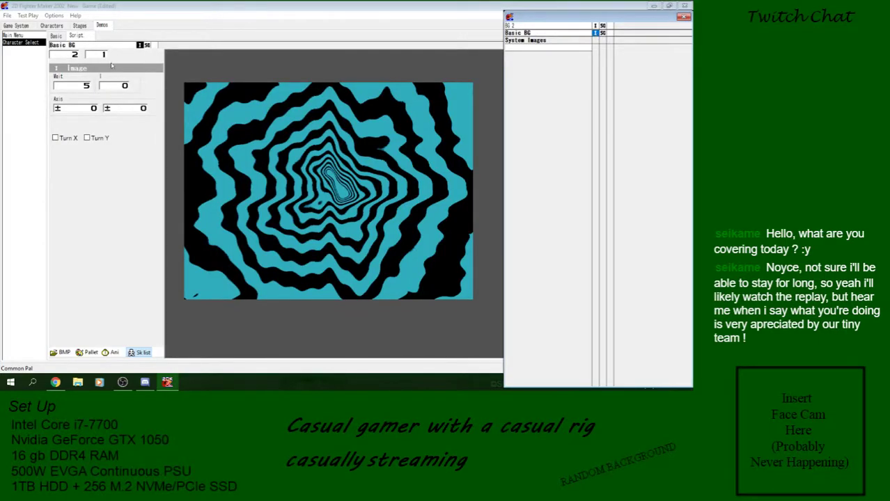
{"action": "left_click", "coordinate": [574, 47]}
{"action": "right_click", "coordinate": [577, 48]}
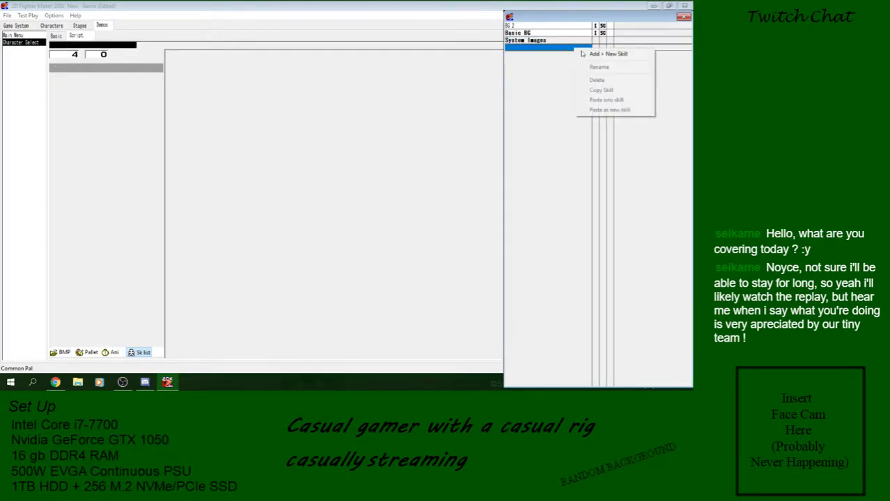
{"action": "left_click", "coordinate": [593, 55]}
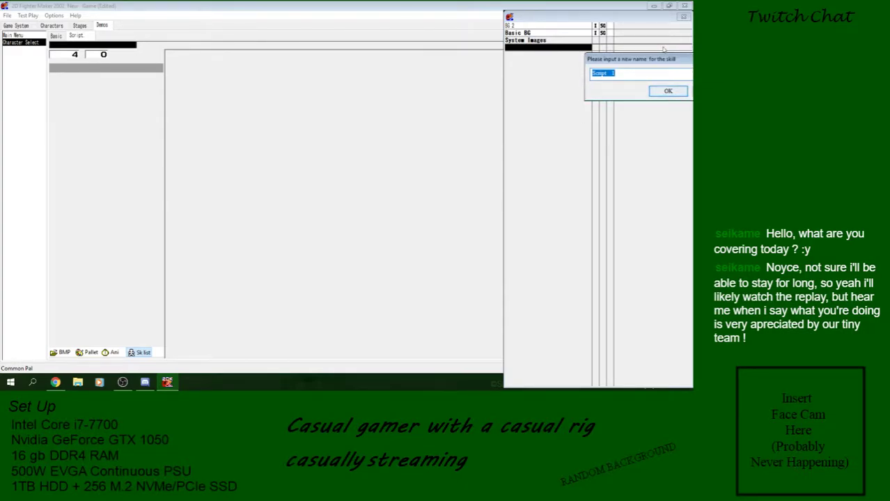
{"action": "left_click", "coordinate": [635, 92]}
{"action": "left_click", "coordinate": [589, 40]}
{"action": "right_click", "coordinate": [590, 42]}
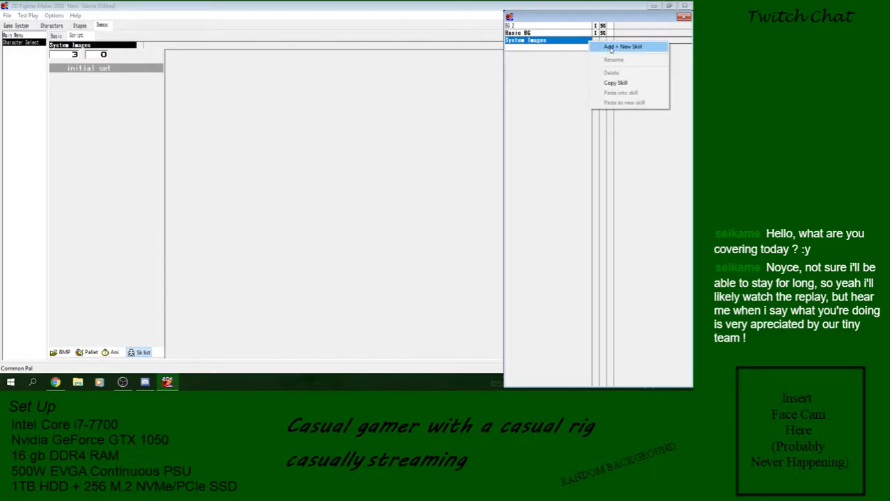
{"action": "left_click", "coordinate": [571, 41]}
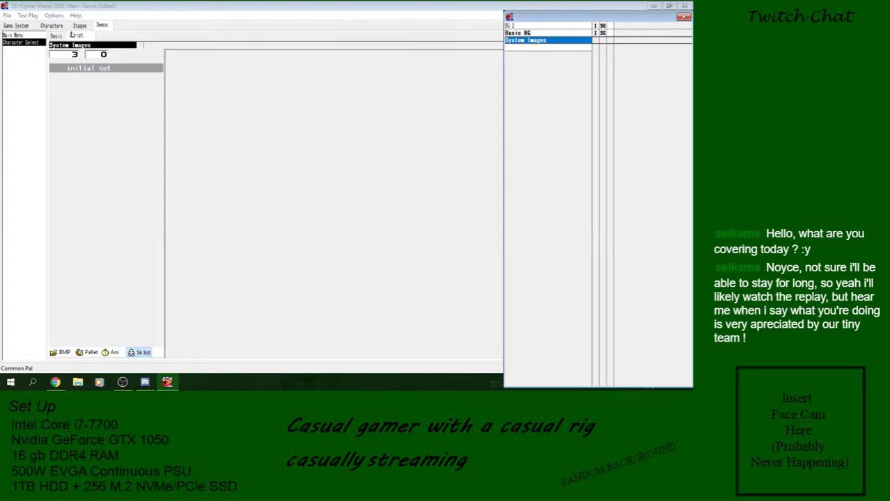
Examine the Title Cursor and the 1P and 2P VS cursor skills, including their after-input versions, in the game system's basic script
{"action": "left_click", "coordinate": [17, 25]}
{"action": "left_click", "coordinate": [37, 36]}
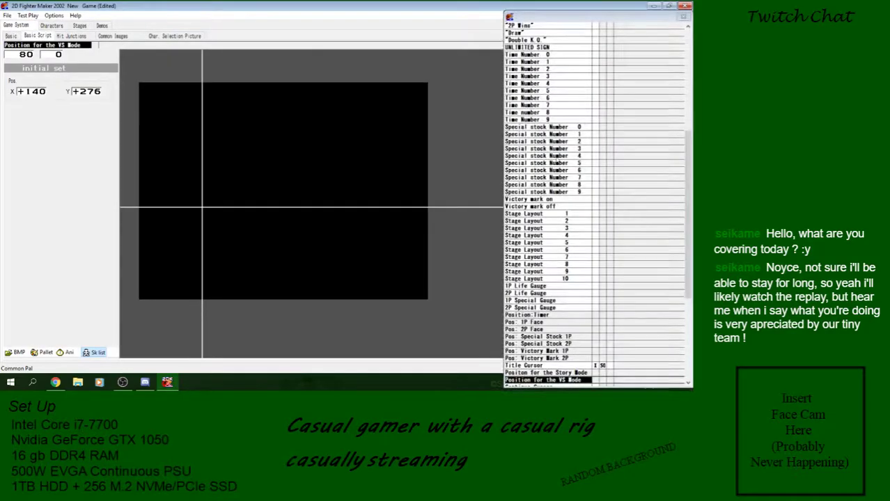
{"action": "left_click_drag", "start_coordinate": [689, 240], "coordinate": [689, 321]}
{"action": "left_click", "coordinate": [596, 193]}
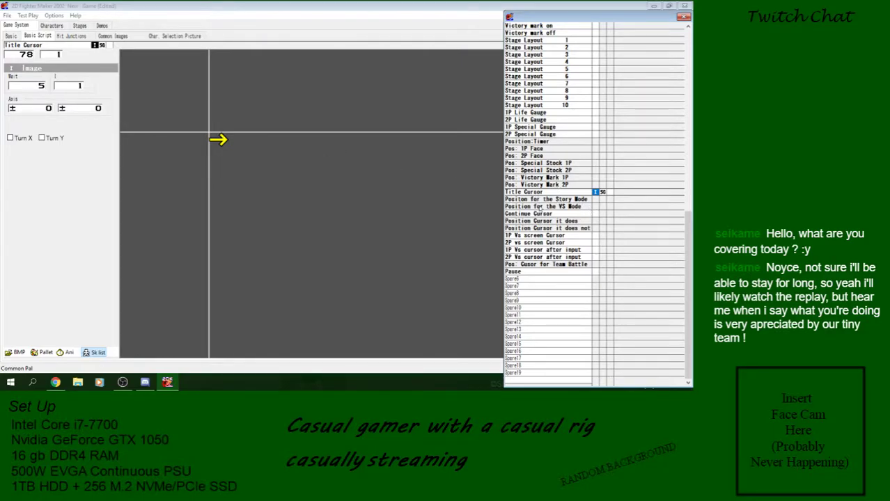
{"action": "left_click", "coordinate": [548, 236]}
{"action": "left_click", "coordinate": [549, 245]}
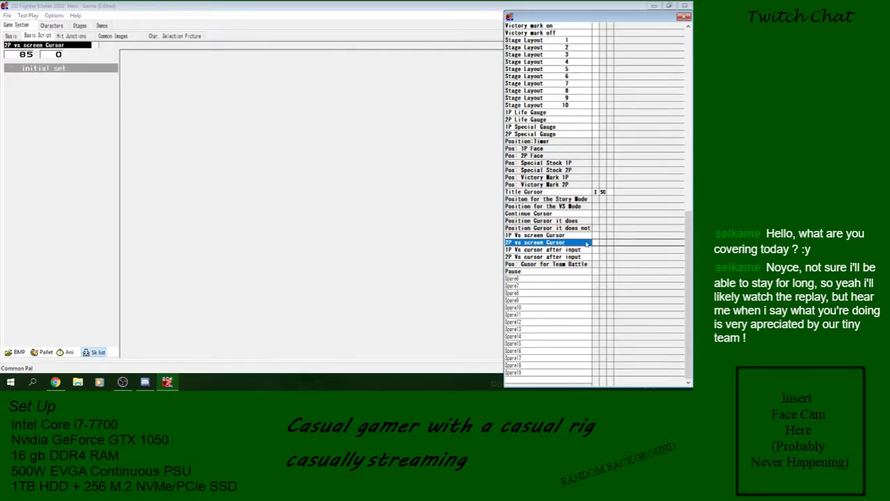
{"action": "left_click", "coordinate": [595, 236]}
{"action": "left_click", "coordinate": [595, 243]}
{"action": "left_click", "coordinate": [596, 250]}
{"action": "left_click", "coordinate": [595, 256]}
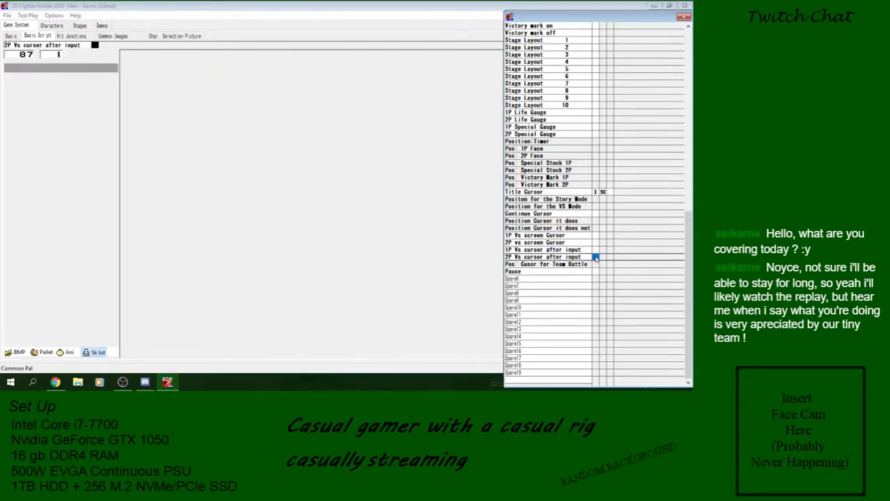
{"action": "left_click", "coordinate": [595, 250]}
{"action": "left_click", "coordinate": [595, 243]}
{"action": "left_click", "coordinate": [596, 236]}
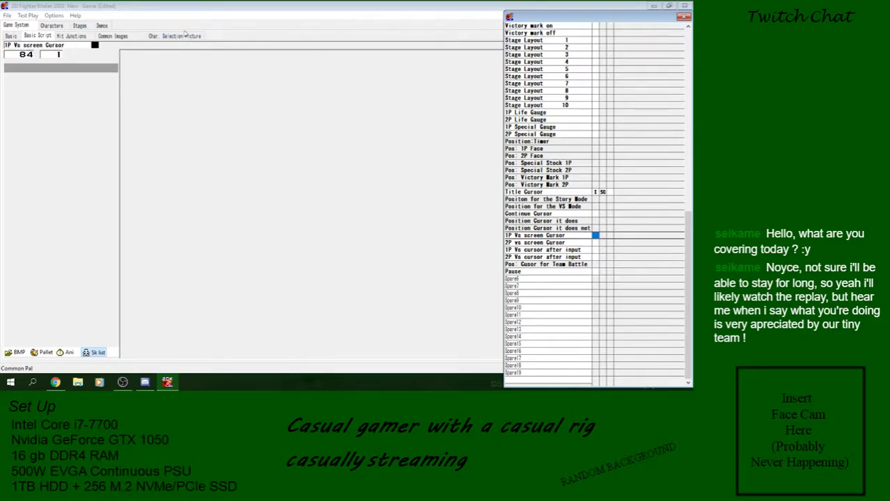
Return to the Character Select demo's script and add a new skill named Character Grid above System Images
{"action": "left_click", "coordinate": [102, 27]}
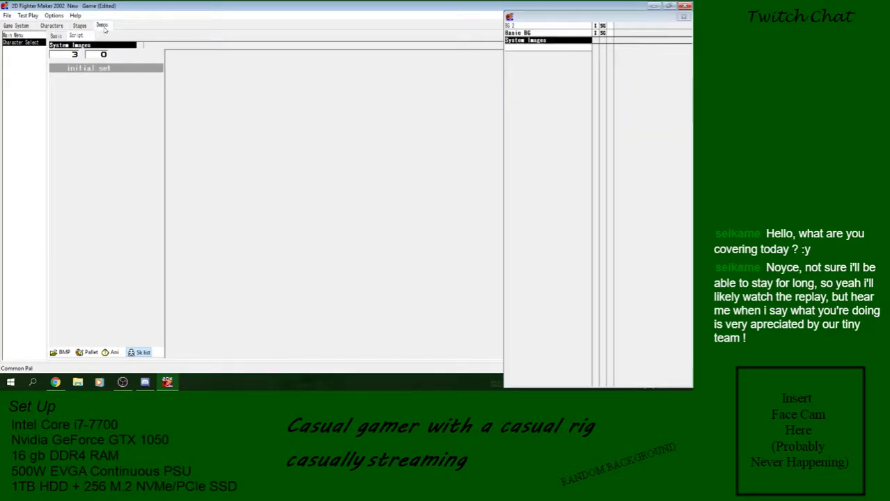
{"action": "left_click", "coordinate": [596, 42]}
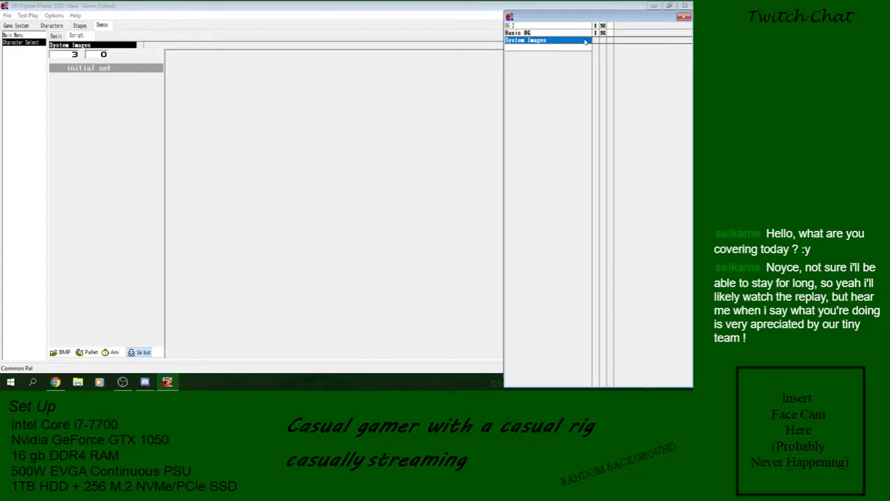
{"action": "right_click", "coordinate": [584, 42]}
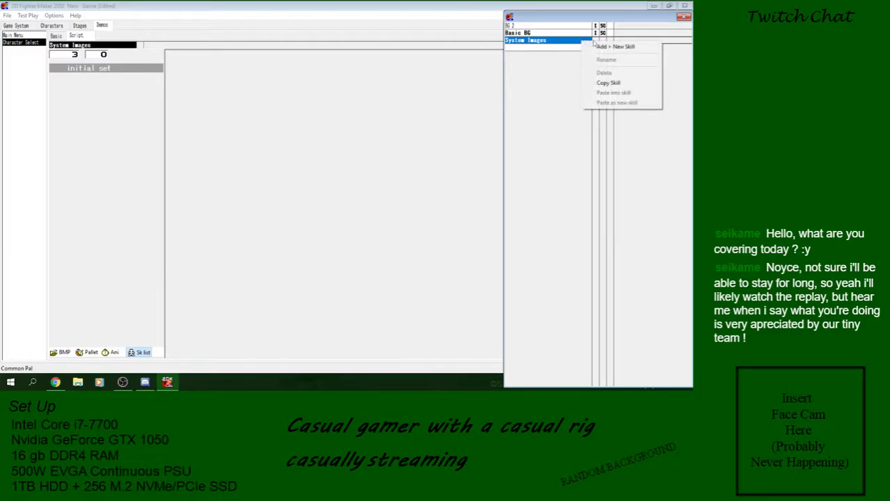
{"action": "left_click", "coordinate": [600, 44]}
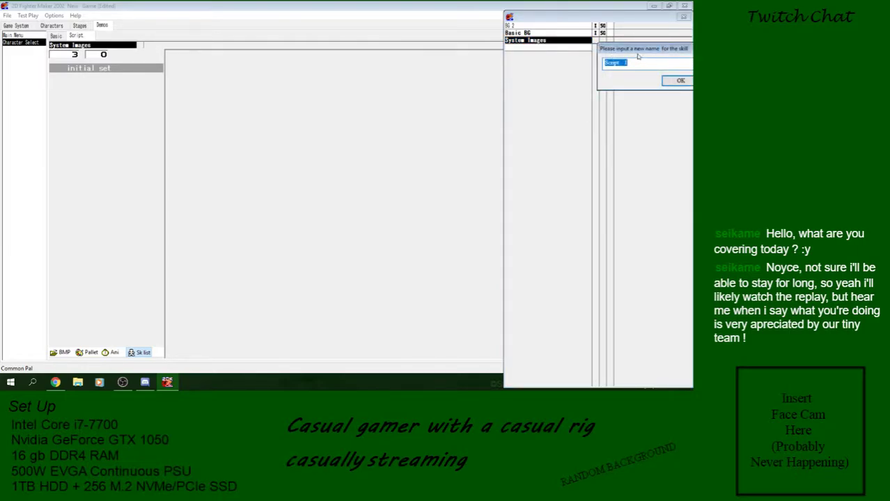
{"action": "type", "text": "Charac"}
{"action": "key", "text": "Return"}
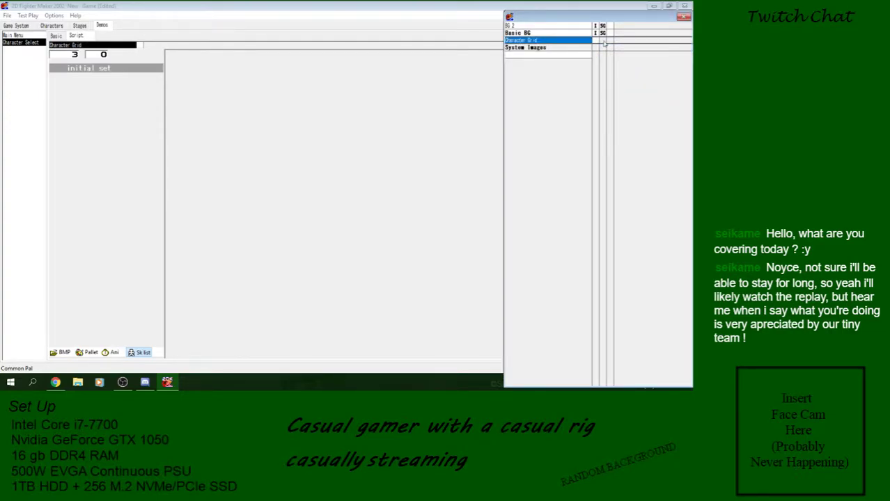
Start loading an image for Character Grid's first block and browse to the Sources folder of Dungeon Fighter The 500 Year War
{"action": "left_click", "coordinate": [597, 41]}
{"action": "left_click", "coordinate": [63, 352]}
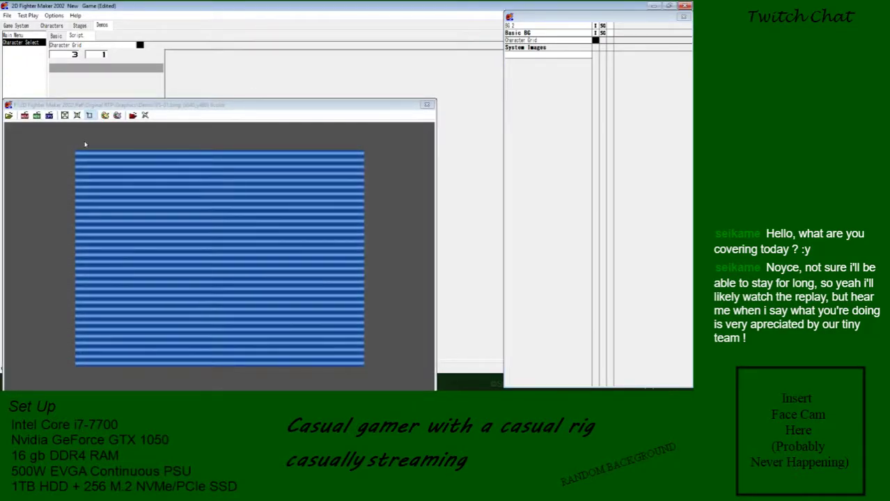
{"action": "left_click", "coordinate": [8, 116]}
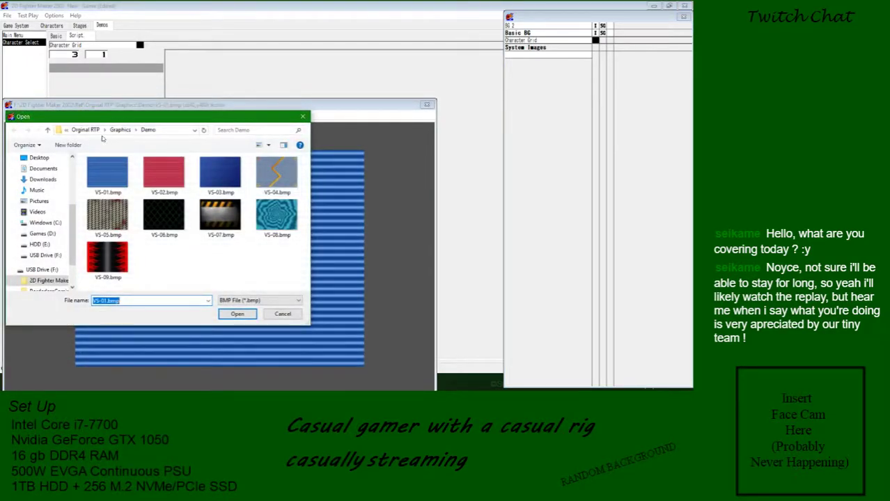
{"action": "left_click", "coordinate": [76, 130]}
{"action": "left_click", "coordinate": [77, 130]}
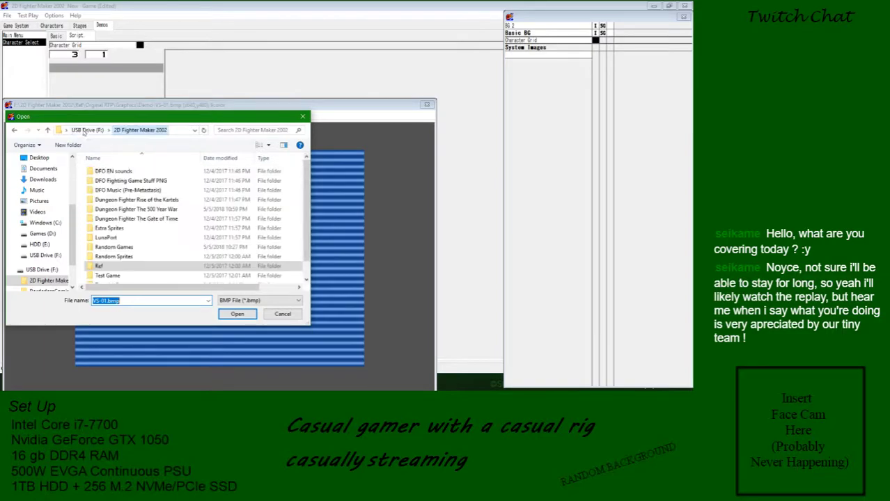
{"action": "double_click", "coordinate": [154, 209]}
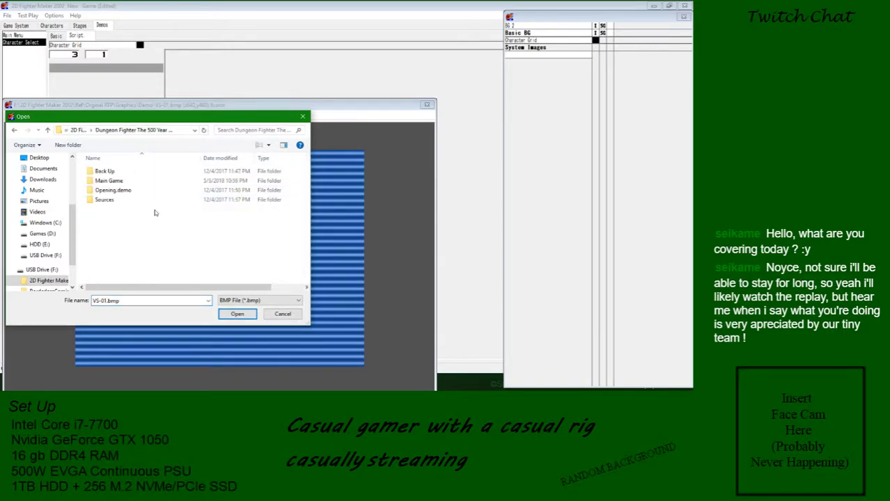
{"action": "double_click", "coordinate": [104, 200]}
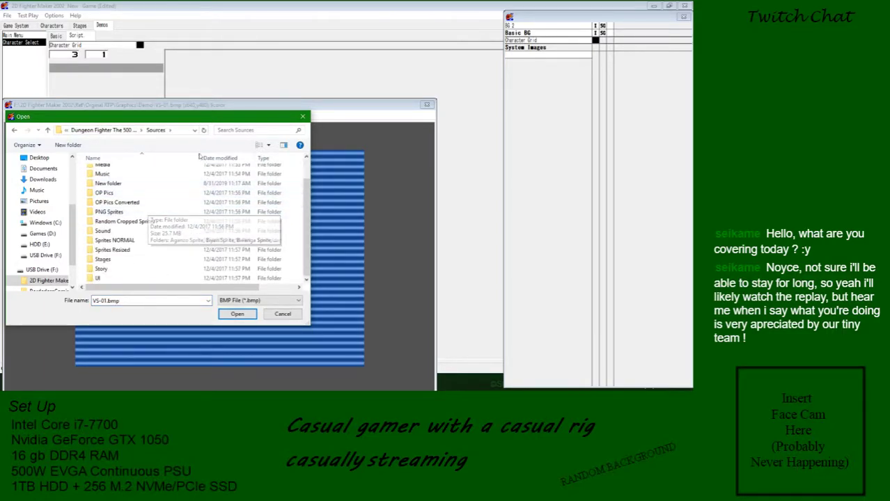
{"action": "left_click_drag", "start_coordinate": [194, 123], "coordinate": [230, 98]}
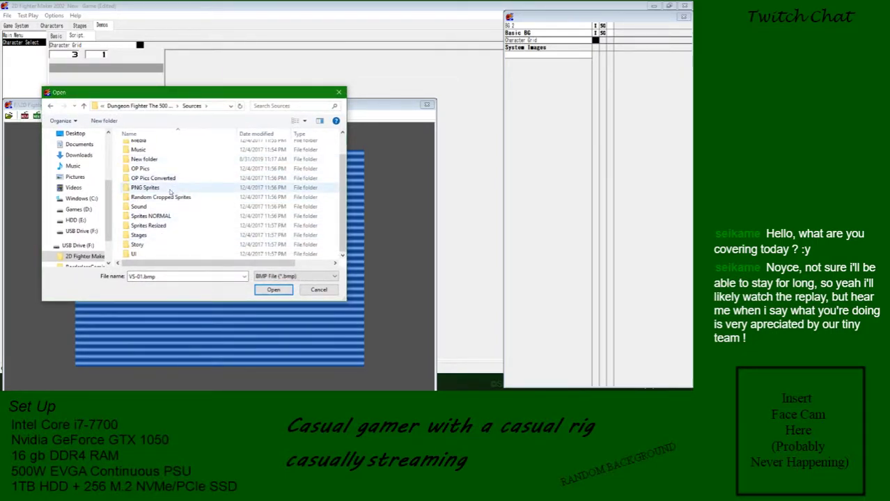
Load Character Select copy.bmp from the UI folder into the image window
{"action": "scroll", "coordinate": [170, 192], "scroll_direction": "up", "scroll_amount": 1}
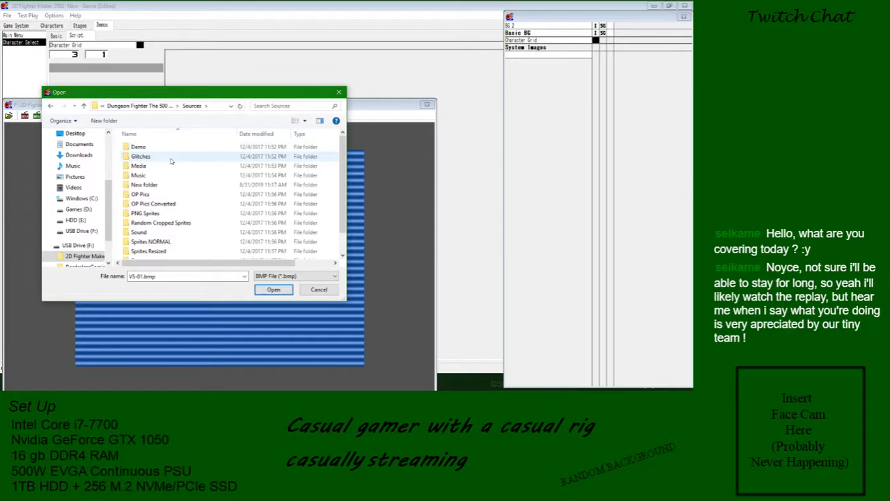
{"action": "scroll", "coordinate": [178, 182], "scroll_direction": "down", "scroll_amount": 1}
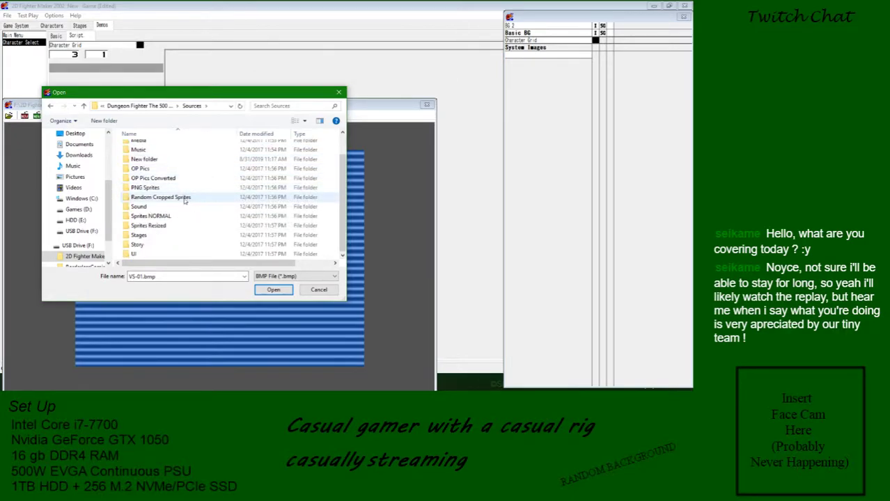
{"action": "double_click", "coordinate": [174, 254]}
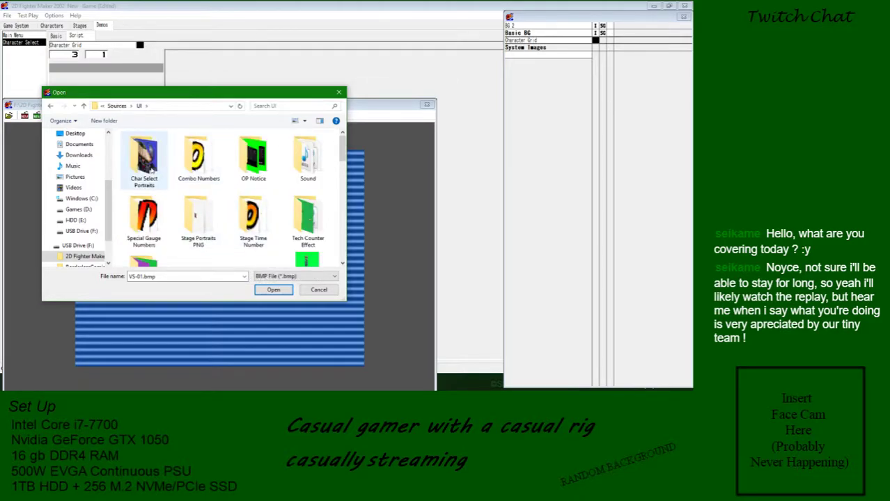
{"action": "double_click", "coordinate": [145, 160]}
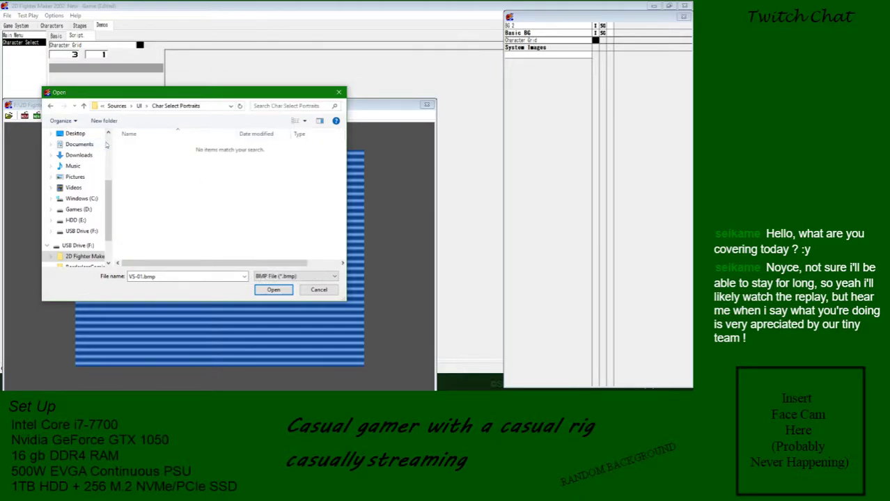
{"action": "left_click", "coordinate": [83, 106]}
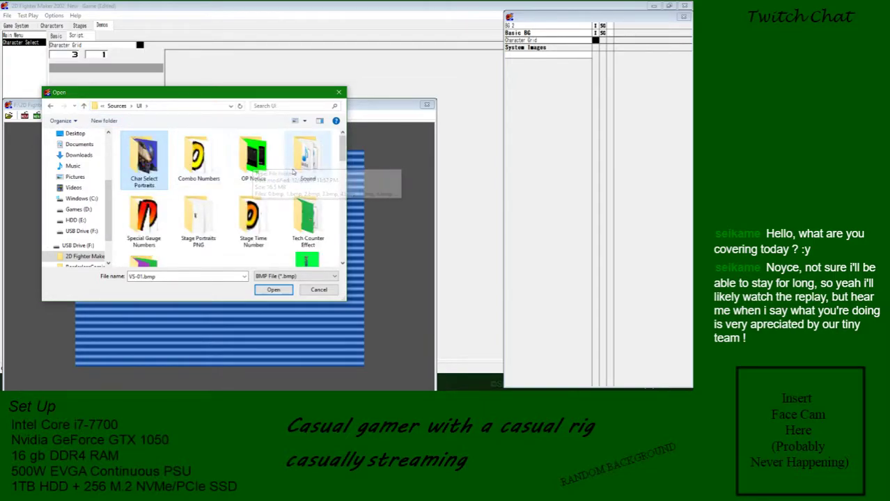
{"action": "scroll", "coordinate": [281, 178], "scroll_direction": "down", "scroll_amount": 2}
{"action": "scroll", "coordinate": [280, 178], "scroll_direction": "down", "scroll_amount": 2}
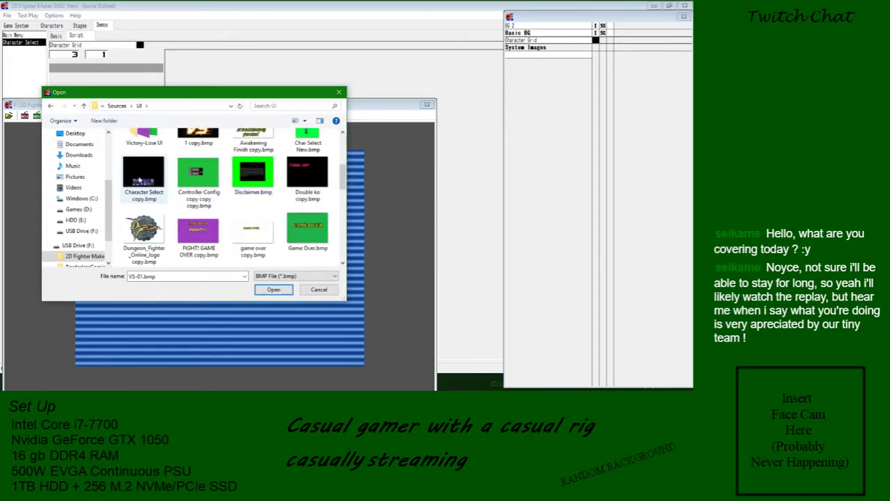
{"action": "double_click", "coordinate": [138, 180]}
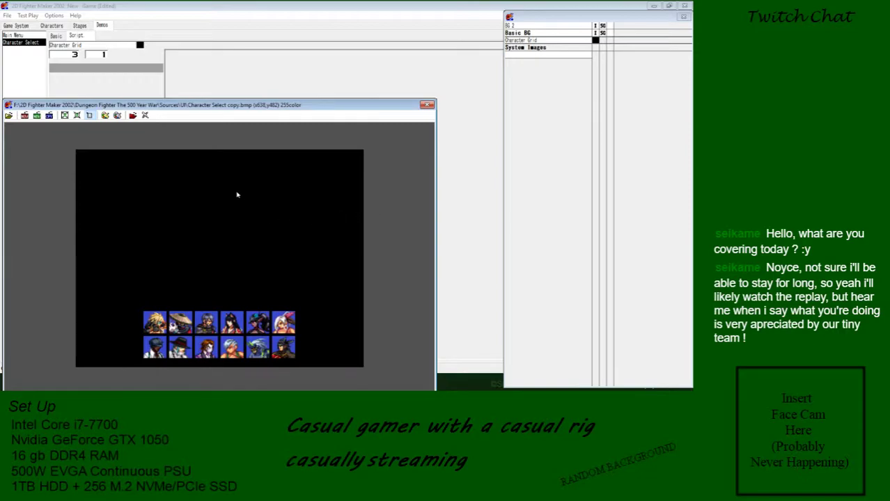
Select the entire loaded picture and insert it as the image of the Character Grid skill
{"action": "left_click", "coordinate": [65, 116]}
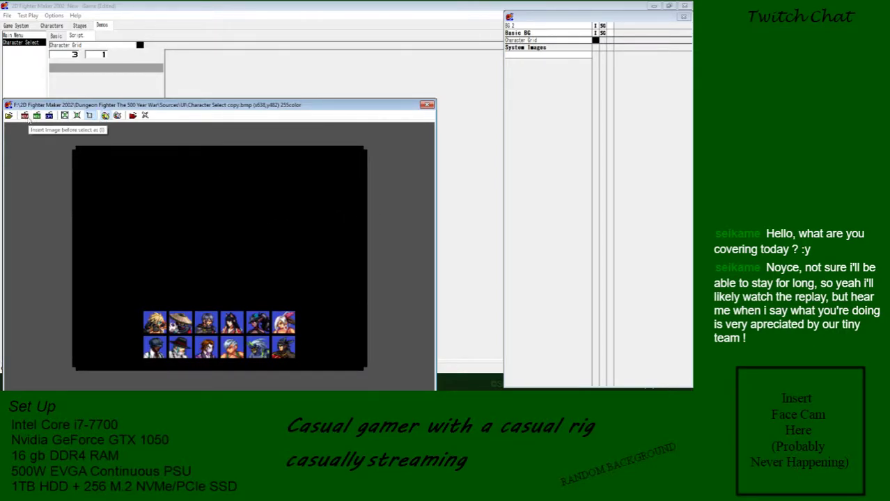
{"action": "left_click", "coordinate": [24, 115]}
{"action": "left_click", "coordinate": [427, 104]}
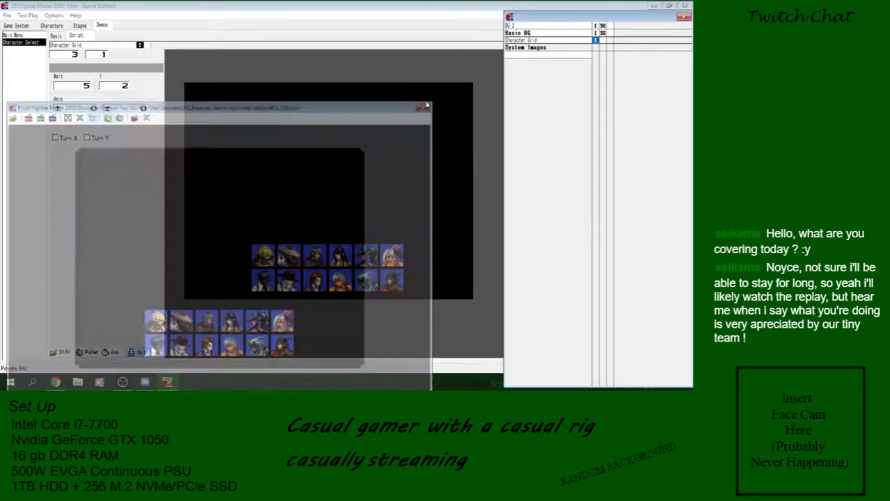
Add a Goto Skill command after Character Grid's image, targeting Character Grid's own image block
{"action": "right_click", "coordinate": [605, 44]}
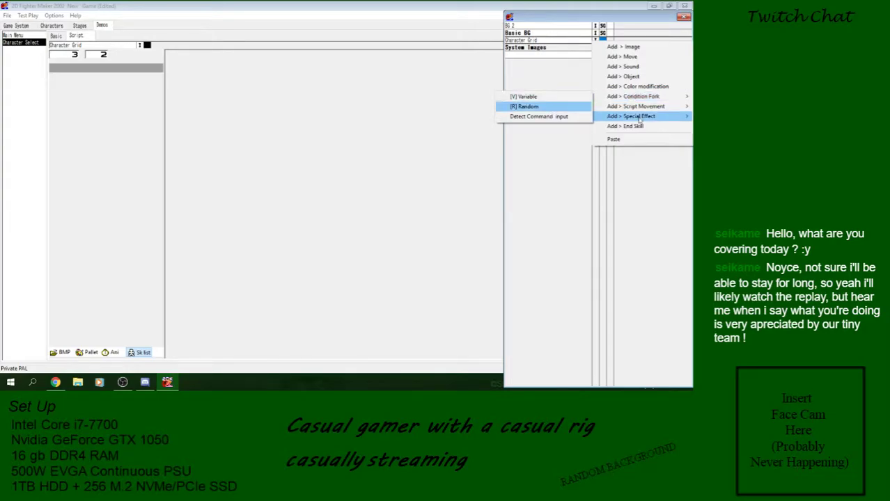
{"action": "left_click", "coordinate": [546, 107]}
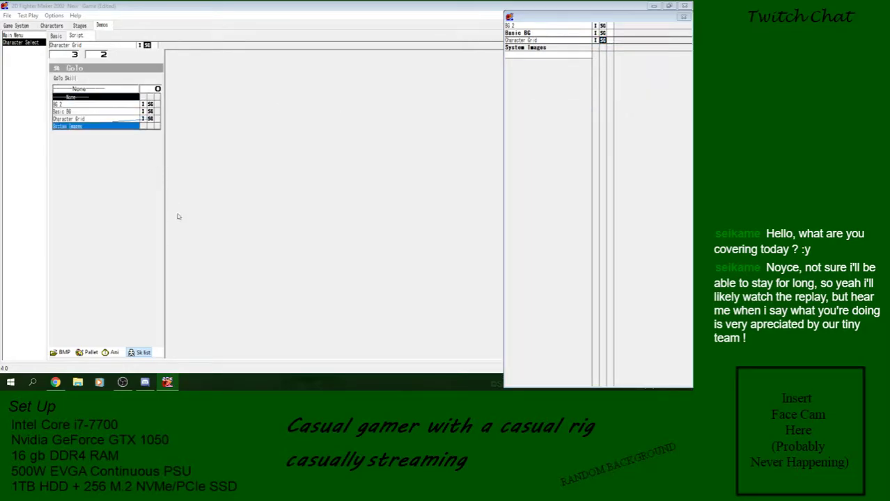
{"action": "left_click", "coordinate": [143, 118]}
Preview the Character Grid over the animated backgrounds, close the preview and save the game
{"action": "left_click", "coordinate": [546, 42]}
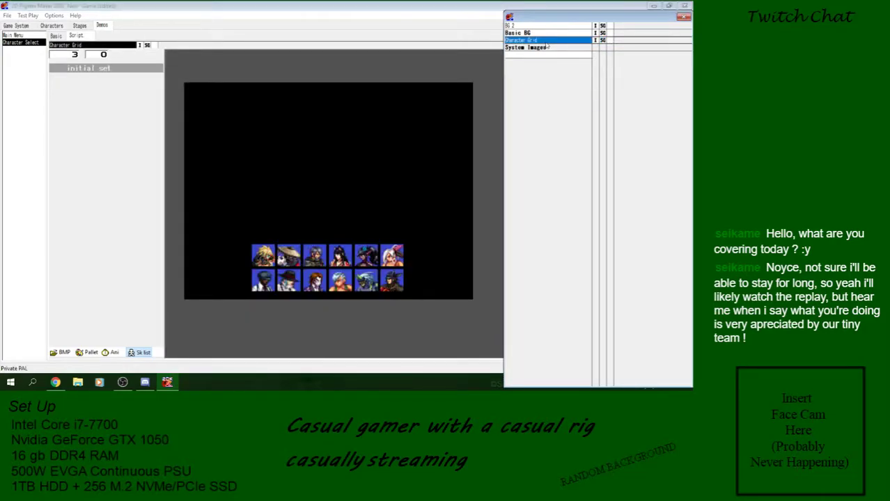
{"action": "left_click", "coordinate": [110, 351]}
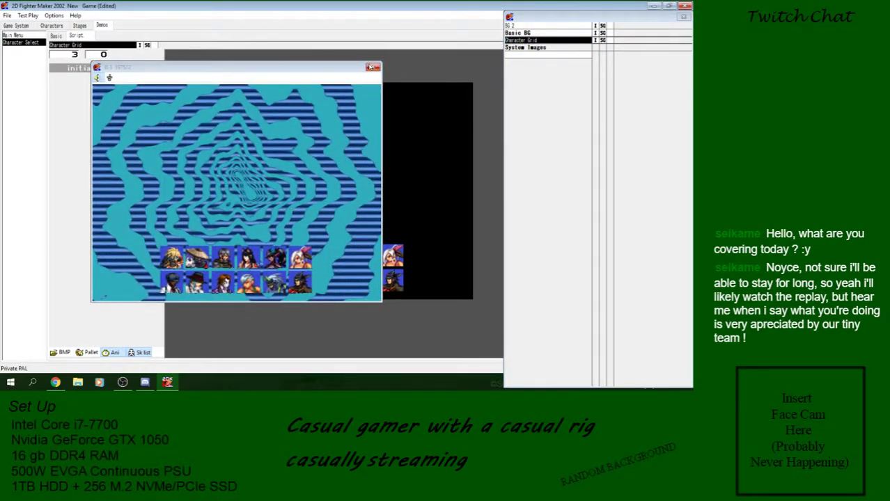
{"action": "left_click", "coordinate": [375, 68]}
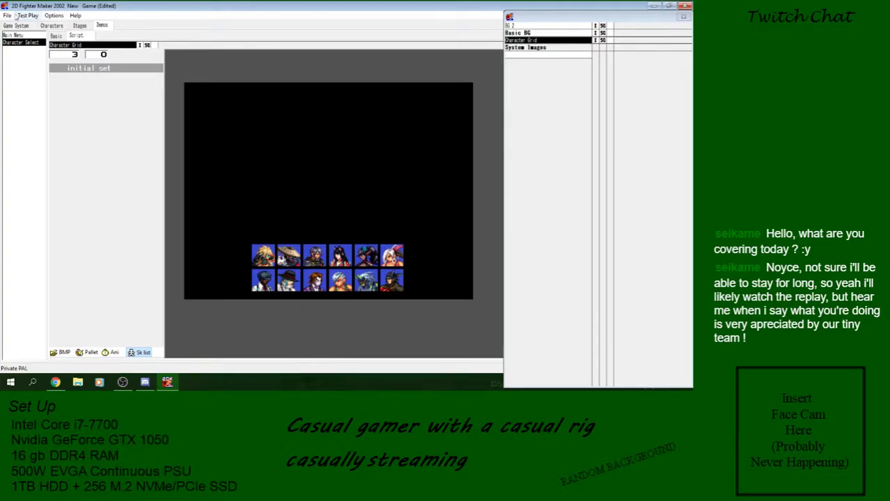
{"action": "left_click", "coordinate": [7, 16]}
{"action": "left_click", "coordinate": [20, 49]}
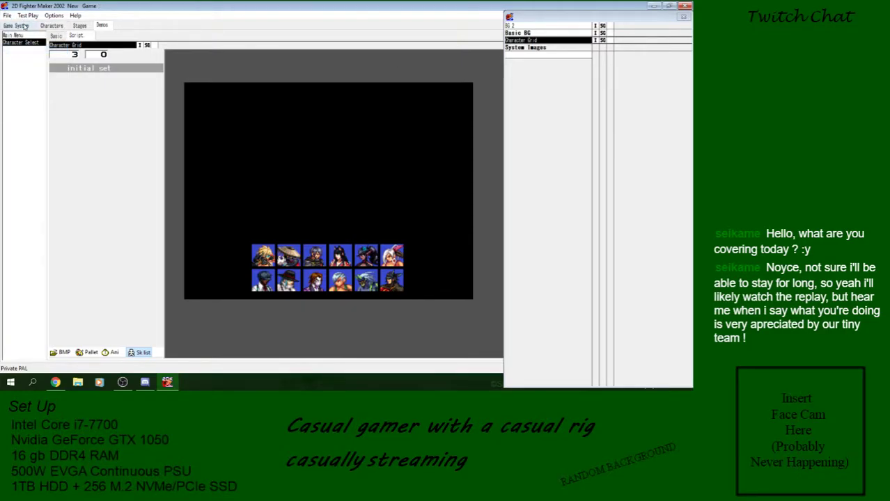
Return to the game system's basic script and select the empty first block of the 1P Vs screen Cursor skill
{"action": "left_click", "coordinate": [26, 26]}
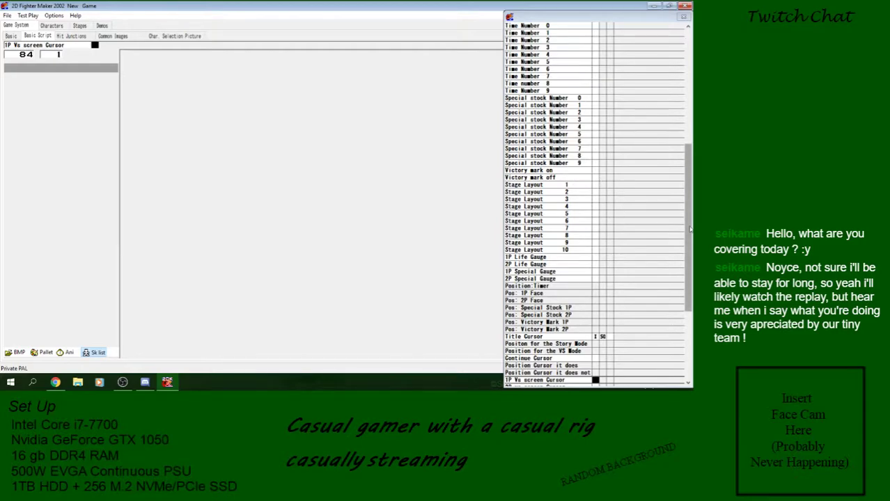
{"action": "left_click_drag", "start_coordinate": [685, 226], "coordinate": [685, 278]}
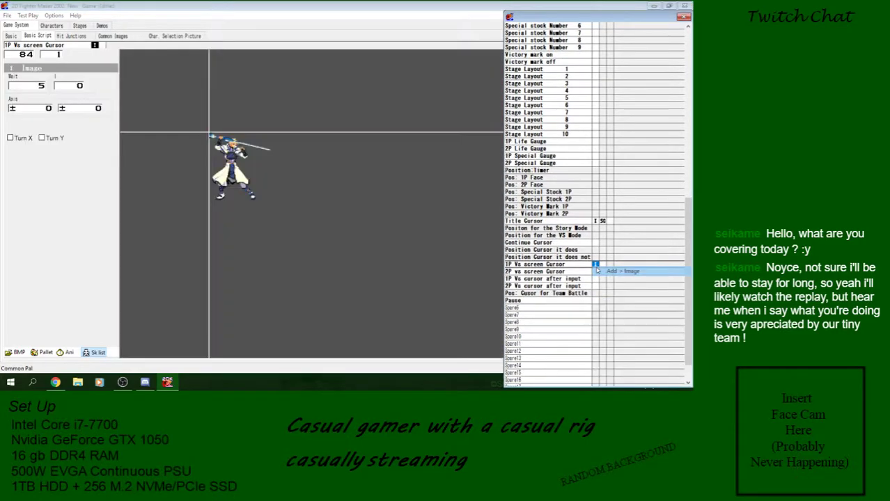
{"action": "right_click", "coordinate": [597, 272]}
{"action": "left_click", "coordinate": [603, 258]}
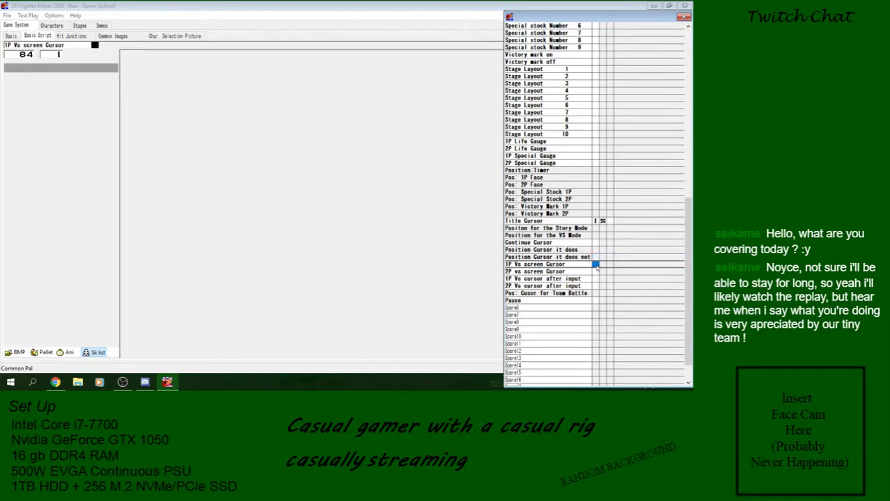
Start loading an image for the 1P Vs screen Cursor and browse to the Graphics folder inside Ref's Orginal RTP folder
{"action": "left_click", "coordinate": [17, 352]}
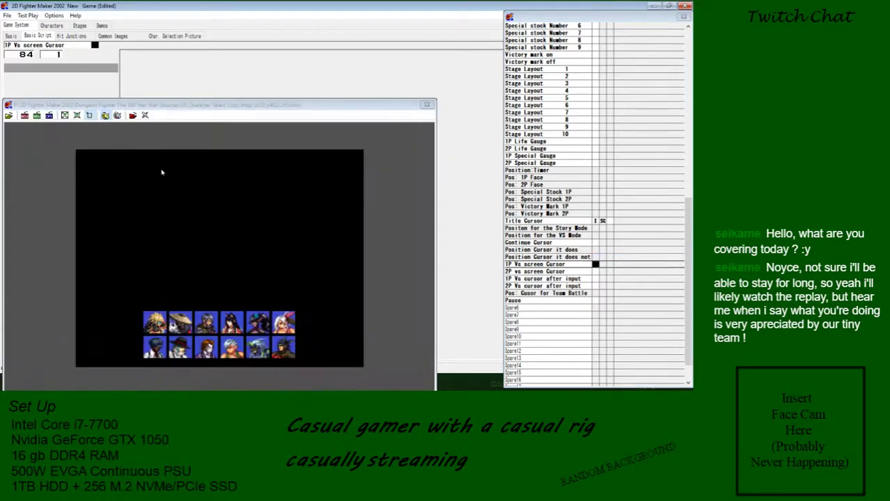
{"action": "left_click", "coordinate": [11, 115]}
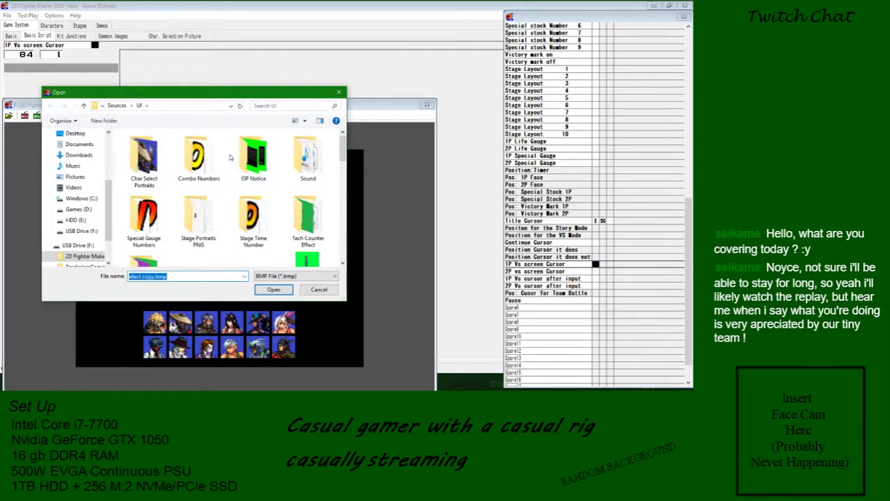
{"action": "left_click", "coordinate": [130, 106]}
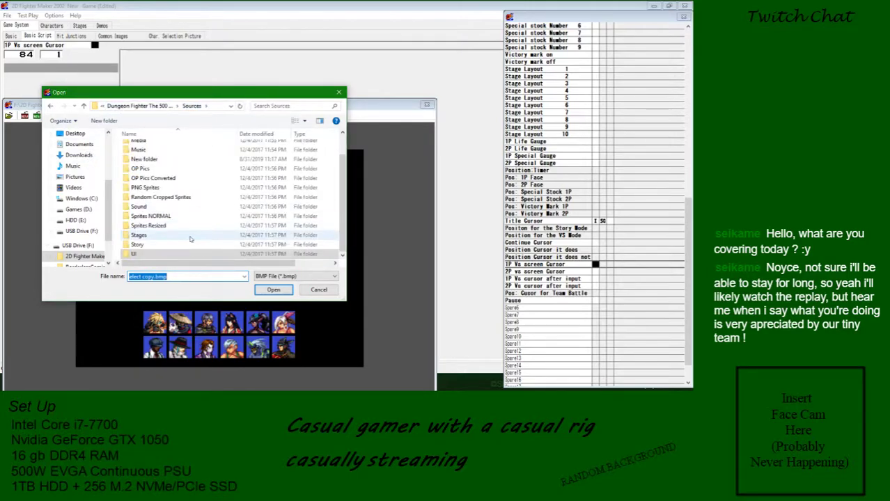
{"action": "left_click", "coordinate": [139, 106]}
{"action": "left_click", "coordinate": [120, 106]}
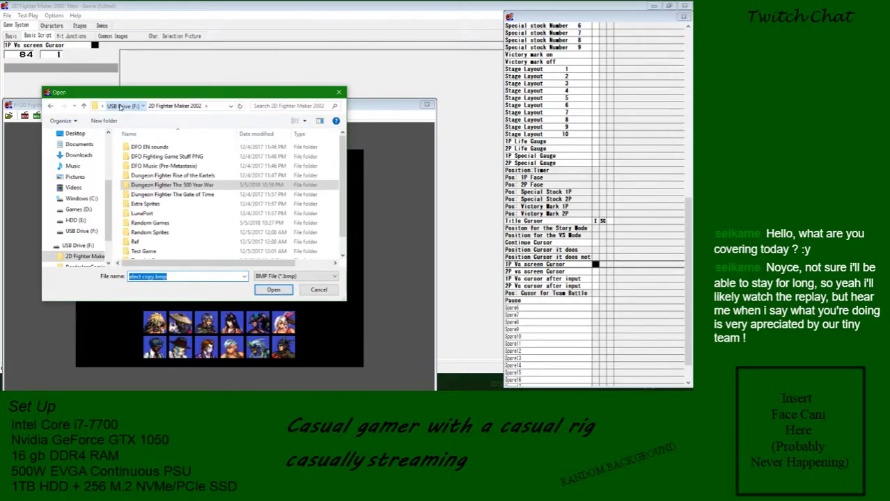
{"action": "left_click", "coordinate": [120, 106]}
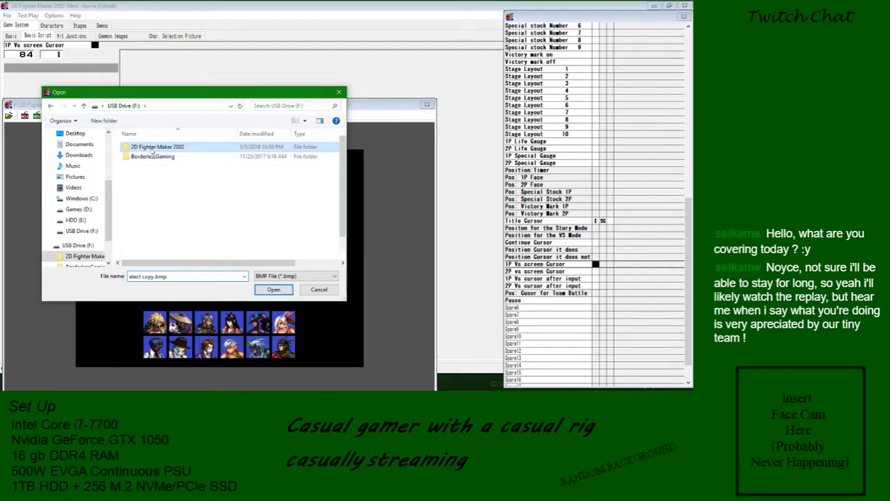
{"action": "double_click", "coordinate": [152, 149]}
{"action": "double_click", "coordinate": [152, 153]}
{"action": "double_click", "coordinate": [149, 148]}
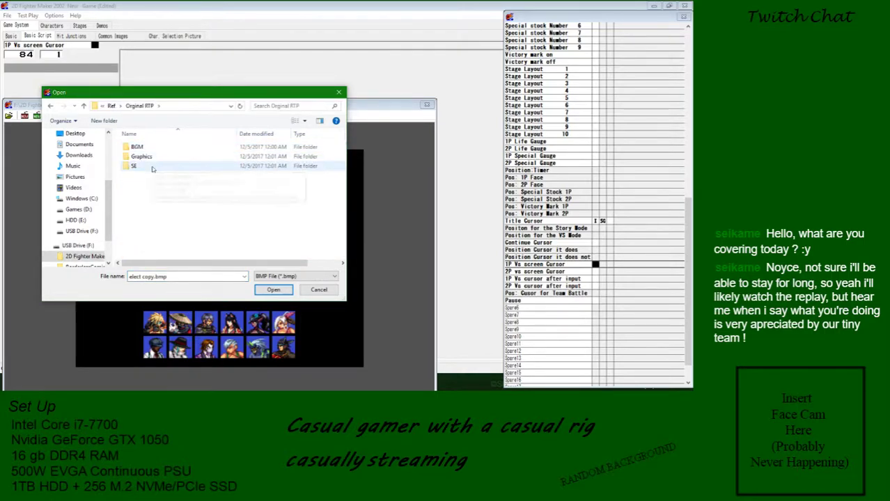
{"action": "double_click", "coordinate": [155, 157]}
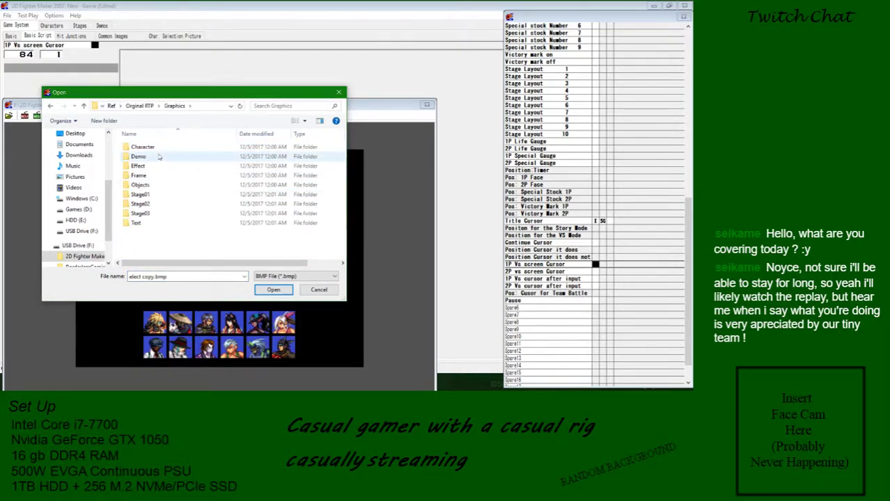
Look through the Frame, Text, Demo, Effect, Character, Objects and Stage01 graphics folders for a cursor image
{"action": "left_click", "coordinate": [153, 167]}
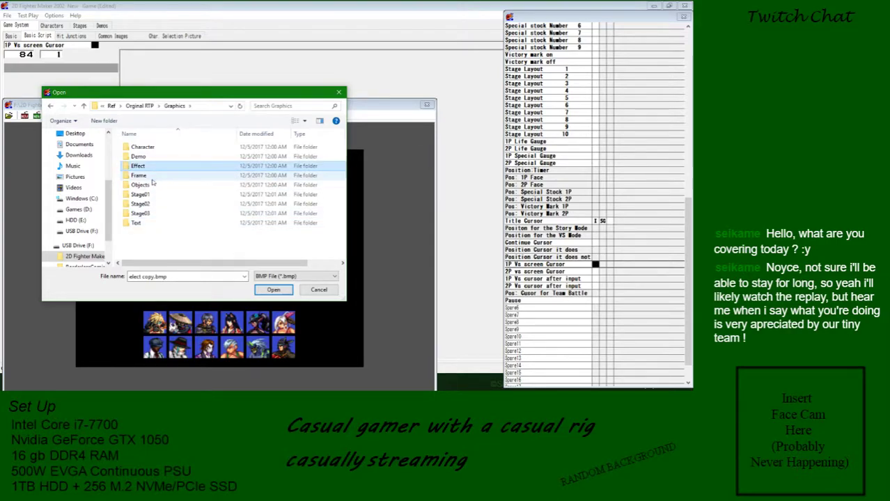
{"action": "double_click", "coordinate": [143, 176]}
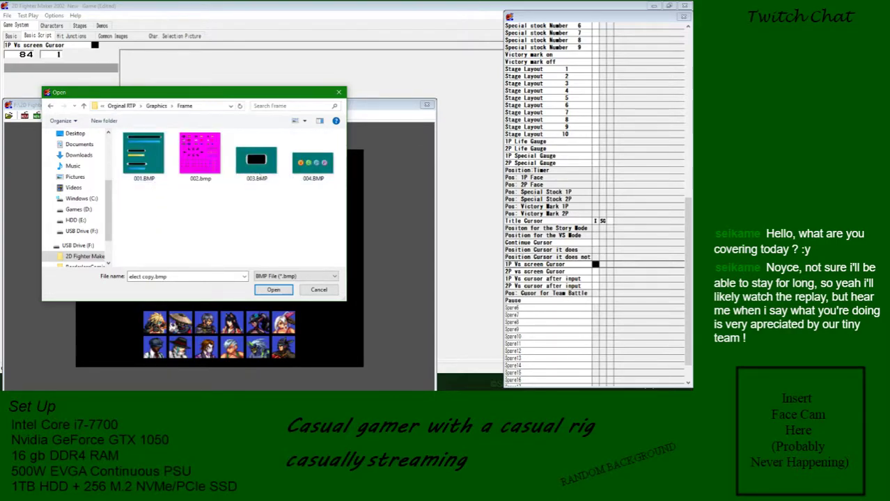
{"action": "left_click", "coordinate": [84, 106]}
{"action": "double_click", "coordinate": [202, 222]}
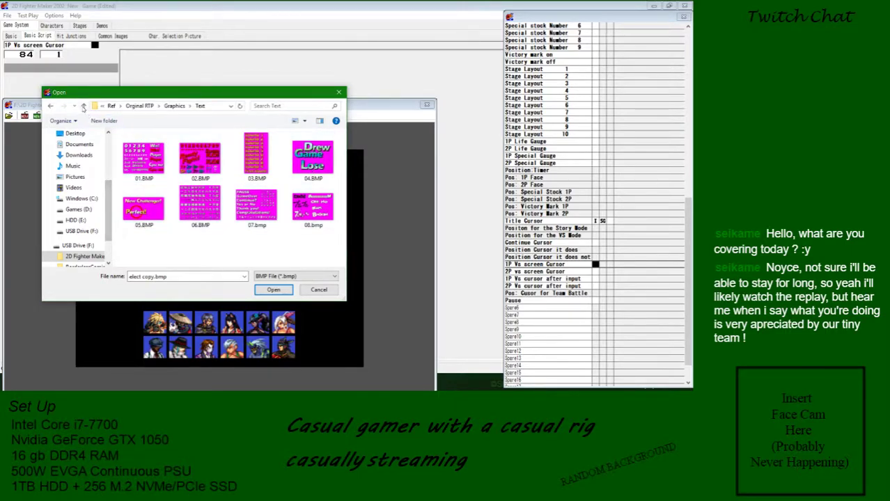
{"action": "left_click", "coordinate": [84, 106]}
{"action": "double_click", "coordinate": [164, 155]}
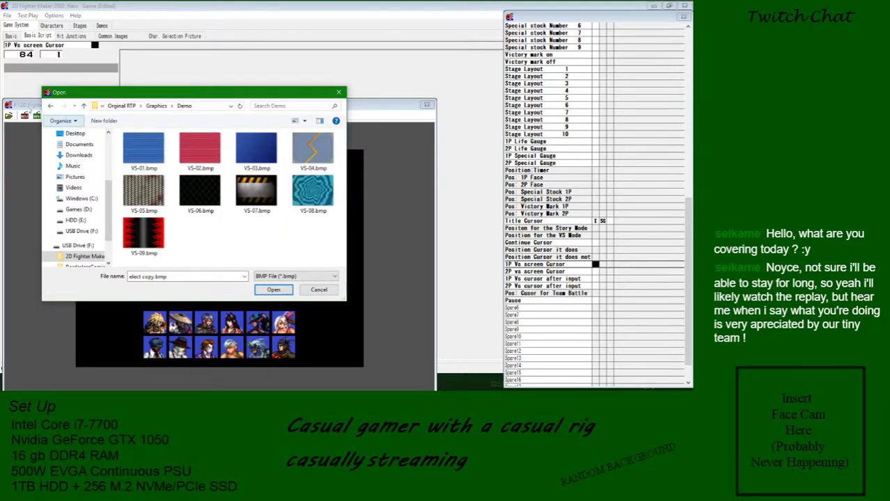
{"action": "left_click", "coordinate": [83, 106]}
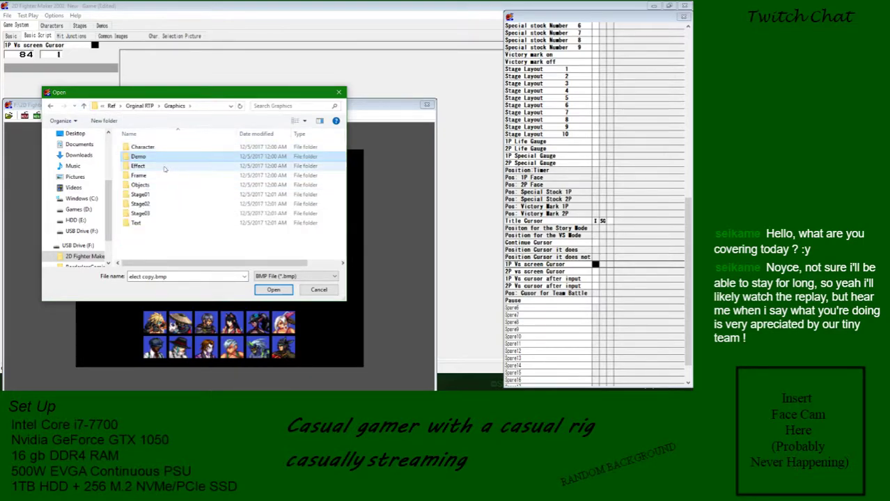
{"action": "double_click", "coordinate": [164, 167]}
{"action": "scroll", "coordinate": [281, 185], "scroll_direction": "down", "scroll_amount": 3}
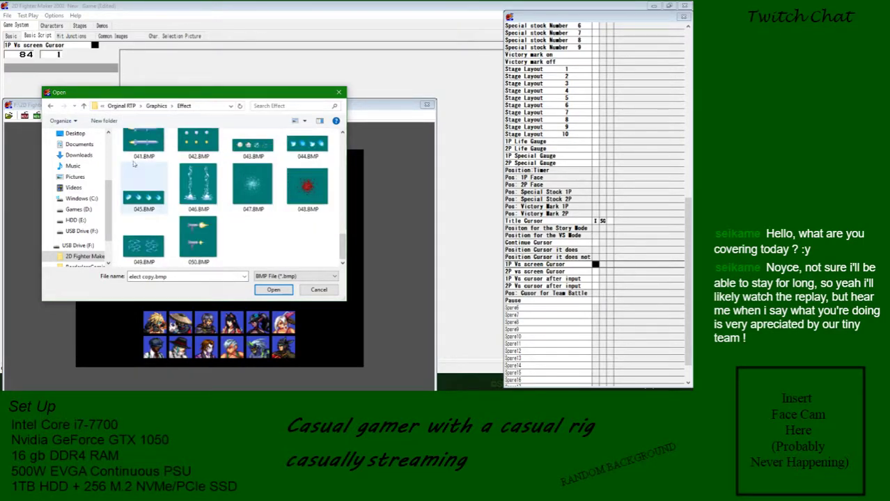
{"action": "left_click", "coordinate": [83, 105]}
{"action": "double_click", "coordinate": [182, 148]}
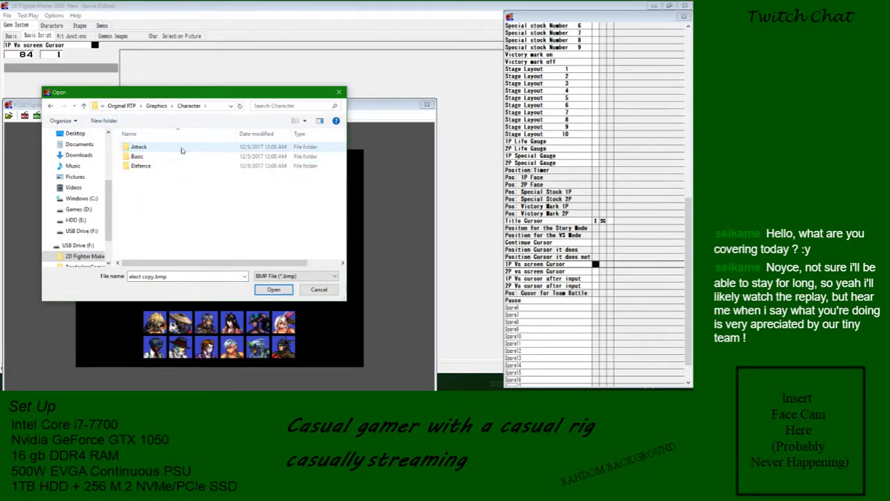
{"action": "left_click", "coordinate": [84, 106]}
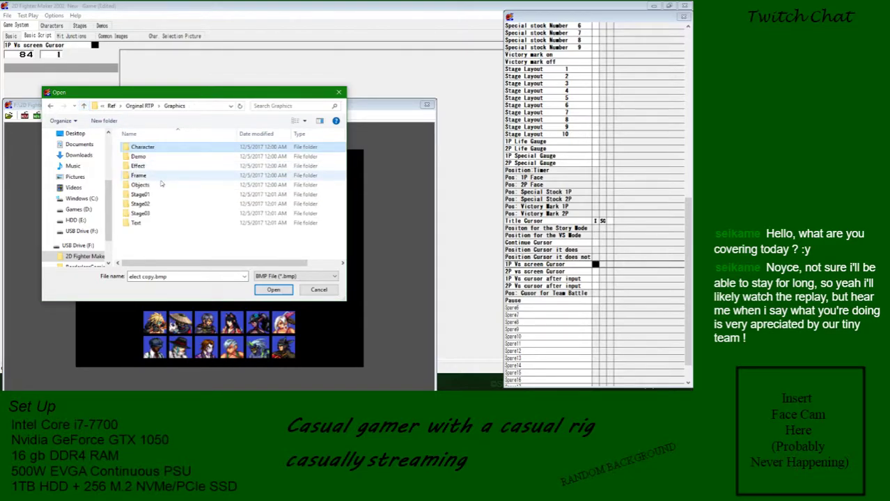
{"action": "double_click", "coordinate": [161, 185]}
{"action": "scroll", "coordinate": [230, 199], "scroll_direction": "down", "scroll_amount": 1}
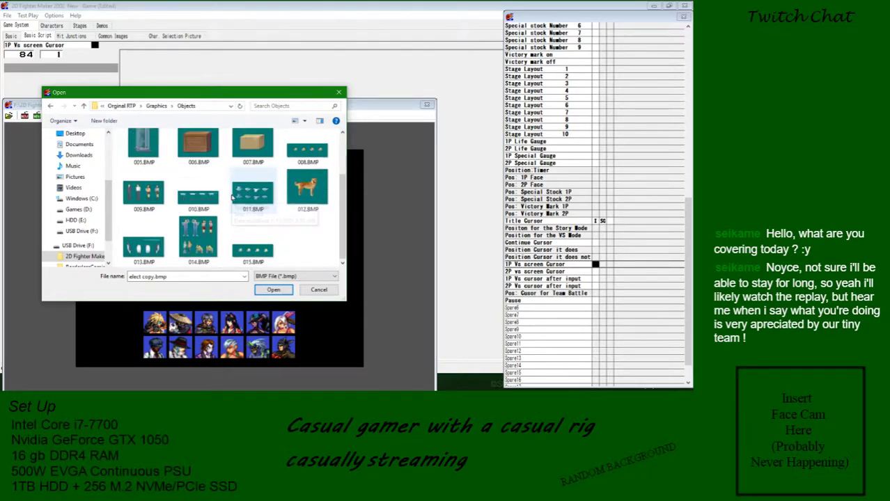
{"action": "left_click", "coordinate": [84, 106]}
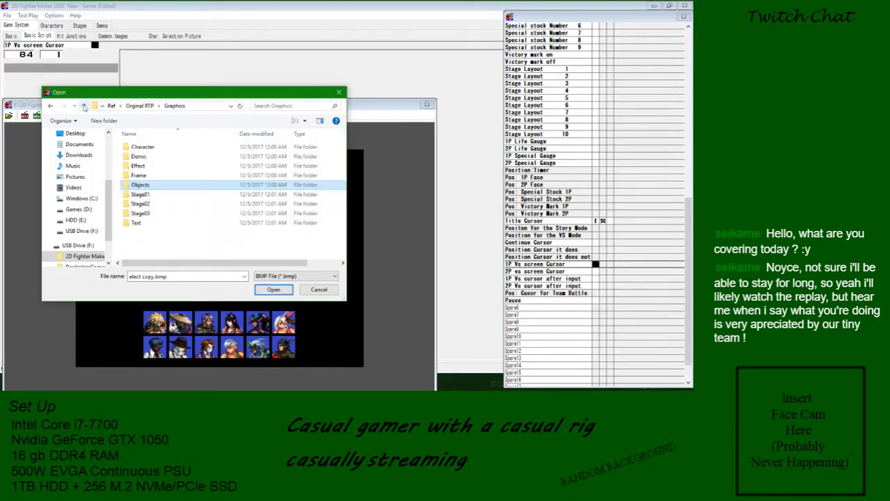
{"action": "double_click", "coordinate": [159, 195]}
{"action": "right_click", "coordinate": [131, 161]}
{"action": "mouse_move", "coordinate": [149, 166]}
{"action": "left_click", "coordinate": [237, 176]}
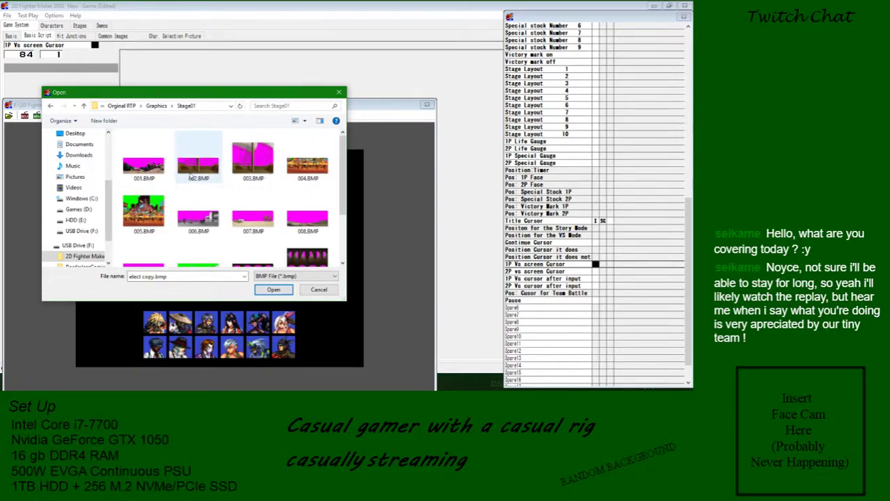
{"action": "left_click", "coordinate": [83, 106]}
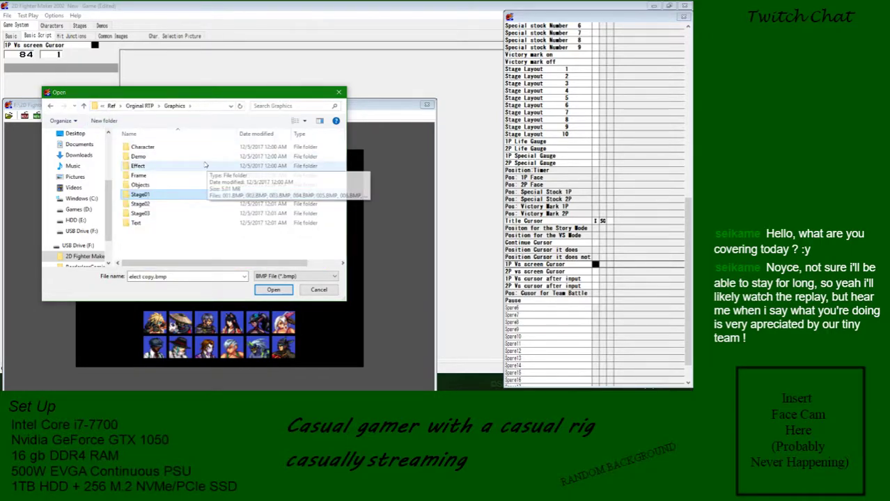
Recheck the Character, Effect, Frame, Objects and Text folders for a bitmap containing selection cursors
{"action": "double_click", "coordinate": [147, 148]}
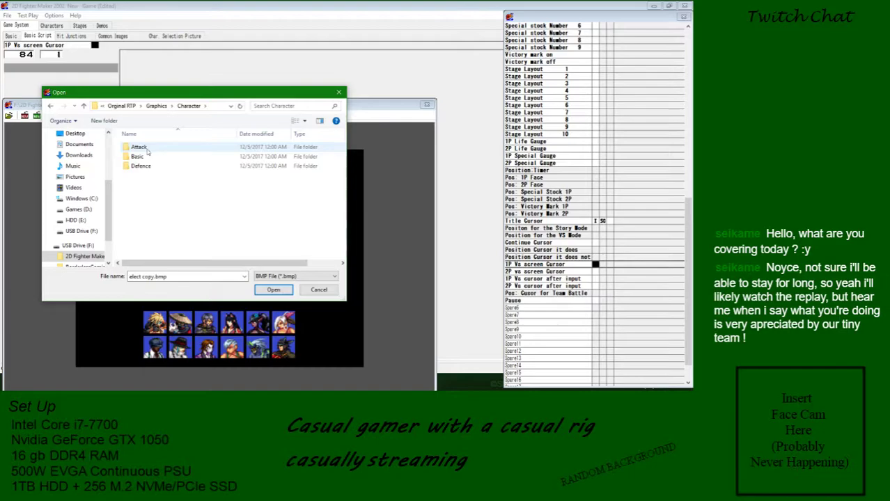
{"action": "left_click", "coordinate": [84, 106]}
{"action": "double_click", "coordinate": [139, 156]}
{"action": "left_click", "coordinate": [77, 107]}
{"action": "left_click", "coordinate": [84, 106]}
{"action": "double_click", "coordinate": [139, 166]}
{"action": "scroll", "coordinate": [280, 184], "scroll_direction": "down", "scroll_amount": 10}
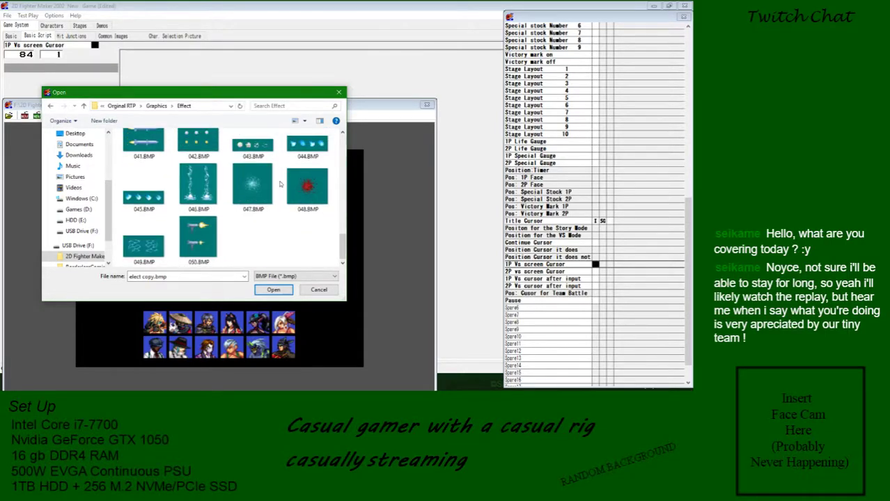
{"action": "left_click", "coordinate": [84, 105]}
{"action": "left_click", "coordinate": [145, 177]}
{"action": "double_click", "coordinate": [146, 178]}
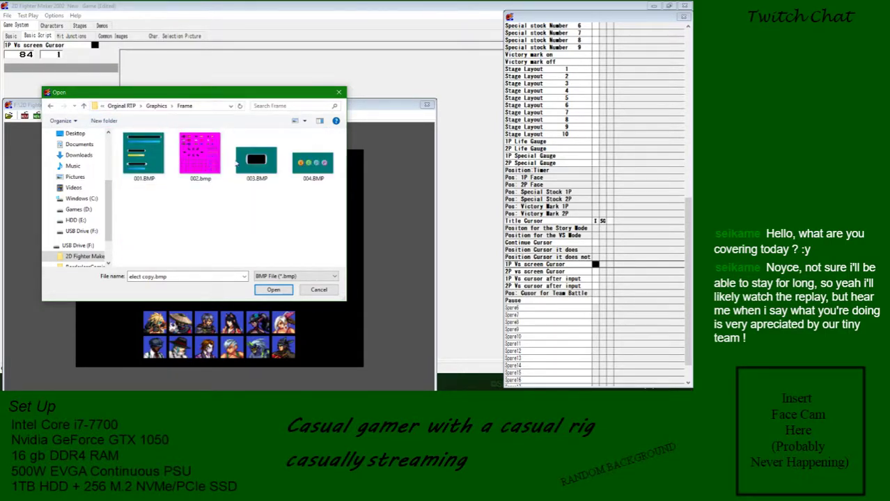
{"action": "left_click", "coordinate": [75, 106]}
{"action": "left_click", "coordinate": [83, 106]}
{"action": "double_click", "coordinate": [163, 185]}
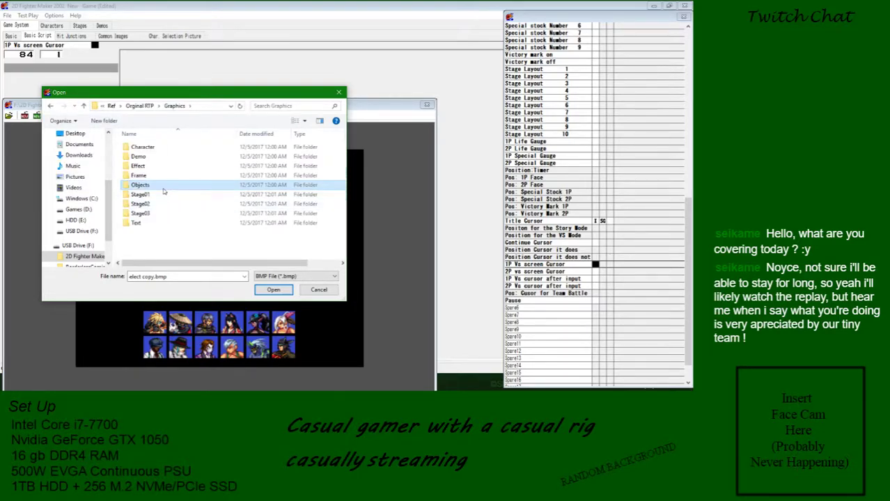
{"action": "scroll", "coordinate": [251, 191], "scroll_direction": "down", "scroll_amount": 2}
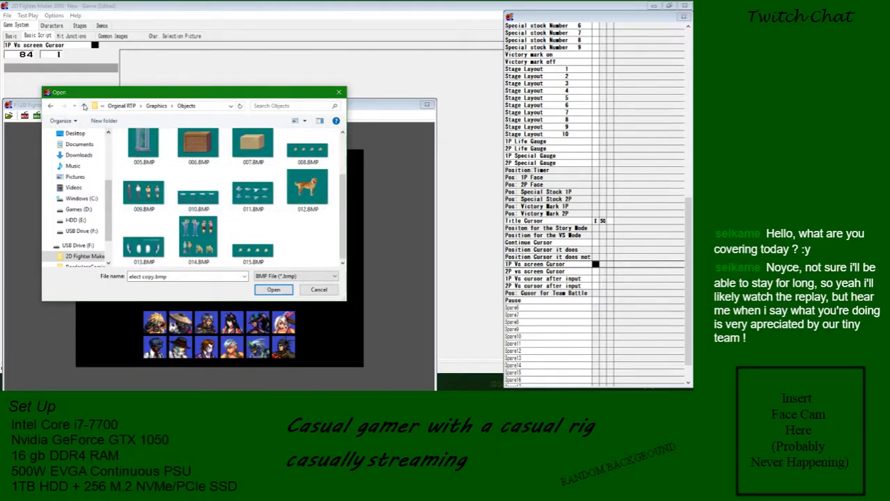
{"action": "left_click", "coordinate": [84, 106]}
{"action": "double_click", "coordinate": [167, 223]}
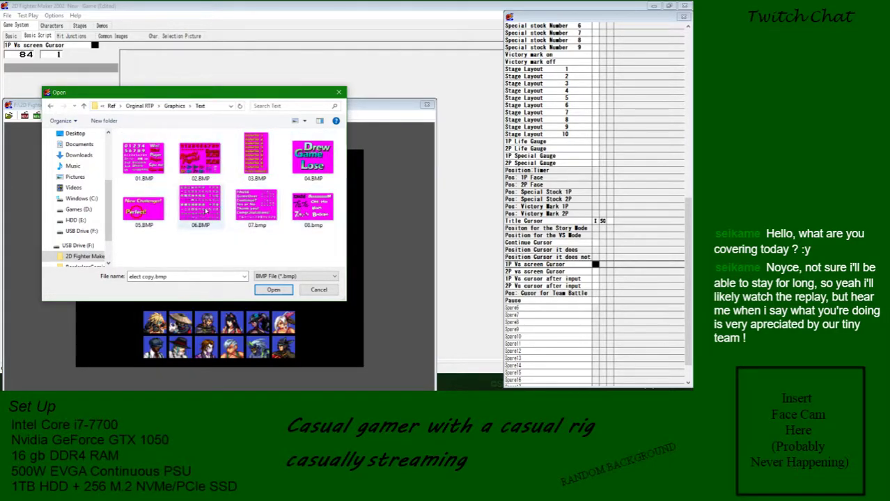
{"action": "left_click", "coordinate": [83, 106]}
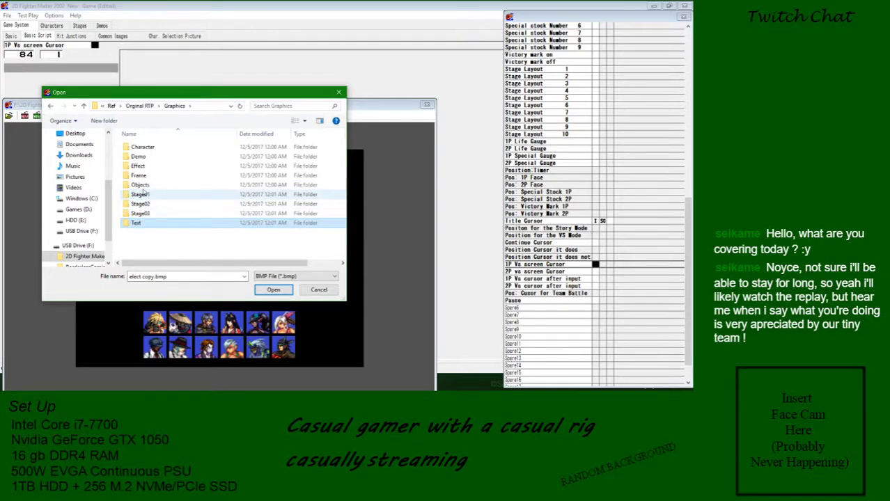
{"action": "double_click", "coordinate": [140, 185]}
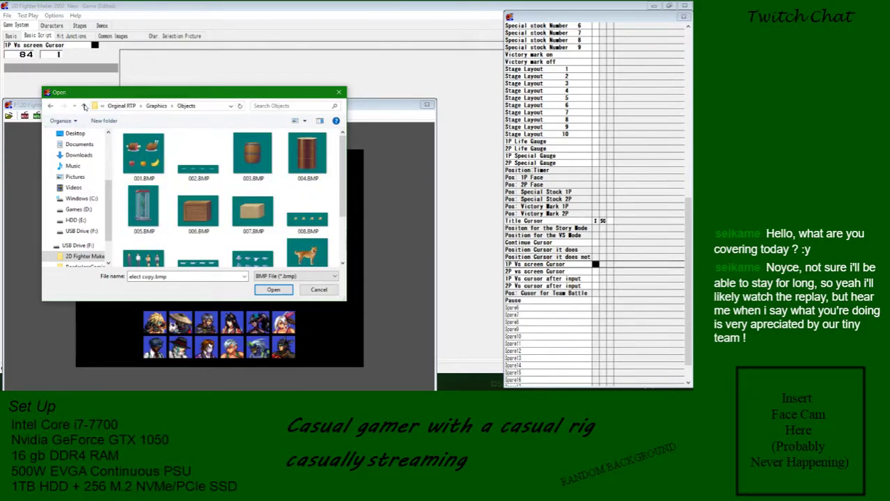
{"action": "left_click", "coordinate": [83, 106]}
{"action": "double_click", "coordinate": [148, 224]}
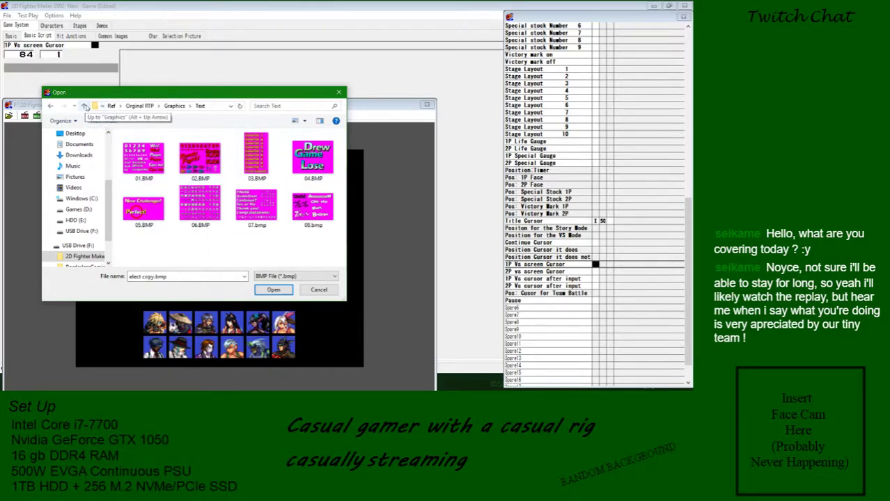
{"action": "left_click", "coordinate": [84, 106]}
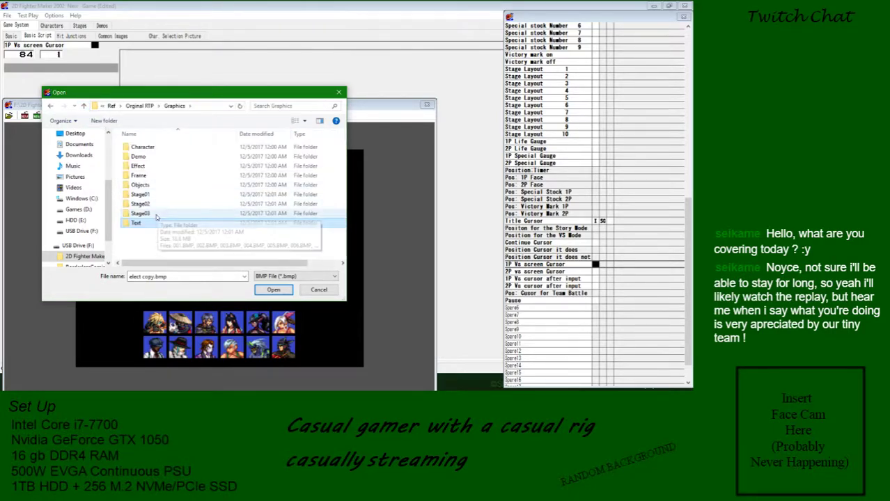
Load 002.bmp from the Frame folder and add its first red corner-bracket frame as the 1P Vs screen Cursor image
{"action": "double_click", "coordinate": [151, 175]}
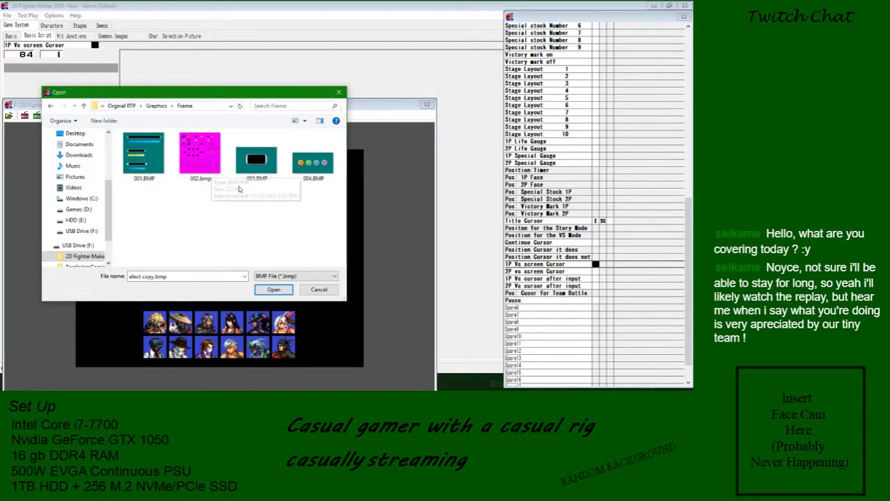
{"action": "double_click", "coordinate": [201, 157]}
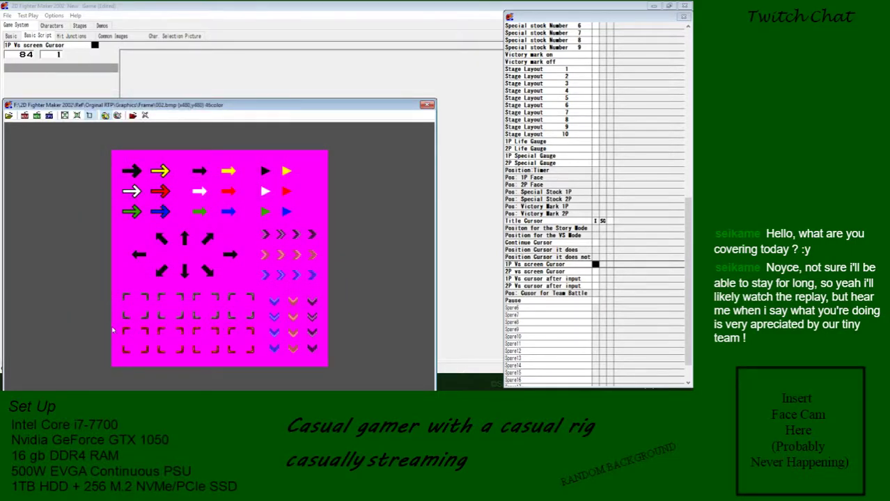
{"action": "left_click_drag", "start_coordinate": [119, 329], "coordinate": [150, 359]}
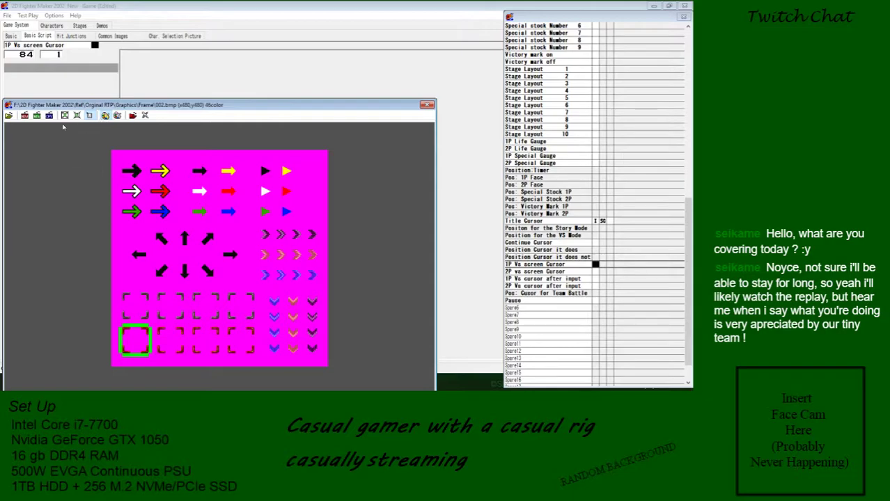
{"action": "left_click", "coordinate": [25, 116]}
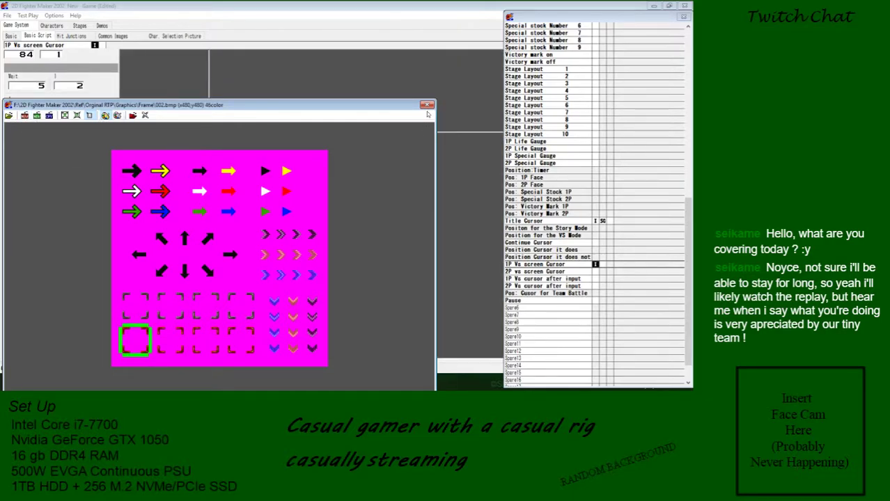
Add the first corner-bracket frame from the row above the red ones as the 2P vs screen Cursor image, and close the bitmap
{"action": "left_click", "coordinate": [595, 271]}
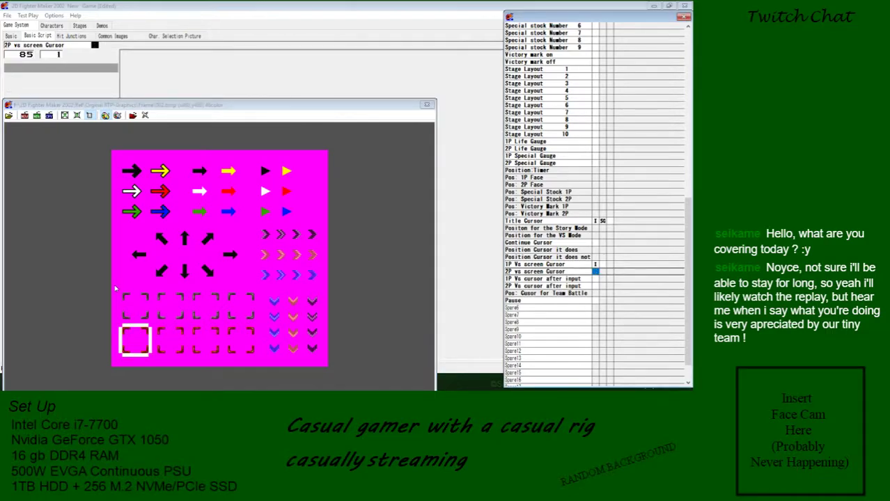
{"action": "left_click", "coordinate": [134, 305]}
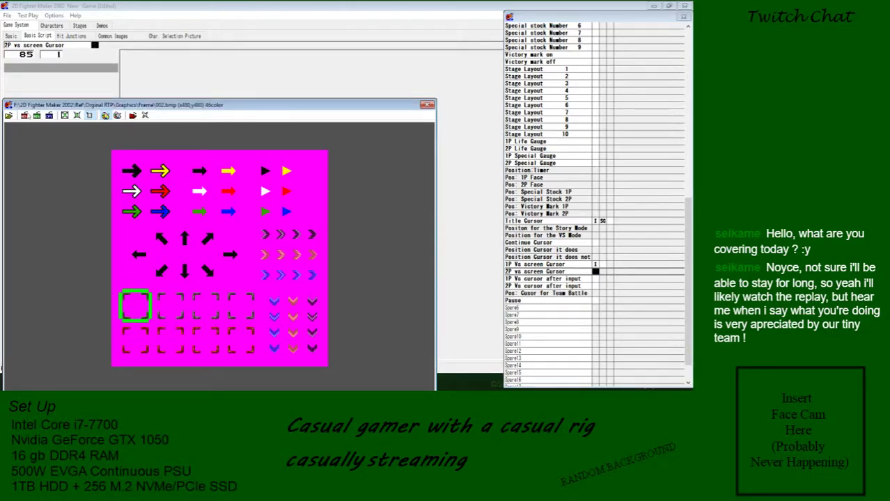
{"action": "left_click", "coordinate": [27, 115]}
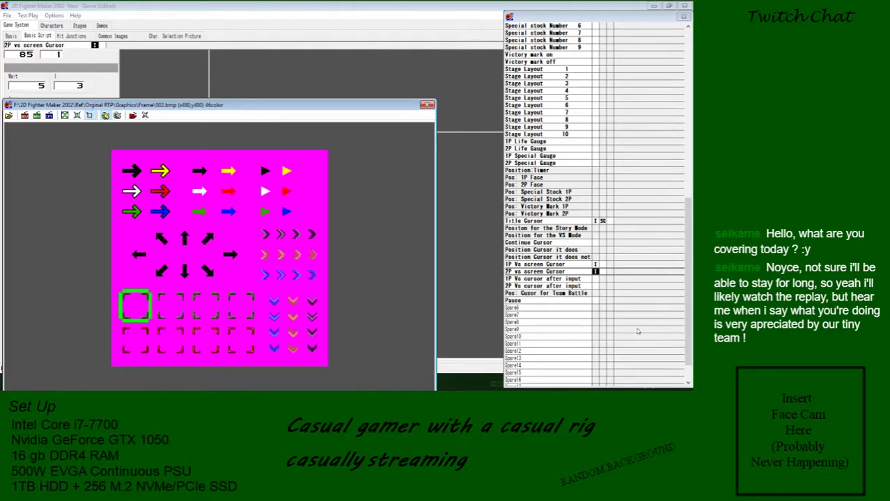
{"action": "left_click", "coordinate": [595, 279]}
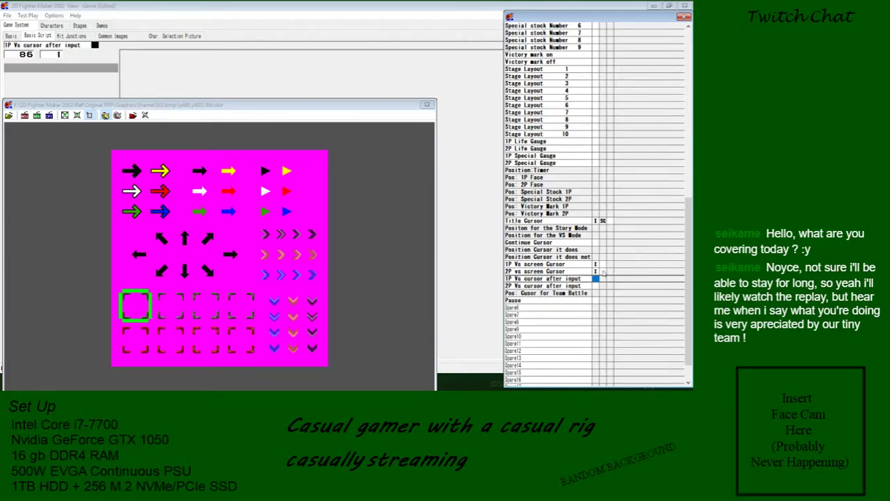
{"action": "left_click", "coordinate": [425, 106]}
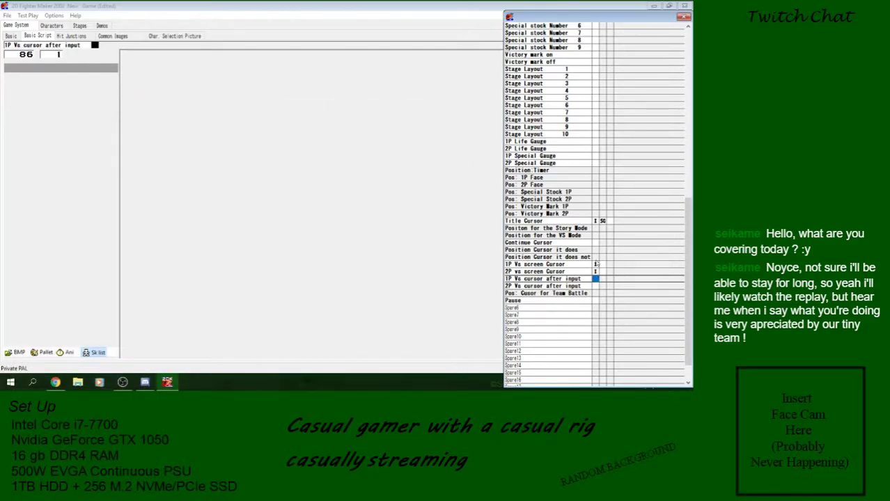
Fill the first blocks of 1P Vs cursor after input and 2P Vs cursor after input with copied Vs screen Cursor image blocks
{"action": "left_click", "coordinate": [595, 264]}
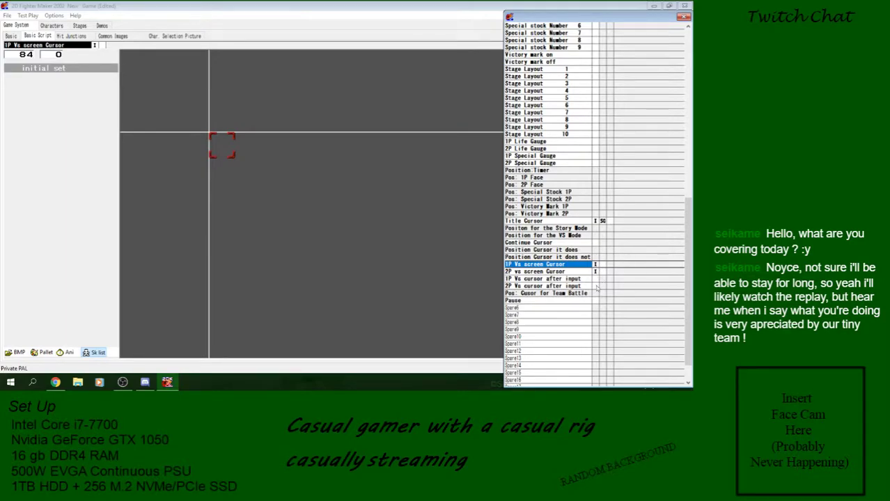
{"action": "left_click", "coordinate": [595, 285]}
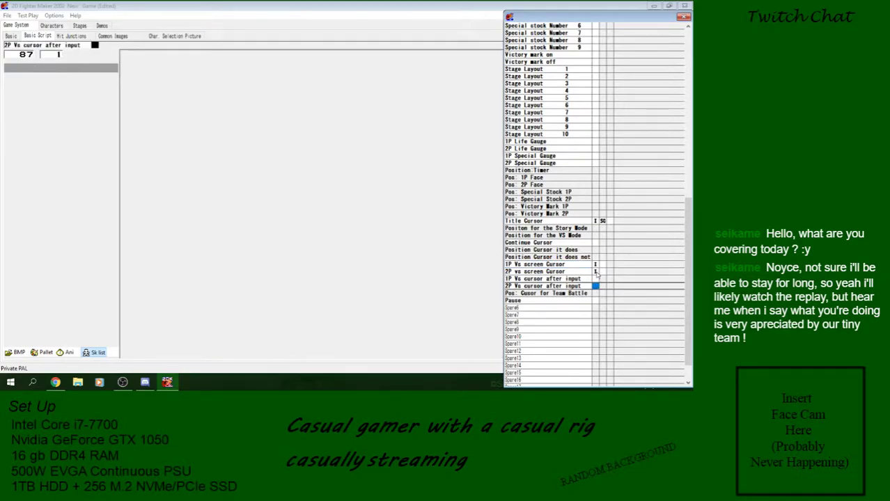
{"action": "left_click", "coordinate": [596, 264]}
{"action": "key", "text": "ctrl+c"}
{"action": "left_click", "coordinate": [596, 285]}
{"action": "key", "text": "ctrl+v"}
{"action": "left_click", "coordinate": [596, 279]}
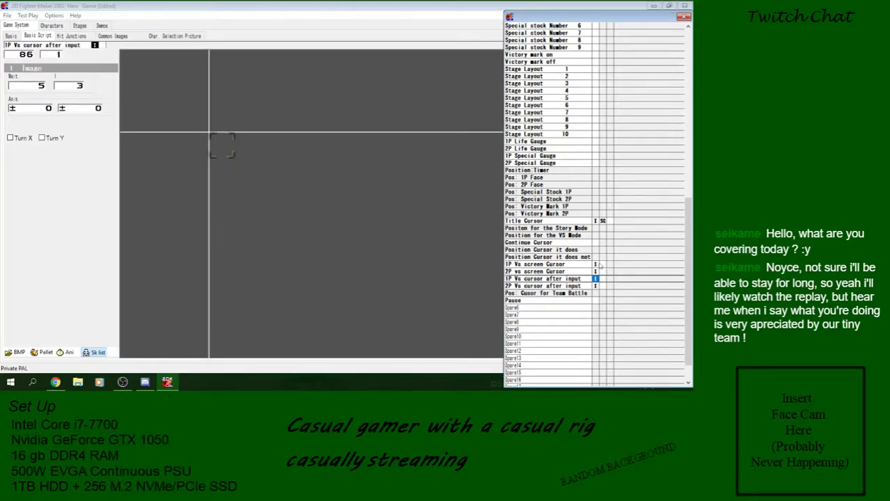
{"action": "left_click", "coordinate": [595, 264]}
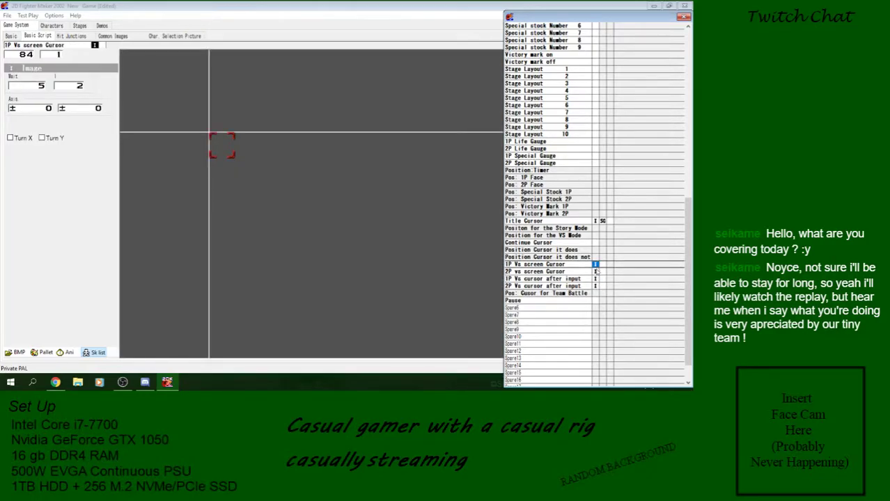
Add a GoTo block after the 1P Vs screen Cursor image, targeting that same skill's first block so the cursor loops
{"action": "left_click", "coordinate": [596, 278]}
{"action": "left_click", "coordinate": [595, 271]}
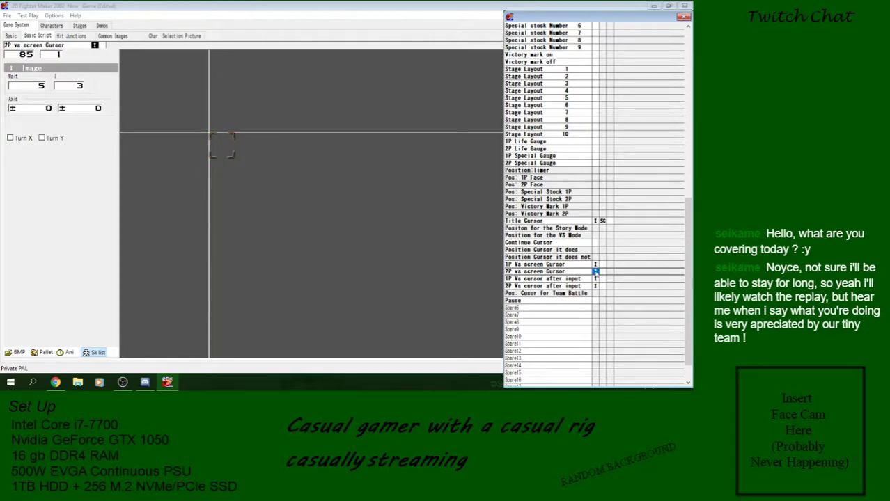
{"action": "left_click", "coordinate": [595, 286]}
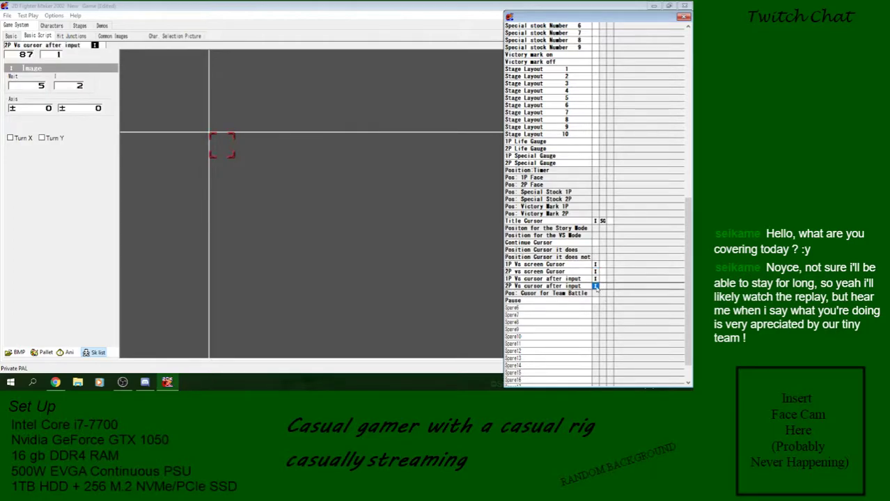
{"action": "left_click", "coordinate": [597, 265]}
{"action": "right_click", "coordinate": [597, 265]}
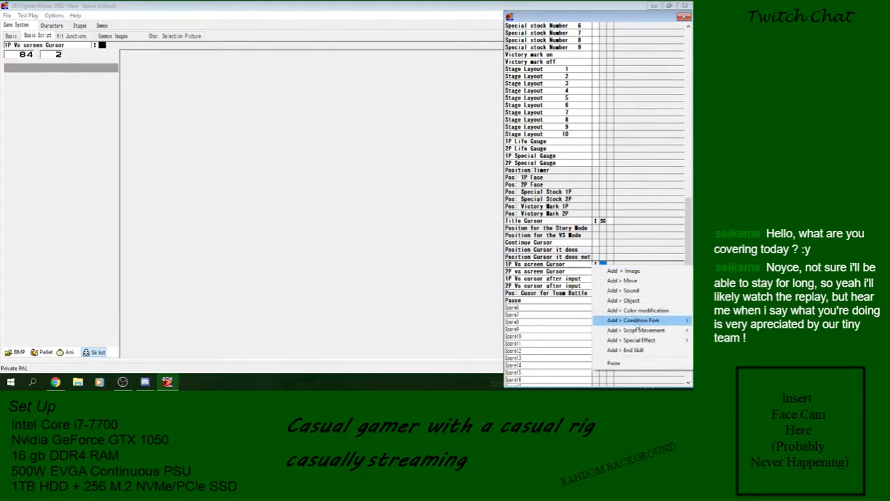
{"action": "mouse_move", "coordinate": [636, 322]}
{"action": "left_click", "coordinate": [540, 329]}
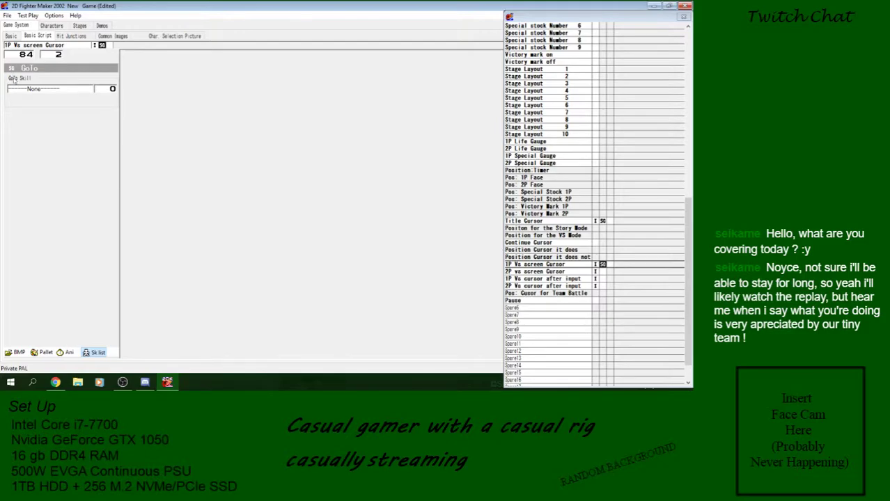
{"action": "left_click", "coordinate": [15, 89]}
{"action": "left_click_drag", "start_coordinate": [113, 183], "coordinate": [113, 348]}
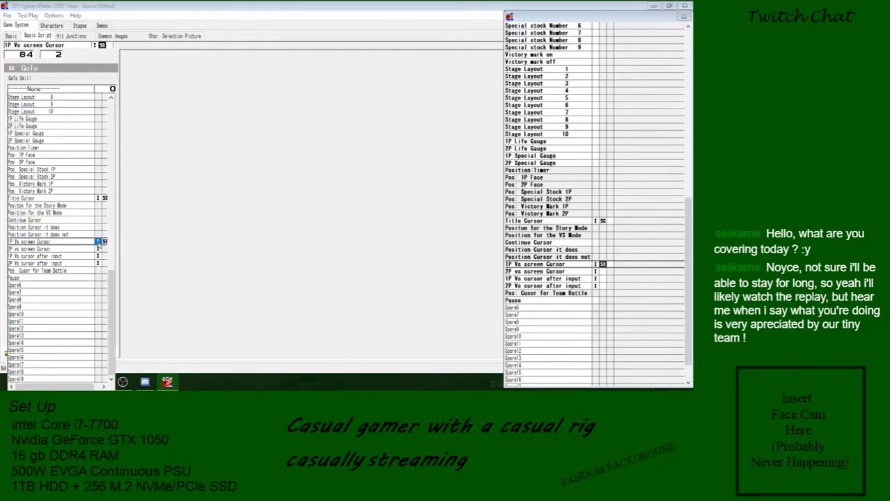
{"action": "left_click", "coordinate": [99, 243]}
Copy the GoTo block into the second blocks of 2P vs screen Cursor, 1P Vs cursor after input and 2P Vs cursor after input
{"action": "left_click", "coordinate": [602, 264]}
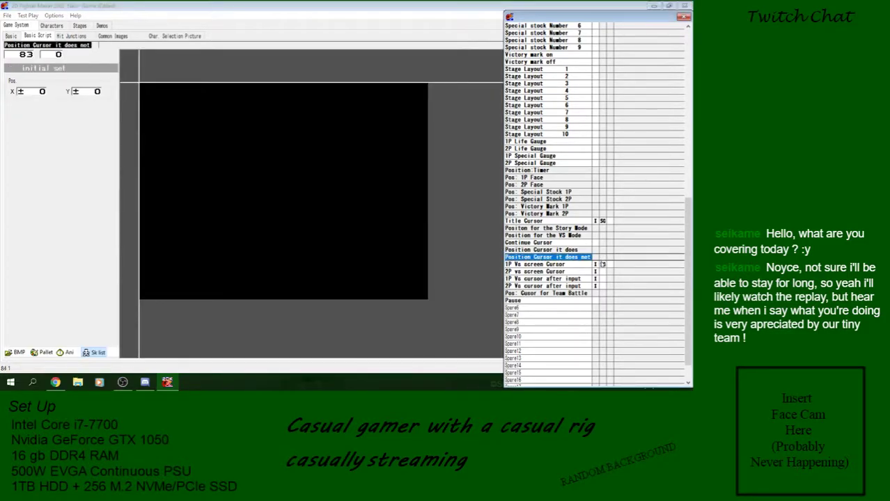
{"action": "left_click", "coordinate": [602, 272]}
{"action": "left_click", "coordinate": [602, 278]}
{"action": "left_click", "coordinate": [603, 286]}
Retarget the GoTo of 2P vs screen Cursor to its own first block
{"action": "left_click", "coordinate": [602, 272]}
{"action": "left_click", "coordinate": [57, 92]}
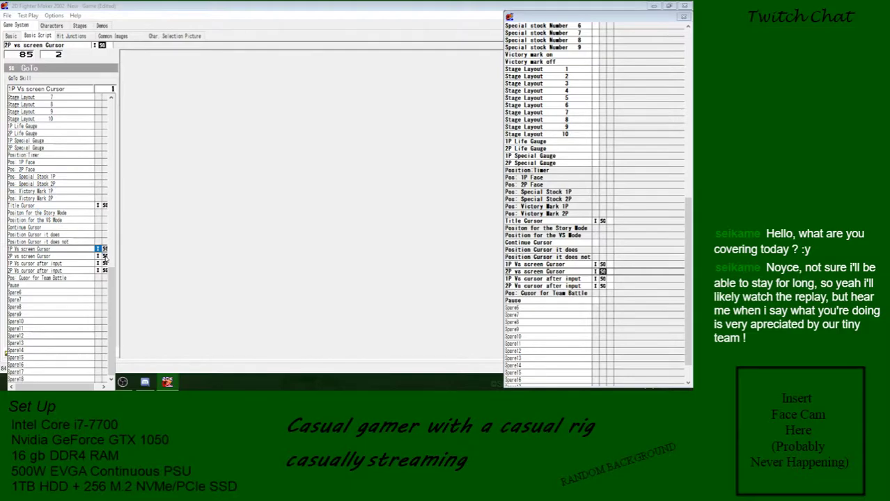
{"action": "left_click", "coordinate": [70, 249]}
Open the GoTo block of 1P Vs cursor after input
{"action": "left_click", "coordinate": [602, 278]}
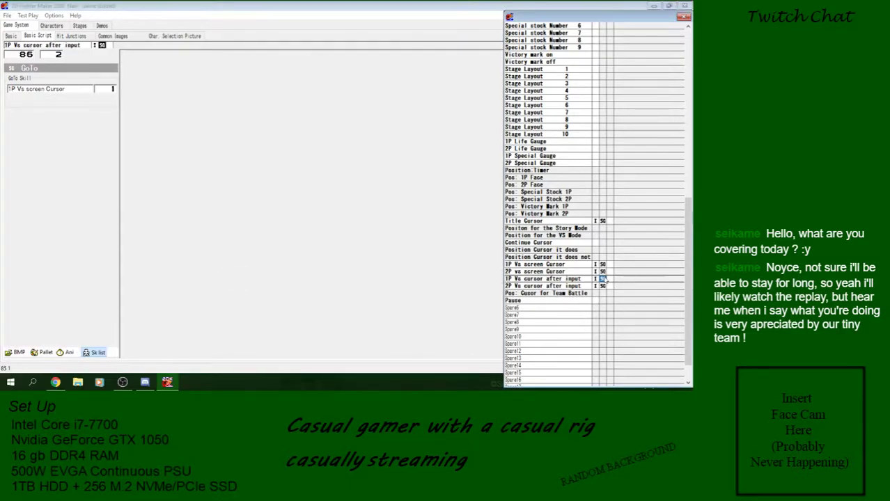
Point the GoTo skills of '1P Vs cursor after input' and '2P Vs cursor after input' to each script's own image block and save the game
{"action": "left_click", "coordinate": [57, 89]}
{"action": "left_click", "coordinate": [99, 264]}
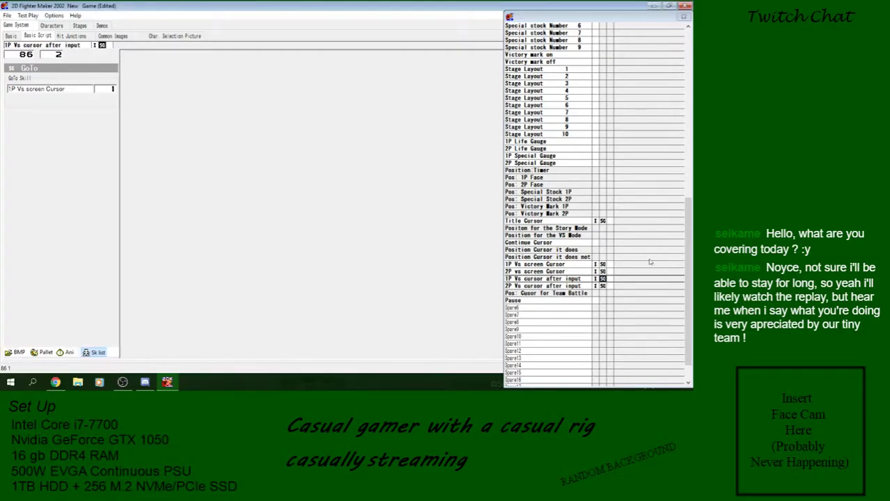
{"action": "left_click", "coordinate": [603, 286]}
{"action": "left_click", "coordinate": [31, 90]}
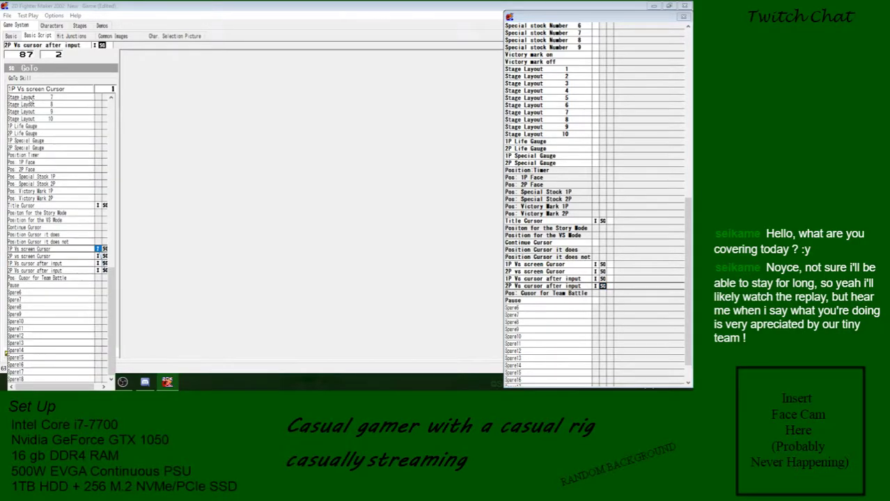
{"action": "left_click", "coordinate": [97, 271]}
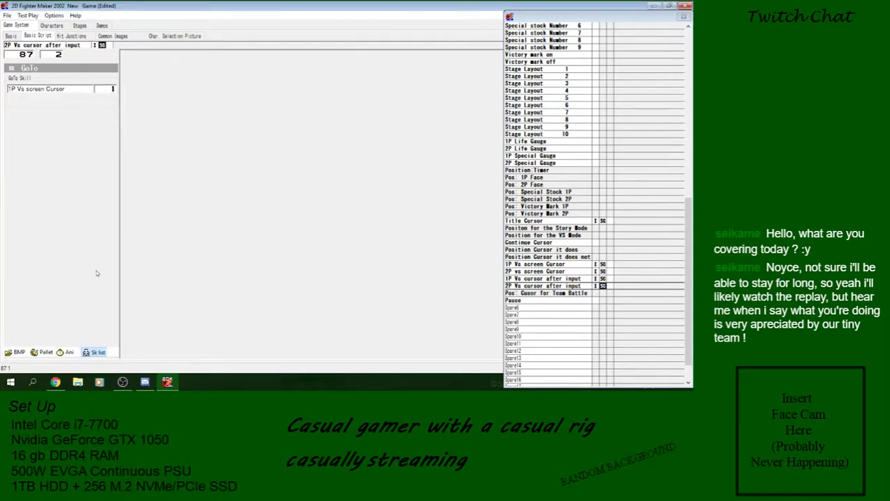
{"action": "left_click", "coordinate": [571, 267]}
{"action": "left_click", "coordinate": [6, 15]}
{"action": "left_click", "coordinate": [21, 49]}
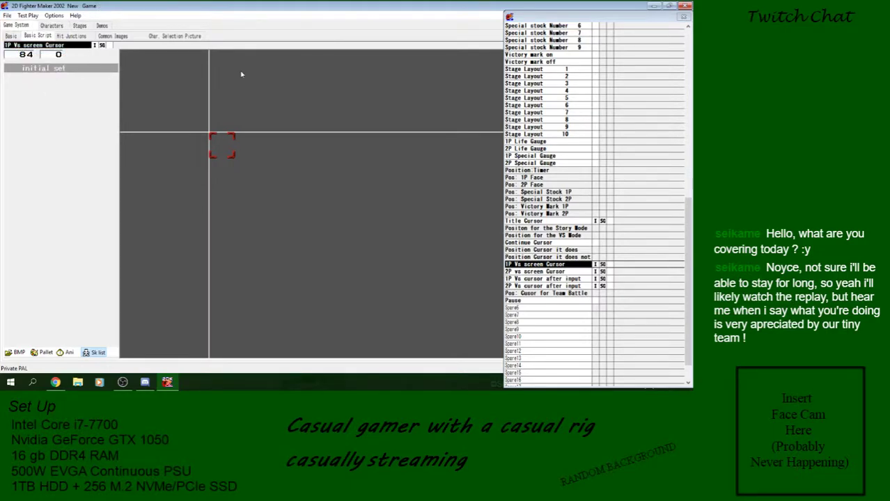
In the character selection picture settings, set the character start position to X 300, Y 300 and the distances between characters to 55 and 57
{"action": "left_click", "coordinate": [171, 37]}
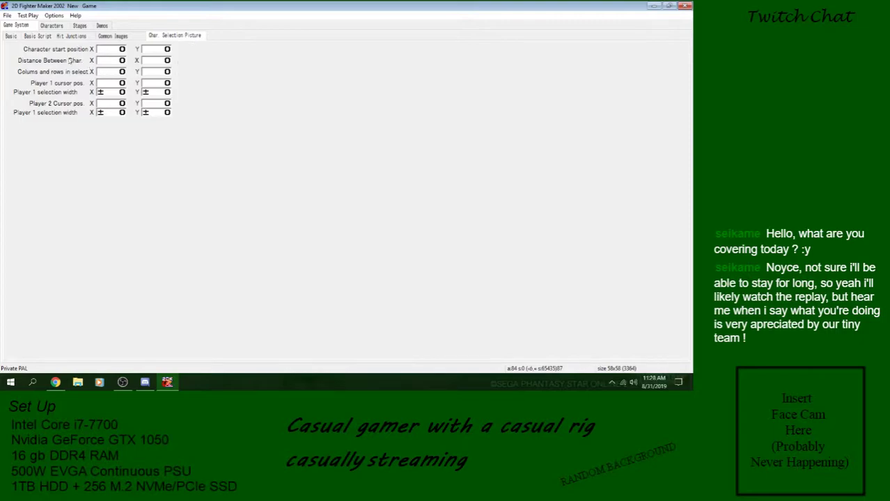
{"action": "left_click", "coordinate": [107, 51]}
{"action": "left_click", "coordinate": [158, 50]}
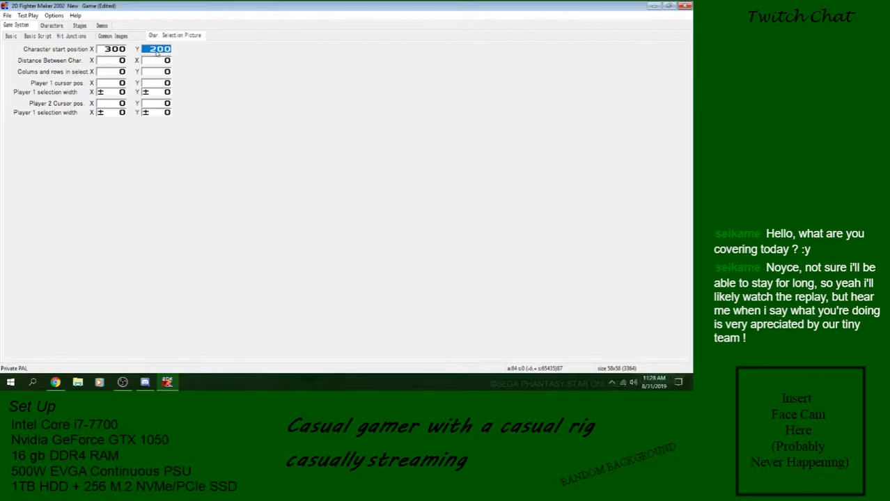
{"action": "right_click", "coordinate": [154, 50]}
{"action": "key", "text": "Tab"}
{"action": "scroll", "coordinate": [118, 64], "scroll_direction": "up", "scroll_amount": 1}
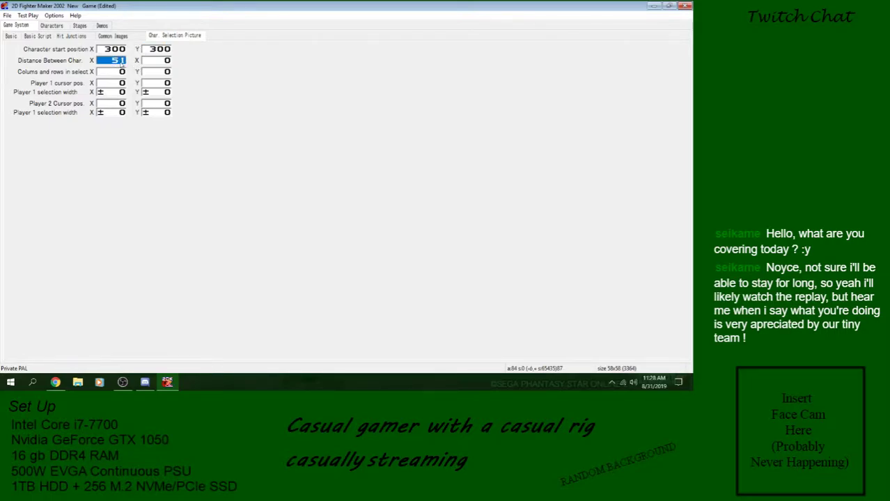
{"action": "left_click", "coordinate": [162, 64]}
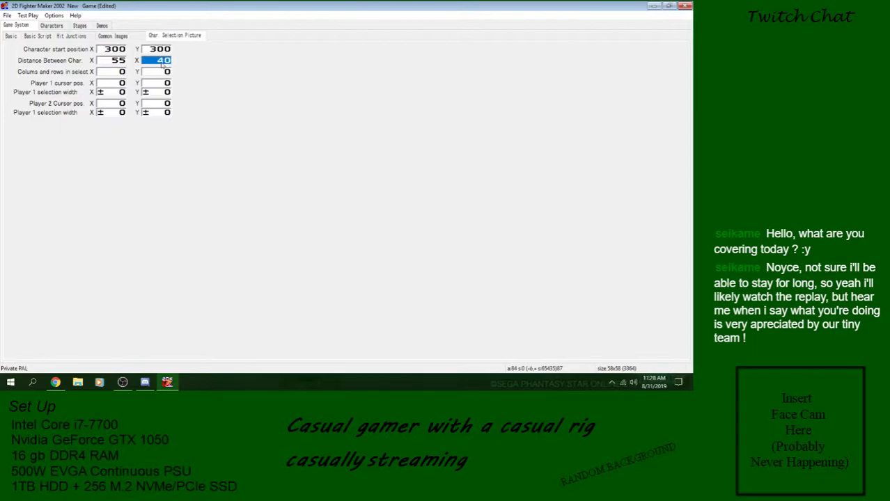
{"action": "scroll", "coordinate": [168, 64], "scroll_direction": "up", "scroll_amount": 3}
{"action": "left_click", "coordinate": [7, 15]}
{"action": "left_click", "coordinate": [24, 55]}
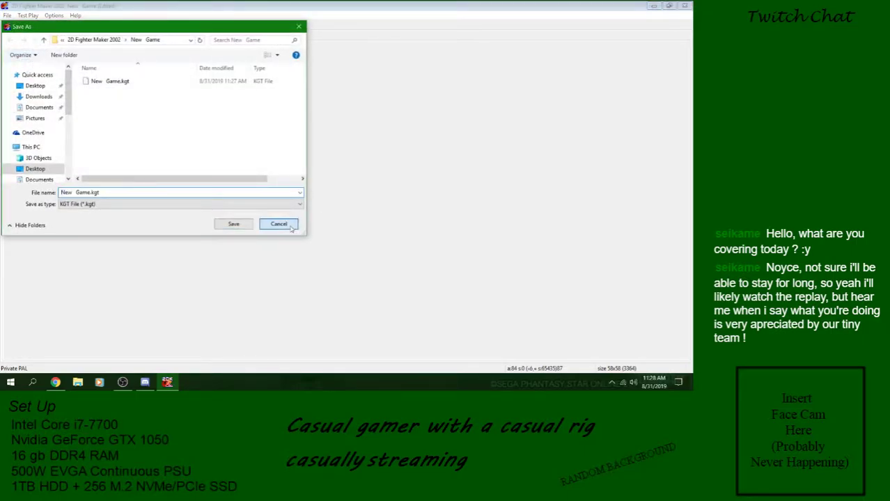
{"action": "left_click", "coordinate": [276, 222]}
Set the select screen's columns and rows to X 2 and Y 6, saving the game
{"action": "left_click", "coordinate": [7, 15]}
{"action": "left_click", "coordinate": [32, 49]}
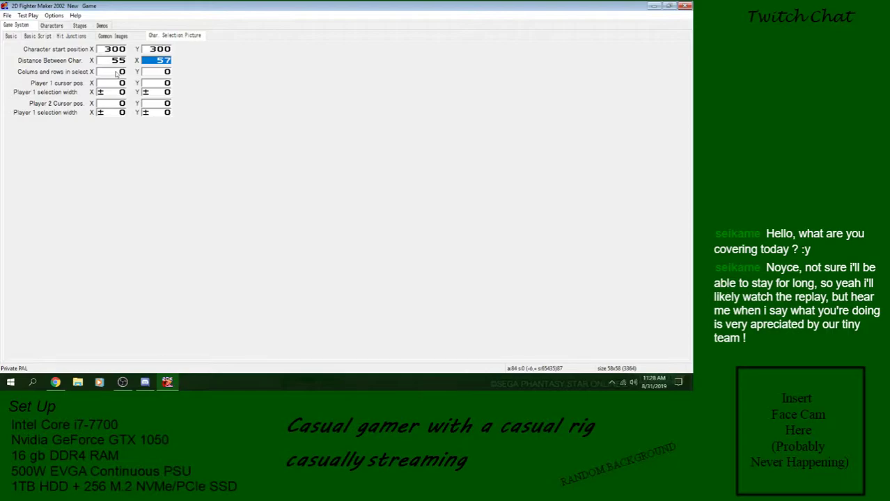
{"action": "left_click", "coordinate": [122, 74]}
{"action": "type", "text": "2"}
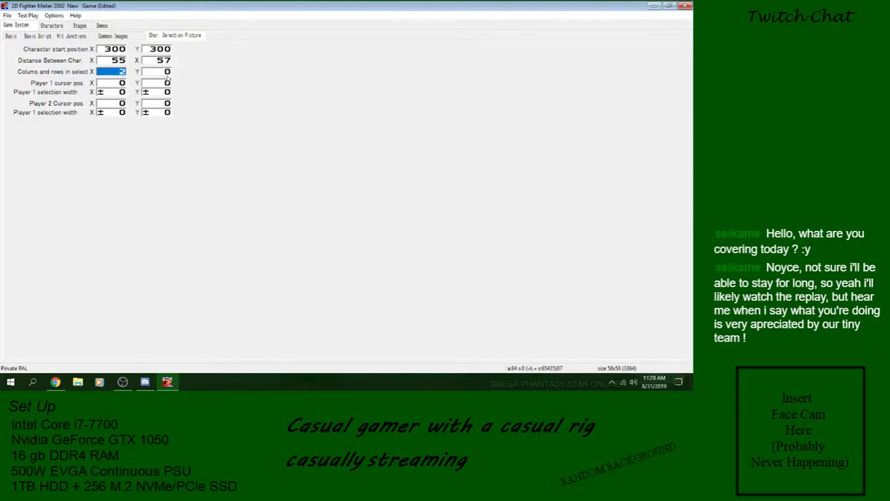
{"action": "left_click", "coordinate": [162, 74]}
{"action": "type", "text": "1"}
{"action": "left_click", "coordinate": [6, 16]}
{"action": "left_click", "coordinate": [21, 47]}
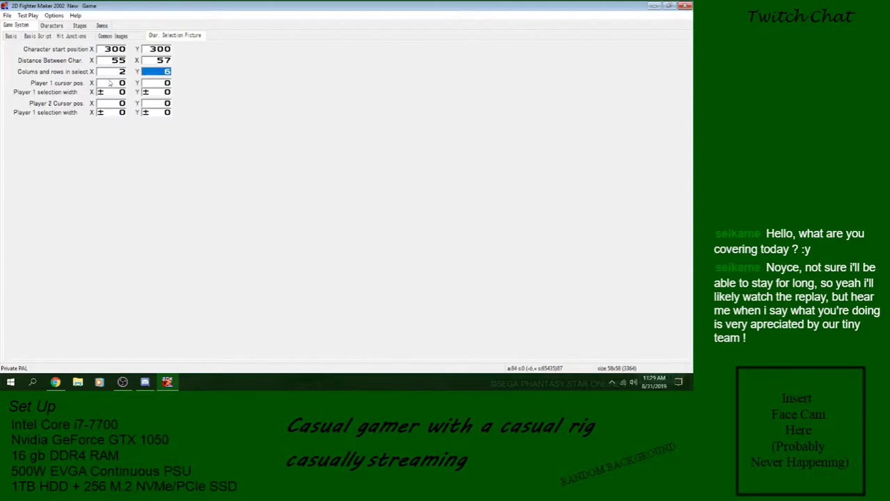
Assign the Main Menu demo to Title and the Character Select demo to the 1P, VS single and Vs Team character selections
{"action": "left_click", "coordinate": [23, 17]}
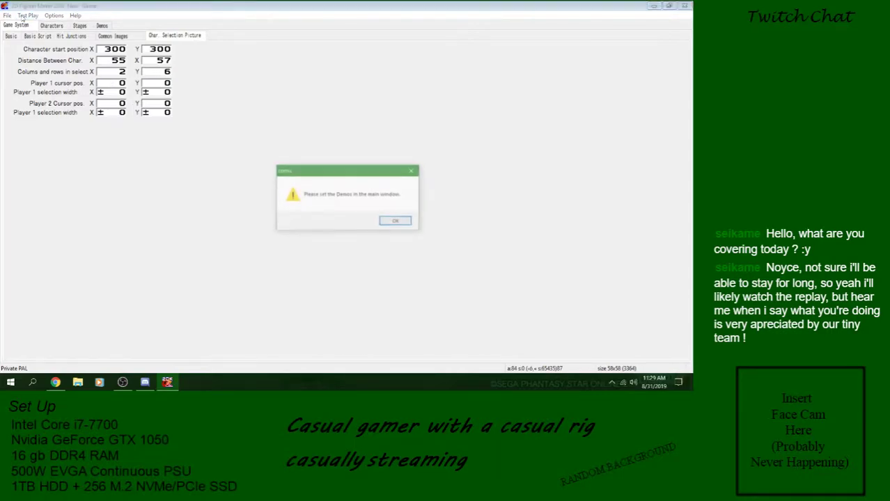
{"action": "left_click", "coordinate": [396, 221]}
{"action": "left_click", "coordinate": [10, 35]}
{"action": "left_click", "coordinate": [127, 115]}
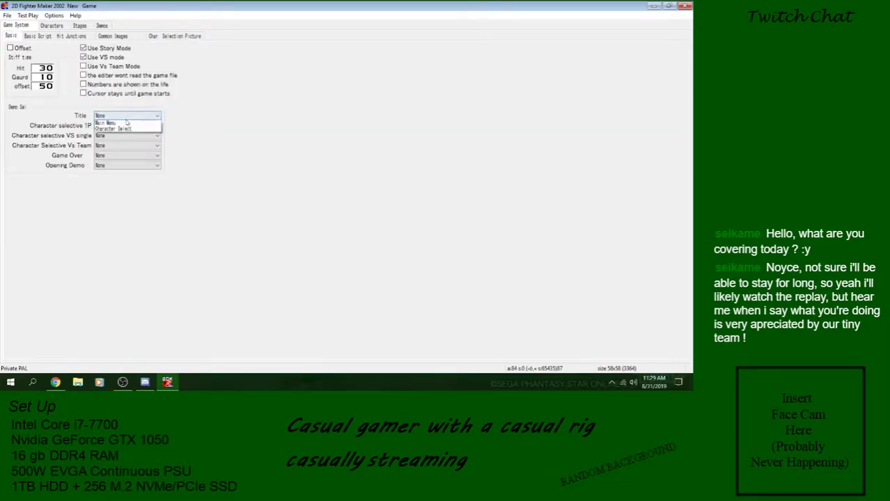
{"action": "left_click", "coordinate": [124, 129]}
{"action": "left_click", "coordinate": [126, 126]}
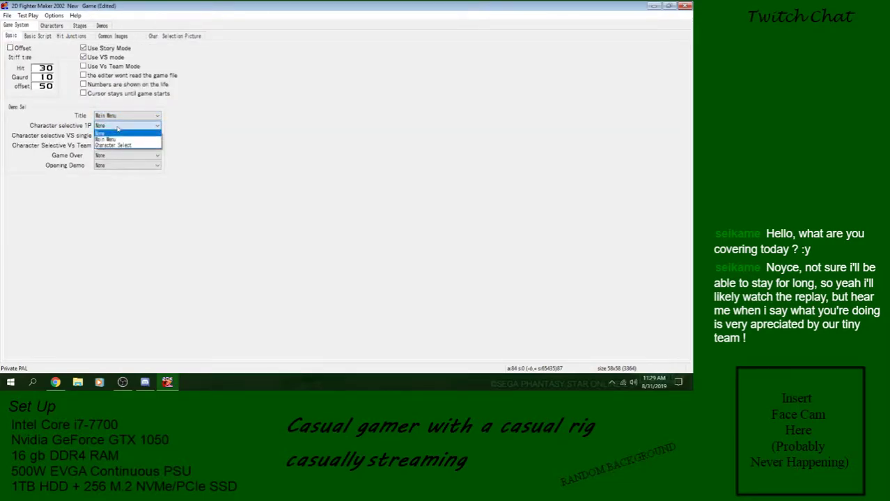
{"action": "left_click", "coordinate": [124, 144]}
{"action": "left_click", "coordinate": [124, 135]}
{"action": "left_click", "coordinate": [124, 154]}
{"action": "left_click", "coordinate": [125, 145]}
{"action": "left_click", "coordinate": [127, 161]}
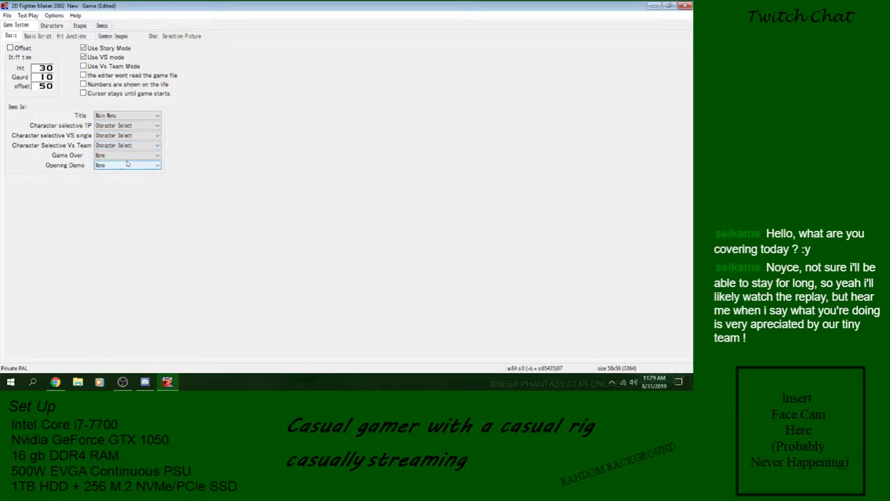
Save the game and launch a test play starting from the title, entering Versus Mode
{"action": "left_click", "coordinate": [44, 27]}
{"action": "left_click", "coordinate": [15, 26]}
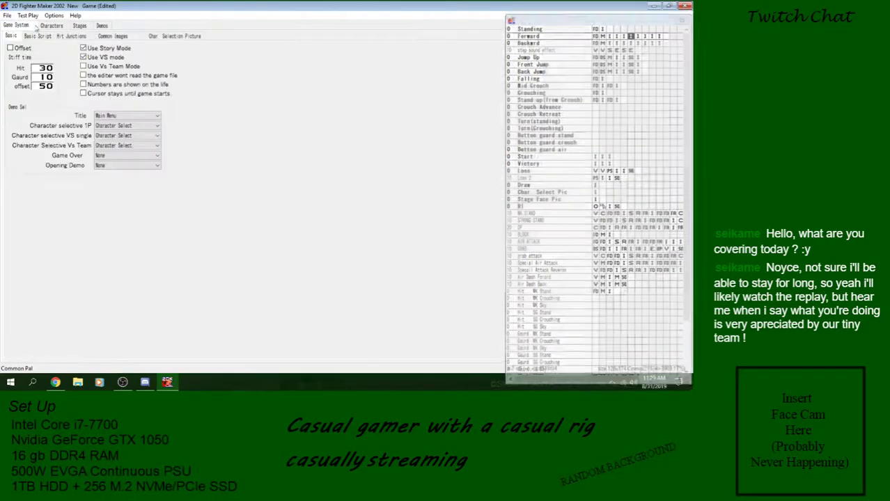
{"action": "left_click", "coordinate": [40, 36]}
{"action": "left_click", "coordinate": [7, 16]}
{"action": "left_click", "coordinate": [28, 16]}
{"action": "left_click", "coordinate": [155, 103]}
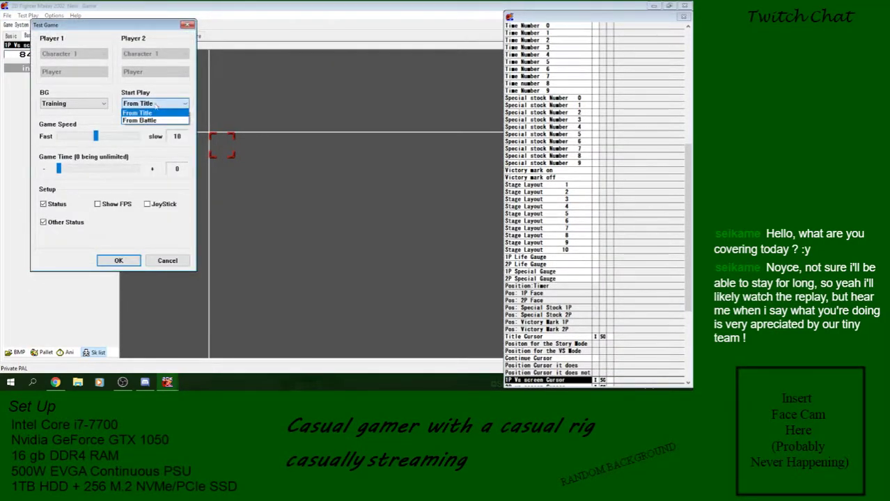
{"action": "left_click", "coordinate": [143, 112]}
{"action": "left_click", "coordinate": [107, 259]}
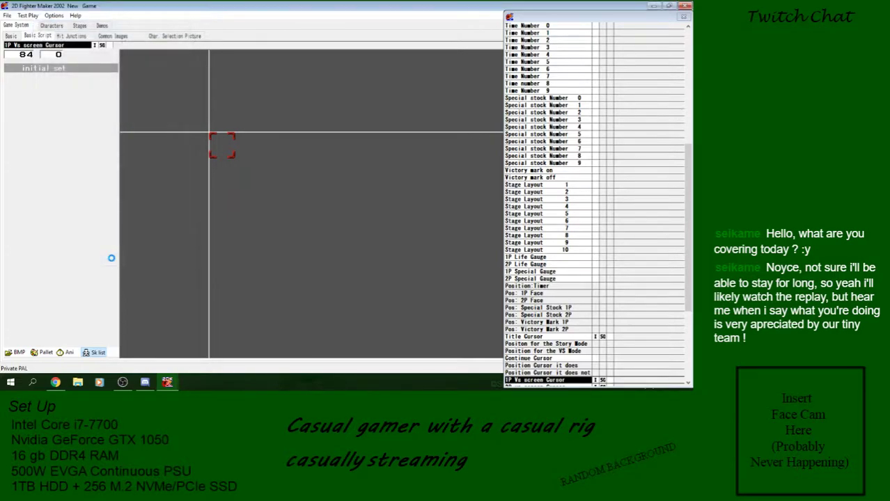
{"action": "key", "text": "Down"}
{"action": "key", "text": "Return"}
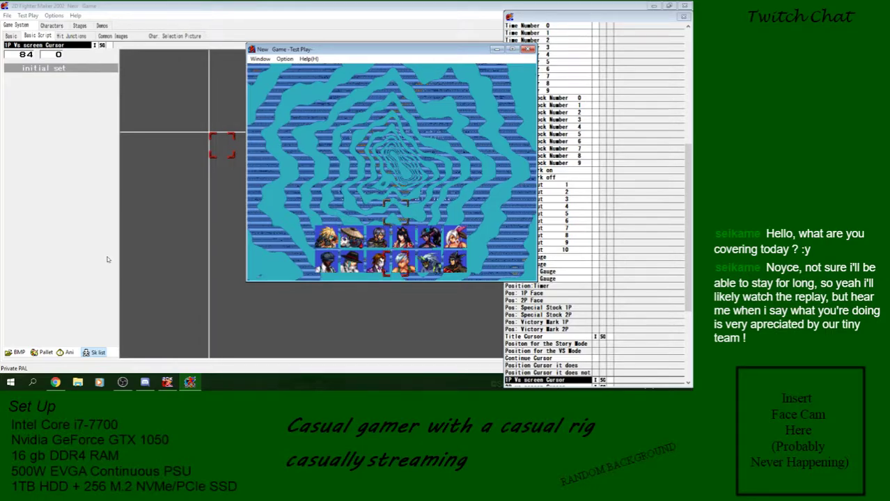
Move the selection cursor in several directions on the character select screen, and close the test play
{"action": "key", "text": "Up"}
{"action": "key", "text": "Down"}
{"action": "key", "text": "Right"}
{"action": "key", "text": "Left"}
{"action": "key", "text": "Down"}
{"action": "left_click", "coordinate": [529, 49]}
Set the select screen's columns and rows to X 6, Y 2 and the character start position to X 100, Y 200, saving the game
{"action": "left_click", "coordinate": [183, 35]}
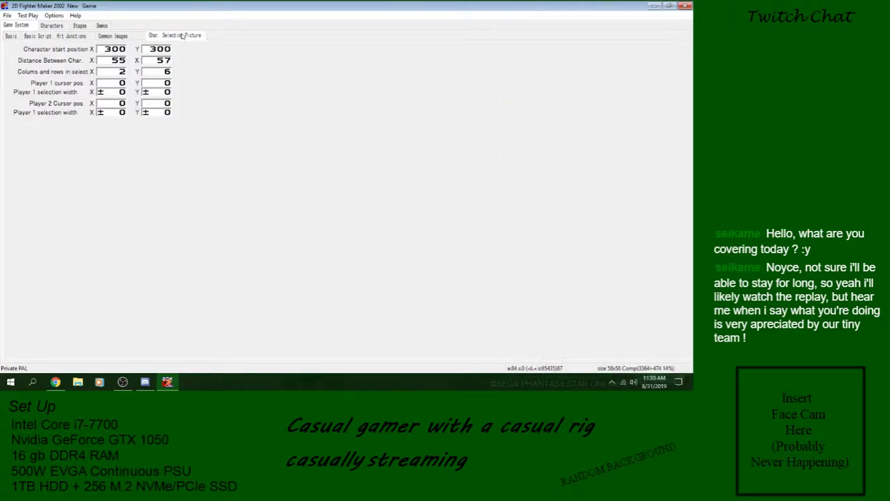
{"action": "left_click_drag", "start_coordinate": [123, 75], "coordinate": [167, 75]}
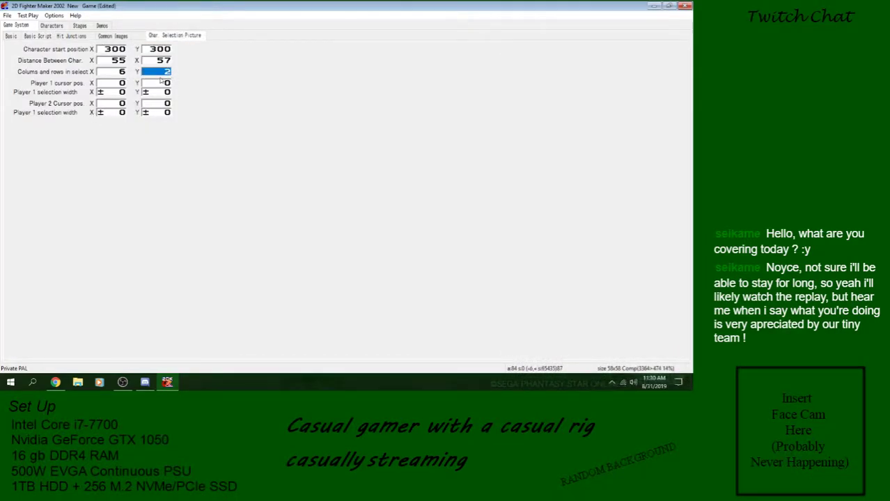
{"action": "left_click_drag", "start_coordinate": [110, 53], "coordinate": [110, 54]}
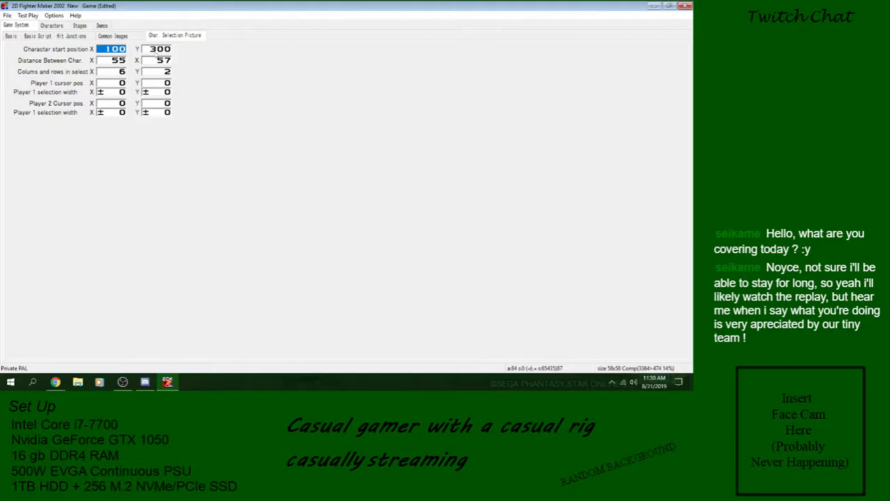
{"action": "left_click_drag", "start_coordinate": [154, 52], "coordinate": [154, 54]}
{"action": "right_click", "coordinate": [152, 52]}
{"action": "right_click", "coordinate": [153, 52]}
{"action": "left_click", "coordinate": [6, 15]}
{"action": "left_click", "coordinate": [21, 48]}
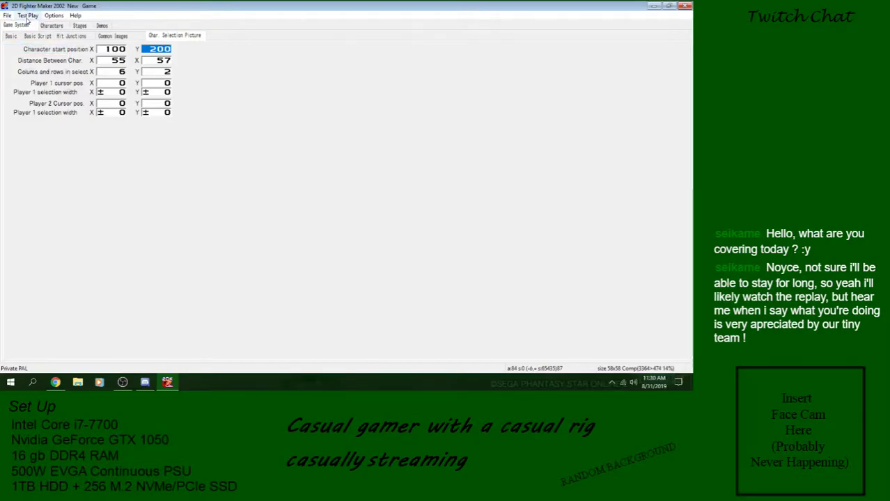
Test play the game up to the character select screen to check the cursor placement, and close it
{"action": "left_click", "coordinate": [28, 15]}
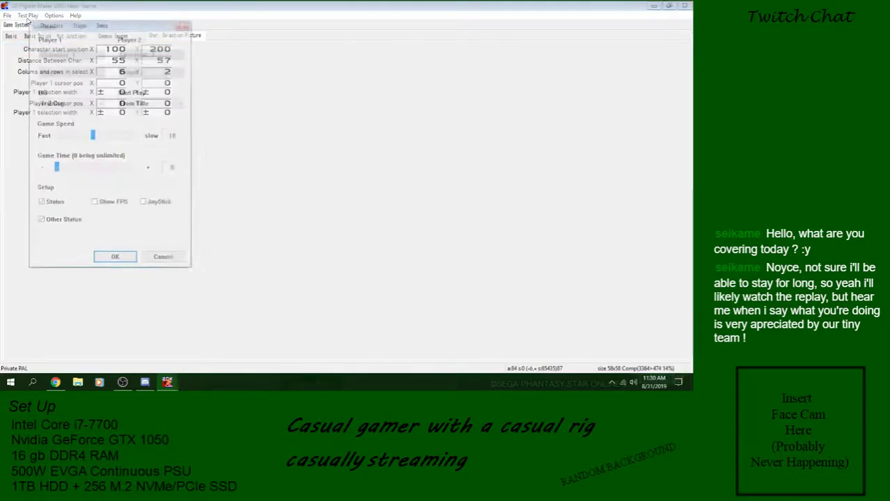
{"action": "left_click", "coordinate": [115, 257]}
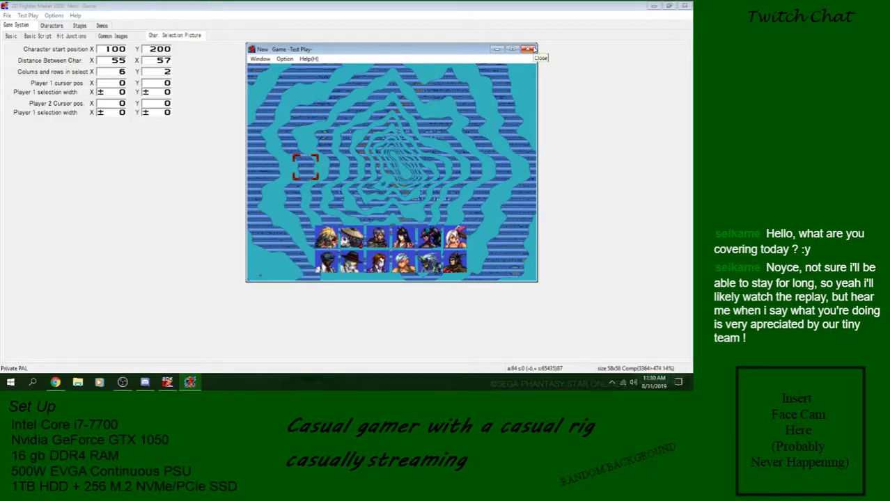
{"action": "left_click", "coordinate": [530, 49]}
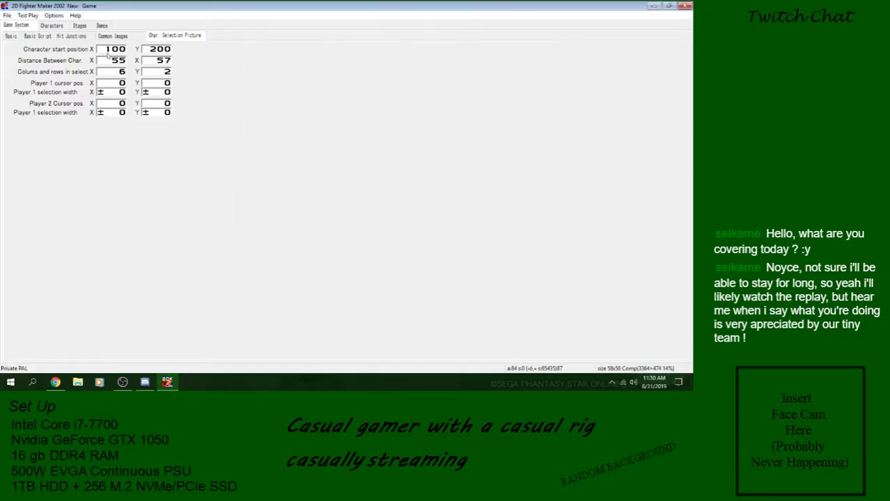
Set the character start position to X 130 and Y 400 and save the game
{"action": "double_click", "coordinate": [153, 50]}
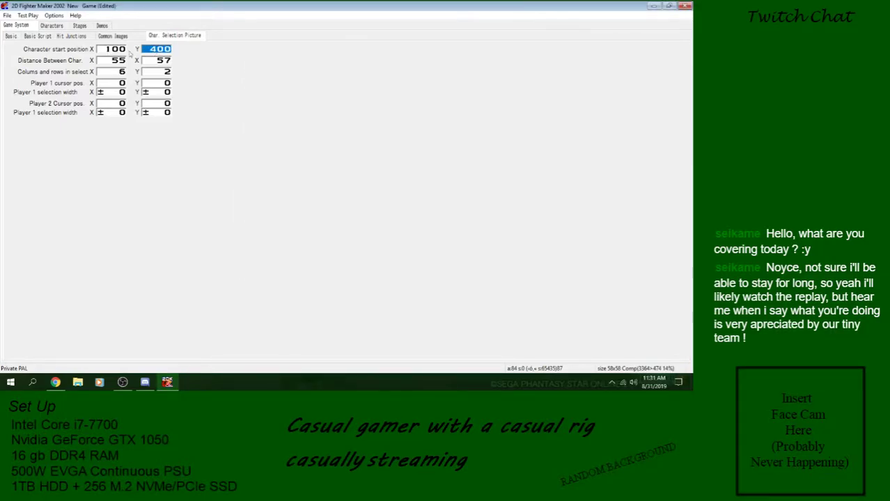
{"action": "triple_click", "coordinate": [116, 52]}
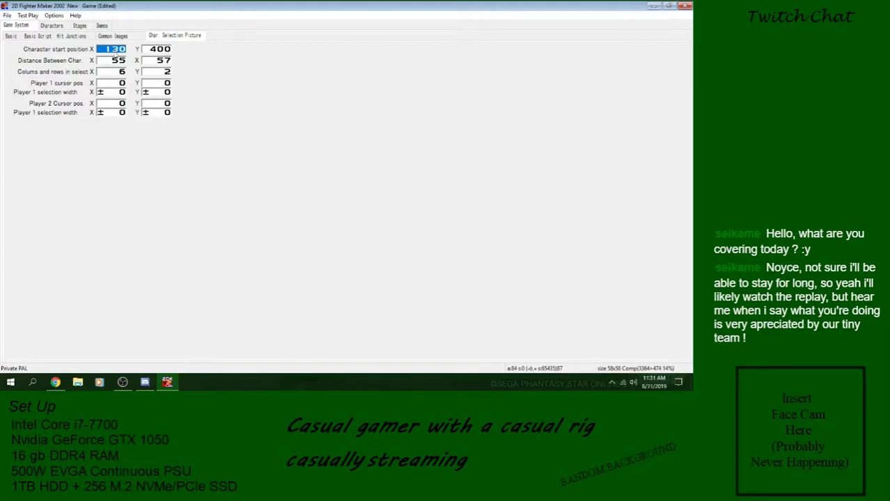
{"action": "left_click", "coordinate": [7, 15]}
{"action": "left_click", "coordinate": [21, 47]}
Test play Versus Mode to check the cursor placement against the character portraits, and close the test window
{"action": "left_click", "coordinate": [30, 18]}
{"action": "left_click", "coordinate": [116, 257]}
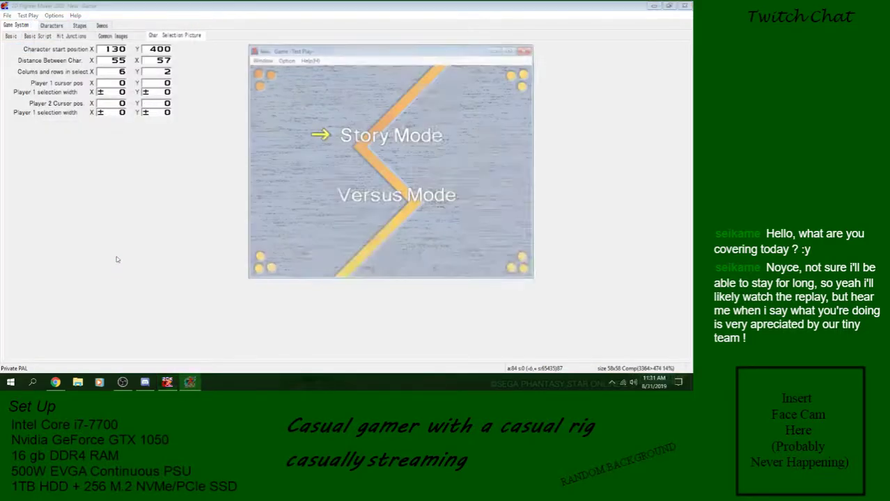
{"action": "key", "text": "Down"}
{"action": "key", "text": "z"}
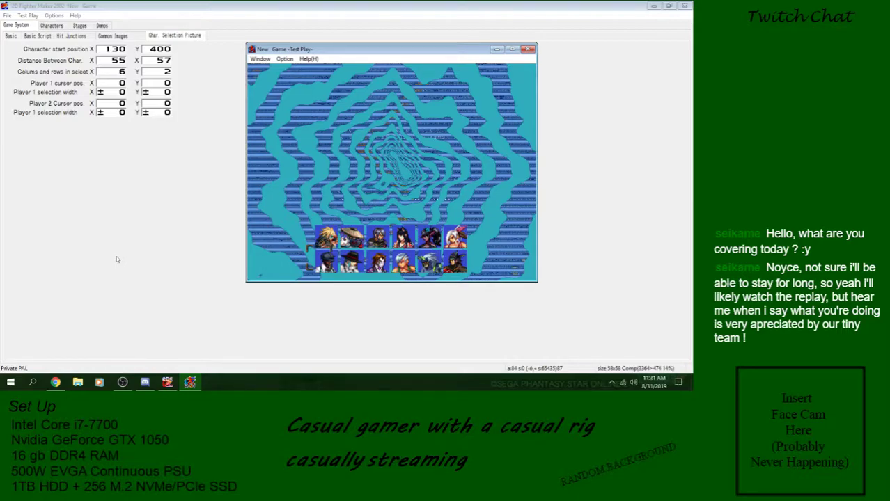
{"action": "left_click", "coordinate": [528, 49]}
Set the character start position to X 160 and Y 350 and save the game
{"action": "left_click", "coordinate": [161, 50]}
{"action": "scroll", "coordinate": [161, 49], "scroll_direction": "down", "scroll_amount": 1}
{"action": "left_click", "coordinate": [116, 50]}
{"action": "scroll", "coordinate": [115, 51], "scroll_direction": "up", "scroll_amount": 3}
{"action": "left_click", "coordinate": [7, 15]}
{"action": "left_click", "coordinate": [24, 46]}
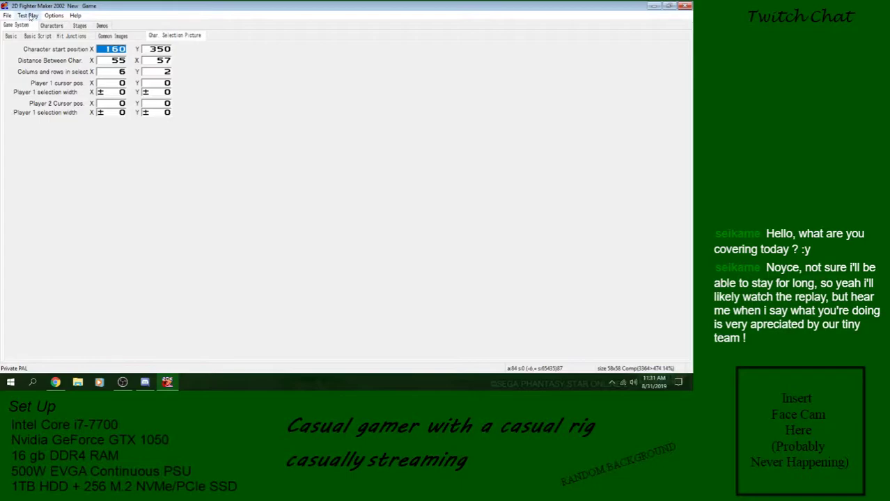
Test play Story Mode to check how the cursor lines up with the first portrait, and close the test window
{"action": "left_click", "coordinate": [28, 15]}
{"action": "left_click", "coordinate": [112, 256]}
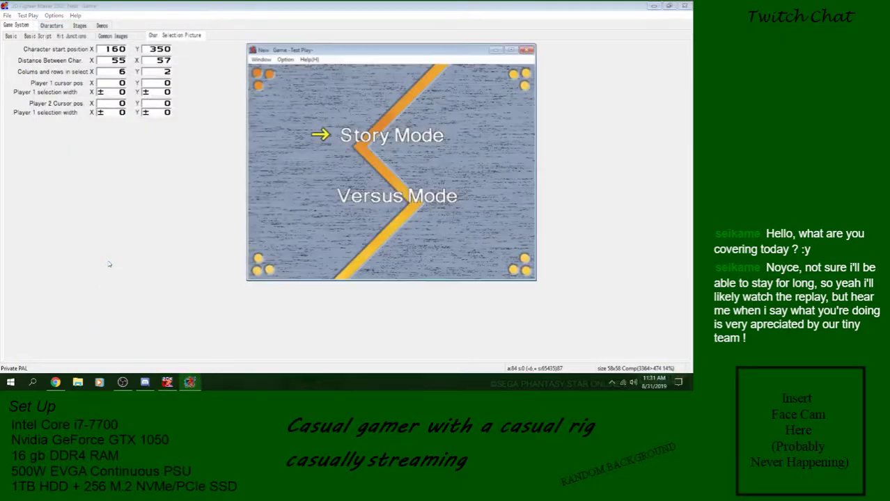
{"action": "key", "text": "Return"}
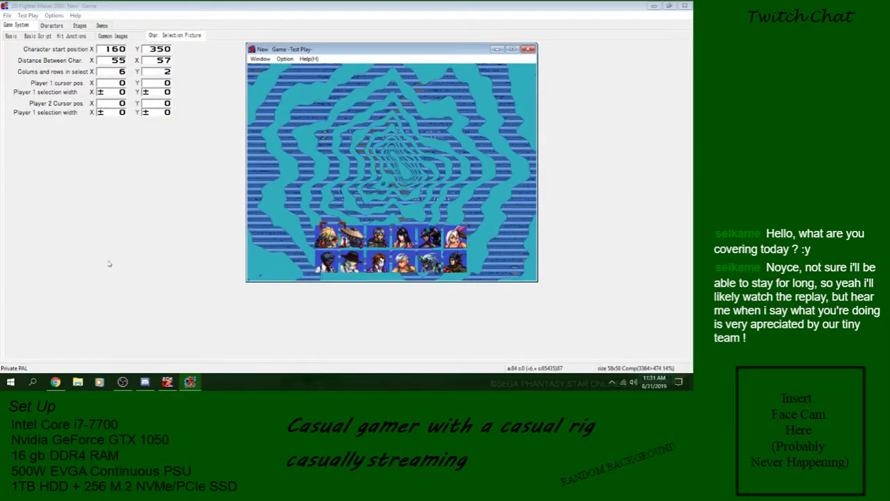
{"action": "left_click", "coordinate": [530, 49]}
Set the character start position to X 140 and Y 360 and save the game
{"action": "left_click", "coordinate": [163, 51]}
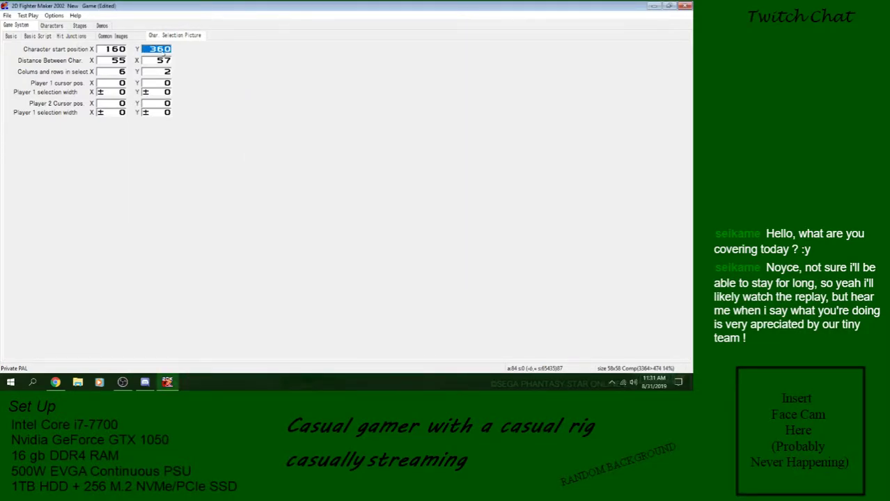
{"action": "right_click", "coordinate": [116, 50]}
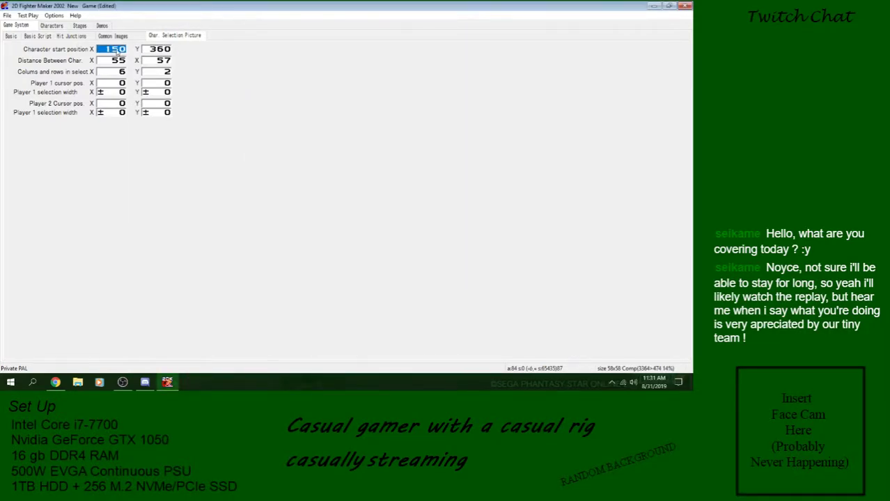
{"action": "right_click", "coordinate": [116, 50]}
{"action": "left_click", "coordinate": [16, 17]}
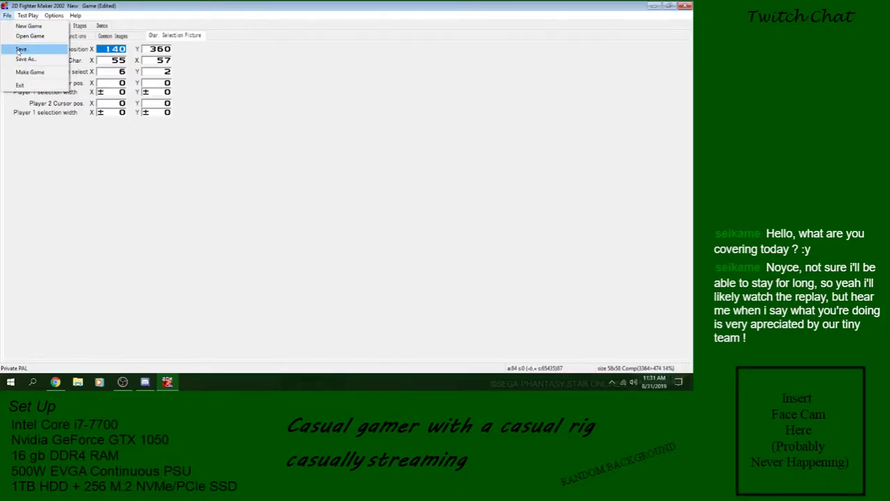
{"action": "left_click", "coordinate": [15, 49]}
Test play Versus Mode to check the cursor placement on the first portrait, and close the test window
{"action": "left_click", "coordinate": [30, 16]}
{"action": "left_click", "coordinate": [117, 257]}
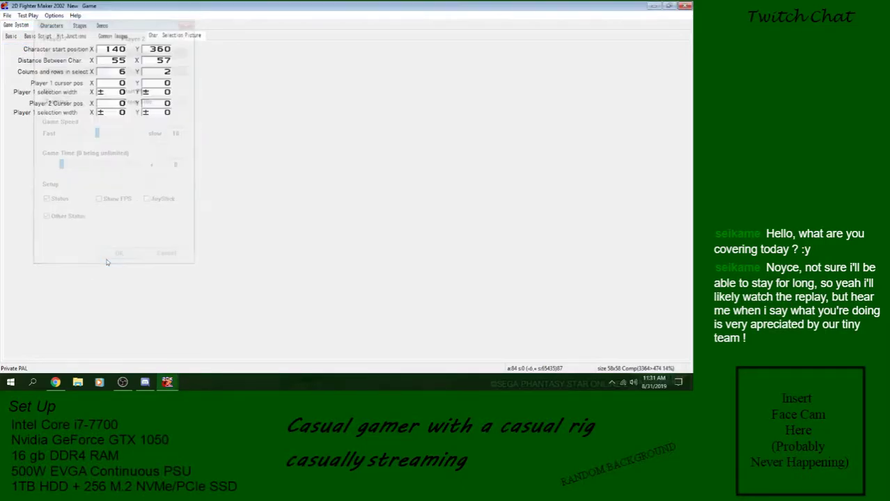
{"action": "key", "text": "Down"}
{"action": "key", "text": "z"}
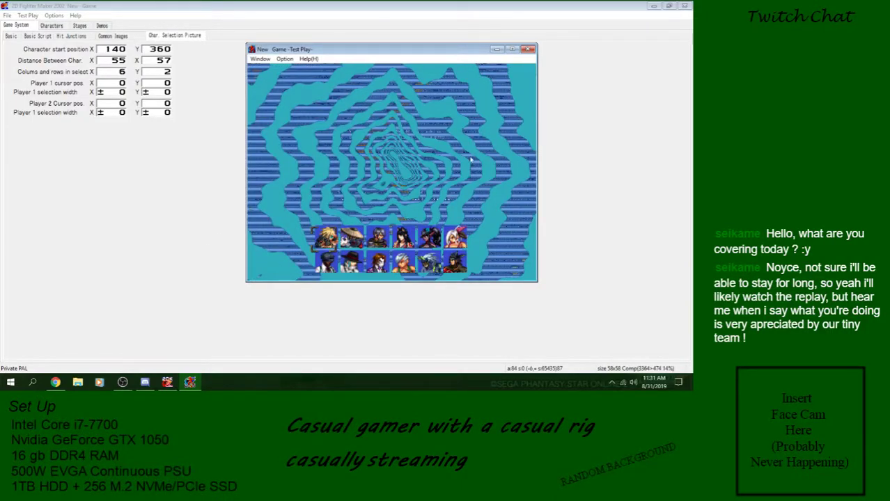
{"action": "left_click", "coordinate": [528, 50]}
Set the character start position to X 150 and Y 350 and save the game
{"action": "left_click_drag", "start_coordinate": [116, 52], "coordinate": [133, 54]}
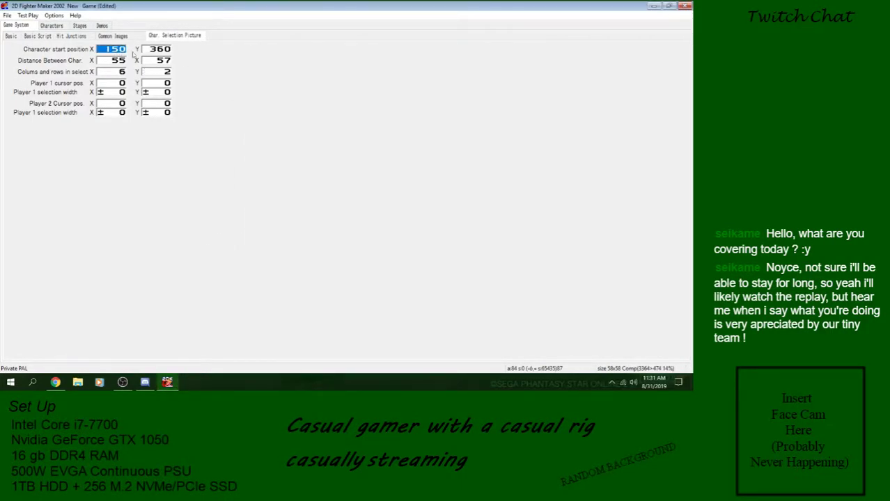
{"action": "right_click", "coordinate": [162, 50]}
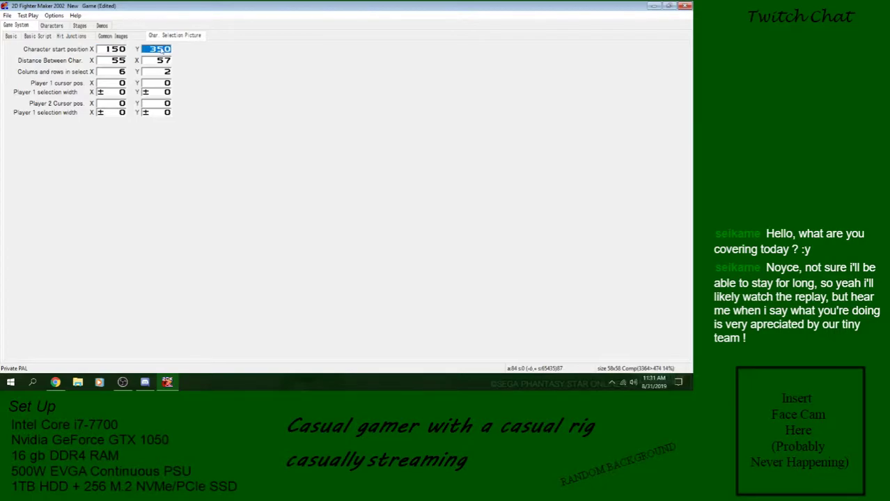
{"action": "left_click", "coordinate": [7, 16]}
{"action": "left_click", "coordinate": [21, 50]}
Test play Versus Mode to check how the start position fits the first portrait, and close the test window
{"action": "left_click", "coordinate": [21, 15]}
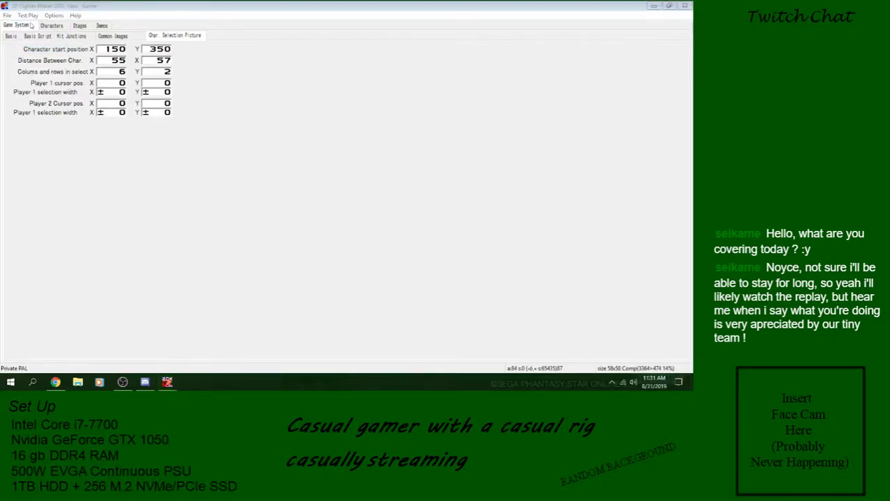
{"action": "left_click", "coordinate": [114, 257]}
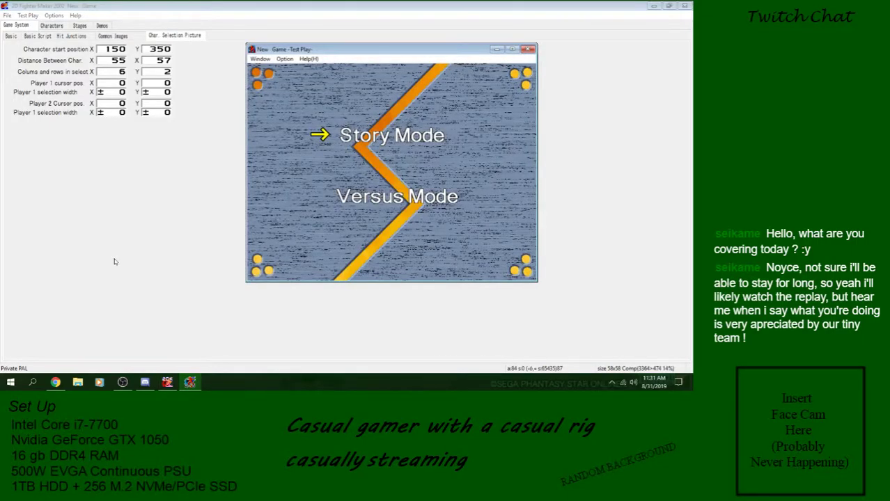
{"action": "key", "text": "Down"}
{"action": "key", "text": "Return"}
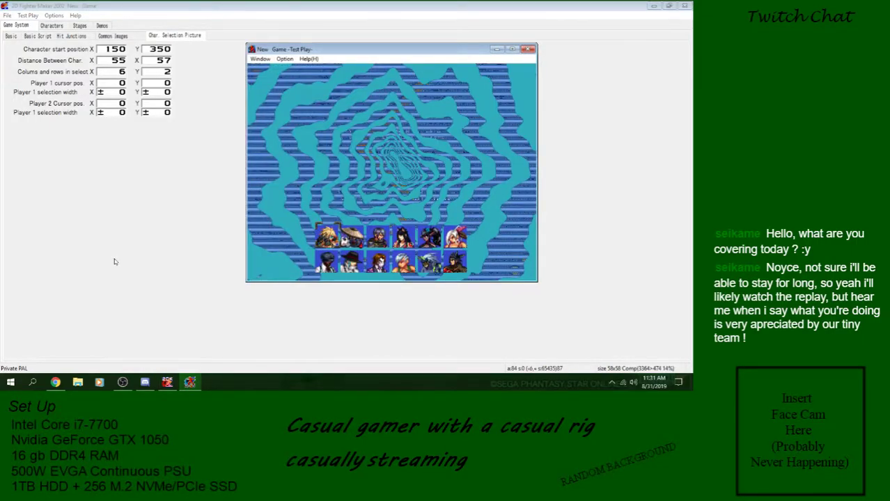
{"action": "left_click", "coordinate": [530, 50]}
Set the character start position to X 146 and Y 354 and save the game
{"action": "left_click", "coordinate": [124, 50]}
{"action": "left_click", "coordinate": [123, 50]}
{"action": "left_click", "coordinate": [123, 51]}
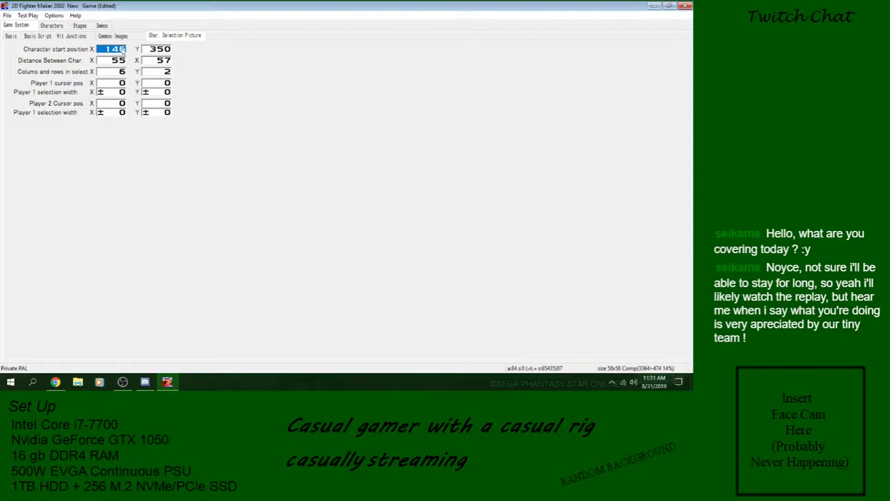
{"action": "left_click", "coordinate": [169, 52]}
{"action": "left_click", "coordinate": [169, 51]}
{"action": "left_click", "coordinate": [169, 52]}
{"action": "left_click", "coordinate": [169, 52]}
{"action": "left_click", "coordinate": [7, 15]}
{"action": "left_click", "coordinate": [22, 51]}
Test play Versus Mode, moving the cursor across both portrait rows to check its alignment and spacing, and close the test window
{"action": "left_click", "coordinate": [27, 16]}
{"action": "left_click", "coordinate": [111, 256]}
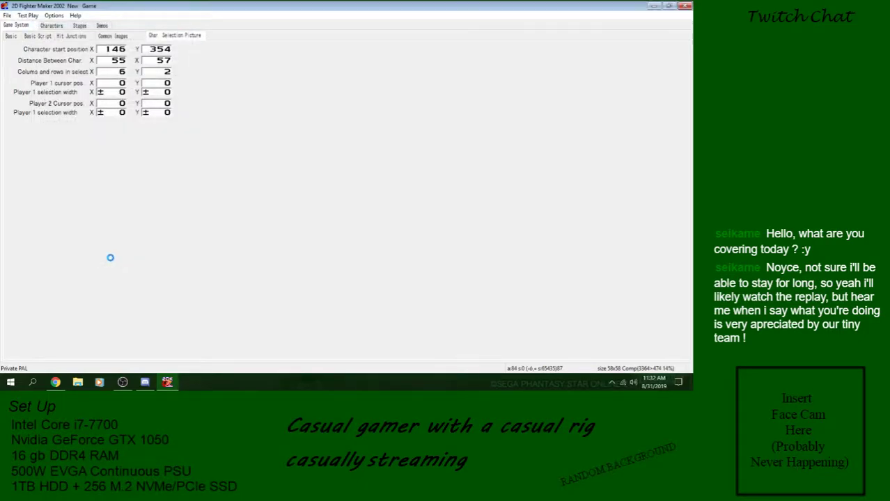
{"action": "key", "text": "Down"}
{"action": "key", "text": "z"}
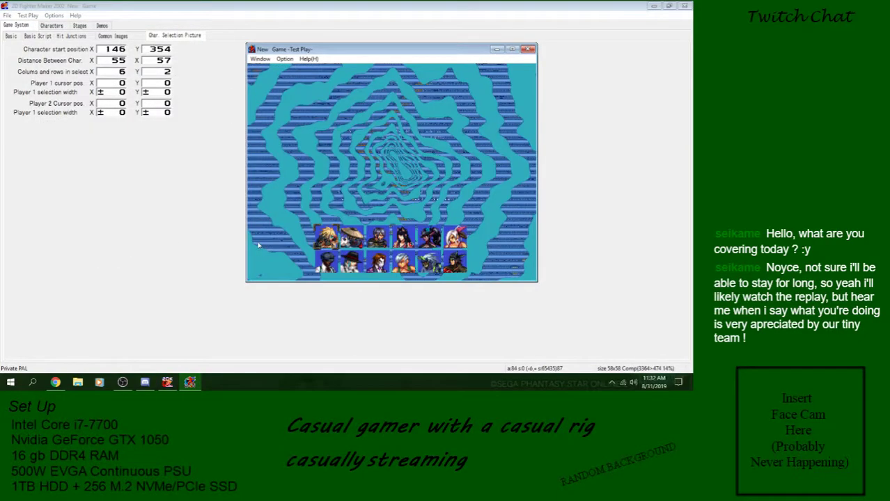
{"action": "key", "text": "Right"}
{"action": "key", "text": "Right"}
{"action": "key", "text": "Right"}
{"action": "key", "text": "Right"}
{"action": "key", "text": "Left"}
{"action": "key", "text": "Left"}
{"action": "key", "text": "Left"}
{"action": "key", "text": "Left"}
{"action": "key", "text": "Left"}
{"action": "key", "text": "Right"}
{"action": "key", "text": "Right"}
{"action": "key", "text": "Right"}
{"action": "key", "text": "Right"}
{"action": "key", "text": "Right"}
{"action": "key", "text": "Left"}
{"action": "key", "text": "Left"}
{"action": "key", "text": "Left"}
{"action": "key", "text": "Left"}
{"action": "key", "text": "Left"}
{"action": "key", "text": "Left"}
{"action": "key", "text": "Right"}
{"action": "key", "text": "Right"}
{"action": "key", "text": "Down"}
{"action": "key", "text": "Left"}
{"action": "left_click", "coordinate": [529, 50]}
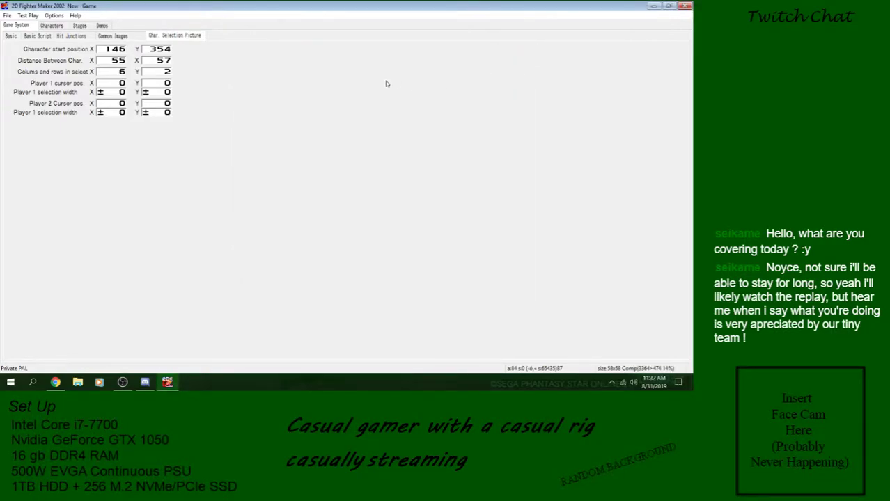
Set the horizontal distance between characters to 60 and save the game
{"action": "left_click", "coordinate": [26, 17]}
{"action": "left_click", "coordinate": [185, 21]}
{"action": "left_click", "coordinate": [124, 61]}
{"action": "left_click", "coordinate": [124, 62]}
{"action": "left_click", "coordinate": [124, 62]}
{"action": "left_click", "coordinate": [7, 16]}
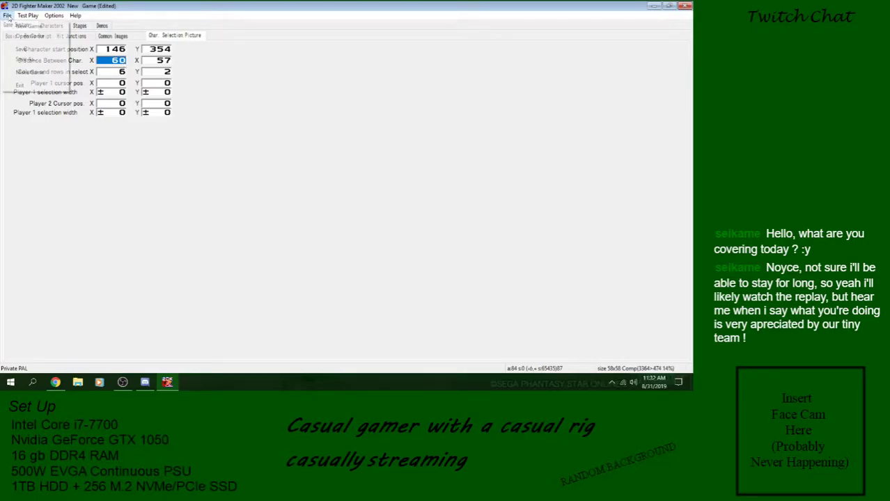
Test play Versus Mode, moving the cursor to the end of the top row to check the spacing, and close the test window
{"action": "left_click", "coordinate": [28, 16]}
{"action": "left_click", "coordinate": [117, 255]}
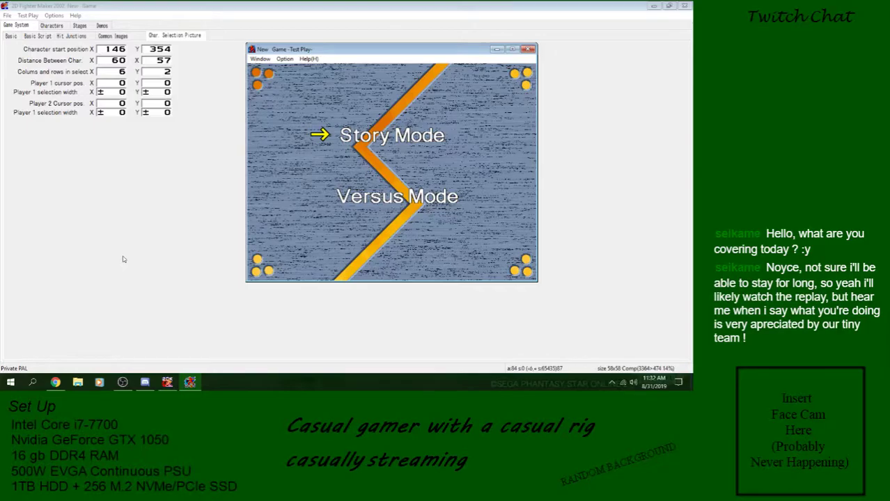
{"action": "key", "text": "Down"}
{"action": "key", "text": "Return"}
{"action": "key", "text": "Right"}
{"action": "key", "text": "Right"}
{"action": "key", "text": "Right"}
{"action": "key", "text": "Right"}
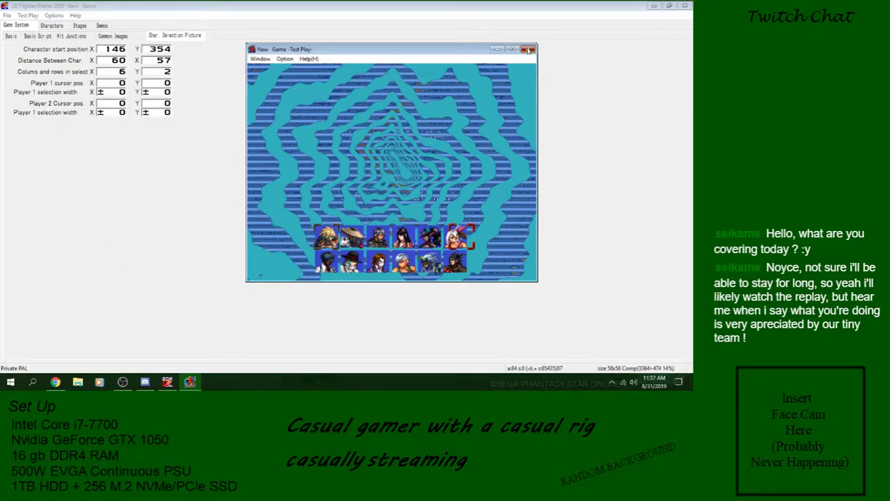
{"action": "left_click", "coordinate": [528, 49]}
Set the horizontal distance between characters to 57 and save the game
{"action": "left_click_drag", "start_coordinate": [126, 61], "coordinate": [123, 61]}
{"action": "left_click", "coordinate": [7, 16]}
{"action": "left_click", "coordinate": [22, 48]}
Test play Versus Mode, moving the cursor over the portraits in both rows to check its alignment, and close the test window
{"action": "left_click", "coordinate": [28, 15]}
{"action": "left_click", "coordinate": [111, 256]}
{"action": "key", "text": "Down"}
{"action": "key", "text": "z"}
{"action": "key", "text": "Right"}
{"action": "key", "text": "Right"}
{"action": "key", "text": "Right"}
{"action": "key", "text": "Left"}
{"action": "key", "text": "Left"}
{"action": "key", "text": "Left"}
{"action": "key", "text": "Left"}
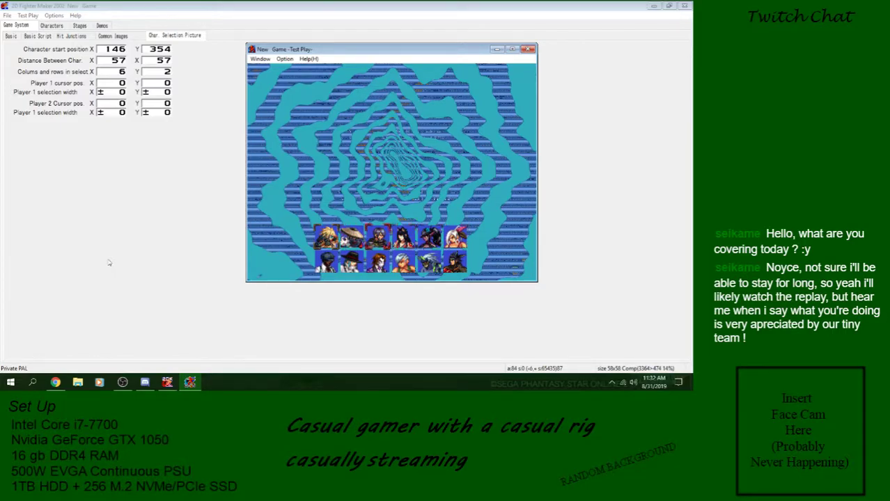
{"action": "key", "text": "Down"}
{"action": "key", "text": "Right"}
{"action": "key", "text": "Right"}
{"action": "key", "text": "Right"}
{"action": "key", "text": "Up"}
{"action": "key", "text": "Left"}
{"action": "key", "text": "Left"}
{"action": "key", "text": "Left"}
{"action": "key", "text": "Down"}
{"action": "key", "text": "Right"}
{"action": "key", "text": "Right"}
{"action": "key", "text": "Right"}
{"action": "key", "text": "Right"}
{"action": "key", "text": "Up"}
{"action": "key", "text": "Right"}
{"action": "key", "text": "Left"}
{"action": "key", "text": "Left"}
{"action": "key", "text": "Left"}
{"action": "key", "text": "Left"}
{"action": "key", "text": "Left"}
{"action": "key", "text": "Down"}
{"action": "left_click", "coordinate": [529, 49]}
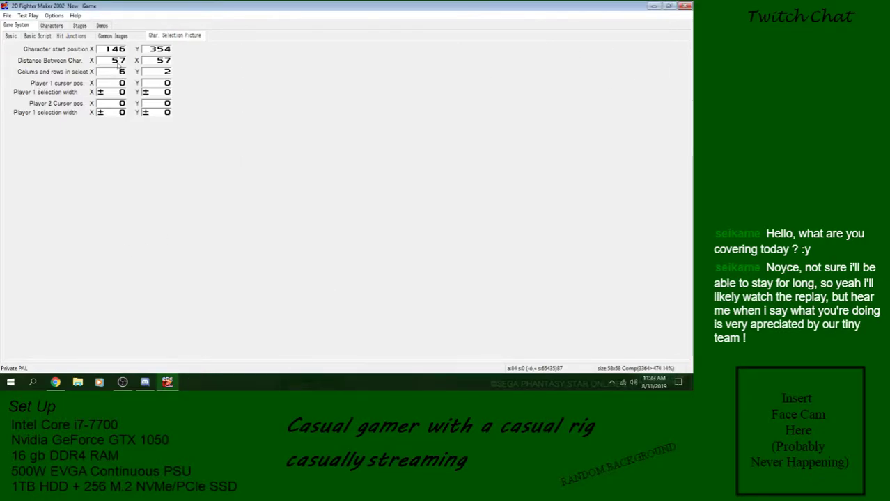
Set the horizontal distance between characters to 67 and save the game
{"action": "left_click", "coordinate": [7, 15]}
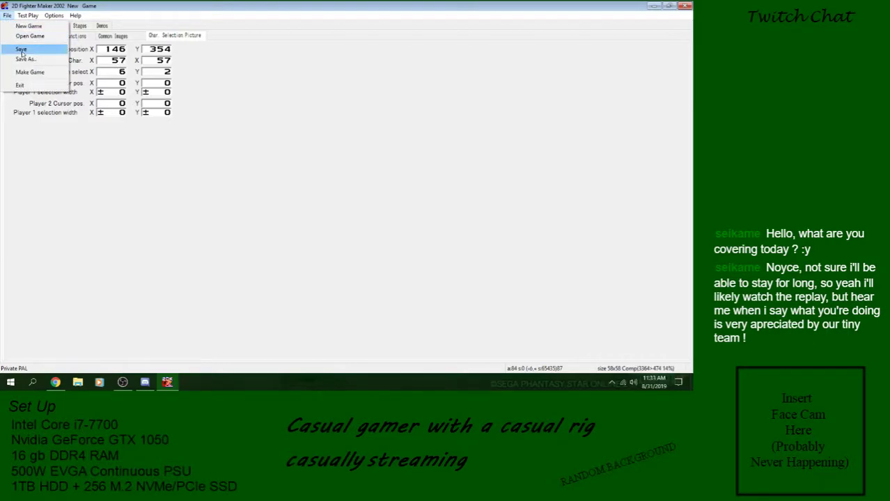
{"action": "left_click", "coordinate": [21, 51]}
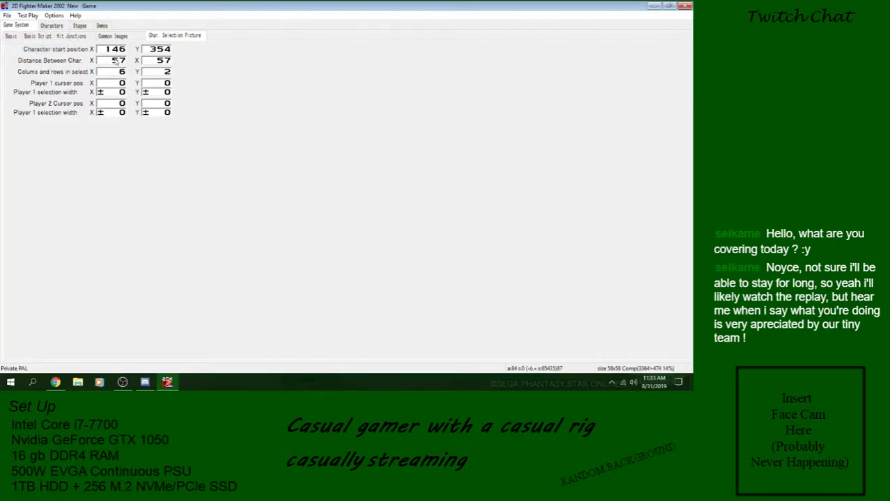
{"action": "left_click", "coordinate": [117, 63]}
{"action": "left_click", "coordinate": [7, 16]}
{"action": "left_click", "coordinate": [22, 49]}
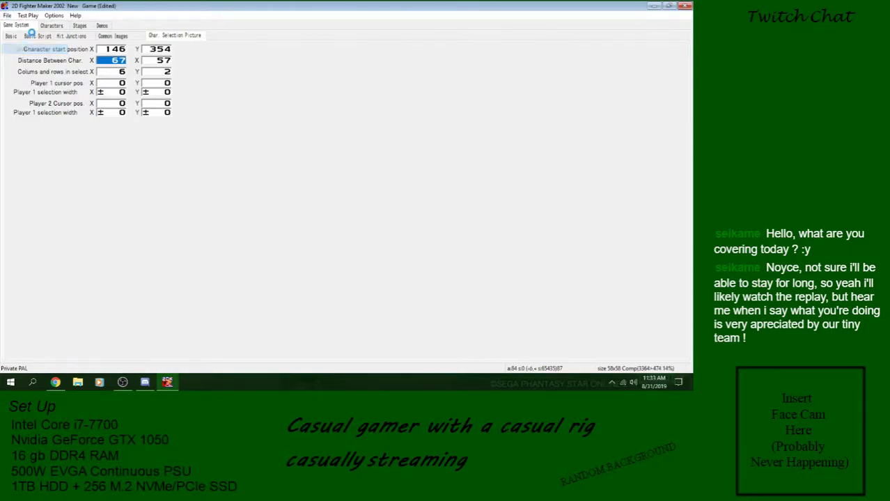
Test play Versus Mode, moving the cursor along the top row to examine the wider spacing, and close the test window
{"action": "left_click", "coordinate": [120, 258]}
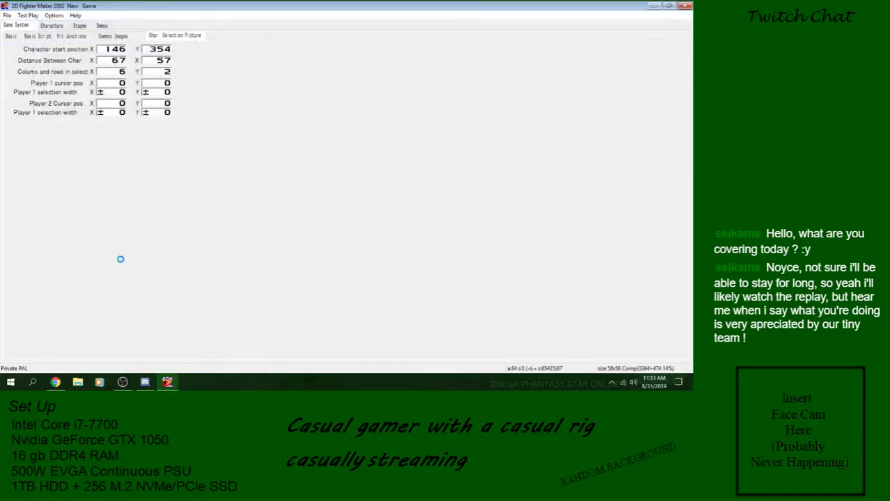
{"action": "key", "text": "Down"}
{"action": "key", "text": "Return"}
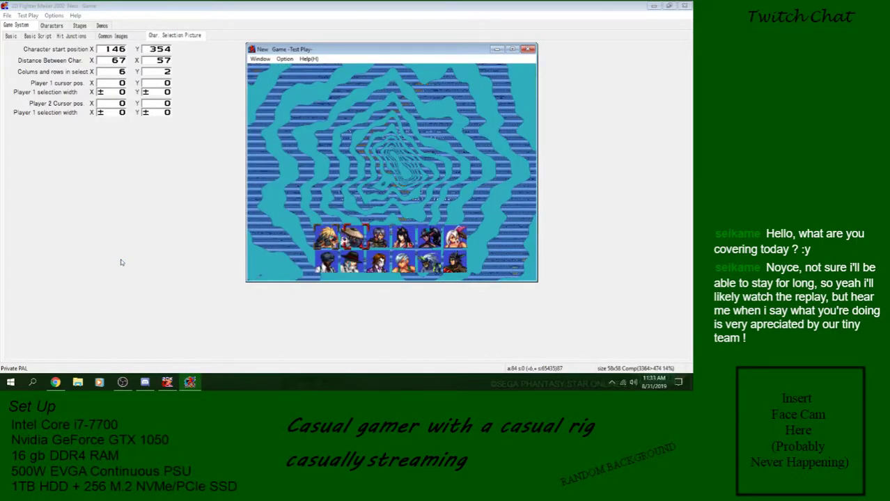
{"action": "key", "text": "Right"}
{"action": "key", "text": "Right"}
{"action": "key", "text": "Right"}
{"action": "key", "text": "Right"}
{"action": "left_click", "coordinate": [529, 48]}
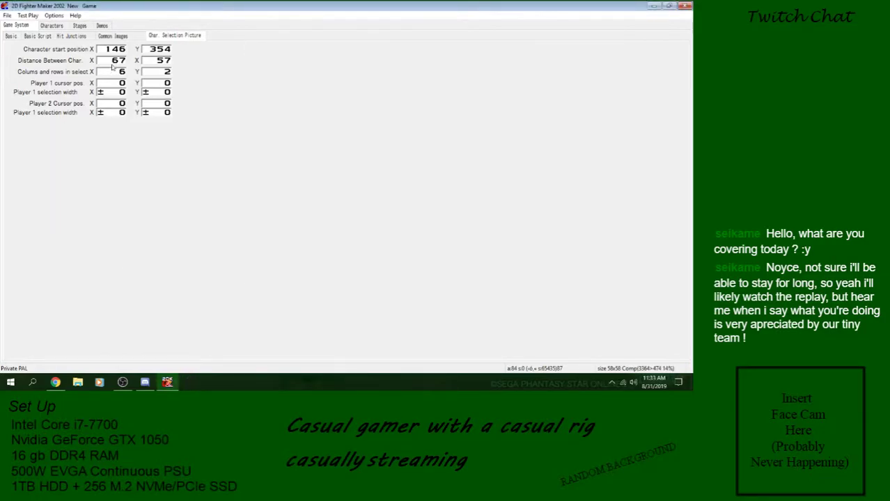
Restore the horizontal distance between characters to 57 and save the game
{"action": "left_click_drag", "start_coordinate": [123, 61], "coordinate": [99, 63]}
{"action": "left_click", "coordinate": [7, 16]}
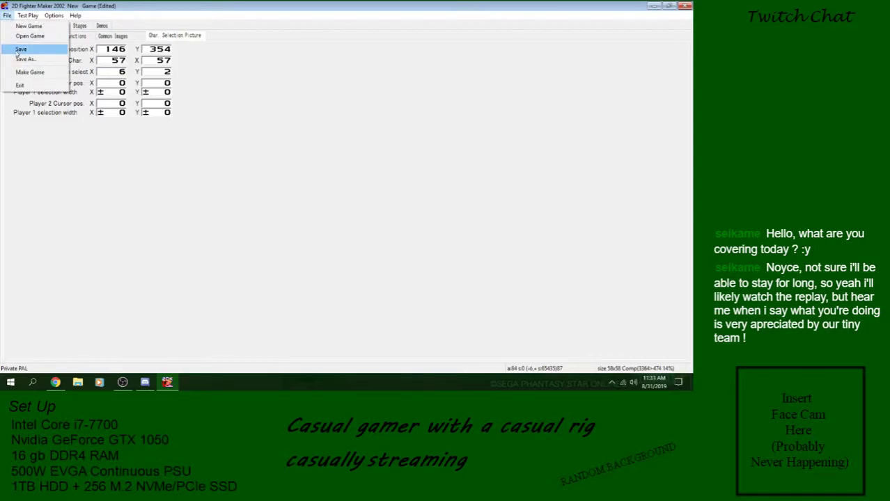
{"action": "left_click", "coordinate": [17, 48]}
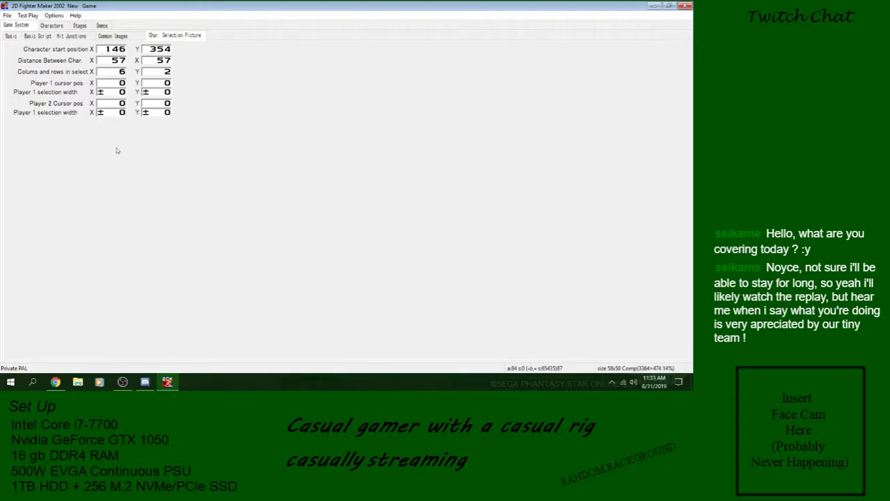
Set the Player 2 cursor position X to 200 and save the game
{"action": "left_click", "coordinate": [110, 107]}
{"action": "left_click", "coordinate": [7, 15]}
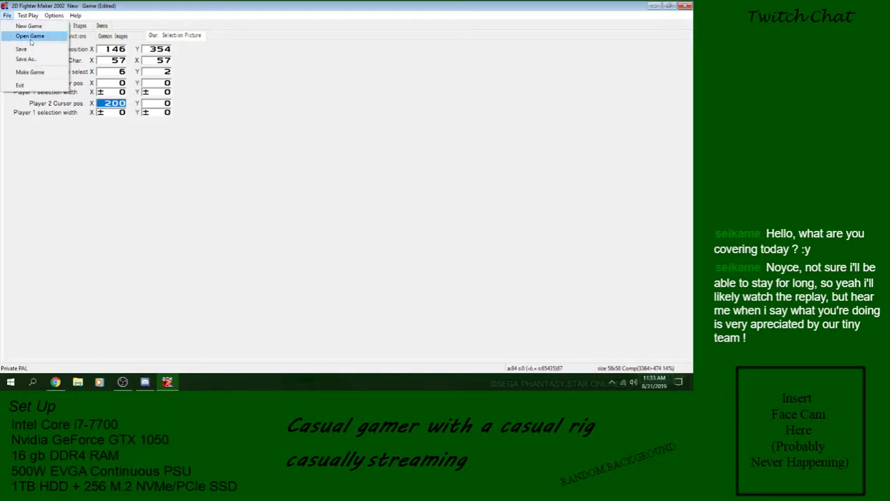
{"action": "left_click", "coordinate": [33, 49]}
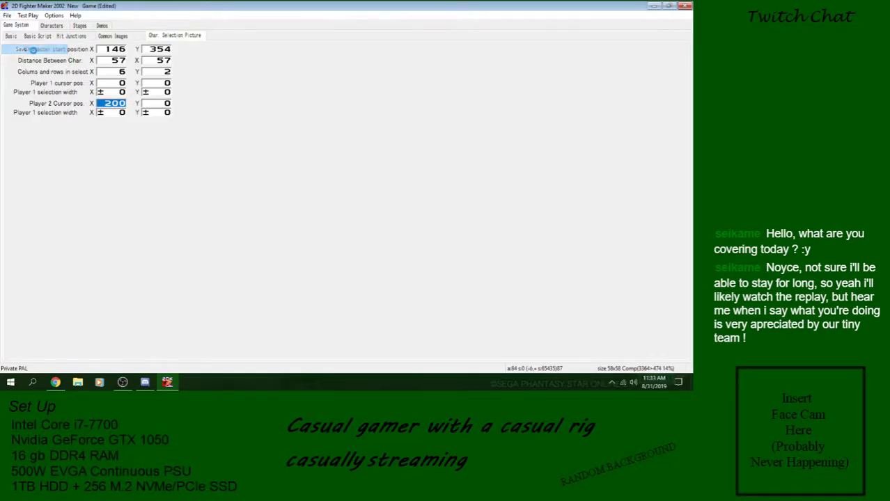
Test play Versus Mode, moving the cursors across both rows of the portrait grid to examine the Player 2 position, and close the test window
{"action": "left_click", "coordinate": [27, 15]}
{"action": "left_click", "coordinate": [115, 259]}
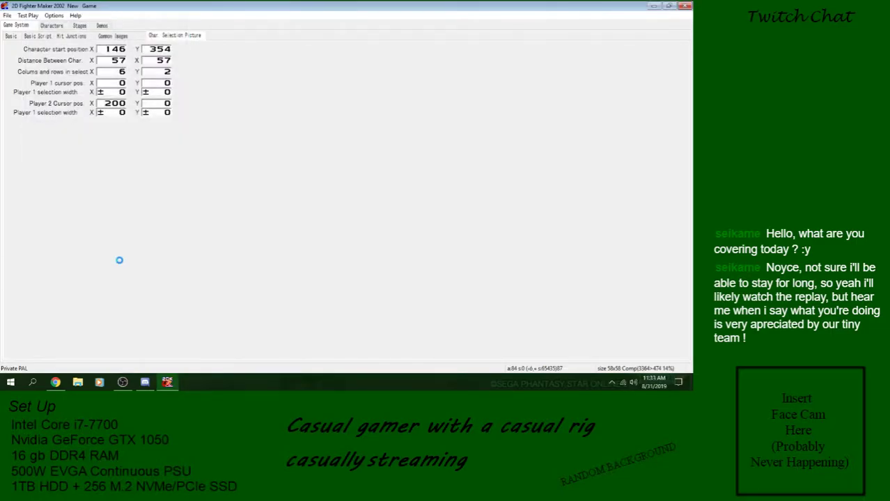
{"action": "key", "text": "Down"}
{"action": "key", "text": "Return"}
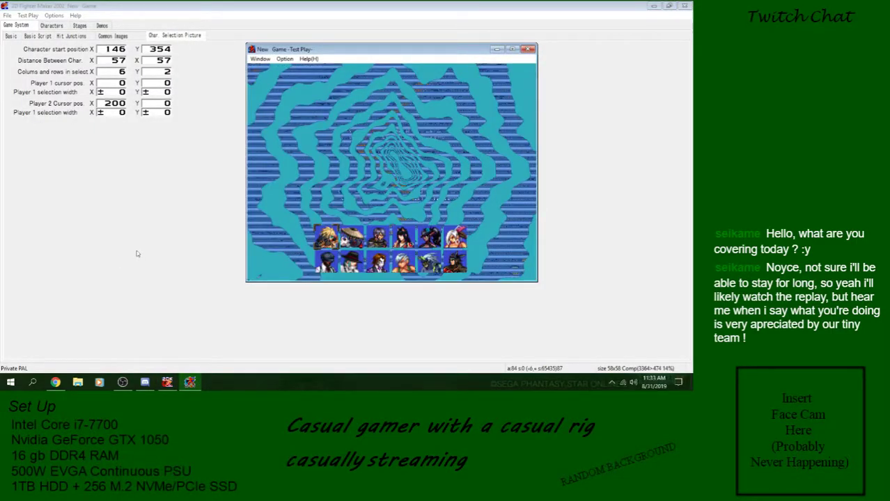
{"action": "key", "text": "Right"}
{"action": "key", "text": "Down"}
{"action": "key", "text": "Left"}
{"action": "key", "text": "Left"}
{"action": "key", "text": "Left"}
{"action": "key", "text": "Left"}
{"action": "key", "text": "Left"}
{"action": "key", "text": "Right"}
{"action": "key", "text": "Right"}
{"action": "key", "text": "Right"}
{"action": "key", "text": "Right"}
{"action": "key", "text": "Right"}
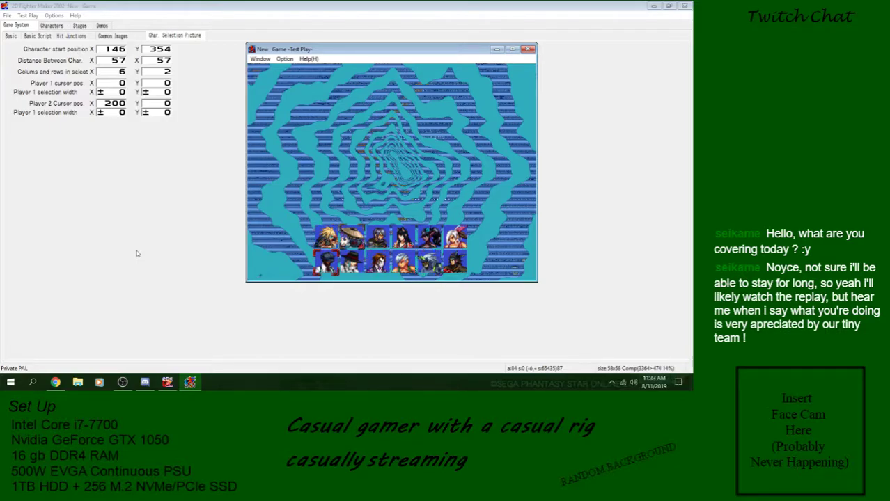
{"action": "key", "text": "Down"}
{"action": "key", "text": "Left"}
{"action": "key", "text": "Left"}
{"action": "key", "text": "Left"}
{"action": "key", "text": "Left"}
{"action": "key", "text": "Left"}
{"action": "key", "text": "Left"}
{"action": "key", "text": "Up"}
{"action": "key", "text": "Right"}
{"action": "key", "text": "Right"}
{"action": "key", "text": "Right"}
{"action": "key", "text": "Right"}
{"action": "key", "text": "Right"}
{"action": "key", "text": "Right"}
{"action": "key", "text": "Down"}
{"action": "key", "text": "Left"}
{"action": "key", "text": "Left"}
{"action": "key", "text": "Left"}
{"action": "key", "text": "Up"}
{"action": "key", "text": "Right"}
{"action": "key", "text": "Right"}
{"action": "key", "text": "Right"}
{"action": "key", "text": "Right"}
{"action": "key", "text": "Right"}
{"action": "key", "text": "Down"}
{"action": "key", "text": "Left"}
{"action": "key", "text": "Left"}
{"action": "key", "text": "Left"}
{"action": "key", "text": "Left"}
{"action": "key", "text": "Right"}
{"action": "key", "text": "Right"}
{"action": "key", "text": "Right"}
{"action": "key", "text": "Right"}
{"action": "key", "text": "Right"}
{"action": "key", "text": "Right"}
{"action": "key", "text": "Up"}
{"action": "key", "text": "Left"}
{"action": "key", "text": "Left"}
{"action": "key", "text": "Right"}
{"action": "key", "text": "Right"}
{"action": "key", "text": "Right"}
{"action": "key", "text": "Right"}
{"action": "key", "text": "Right"}
{"action": "key", "text": "Right"}
{"action": "key", "text": "Right"}
{"action": "key", "text": "Right"}
{"action": "key", "text": "Right"}
{"action": "key", "text": "Right"}
{"action": "key", "text": "Right"}
{"action": "key", "text": "Right"}
{"action": "key", "text": "Down"}
{"action": "key", "text": "Left"}
{"action": "key", "text": "Left"}
{"action": "key", "text": "Left"}
{"action": "key", "text": "Left"}
{"action": "key", "text": "Left"}
{"action": "key", "text": "Right"}
{"action": "key", "text": "Up"}
{"action": "key", "text": "Right"}
{"action": "key", "text": "Right"}
{"action": "key", "text": "Right"}
{"action": "key", "text": "Right"}
{"action": "key", "text": "Down"}
{"action": "key", "text": "Left"}
{"action": "key", "text": "Left"}
{"action": "key", "text": "Left"}
{"action": "left_click", "coordinate": [531, 49]}
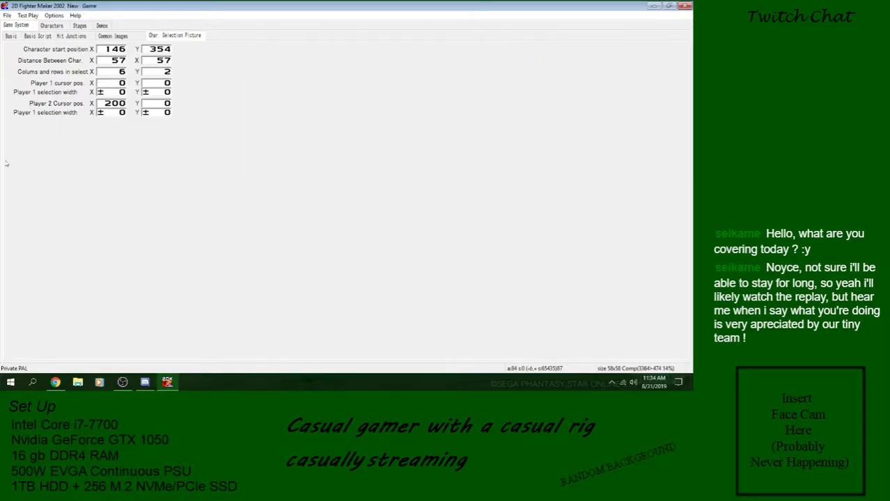
Set the Player 2 cursor position X to 0 and save the game
{"action": "left_click", "coordinate": [110, 103]}
{"action": "type", "text": "0"}
{"action": "left_click", "coordinate": [7, 15]}
{"action": "left_click", "coordinate": [25, 49]}
Examine the image entries of the Title Cursor and the Versus cursor scripts in the Basic Script list
{"action": "left_click", "coordinate": [38, 35]}
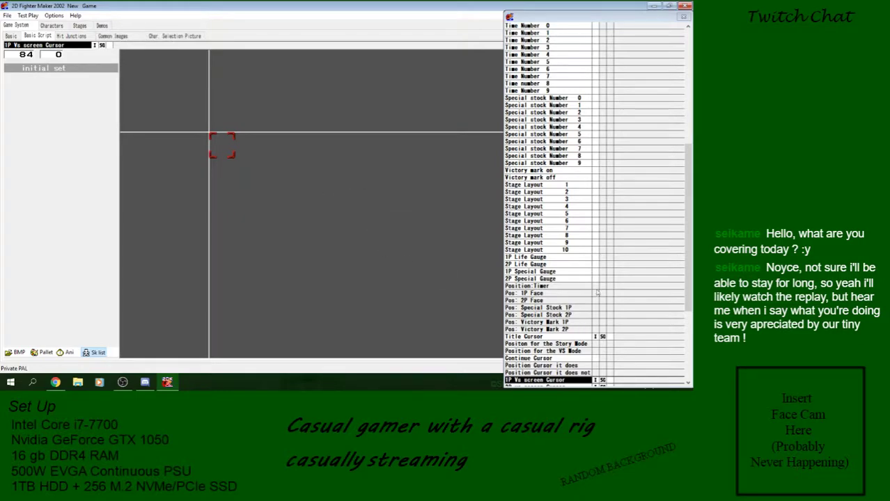
{"action": "left_click_drag", "start_coordinate": [685, 243], "coordinate": [684, 301]}
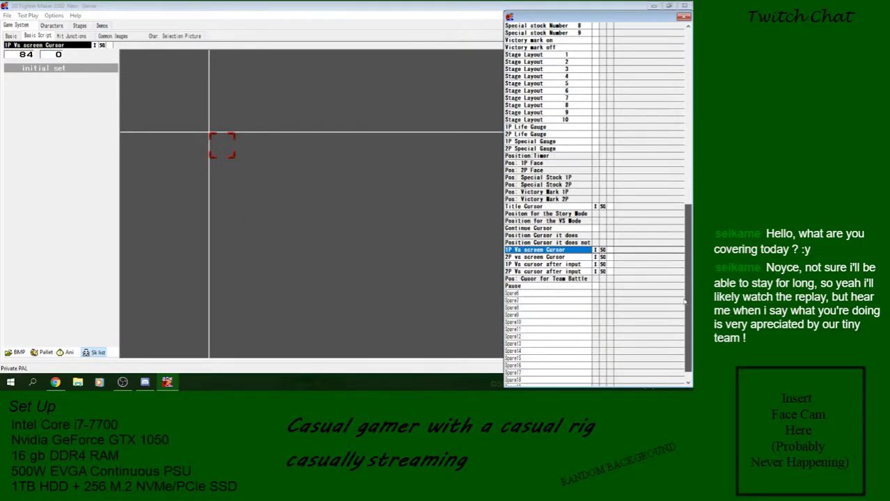
{"action": "left_click", "coordinate": [595, 207]}
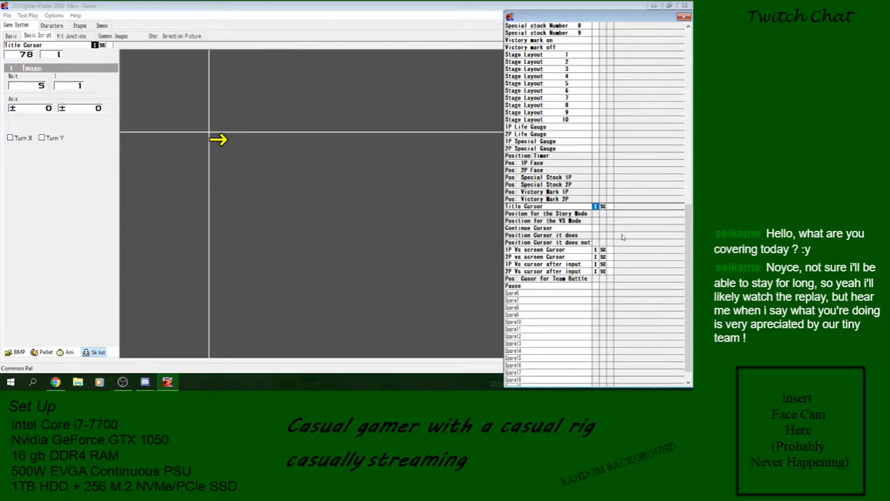
{"action": "left_click", "coordinate": [595, 250]}
{"action": "left_click", "coordinate": [596, 264]}
{"action": "left_click", "coordinate": [596, 270]}
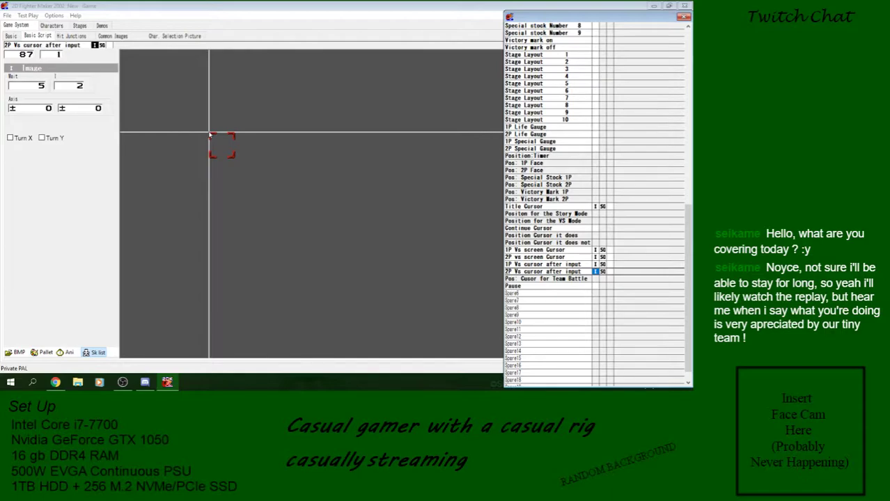
Try offsetting the 2P Vs cursor after input image to about X -44 and Y -19, and restore both axes to 0
{"action": "left_click_drag", "start_coordinate": [41, 110], "coordinate": [114, 129]}
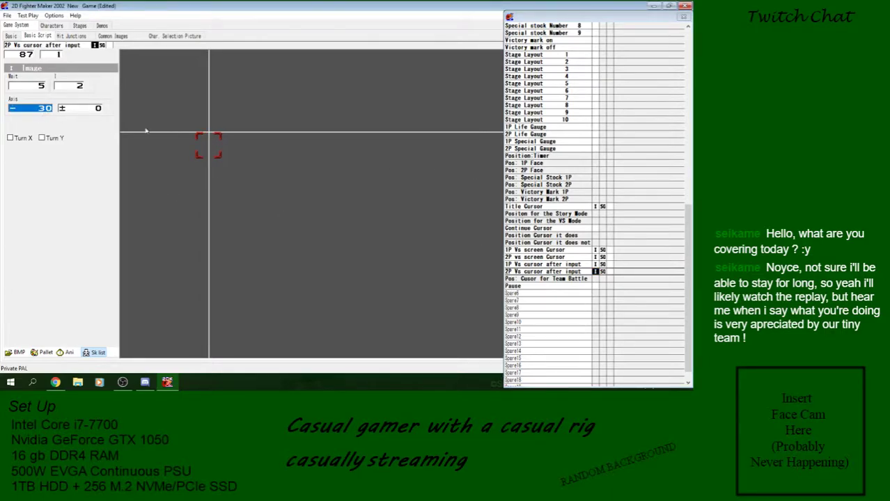
{"action": "left_click_drag", "start_coordinate": [201, 155], "coordinate": [201, 155]}
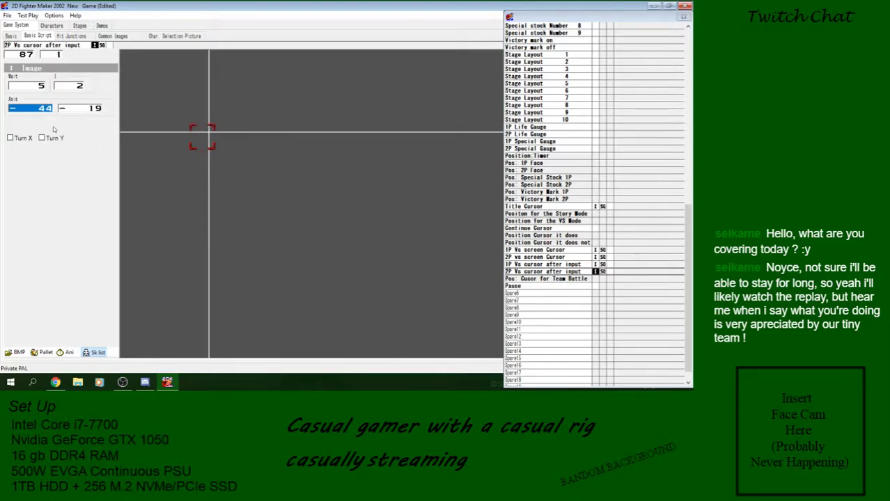
{"action": "left_click_drag", "start_coordinate": [43, 115], "coordinate": [42, 114]}
{"action": "left_click", "coordinate": [48, 112]}
{"action": "left_click", "coordinate": [48, 112]}
{"action": "left_click", "coordinate": [48, 111]}
{"action": "left_click", "coordinate": [48, 111]}
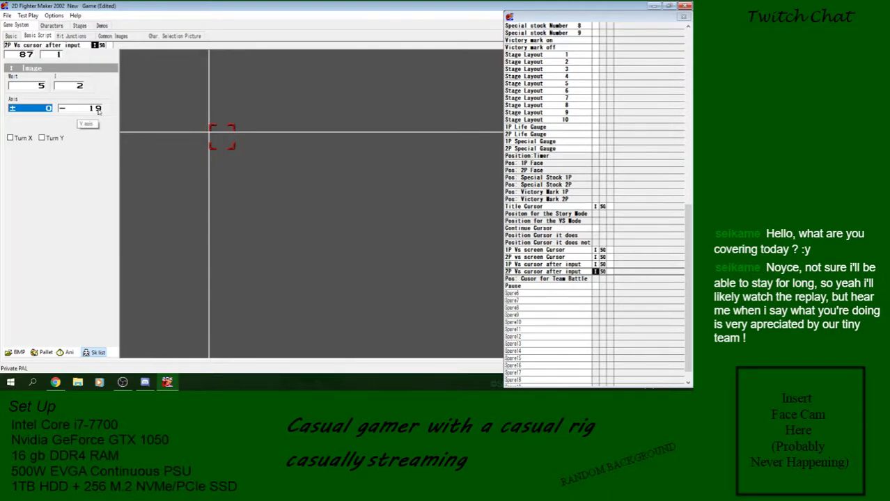
{"action": "right_click", "coordinate": [98, 109]}
{"action": "left_click", "coordinate": [89, 112]}
{"action": "left_click", "coordinate": [89, 112]}
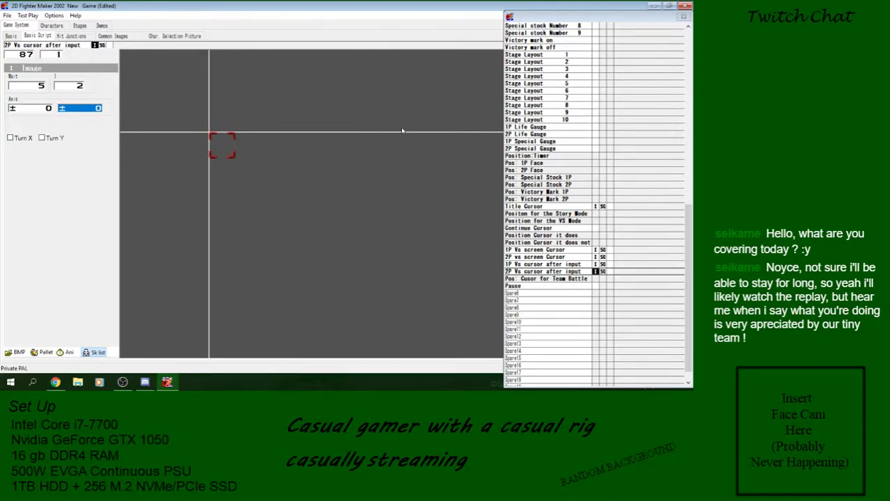
Select the 1P Vs screen Cursor's image entry, return to the character selection picture settings and save the game
{"action": "left_click", "coordinate": [590, 271]}
{"action": "key", "text": "Up"}
{"action": "key", "text": "Up"}
{"action": "key", "text": "Up"}
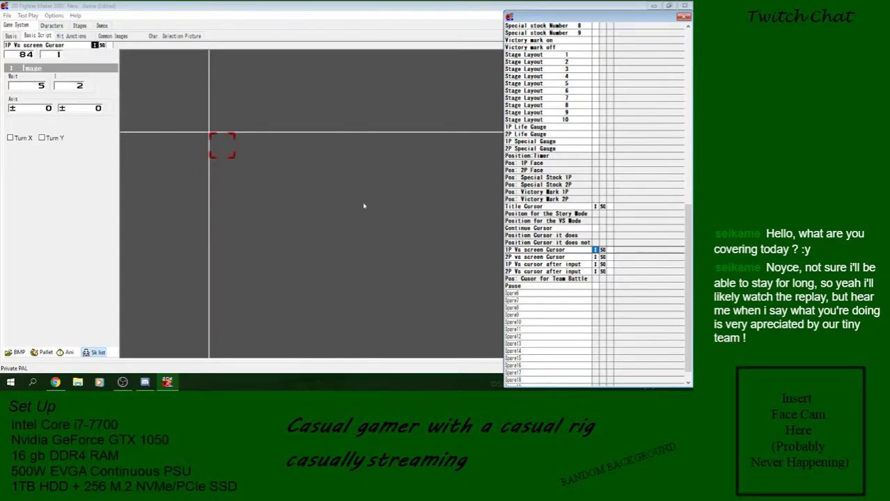
{"action": "left_click", "coordinate": [164, 36]}
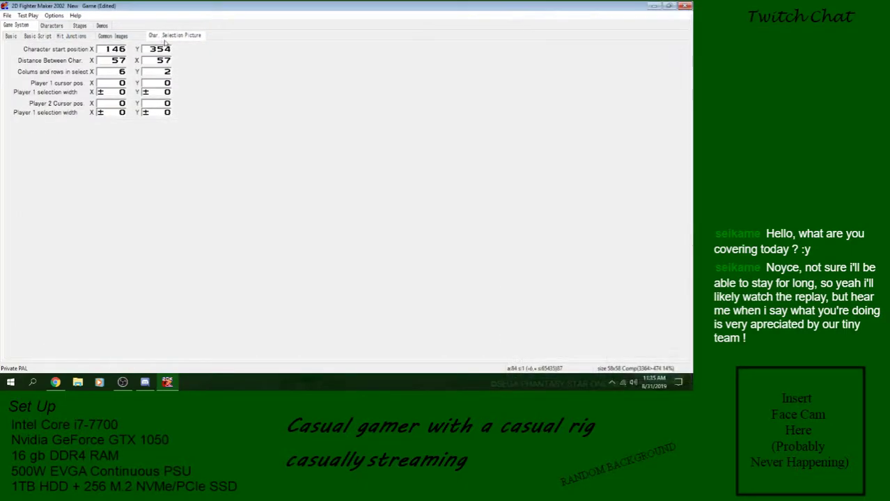
{"action": "left_click", "coordinate": [7, 16]}
{"action": "left_click", "coordinate": [21, 45]}
Examine the Character Select demo's System Images, BG 2, Basic BG and Character Grid scripts
{"action": "left_click", "coordinate": [102, 28]}
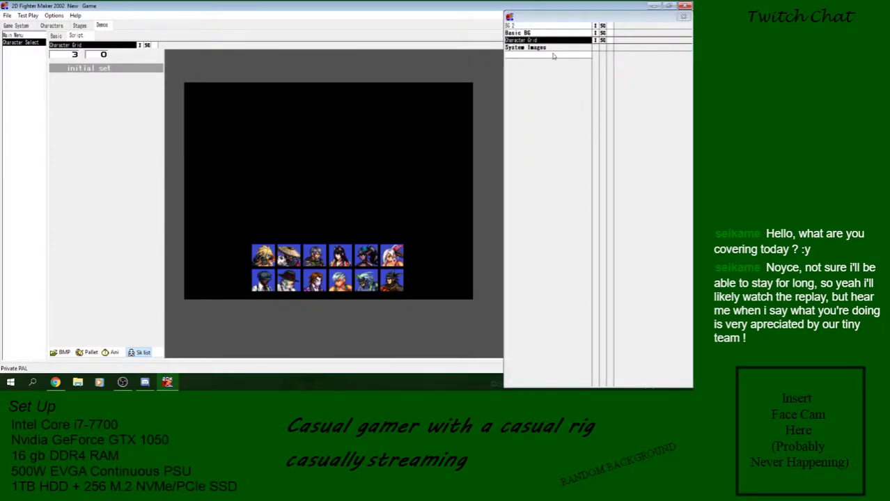
{"action": "left_click", "coordinate": [575, 49]}
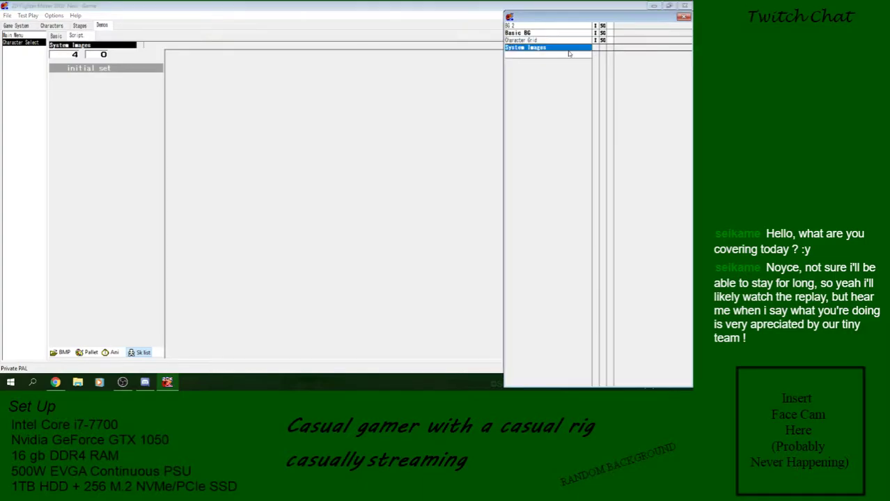
{"action": "left_click", "coordinate": [23, 25]}
{"action": "left_click", "coordinate": [102, 26]}
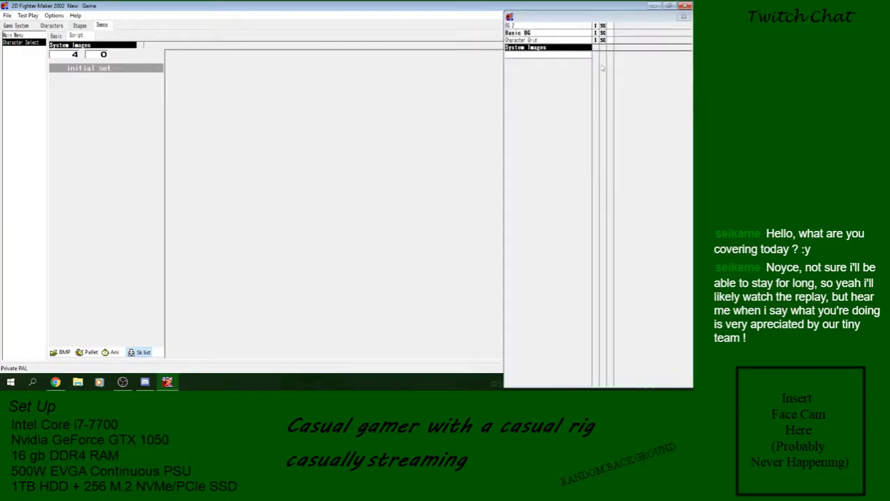
{"action": "left_click", "coordinate": [591, 41]}
{"action": "left_click", "coordinate": [595, 34]}
{"action": "left_click", "coordinate": [595, 26]}
{"action": "left_click", "coordinate": [595, 34]}
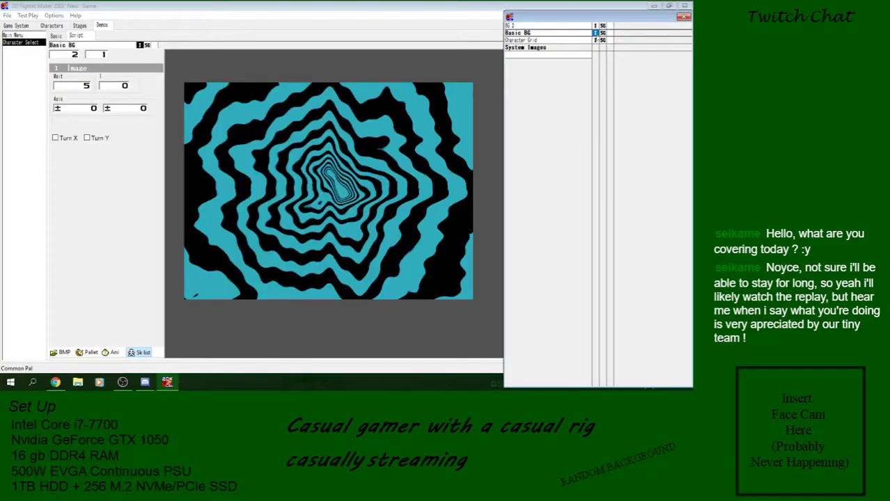
{"action": "left_click", "coordinate": [595, 40]}
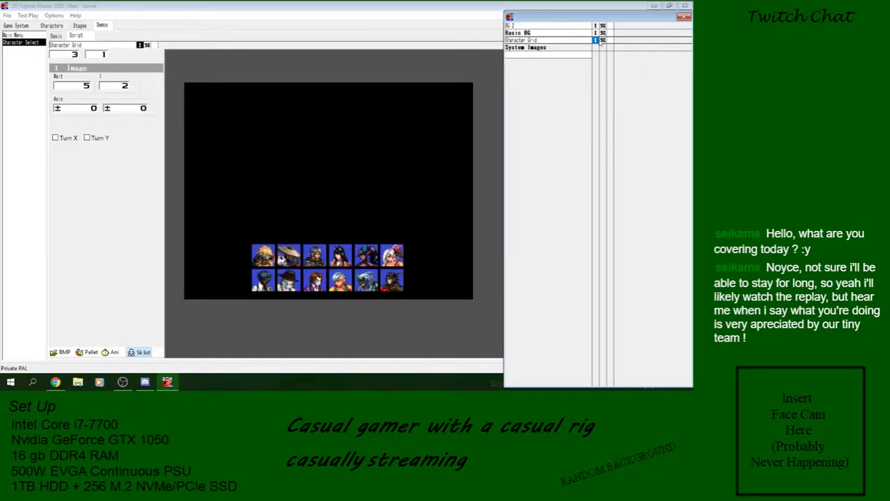
Examine the Main Menu demo's Select, System Images and Basic BG scripts
{"action": "left_click", "coordinate": [15, 35]}
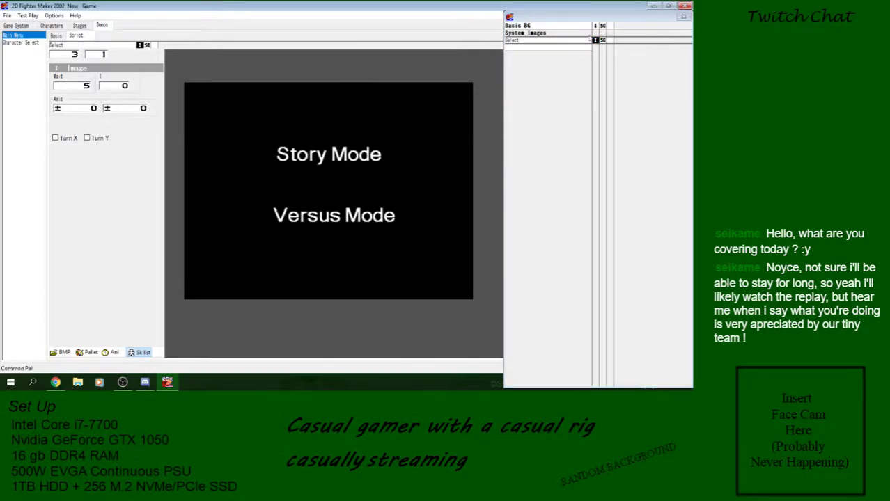
{"action": "left_click", "coordinate": [595, 41]}
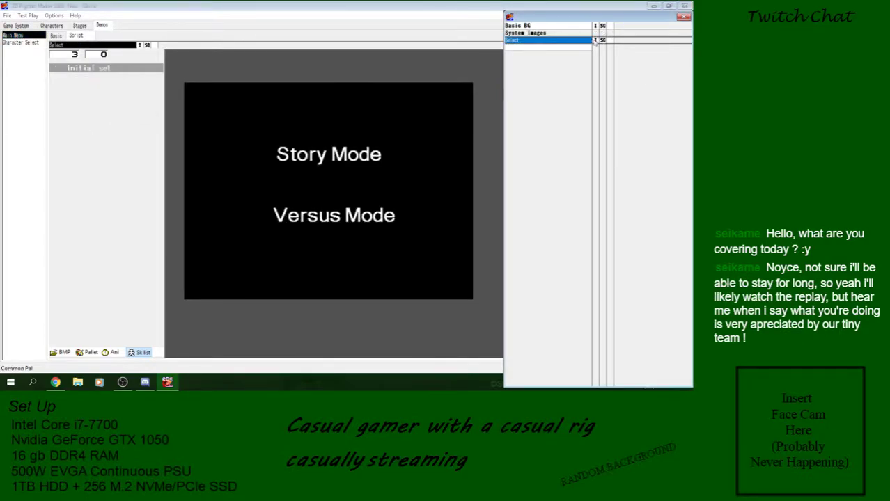
{"action": "left_click", "coordinate": [570, 42]}
{"action": "left_click", "coordinate": [595, 40]}
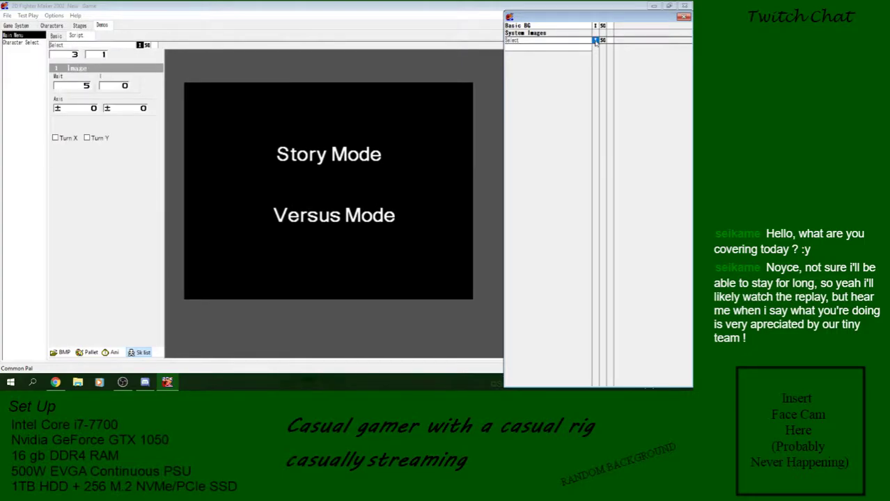
{"action": "left_click", "coordinate": [586, 33]}
{"action": "left_click", "coordinate": [585, 26]}
{"action": "left_click", "coordinate": [586, 33]}
{"action": "left_click", "coordinate": [586, 27]}
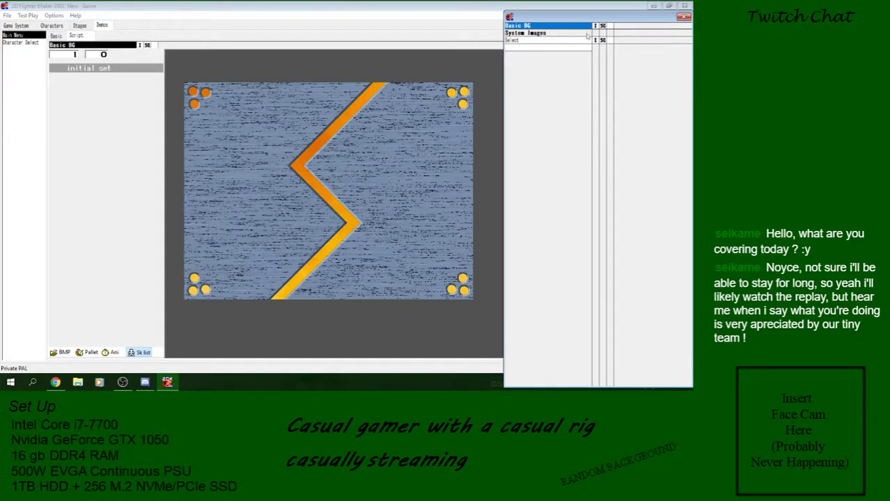
Review the Game System's Basic Script entries and its basic game mode and demo settings
{"action": "left_click", "coordinate": [51, 25]}
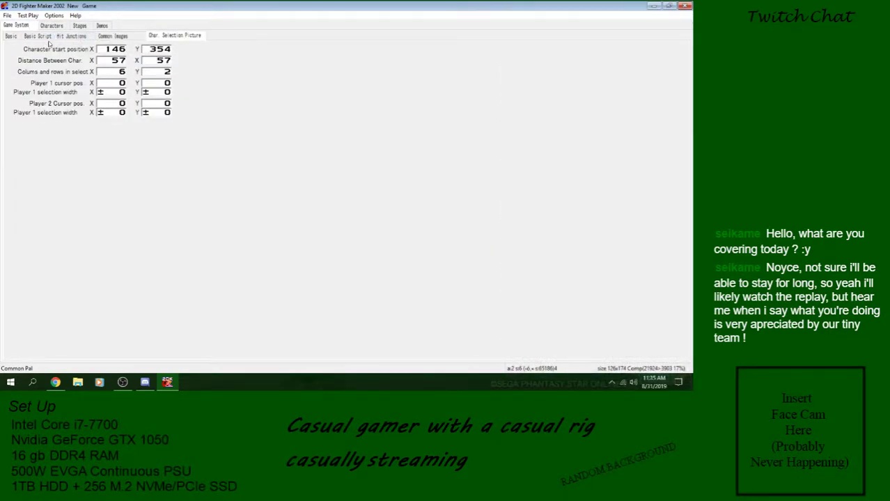
{"action": "left_click", "coordinate": [35, 36]}
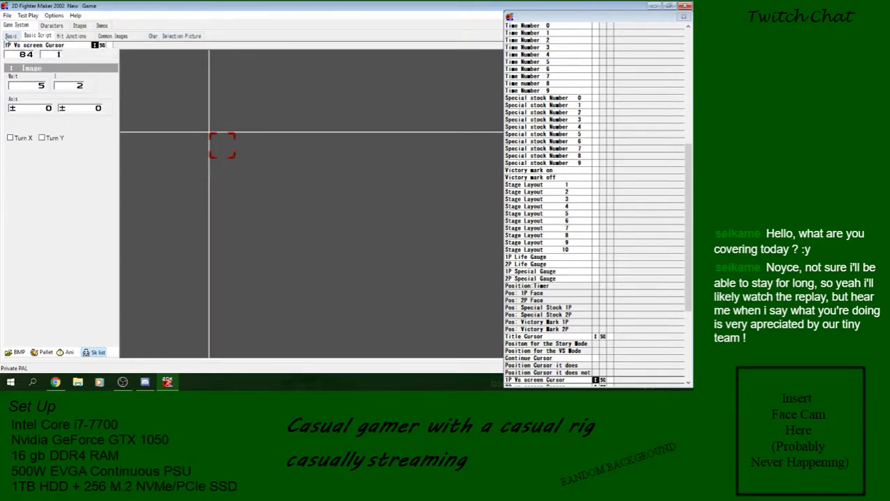
{"action": "left_click", "coordinate": [8, 36]}
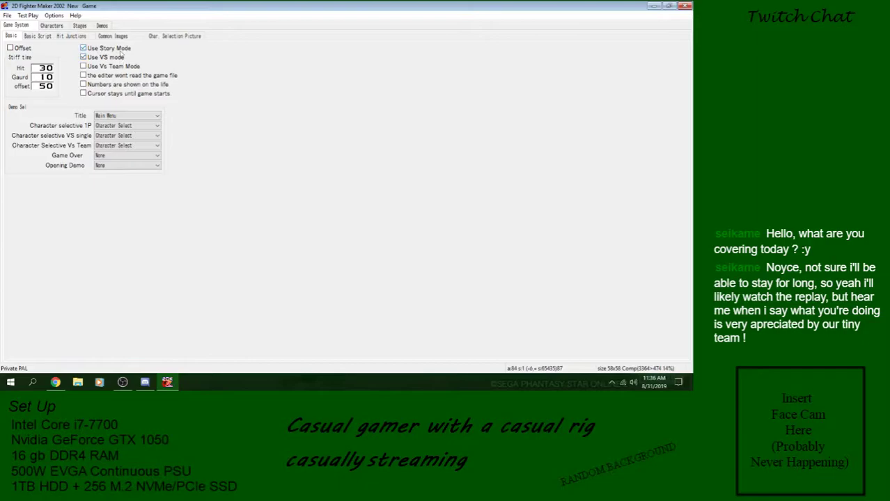
{"action": "left_click", "coordinate": [41, 37]}
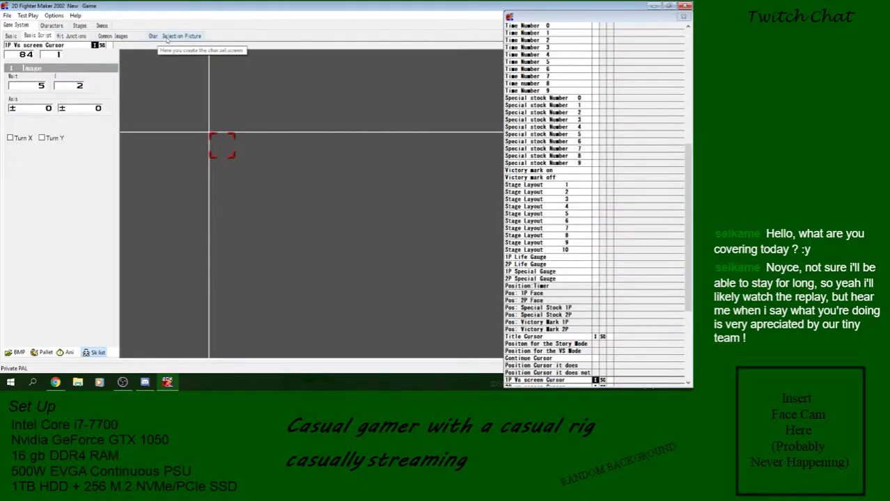
Show Character 1's skill script at the Forward entry and save the game
{"action": "left_click", "coordinate": [51, 25]}
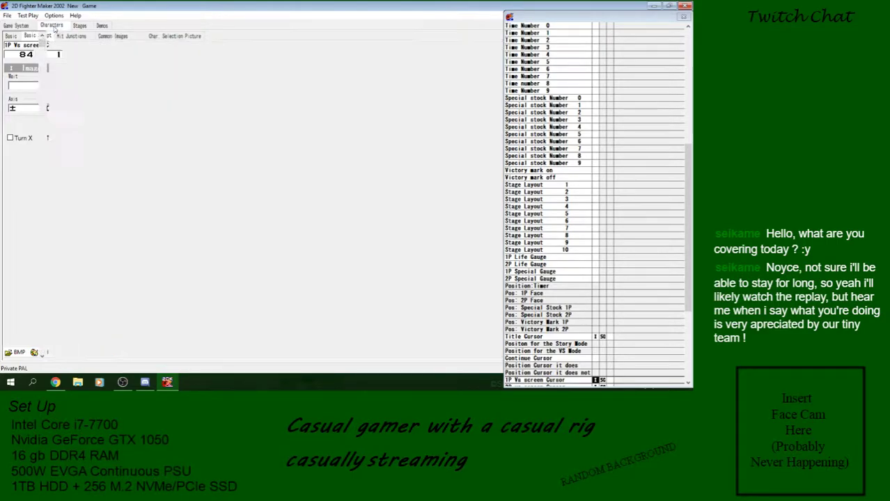
{"action": "left_click", "coordinate": [82, 27]}
{"action": "left_click", "coordinate": [102, 27]}
{"action": "left_click", "coordinate": [57, 28]}
{"action": "left_click", "coordinate": [55, 35]}
{"action": "left_click", "coordinate": [71, 35]}
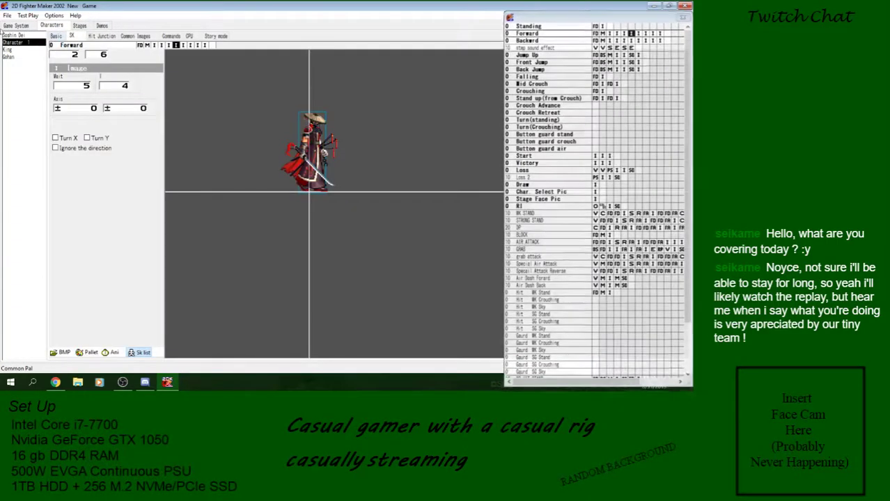
{"action": "left_click", "coordinate": [7, 16]}
{"action": "left_click", "coordinate": [30, 48]}
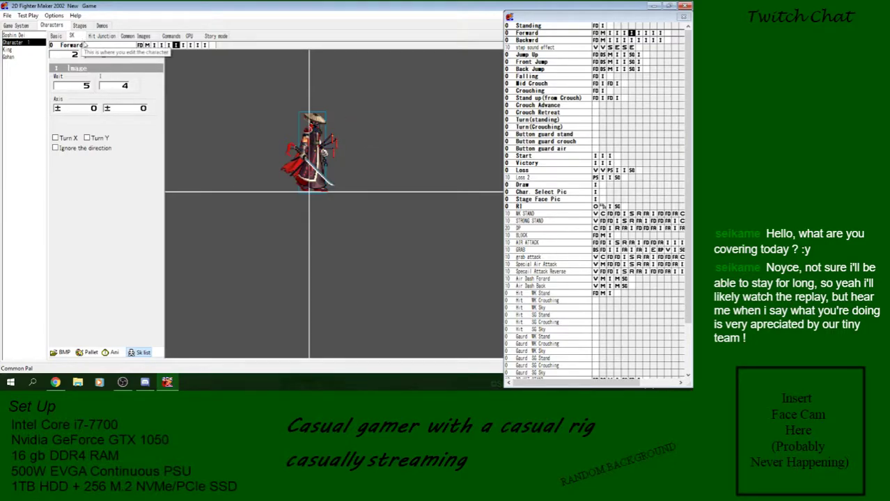
{"action": "left_click", "coordinate": [16, 25]}
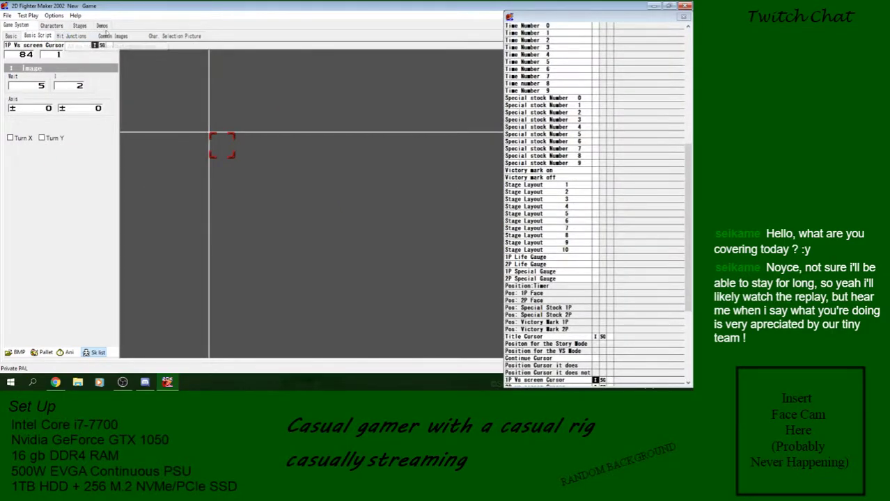
{"action": "left_click", "coordinate": [81, 25]}
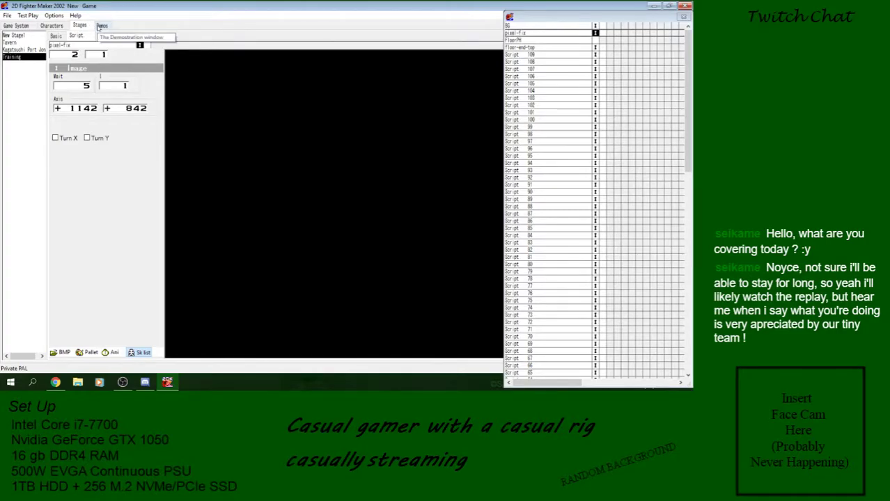
{"action": "left_click", "coordinate": [102, 26]}
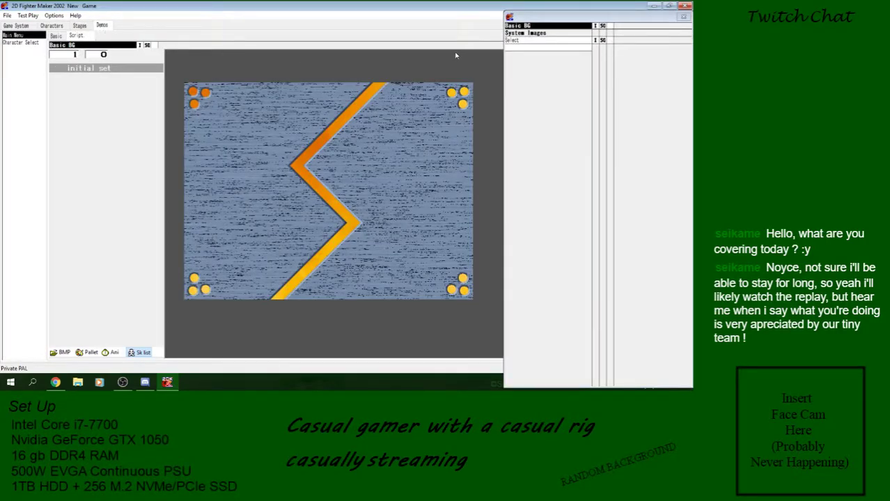
{"action": "left_click", "coordinate": [22, 26]}
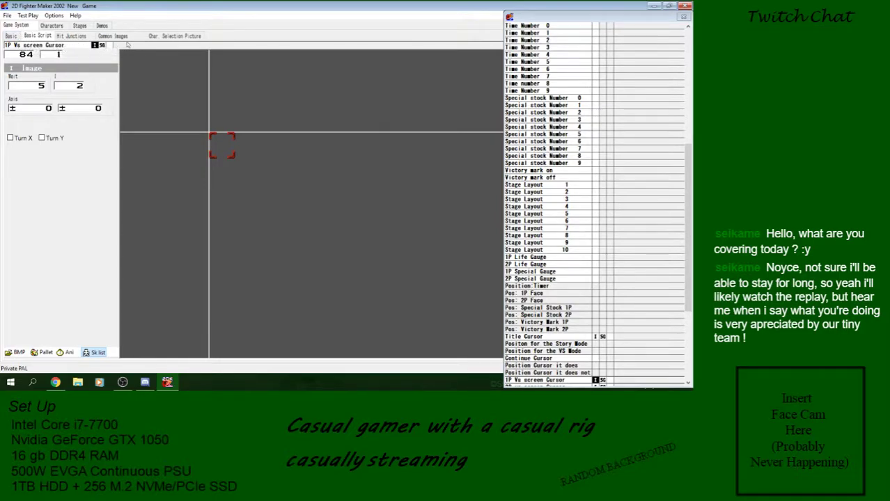
{"action": "left_click", "coordinate": [44, 28]}
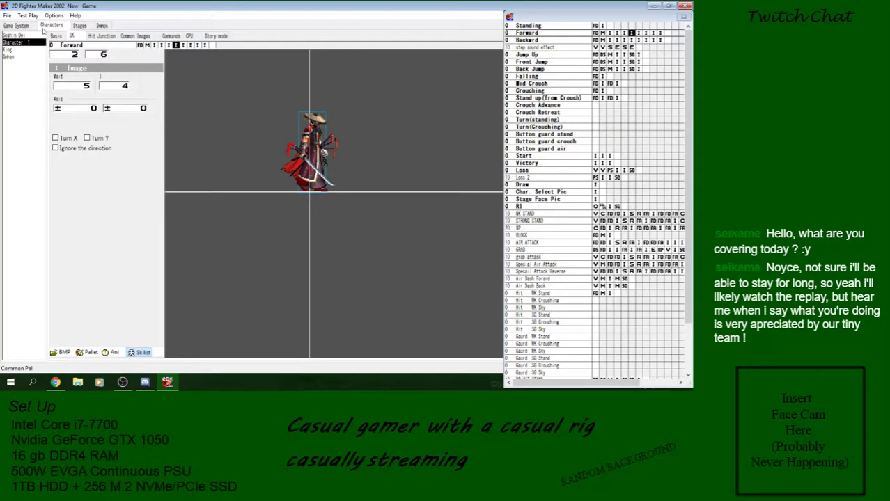
{"action": "left_click", "coordinate": [79, 26]}
{"action": "left_click", "coordinate": [102, 26]}
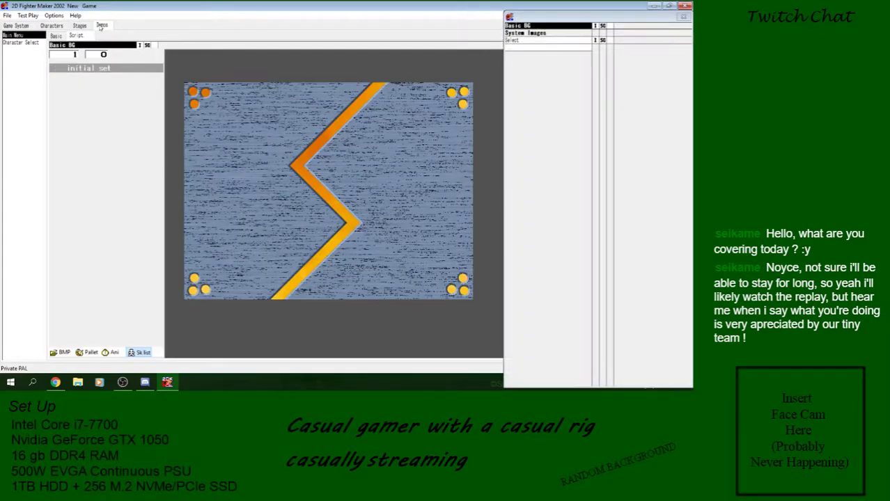
{"action": "left_click", "coordinate": [52, 26]}
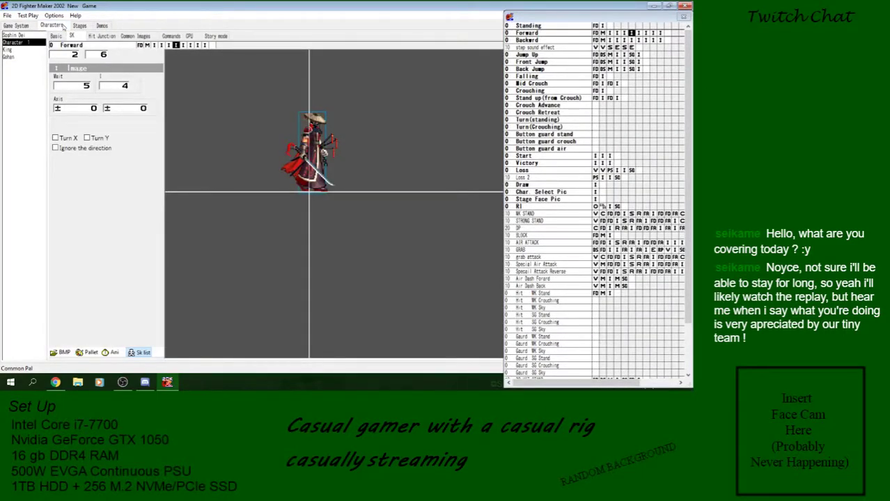
{"action": "left_click", "coordinate": [102, 26]}
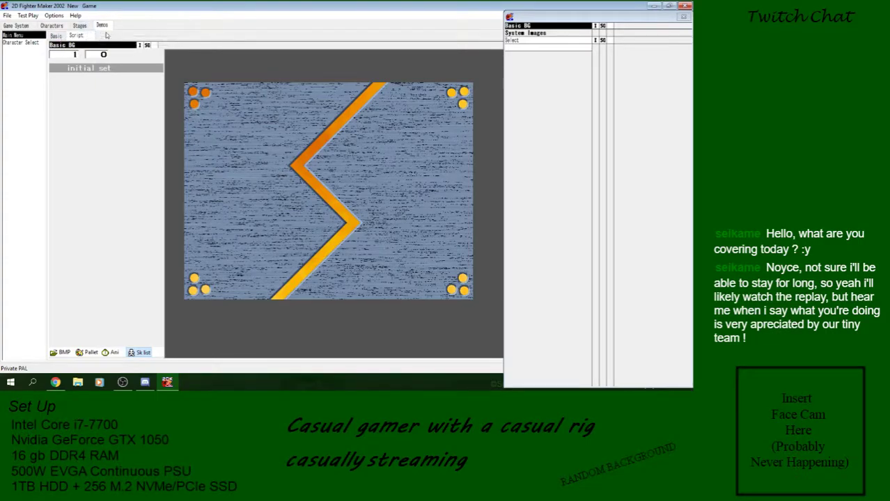
{"action": "left_click", "coordinate": [22, 43]}
{"action": "left_click", "coordinate": [23, 35]}
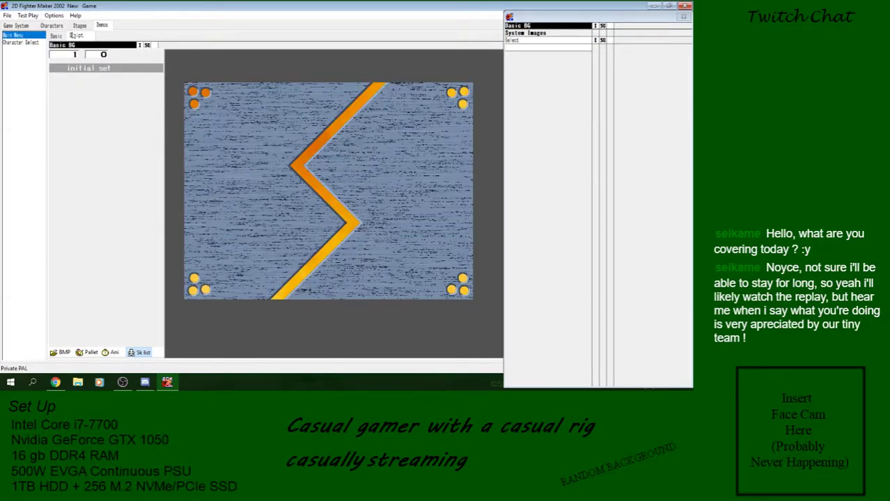
Check which demos can be assigned to Game Over in the Game System's basic settings, keeping None
{"action": "left_click", "coordinate": [16, 26]}
{"action": "left_click", "coordinate": [11, 36]}
{"action": "left_click", "coordinate": [122, 158]}
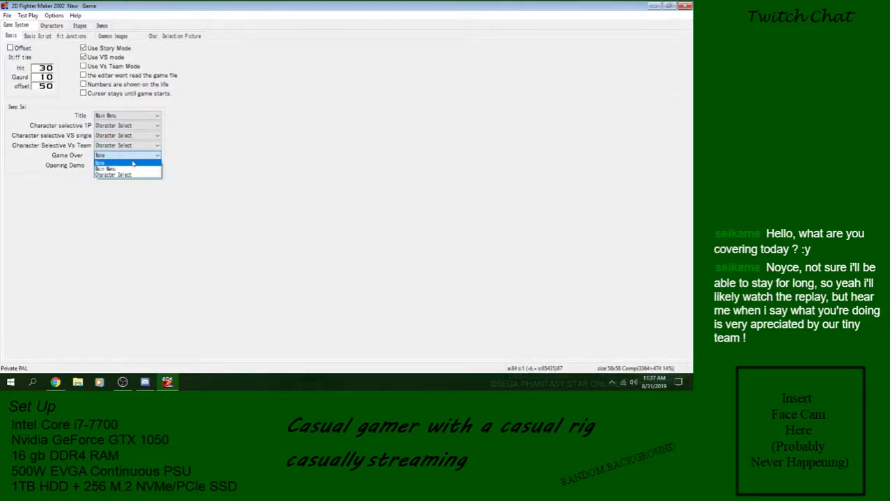
{"action": "left_click", "coordinate": [133, 163]}
Add a new demo named Game Over after the Character Select demo
{"action": "left_click", "coordinate": [101, 25]}
{"action": "right_click", "coordinate": [17, 56]}
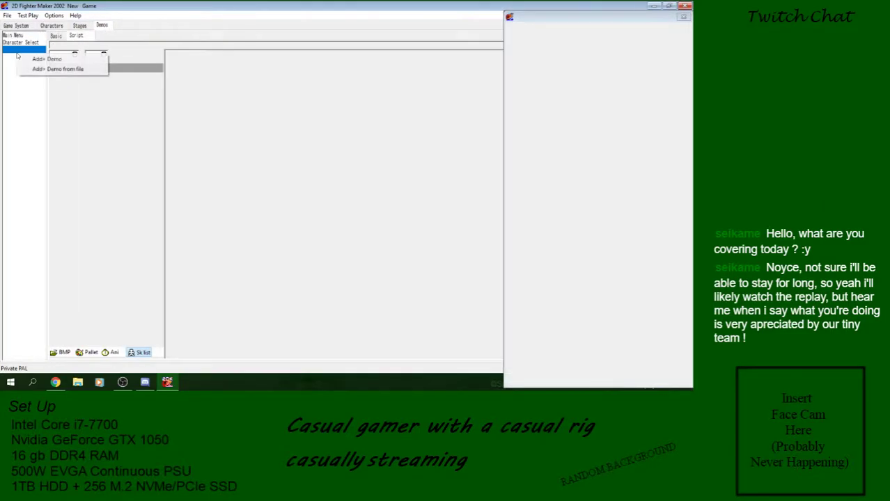
{"action": "left_click", "coordinate": [63, 61]}
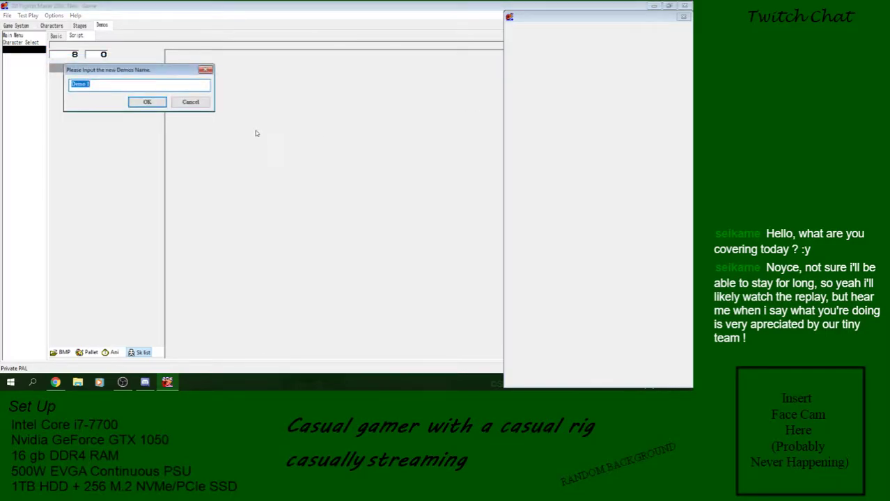
{"action": "type", "text": "Game Over"}
{"action": "key", "text": "Return"}
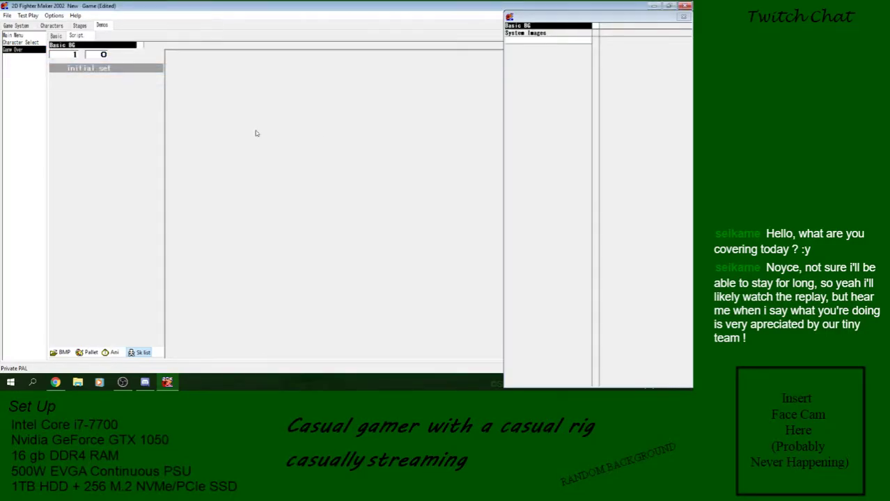
{"action": "right_click", "coordinate": [586, 33]}
{"action": "left_click", "coordinate": [612, 32]}
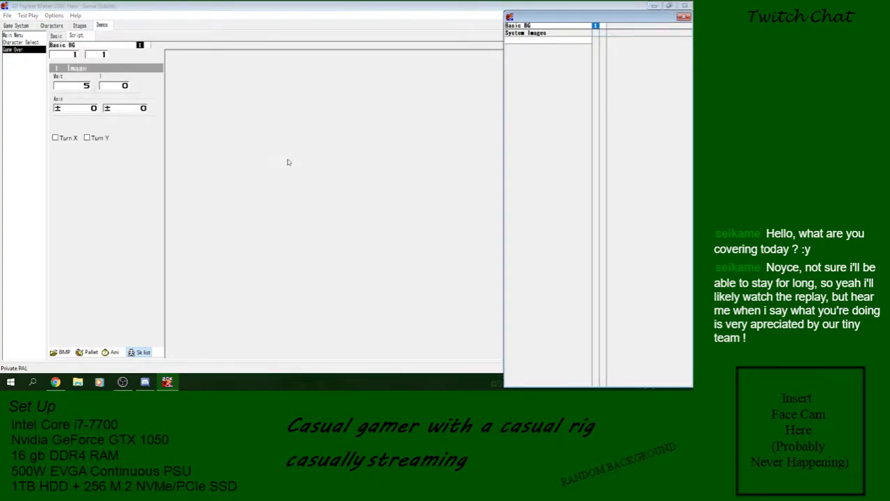
{"action": "right_click", "coordinate": [596, 28]}
{"action": "left_click", "coordinate": [627, 154]}
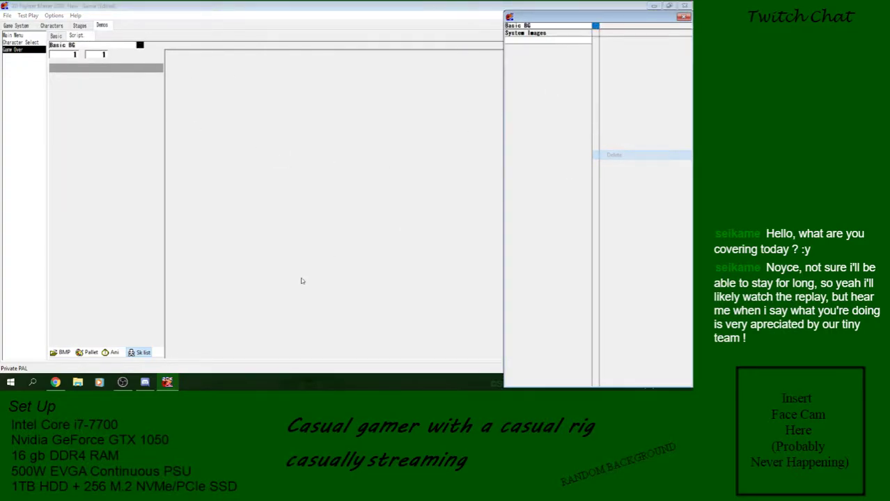
Load 07.bmp from the Graphics Text folder and select the GameOver lettering in it
{"action": "left_click", "coordinate": [60, 352]}
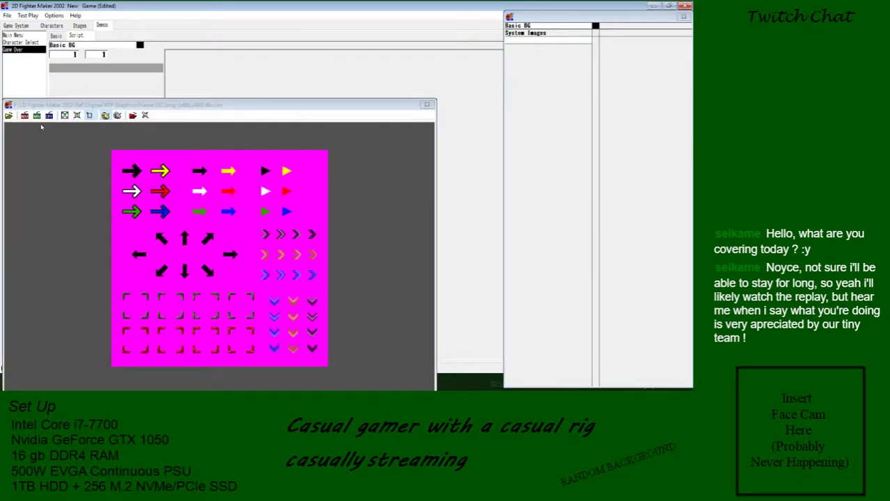
{"action": "left_click", "coordinate": [8, 115]}
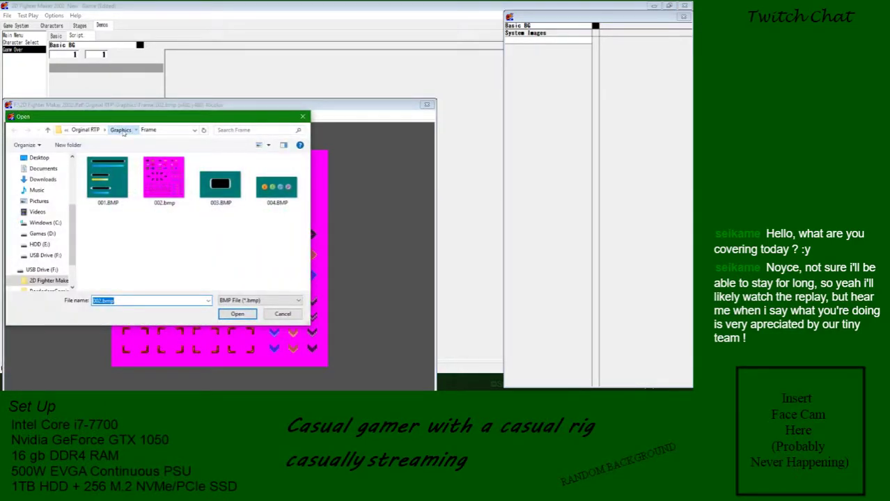
{"action": "left_click", "coordinate": [115, 132]}
{"action": "double_click", "coordinate": [99, 248]}
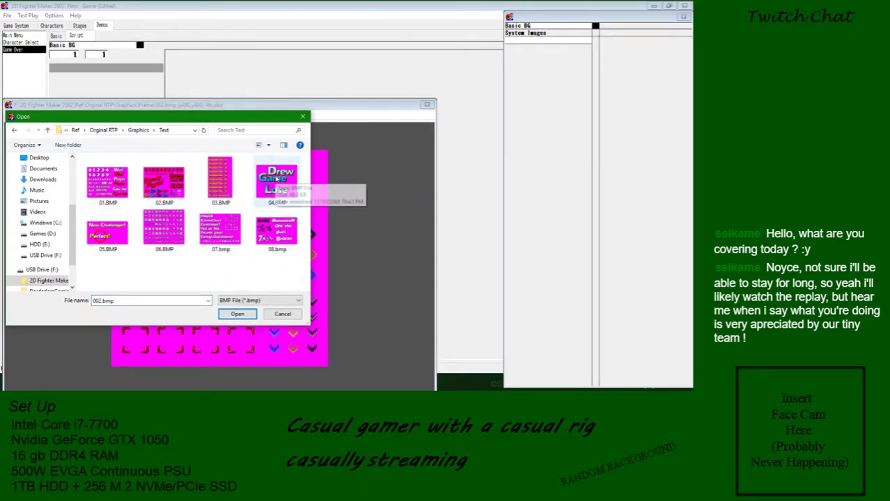
{"action": "double_click", "coordinate": [220, 231]}
{"action": "left_click_drag", "start_coordinate": [79, 185], "coordinate": [231, 210]}
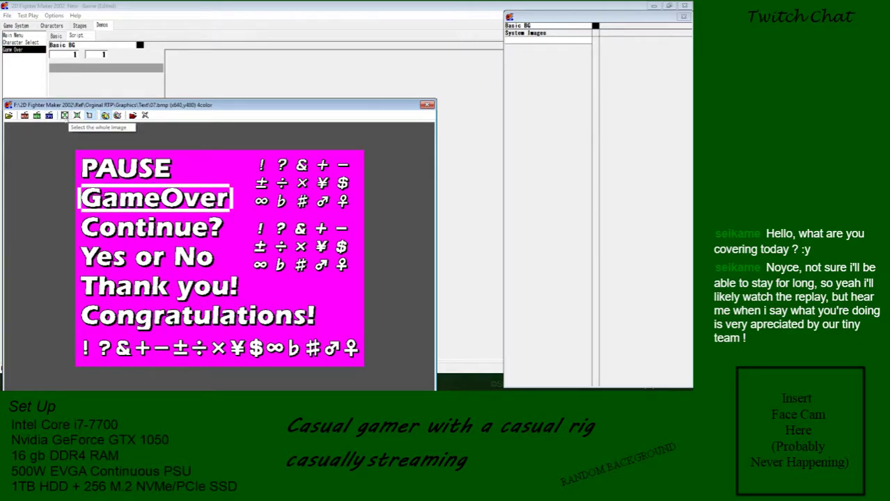
Add a new script named Game Over above System Images in the Game Over demo
{"action": "left_click", "coordinate": [580, 34]}
{"action": "right_click", "coordinate": [583, 34]}
{"action": "left_click", "coordinate": [613, 40]}
{"action": "type", "text": "G"}
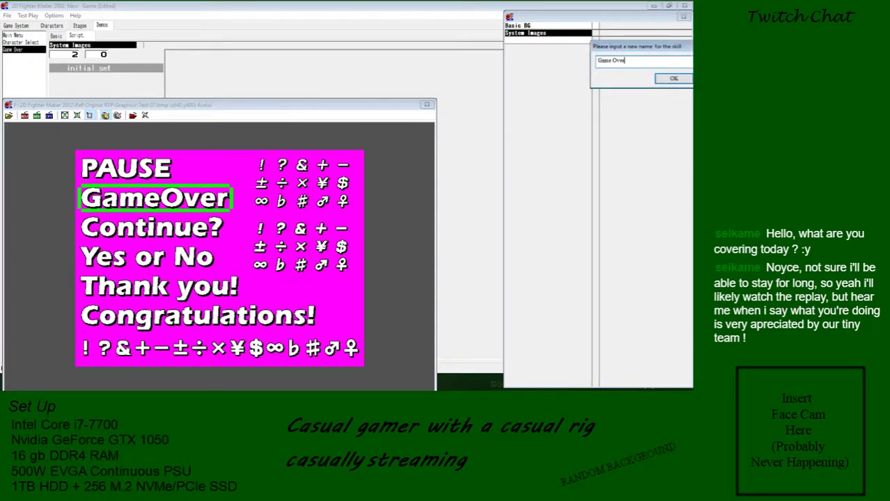
{"action": "type", "text": "ame Over"}
{"action": "key", "text": "Return"}
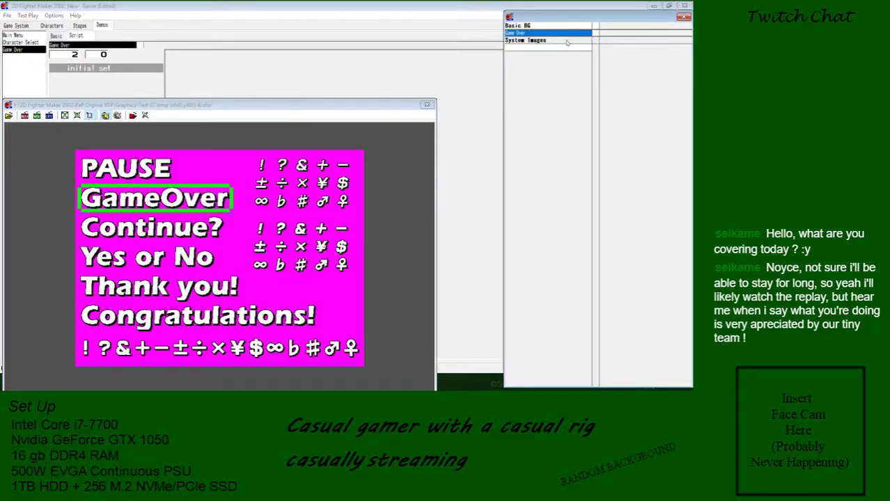
Add two more scripts named Continue and Yes/No between Game Over and System Images
{"action": "right_click", "coordinate": [562, 43]}
{"action": "left_click", "coordinate": [566, 51]}
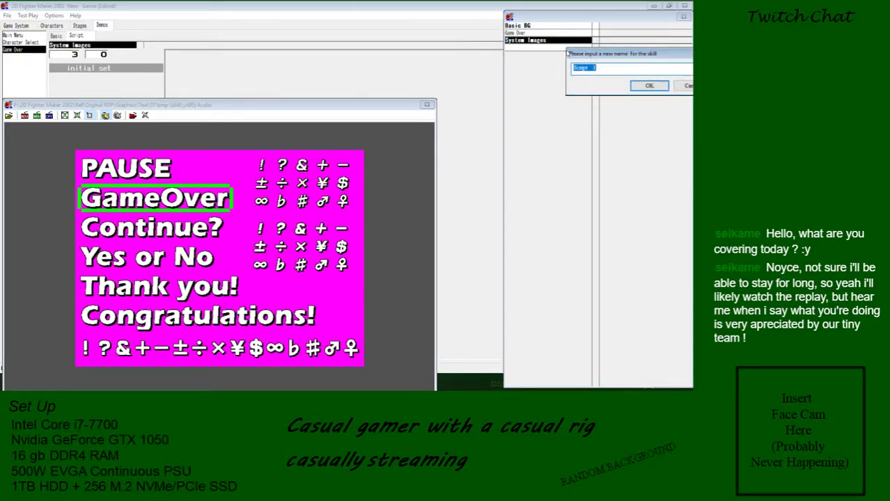
{"action": "type", "text": "Continue"}
{"action": "key", "text": "Return"}
{"action": "right_click", "coordinate": [567, 47]}
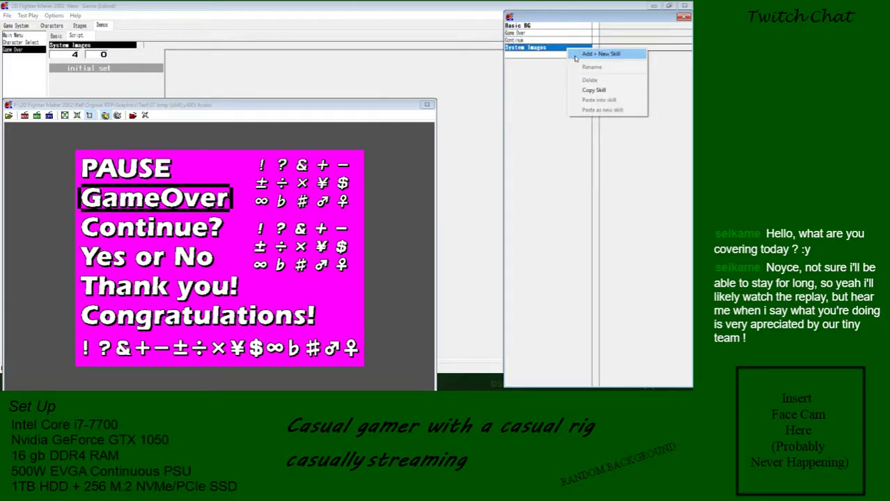
{"action": "left_click", "coordinate": [576, 57]}
{"action": "type", "text": "Yes"}
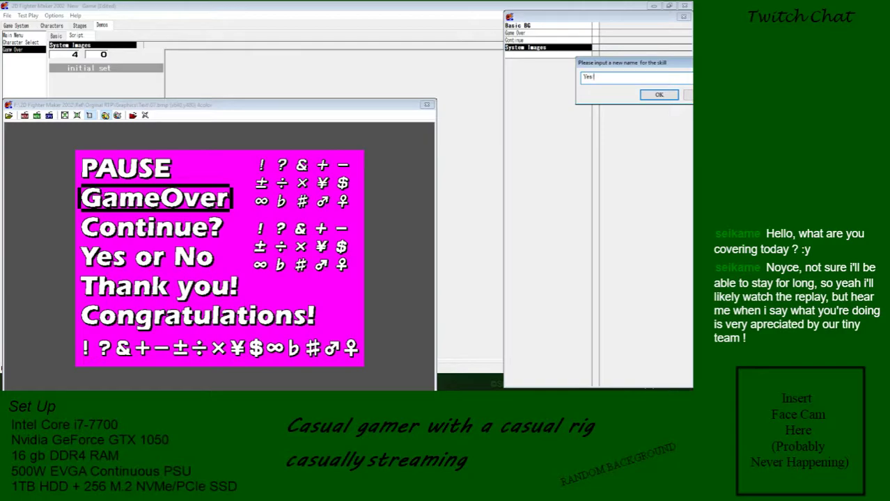
{"action": "type", "text": "/No"}
{"action": "key", "text": "Return"}
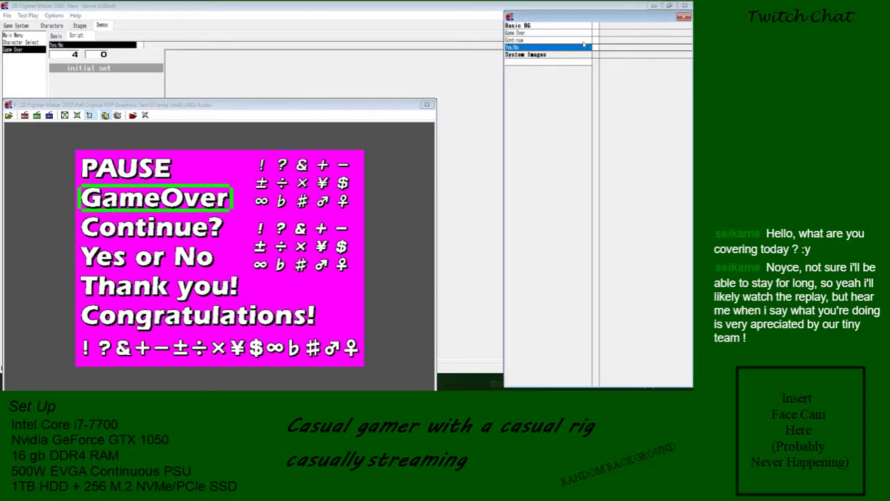
Insert the GameOver lettering into the Game Over script and the Continue? lettering into the Continue script as images
{"action": "left_click", "coordinate": [595, 34]}
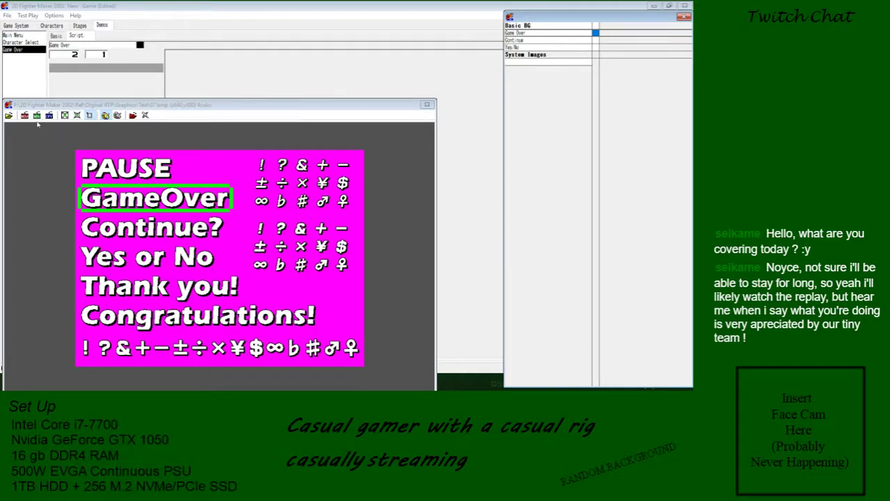
{"action": "left_click", "coordinate": [36, 117]}
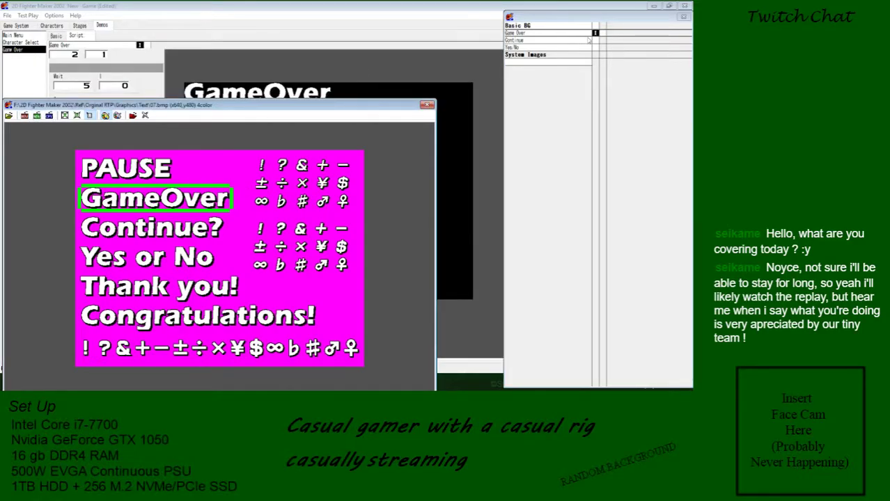
{"action": "left_click", "coordinate": [595, 40]}
{"action": "left_click_drag", "start_coordinate": [236, 217], "coordinate": [73, 245]}
{"action": "left_click_drag", "start_coordinate": [78, 212], "coordinate": [226, 241]}
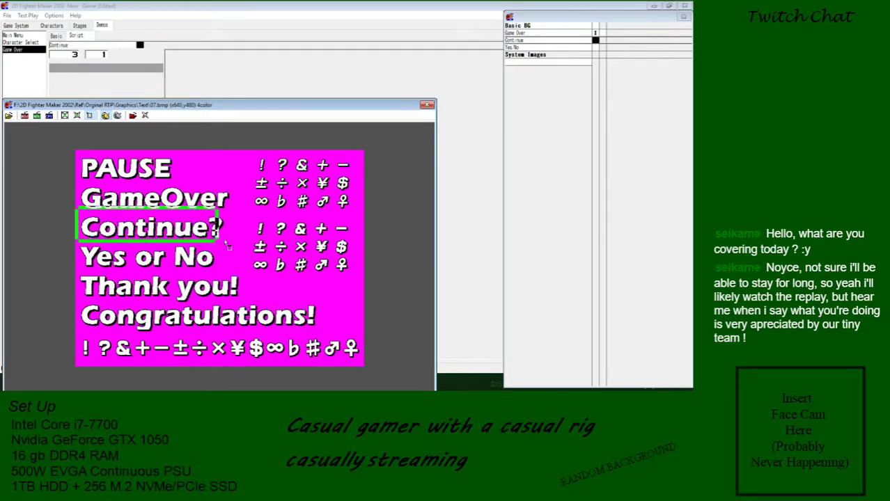
{"action": "left_click", "coordinate": [37, 116]}
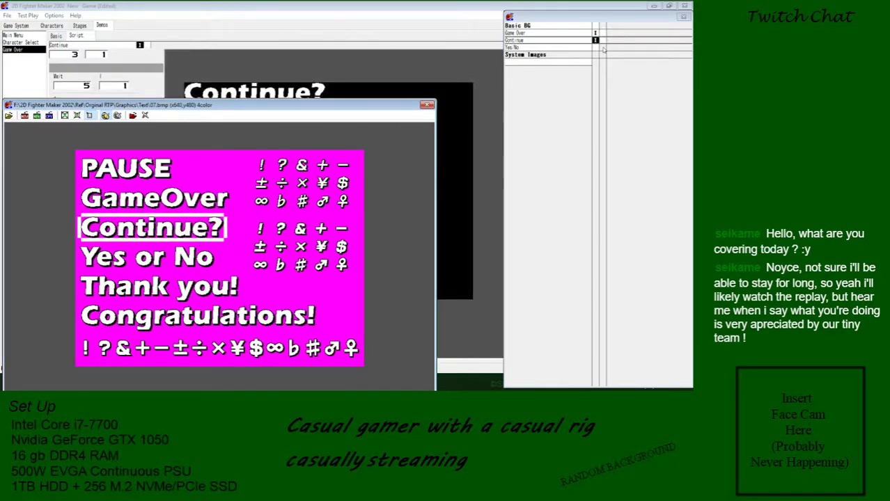
Insert the Yes or No lettering into the Yes/No script as an image and close the bitmap
{"action": "left_click", "coordinate": [596, 47]}
{"action": "left_click_drag", "start_coordinate": [77, 243], "coordinate": [218, 269]}
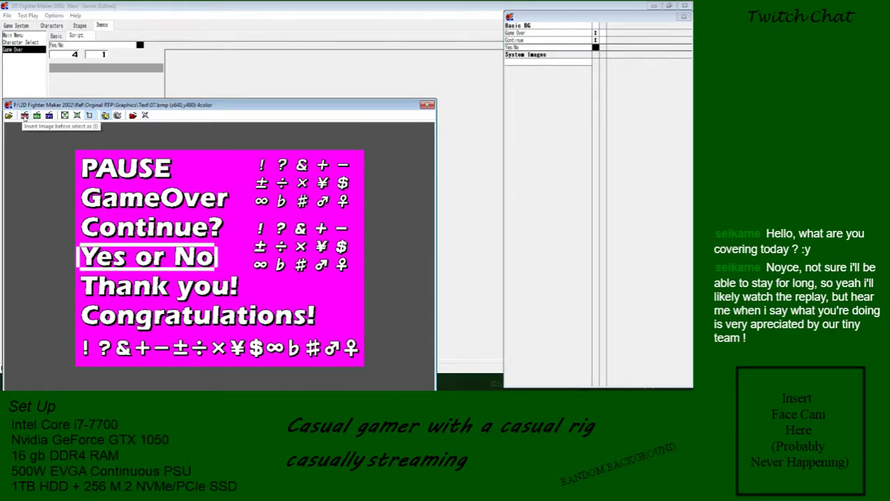
{"action": "left_click", "coordinate": [25, 117]}
{"action": "left_click", "coordinate": [426, 106]}
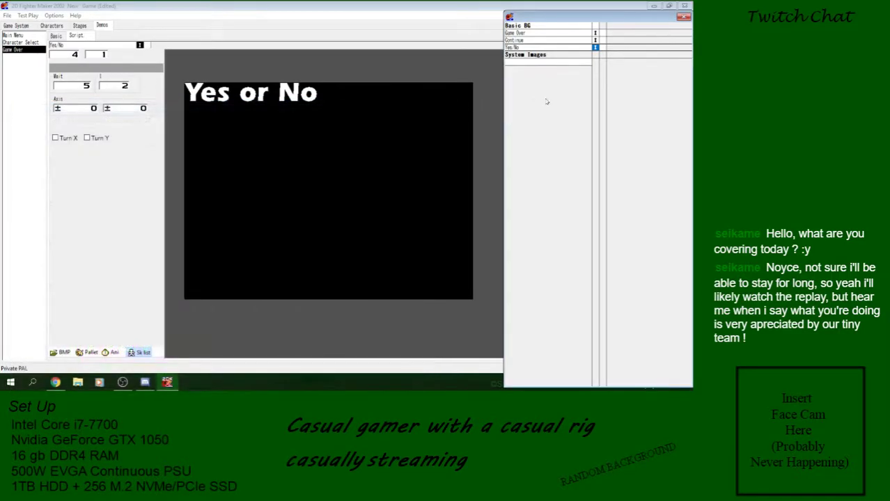
Move the GameOver image to the upper centre of the demo screen, at about 152, 70
{"action": "left_click", "coordinate": [596, 41]}
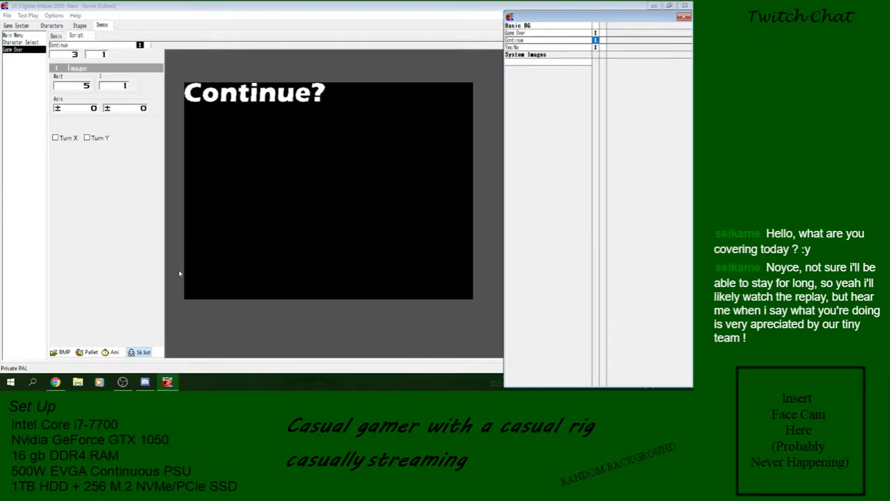
{"action": "left_click", "coordinate": [115, 353]}
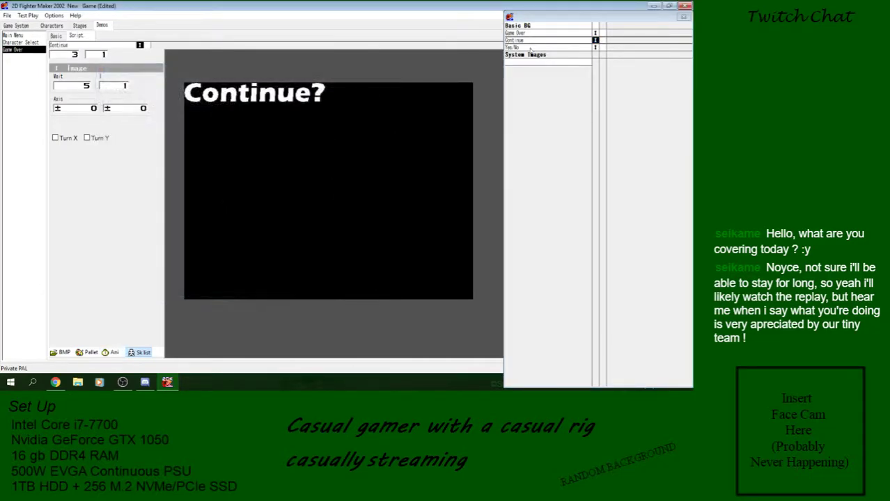
{"action": "left_click", "coordinate": [597, 33]}
{"action": "left_click_drag", "start_coordinate": [267, 99], "coordinate": [337, 130]}
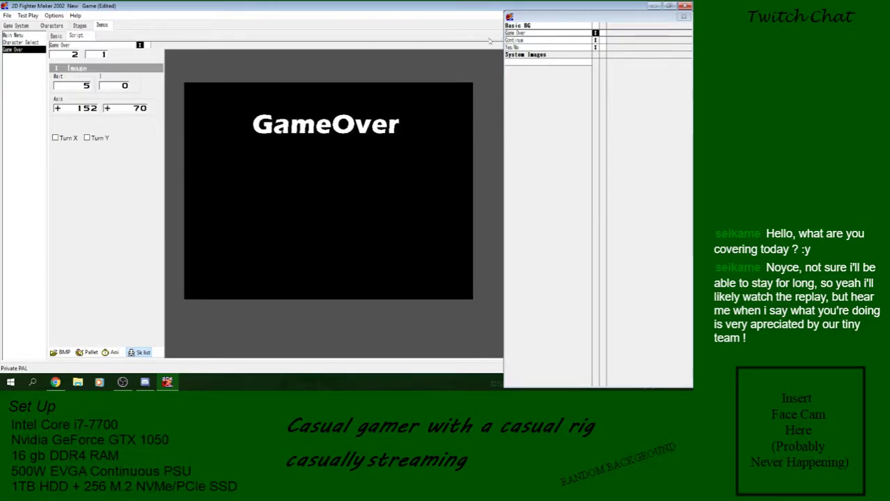
Move the Continue? image to just below the screen's centre and the Yes or No image beneath it at about 178, 310
{"action": "left_click", "coordinate": [595, 41]}
{"action": "left_click_drag", "start_coordinate": [293, 96], "coordinate": [370, 203]}
{"action": "left_click", "coordinate": [595, 47]}
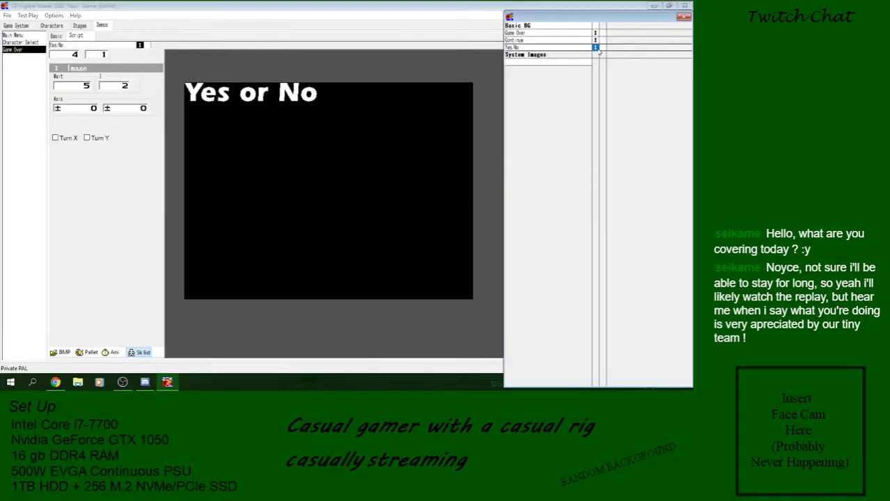
{"action": "left_click_drag", "start_coordinate": [261, 95], "coordinate": [341, 235]}
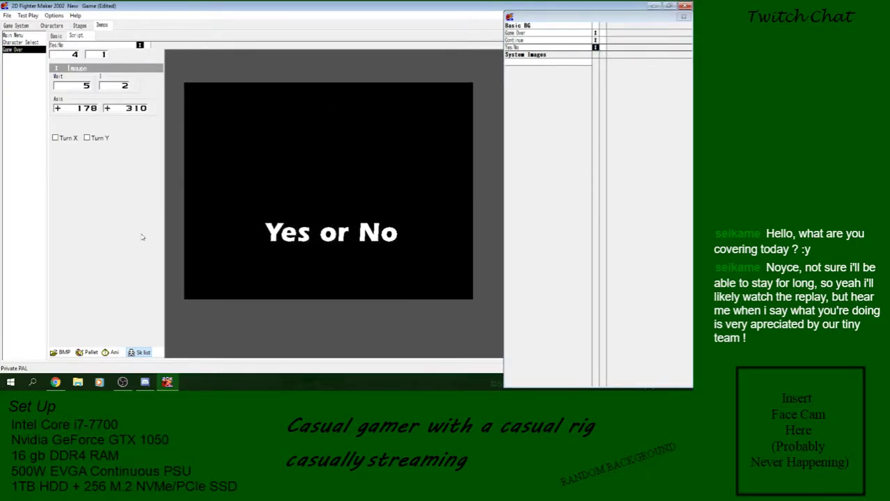
Preview the composed Game Over demo and set the GameOver image's horizontal axis to 161 to centre it
{"action": "left_click", "coordinate": [112, 352]}
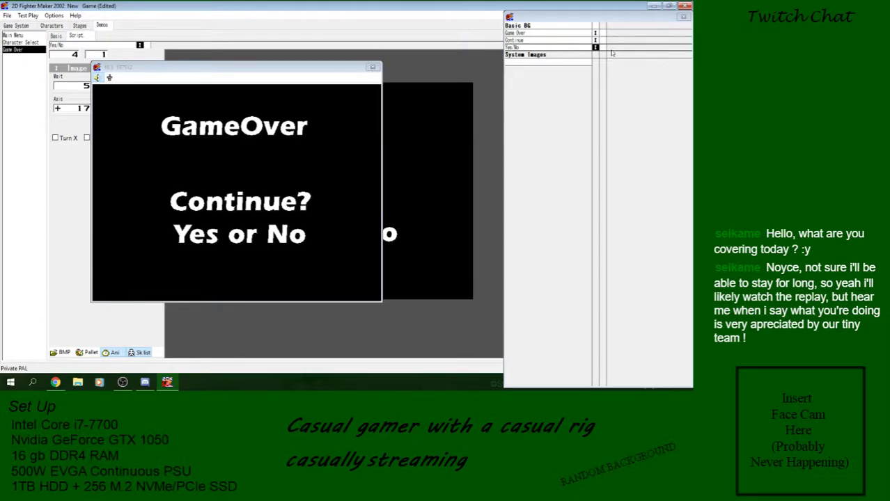
{"action": "left_click_drag", "start_coordinate": [210, 73], "coordinate": [260, 73]}
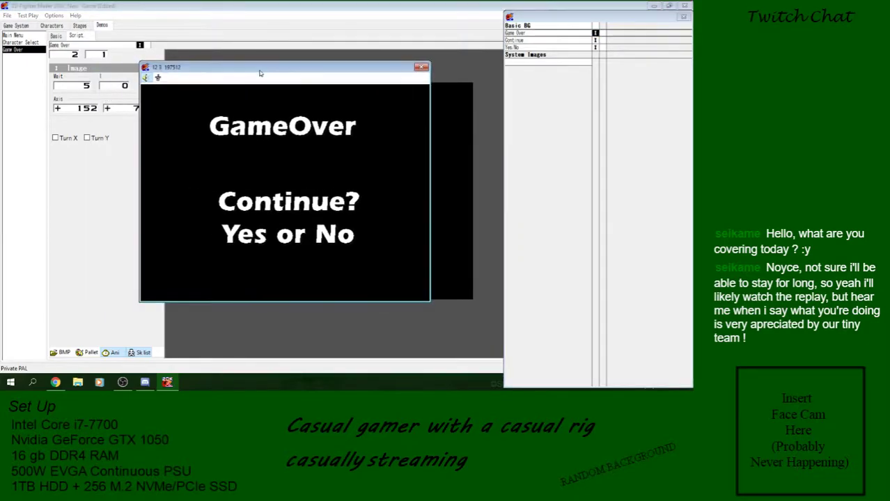
{"action": "left_click", "coordinate": [94, 110]}
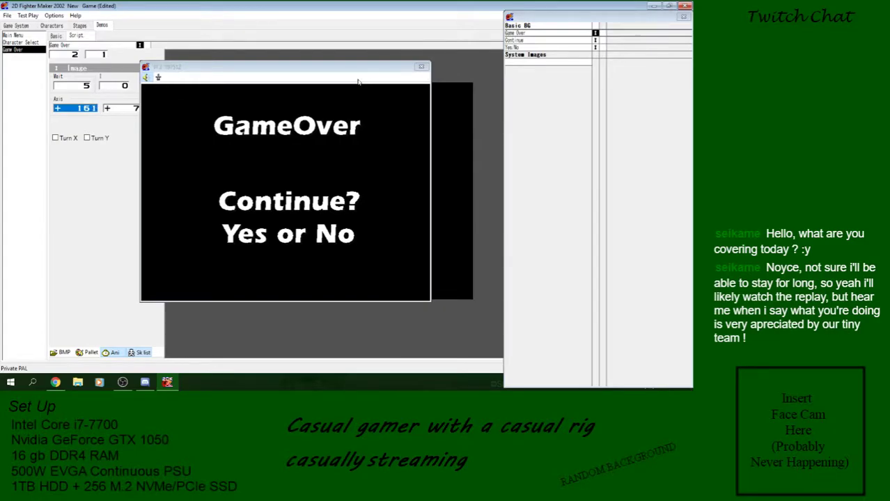
{"action": "left_click", "coordinate": [420, 67]}
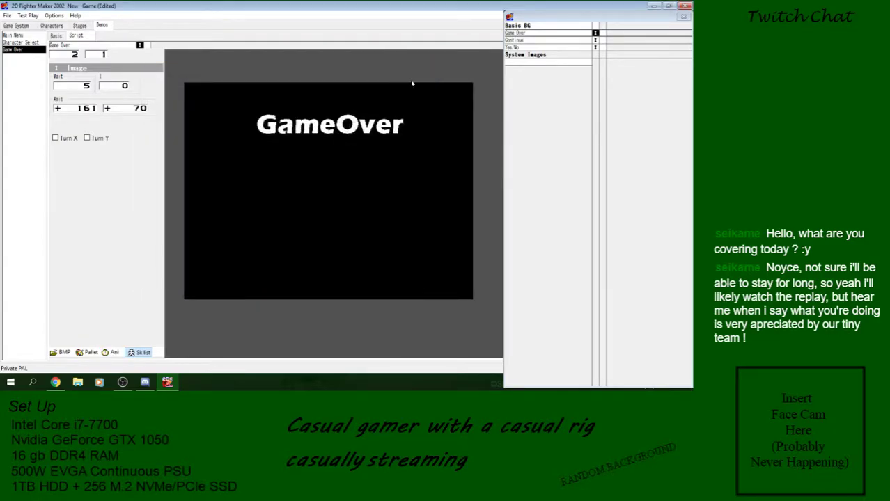
Start loading a bitmap for the Basic BG script and check the Frame folder of the original RTP graphics for a background
{"action": "left_click", "coordinate": [595, 26]}
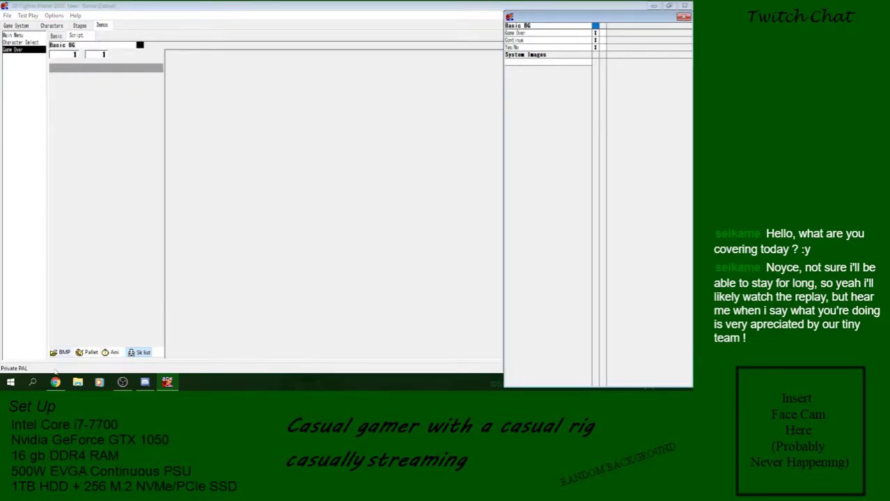
{"action": "left_click", "coordinate": [63, 352]}
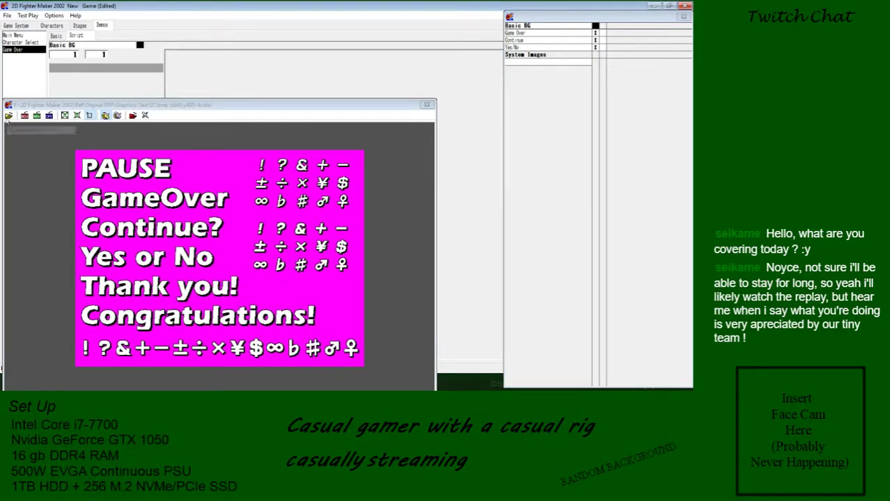
{"action": "left_click", "coordinate": [9, 116]}
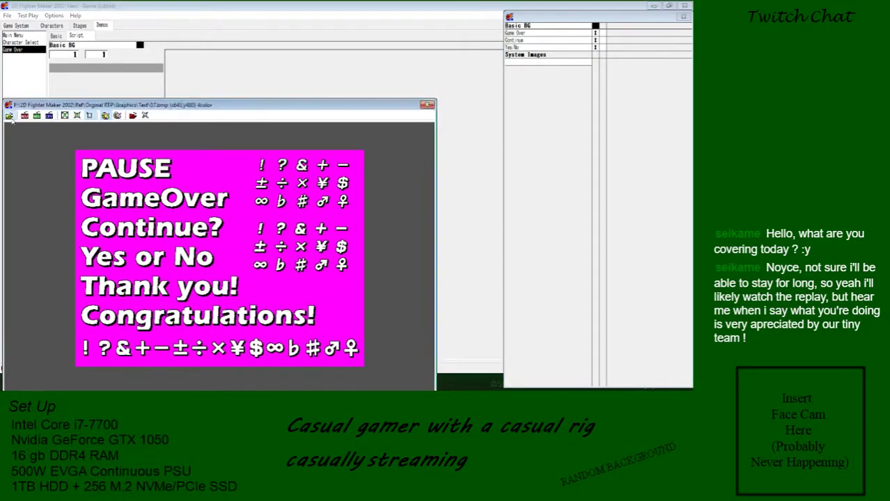
{"action": "left_click", "coordinate": [138, 130]}
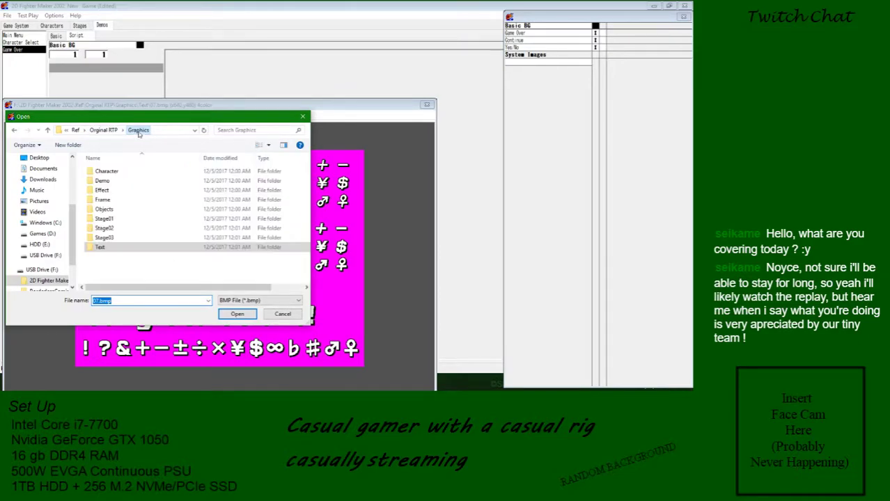
{"action": "double_click", "coordinate": [127, 202]}
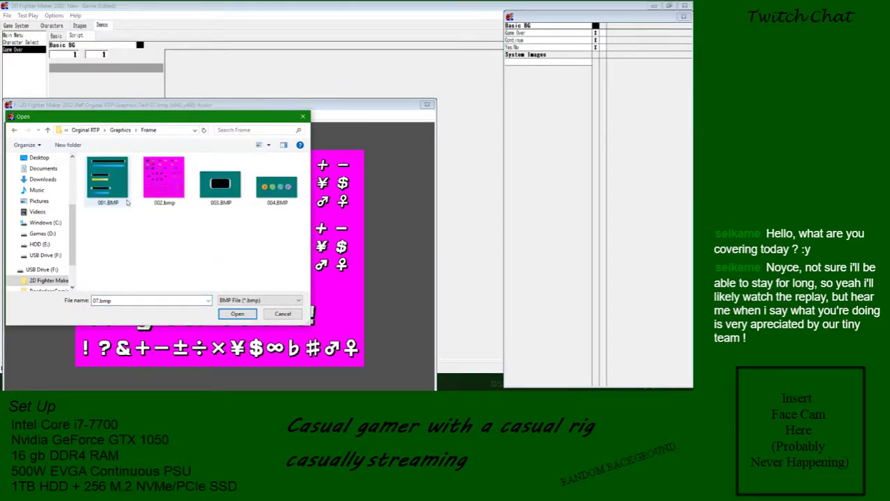
{"action": "left_click", "coordinate": [48, 130]}
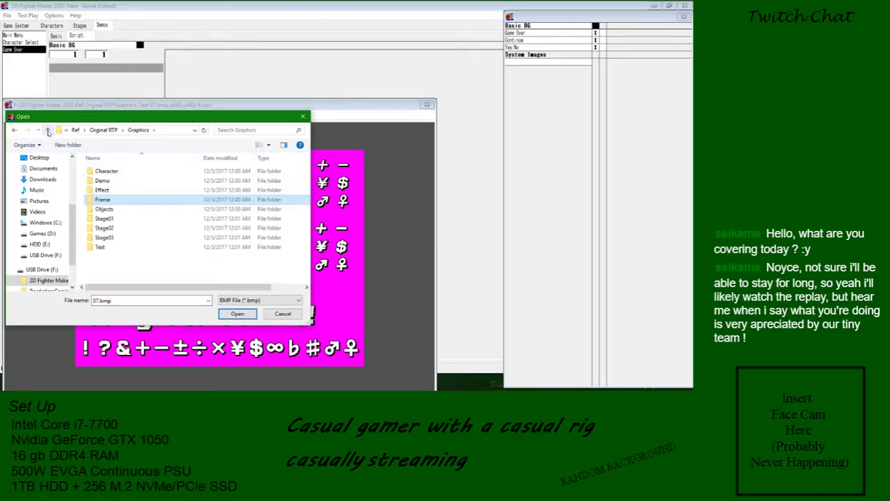
{"action": "left_click", "coordinate": [83, 130]}
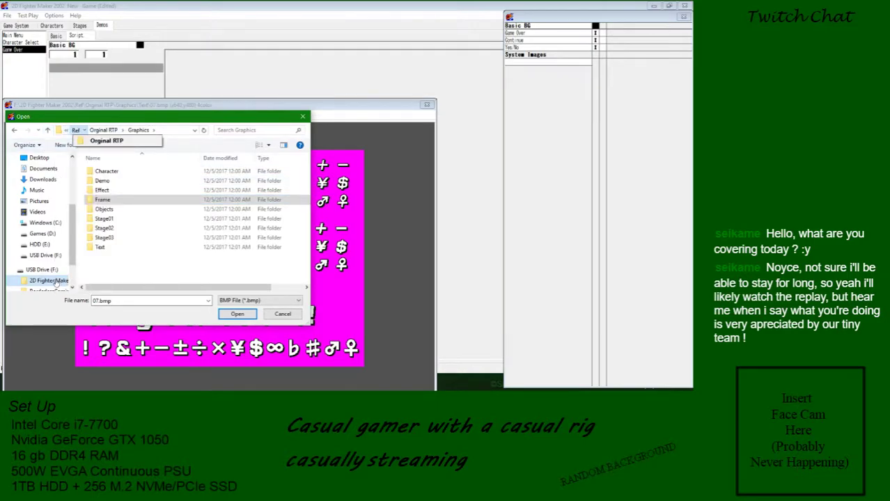
Browse the USB drive's 2D Fighter Maker 2002 folder to Dungeon Fighter The 500 Year War, Sources, UI
{"action": "left_click", "coordinate": [45, 256]}
{"action": "double_click", "coordinate": [115, 171]}
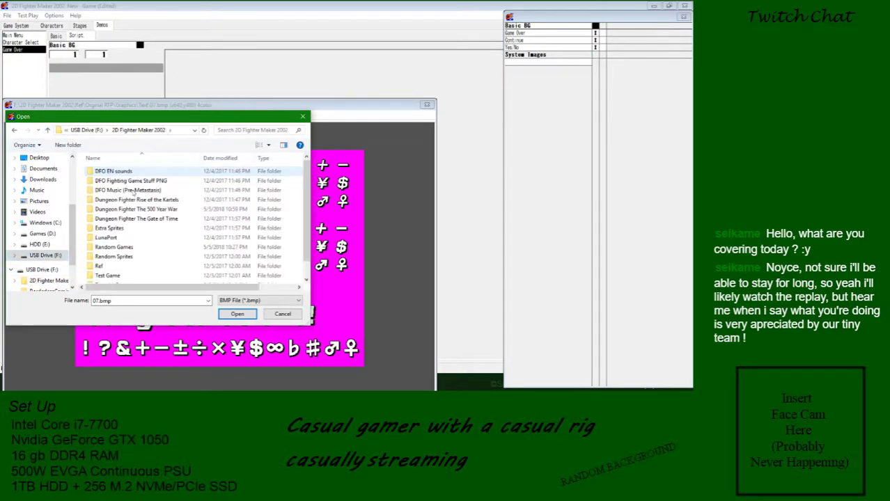
{"action": "scroll", "coordinate": [130, 237], "scroll_direction": "down", "scroll_amount": 1}
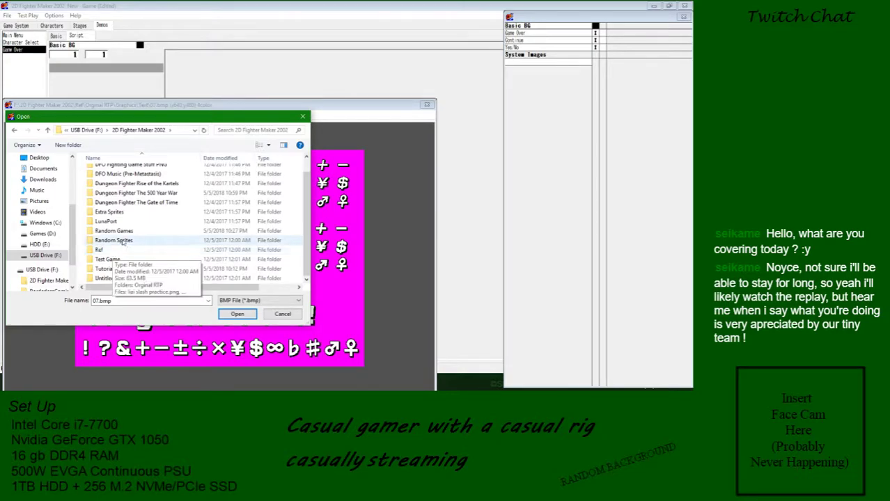
{"action": "scroll", "coordinate": [119, 227], "scroll_direction": "up", "scroll_amount": 1}
{"action": "double_click", "coordinate": [129, 209]}
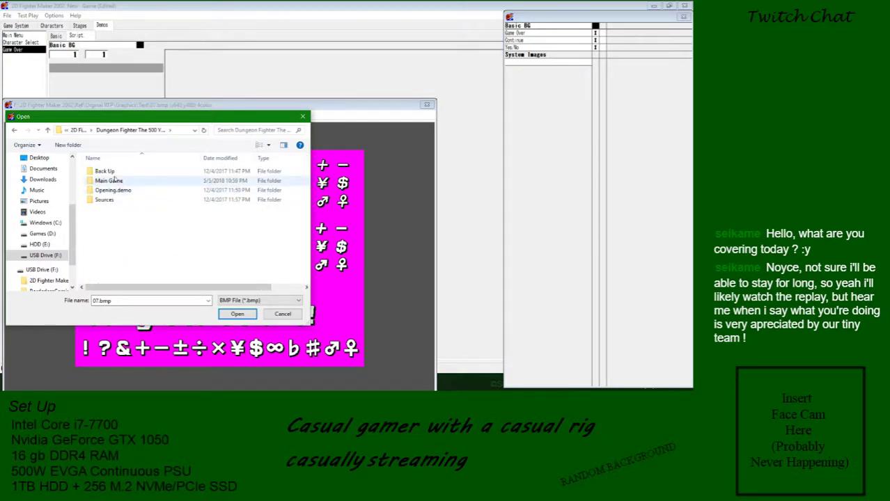
{"action": "double_click", "coordinate": [111, 200]}
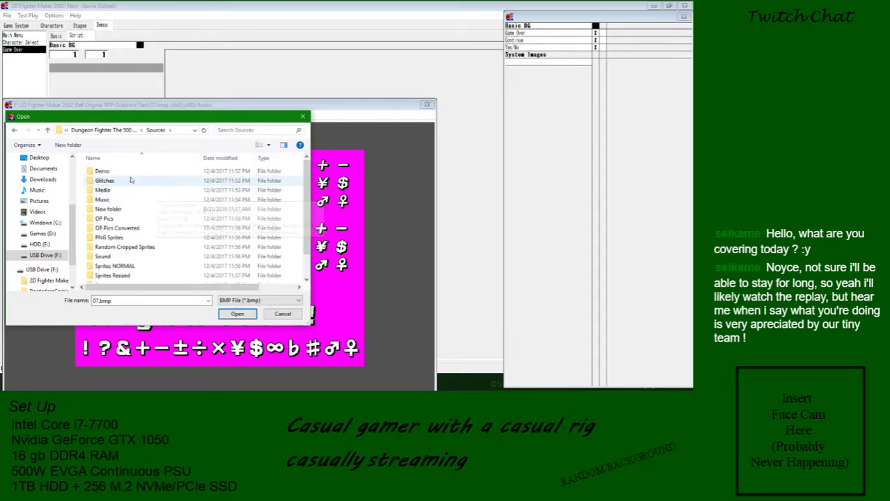
{"action": "scroll", "coordinate": [115, 265], "scroll_direction": "down", "scroll_amount": 1}
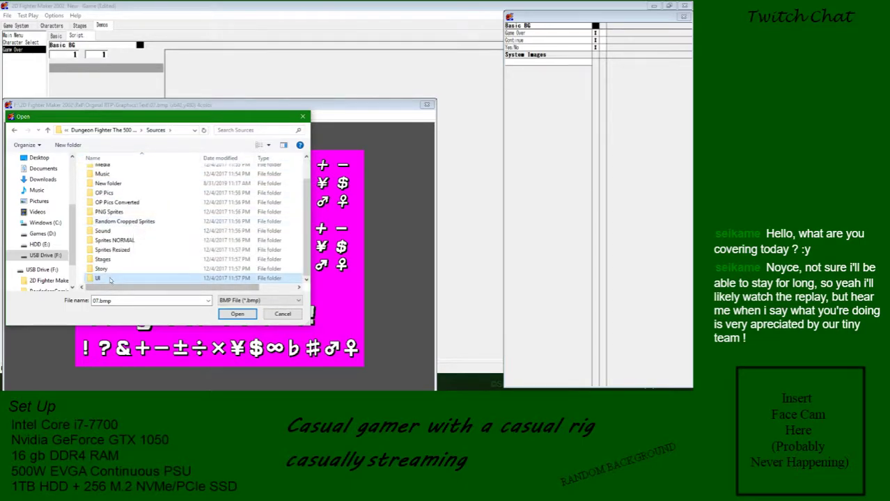
{"action": "double_click", "coordinate": [110, 278]}
Show the UI folder's files as large icons and open the VS Screen.bmp background bitmap
{"action": "scroll", "coordinate": [115, 258], "scroll_direction": "down", "scroll_amount": 1}
{"action": "right_click", "coordinate": [88, 202]}
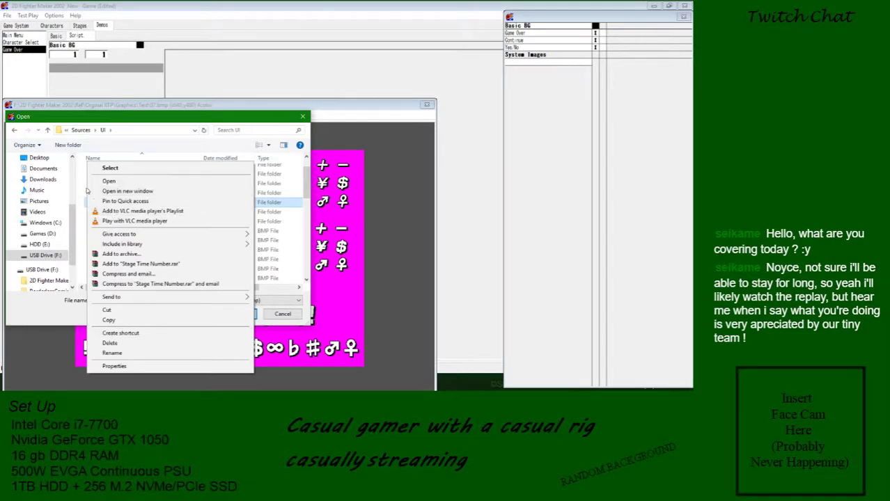
{"action": "key", "text": "Escape"}
{"action": "right_click", "coordinate": [81, 185]}
{"action": "mouse_move", "coordinate": [103, 191]}
{"action": "left_click", "coordinate": [190, 202]}
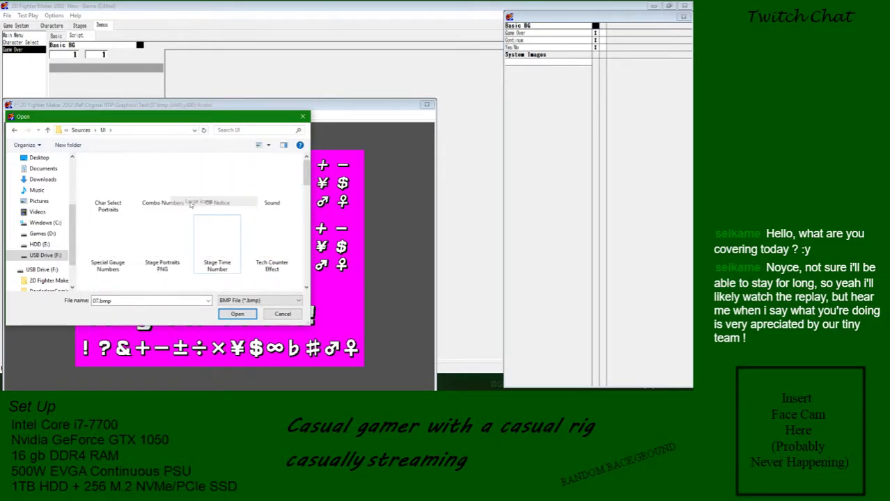
{"action": "scroll", "coordinate": [235, 208], "scroll_direction": "down", "scroll_amount": 1}
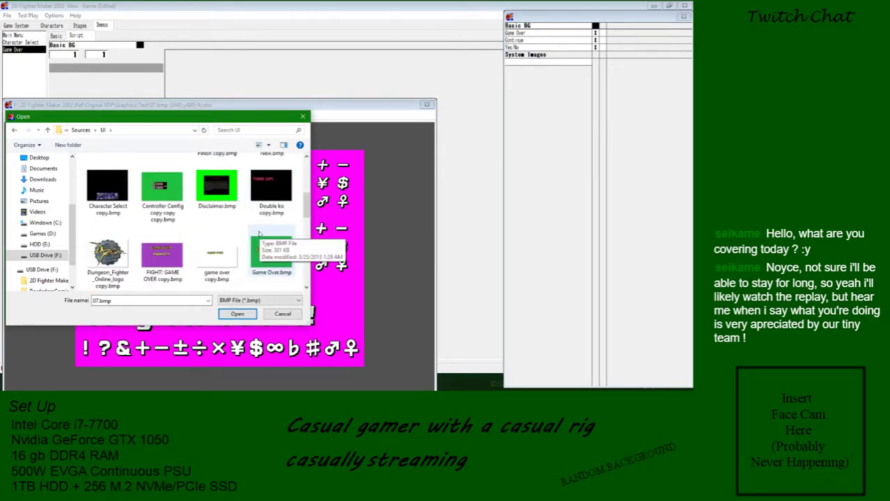
{"action": "scroll", "coordinate": [249, 226], "scroll_direction": "down", "scroll_amount": 3}
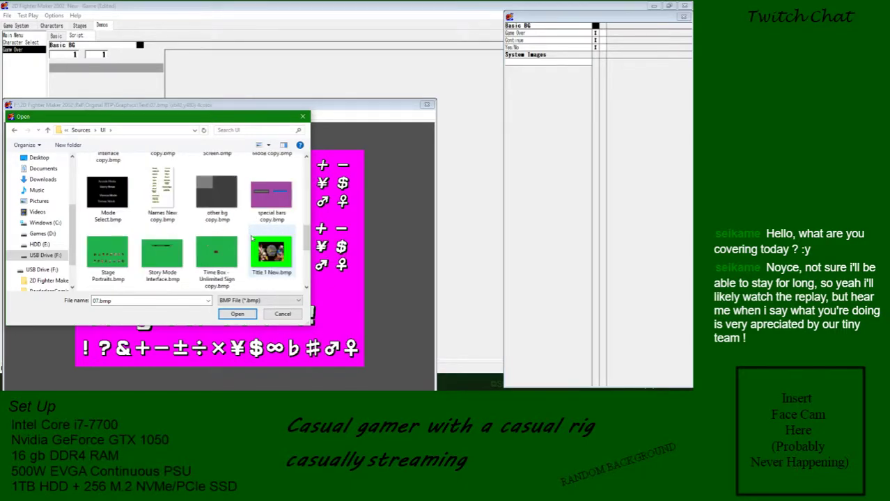
{"action": "scroll", "coordinate": [252, 239], "scroll_direction": "down", "scroll_amount": 6}
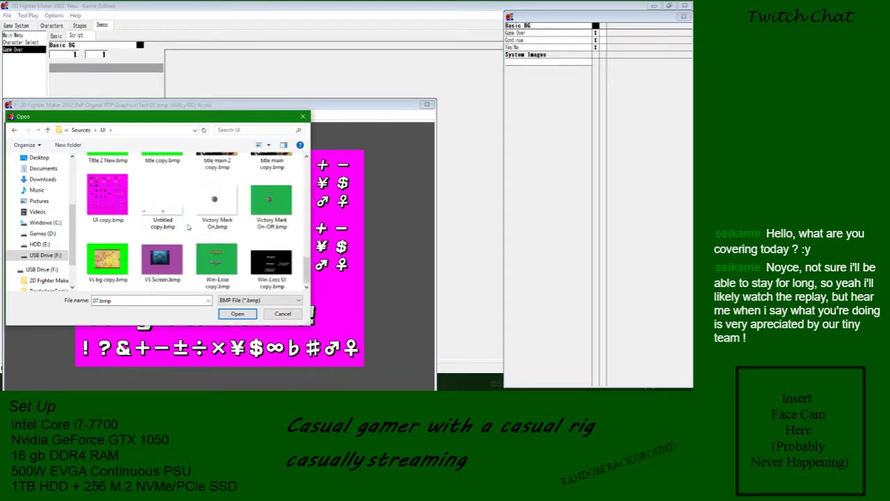
{"action": "double_click", "coordinate": [153, 263]}
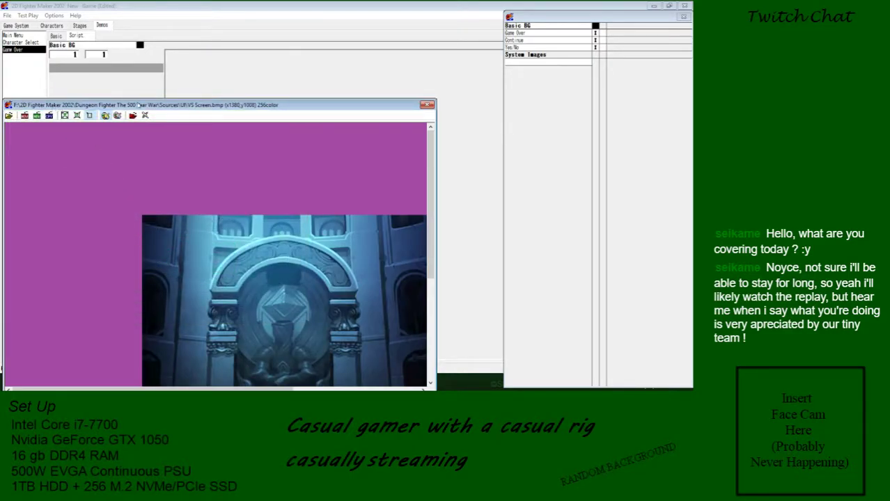
Select the 640 by 480 scene in VS Screen.bmp, insert it into the Basic BG script as an image and close the bitmap
{"action": "left_click_drag", "start_coordinate": [245, 104], "coordinate": [241, 53]}
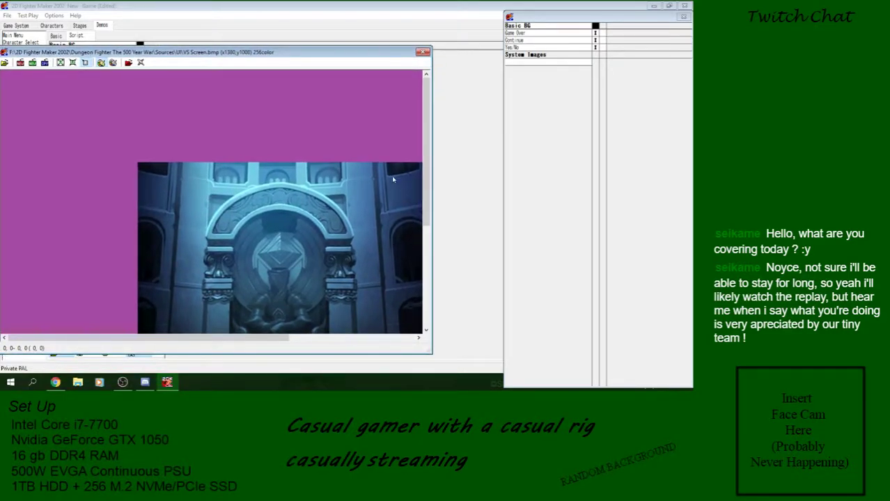
{"action": "scroll", "coordinate": [422, 186], "scroll_direction": "down", "scroll_amount": 3}
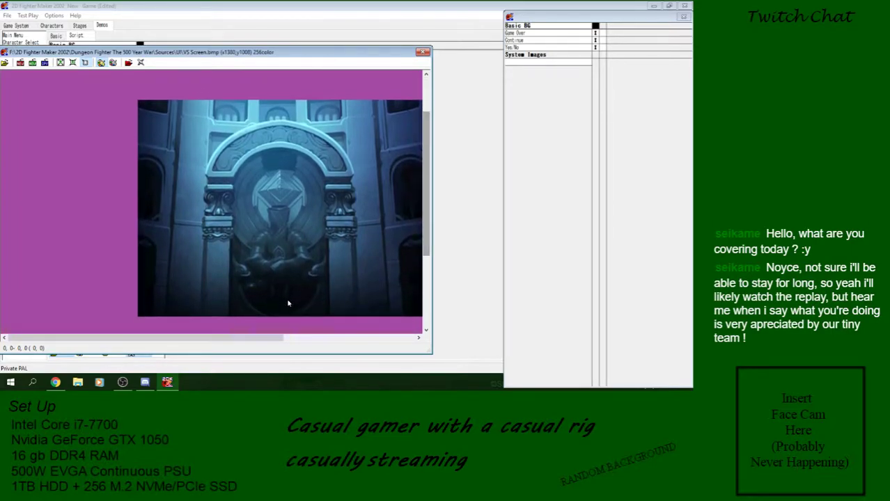
{"action": "left_click_drag", "start_coordinate": [225, 343], "coordinate": [262, 343]}
{"action": "left_click_drag", "start_coordinate": [53, 78], "coordinate": [394, 320]}
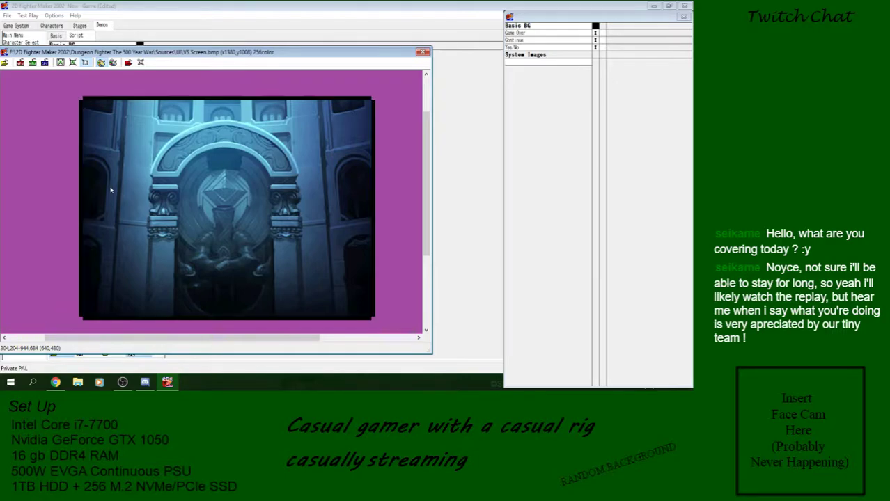
{"action": "left_click", "coordinate": [20, 63]}
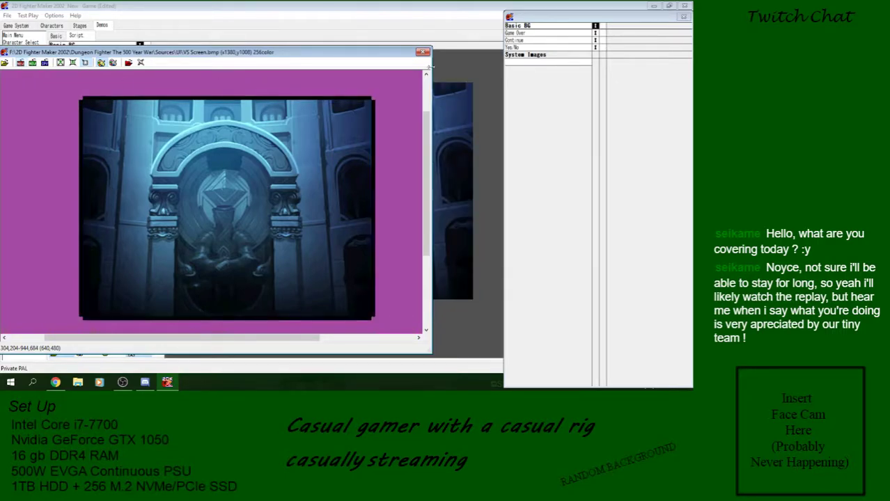
{"action": "left_click", "coordinate": [422, 52]}
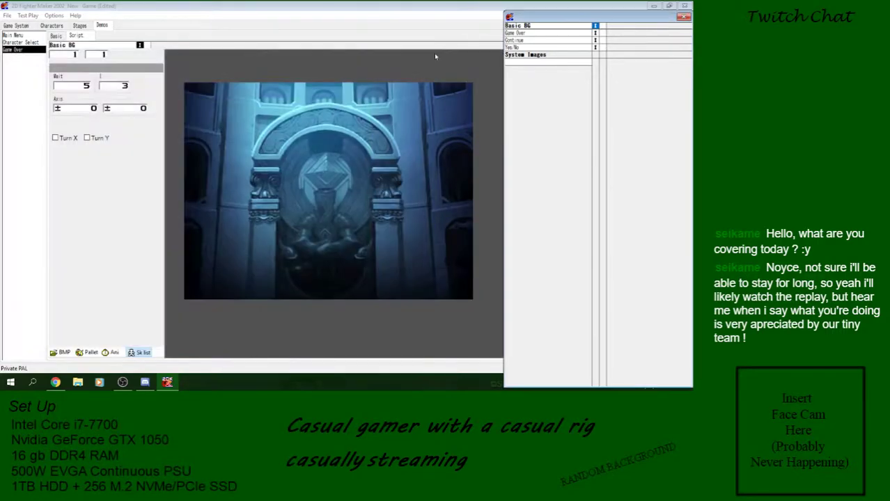
Add a GoTo command after the Basic BG image that jumps to Basic BG block 1
{"action": "right_click", "coordinate": [601, 30]}
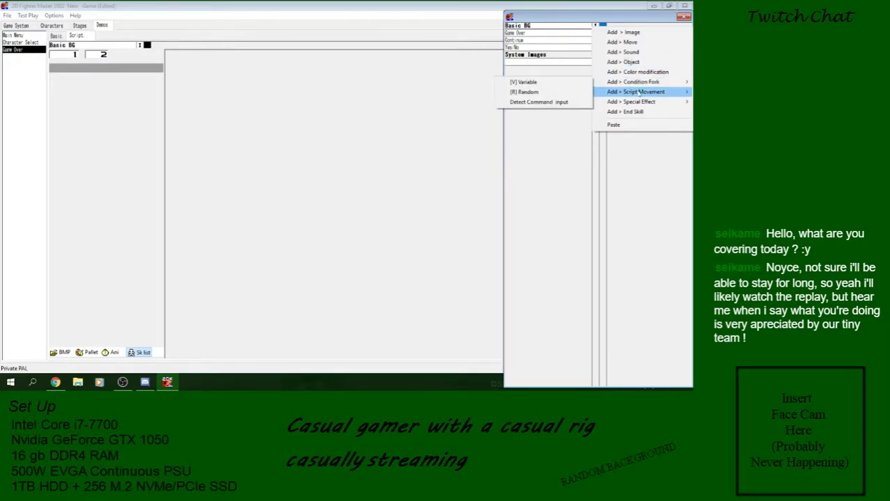
{"action": "left_click", "coordinate": [587, 93]}
{"action": "left_click", "coordinate": [103, 90]}
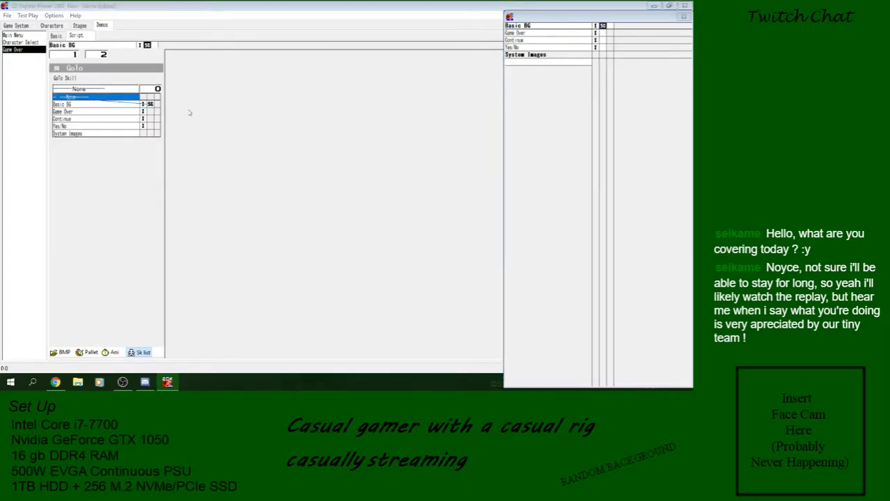
{"action": "left_click", "coordinate": [144, 111]}
Copy the Basic BG GoTo command into the second block of the Game Over, Continue and Yes/No scripts
{"action": "left_click", "coordinate": [602, 27]}
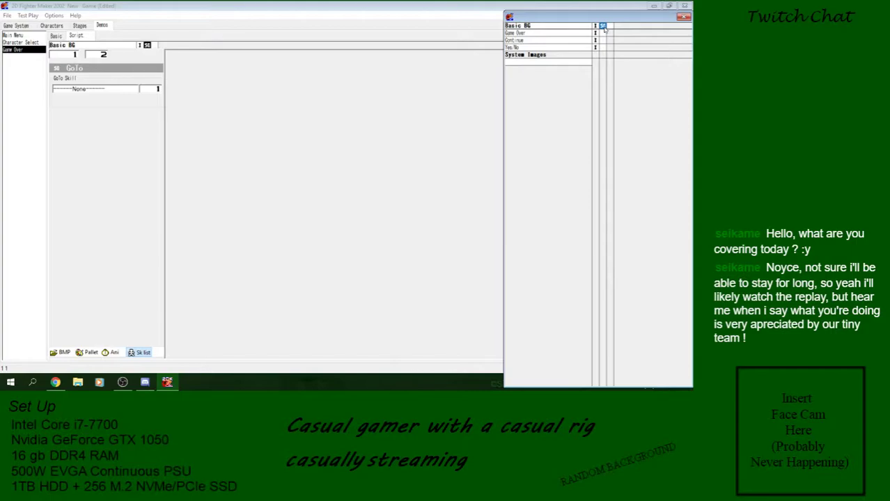
{"action": "key", "text": "ctrl+c"}
{"action": "left_click", "coordinate": [604, 33]}
{"action": "key", "text": "ctrl+v"}
{"action": "left_click", "coordinate": [604, 40]}
{"action": "key", "text": "ctrl+v"}
{"action": "left_click", "coordinate": [604, 48]}
{"action": "key", "text": "ctrl+v"}
Retarget the GoTo commands in the Game Over and Continue scripts to block 1 of their own scripts
{"action": "left_click", "coordinate": [604, 33]}
{"action": "left_click", "coordinate": [112, 89]}
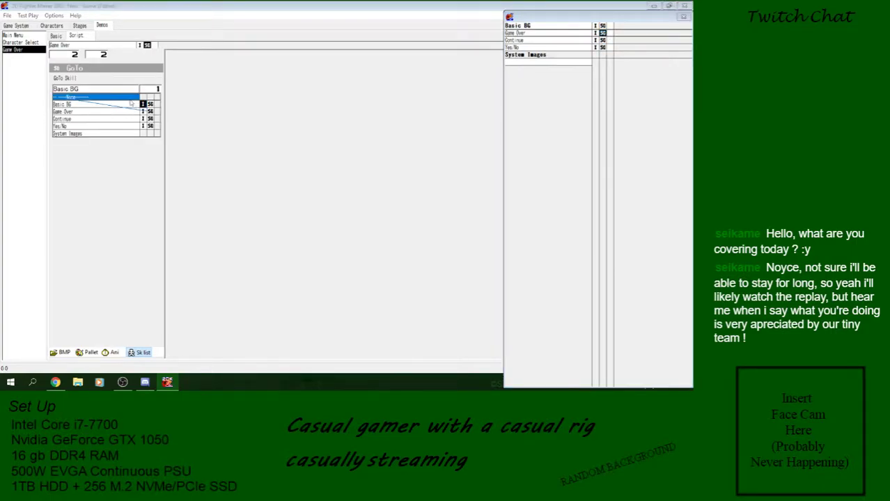
{"action": "left_click", "coordinate": [145, 115]}
{"action": "left_click", "coordinate": [602, 41]}
{"action": "left_click", "coordinate": [94, 89]}
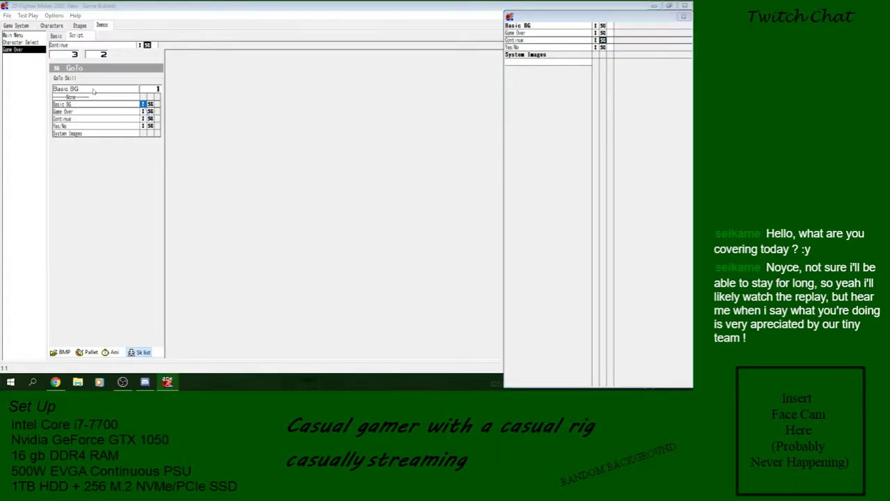
{"action": "left_click", "coordinate": [143, 120]}
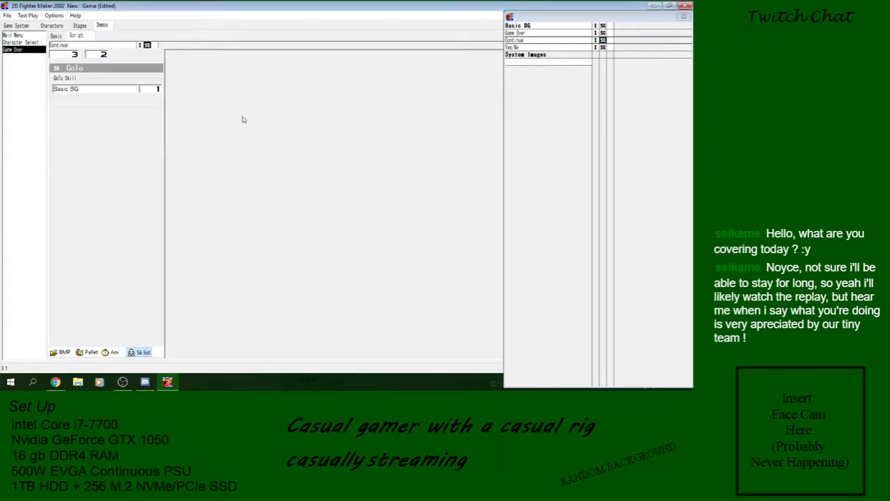
Set the Yes/No script's GoTo command to jump to Yes/No block 1 and recheck its target
{"action": "left_click", "coordinate": [603, 49]}
{"action": "left_click", "coordinate": [95, 89]}
{"action": "left_click", "coordinate": [141, 128]}
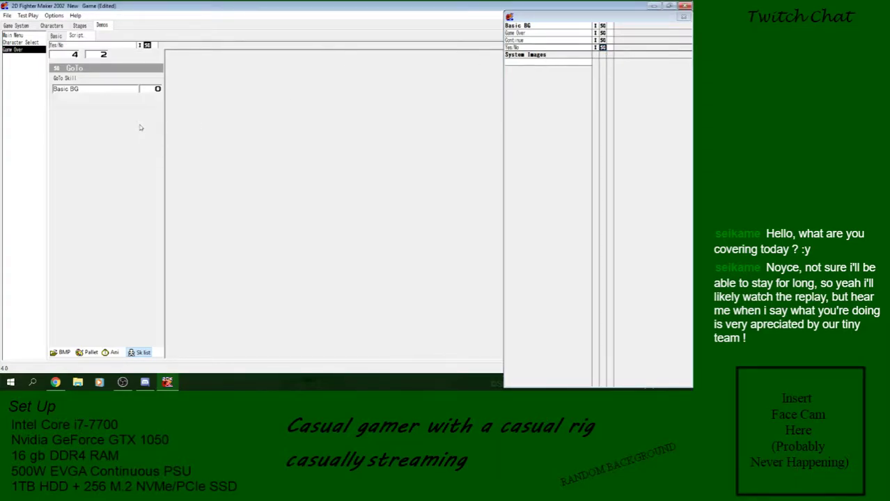
{"action": "left_click", "coordinate": [159, 91]}
{"action": "left_click", "coordinate": [550, 47]}
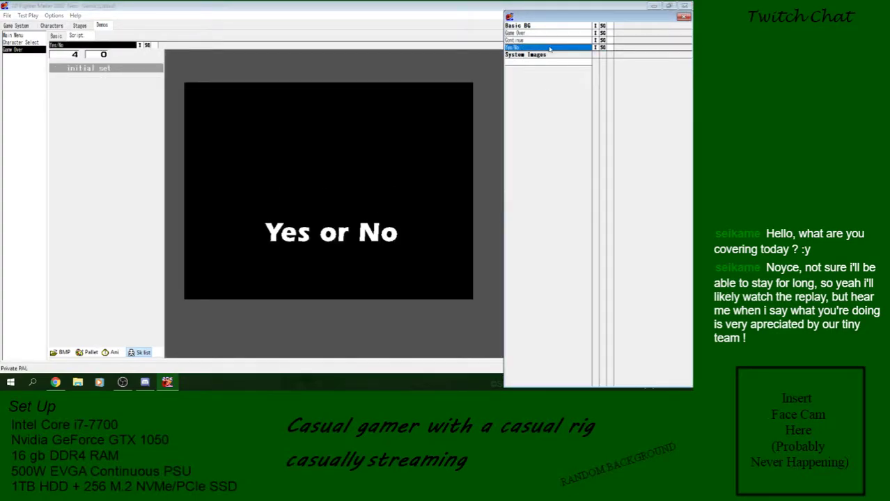
{"action": "left_click", "coordinate": [603, 47]}
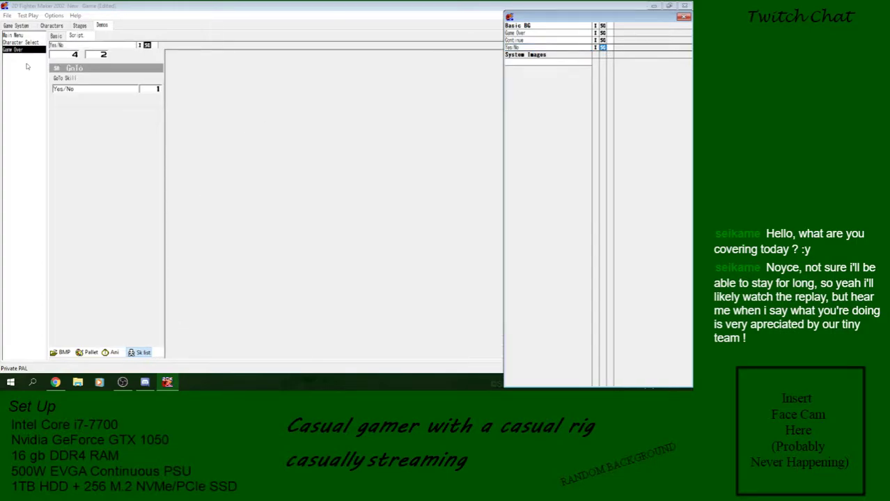
Save the game under its existing name and preview the Game Over demo with its background
{"action": "left_click", "coordinate": [6, 16]}
{"action": "left_click", "coordinate": [24, 34]}
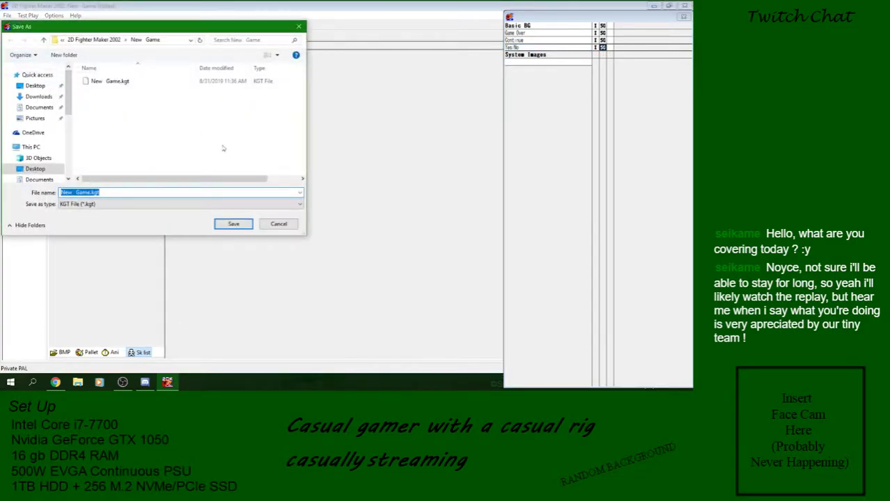
{"action": "left_click", "coordinate": [266, 225]}
{"action": "left_click", "coordinate": [7, 16]}
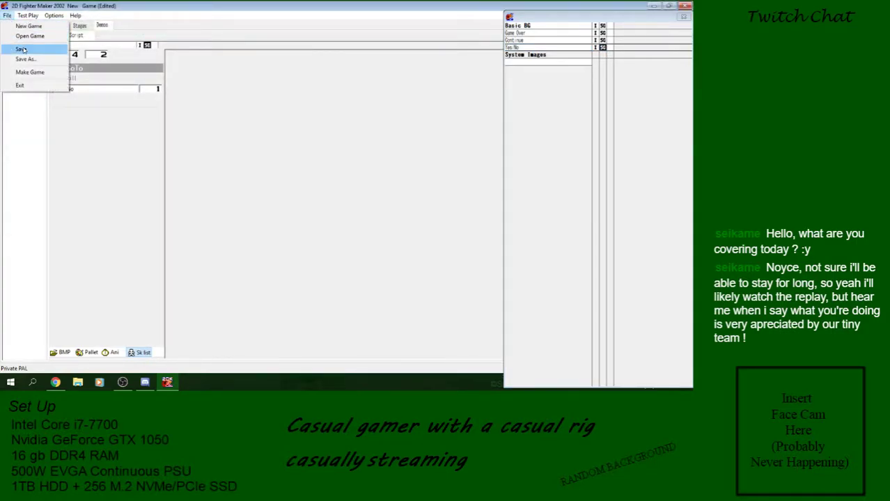
{"action": "left_click", "coordinate": [25, 49]}
{"action": "left_click", "coordinate": [111, 352]}
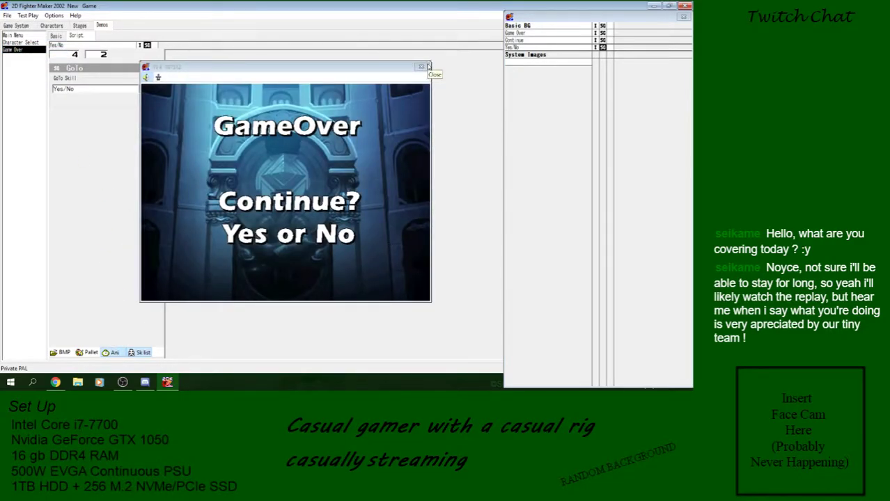
Close the preview and assign the Game Over demo in the game system's basic settings
{"action": "left_click", "coordinate": [422, 66]}
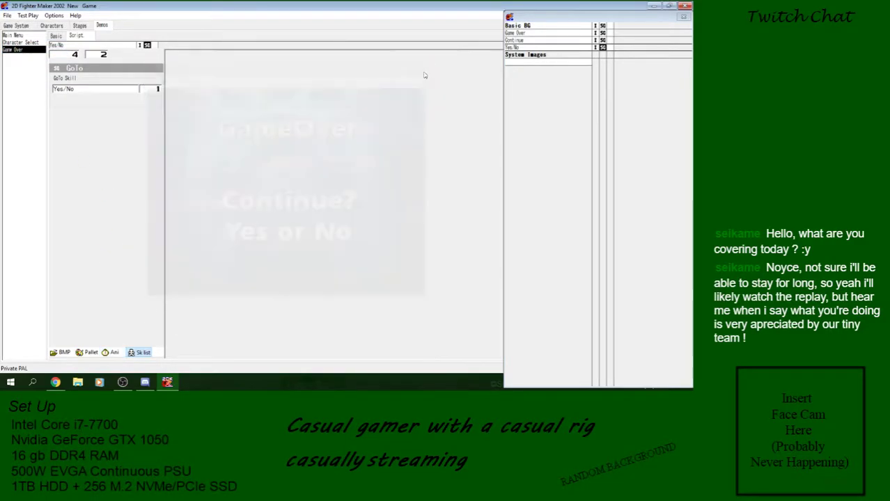
{"action": "left_click", "coordinate": [16, 25]}
{"action": "left_click", "coordinate": [110, 156]}
{"action": "left_click", "coordinate": [110, 178]}
Copy the Title Cursor's Image and GoTo commands into the Continue Cursor script of the game system
{"action": "left_click", "coordinate": [33, 36]}
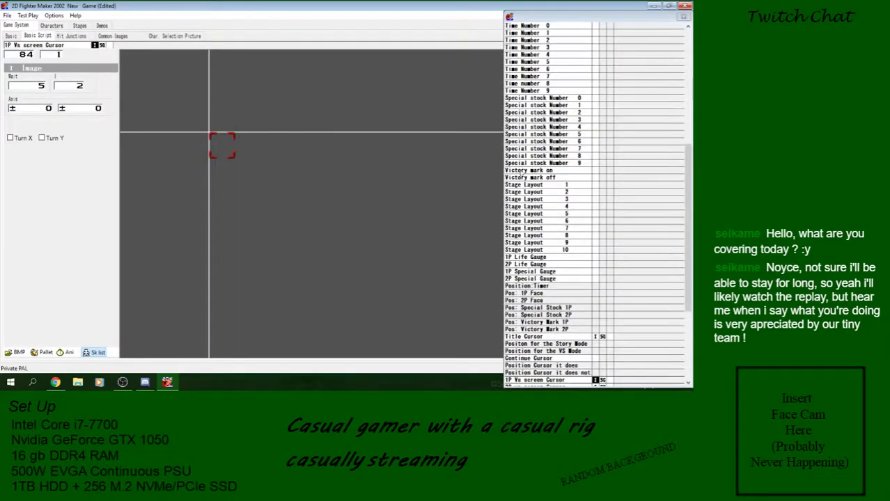
{"action": "left_click_drag", "start_coordinate": [691, 173], "coordinate": [691, 241]}
{"action": "left_click", "coordinate": [595, 193]}
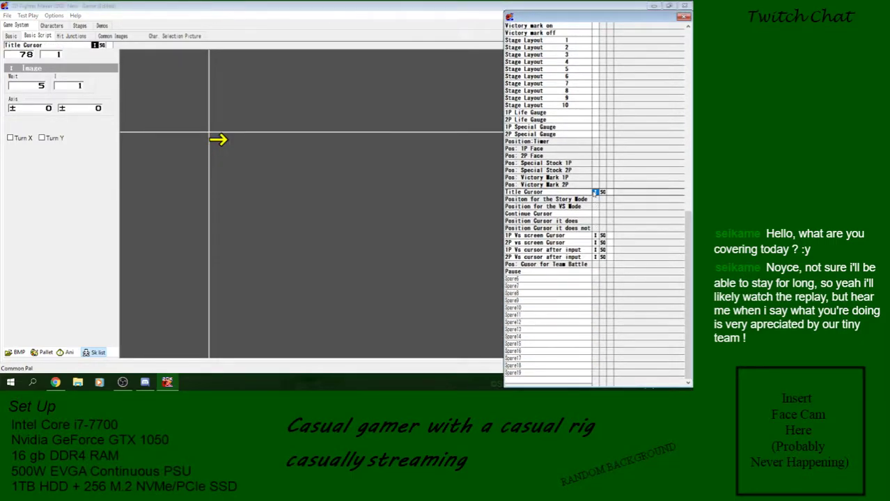
{"action": "left_click", "coordinate": [596, 214]}
{"action": "key", "text": "ctrl+v"}
{"action": "left_click", "coordinate": [603, 192]}
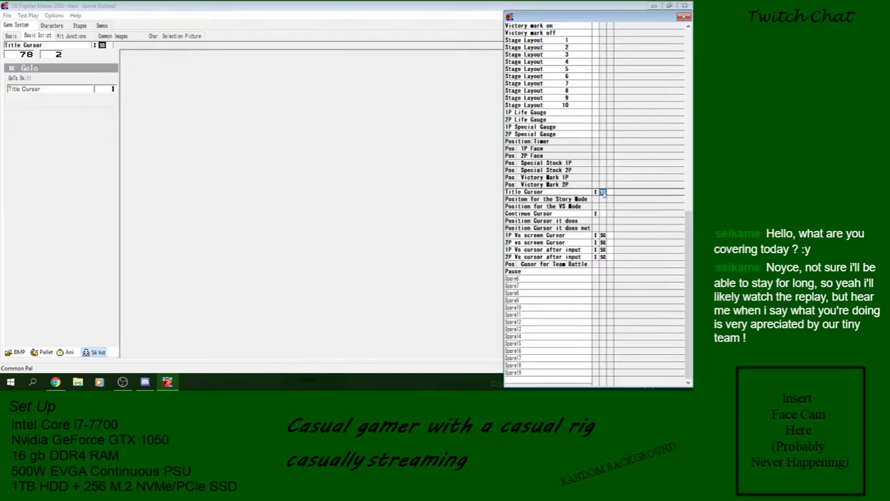
{"action": "left_click", "coordinate": [585, 214]}
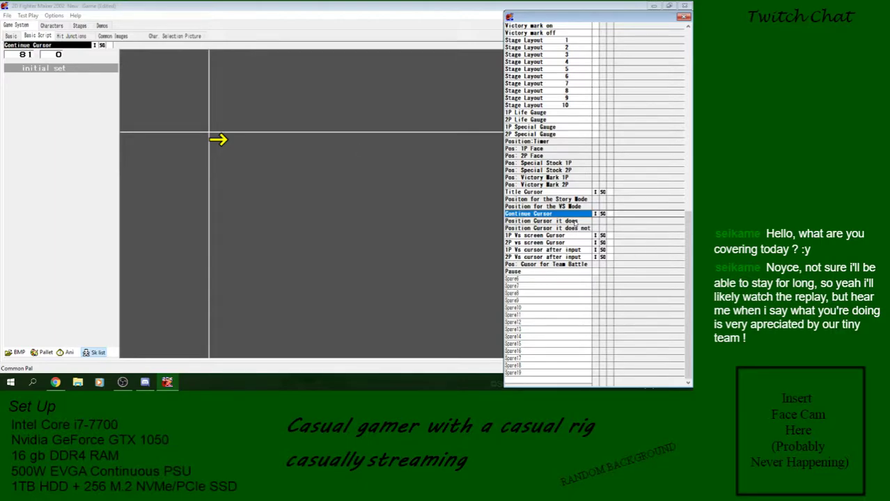
Place the Position Cursor it does at about X 185, Y 318 and Position Cursor it does not at about X 378, Y 329
{"action": "left_click", "coordinate": [576, 222]}
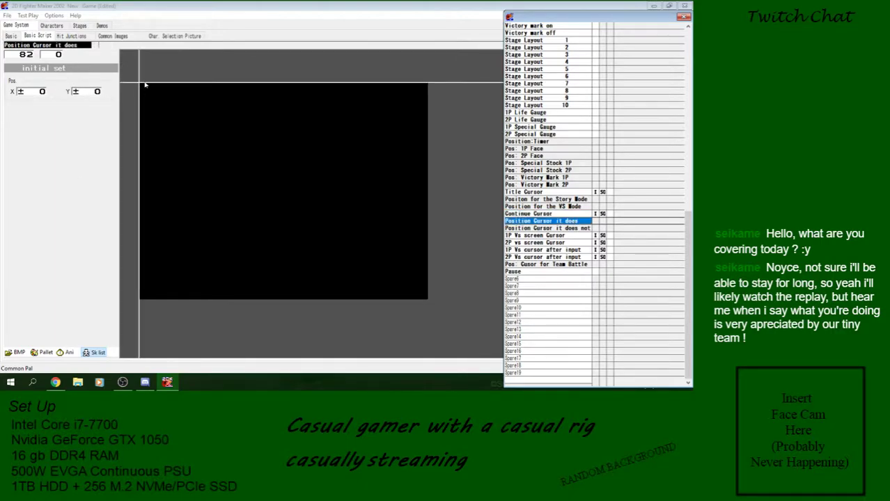
{"action": "left_click_drag", "start_coordinate": [137, 84], "coordinate": [138, 83]}
{"action": "left_click", "coordinate": [566, 228]}
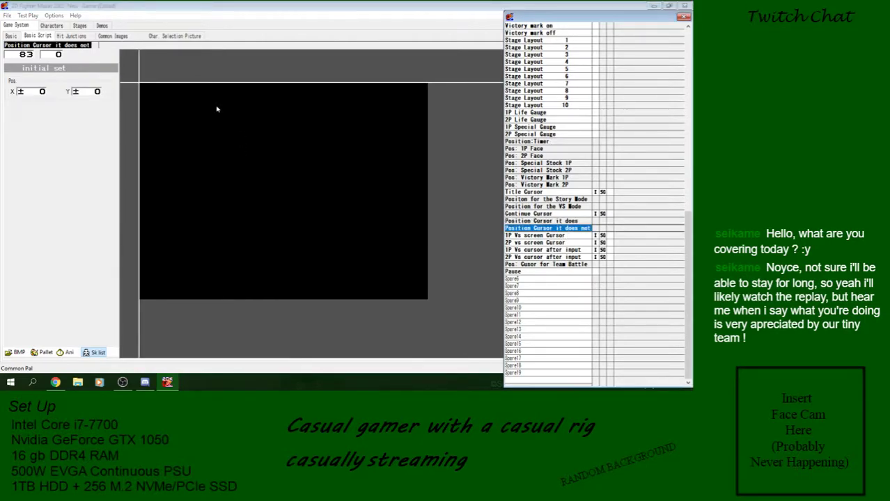
{"action": "left_click_drag", "start_coordinate": [144, 88], "coordinate": [143, 87]}
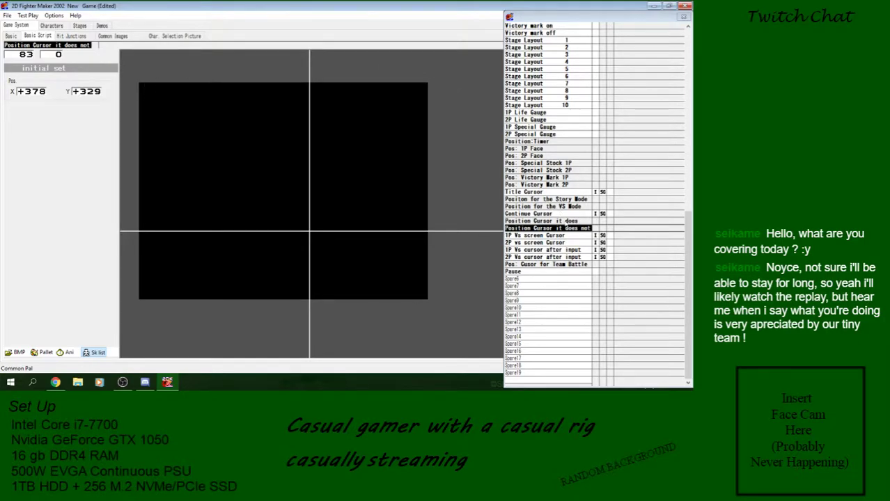
{"action": "left_click", "coordinate": [565, 229]}
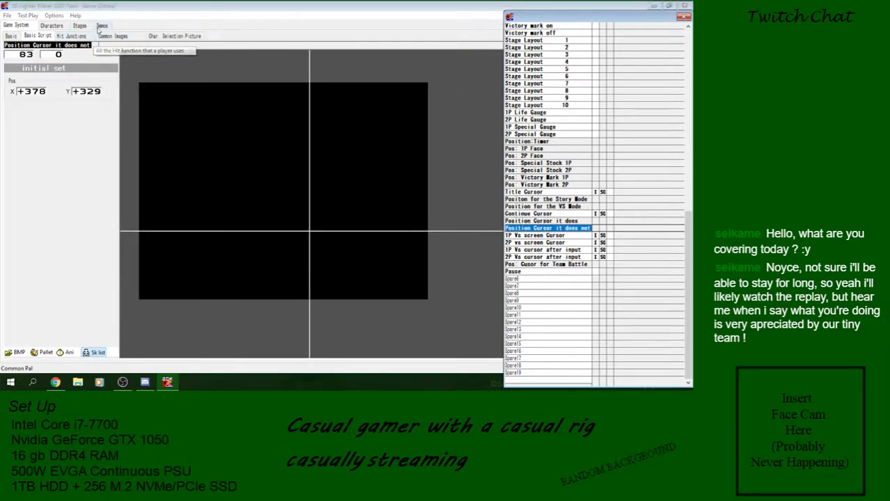
Compare the cursor positions with the demo's Yes or No image and set Position Cursor it does to X 225, Y 348
{"action": "left_click", "coordinate": [101, 26]}
{"action": "left_click", "coordinate": [566, 46]}
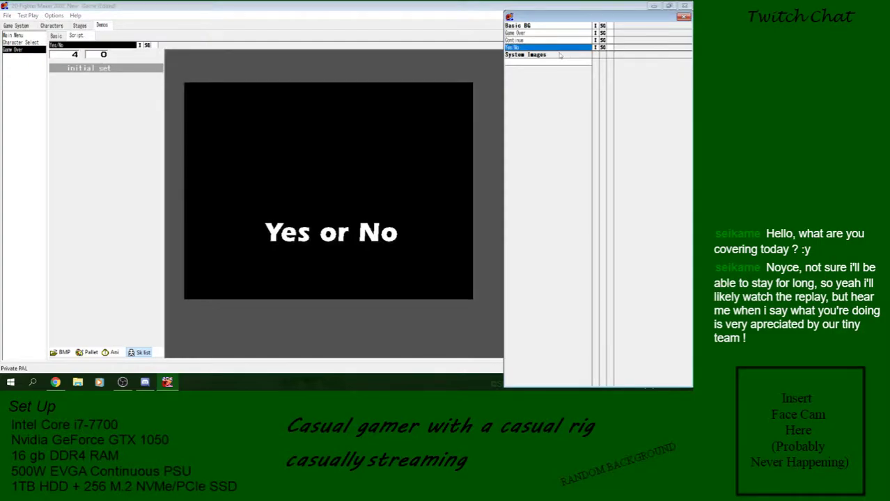
{"action": "left_click", "coordinate": [18, 26]}
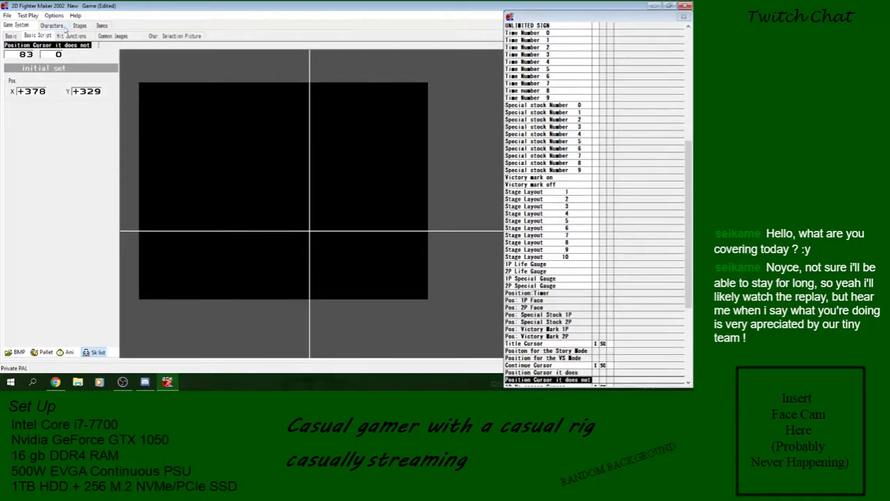
{"action": "left_click", "coordinate": [102, 26]}
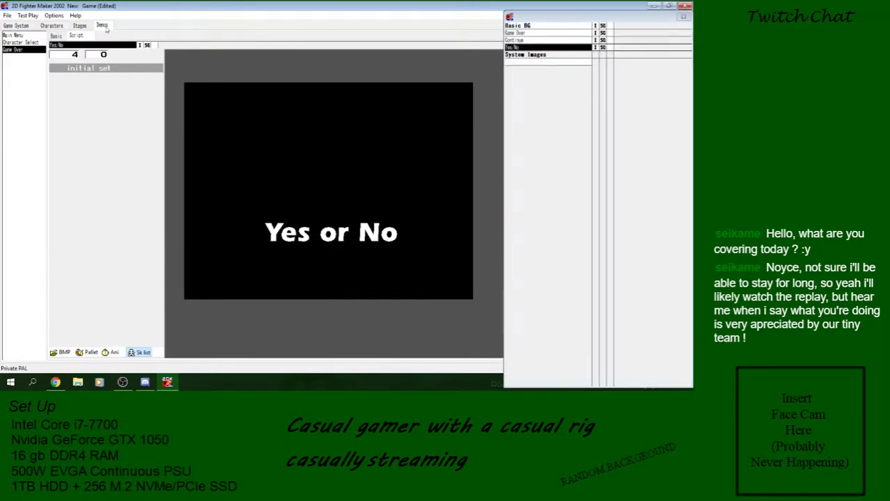
{"action": "left_click", "coordinate": [14, 26]}
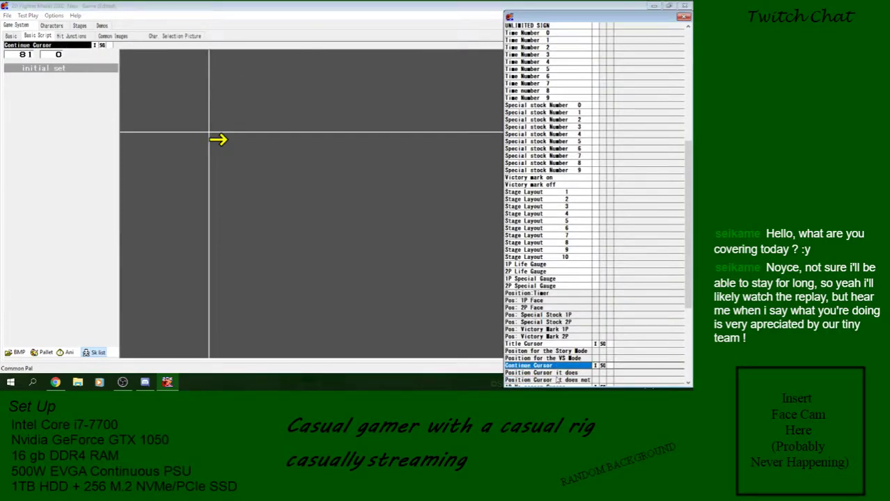
{"action": "key", "text": "Down"}
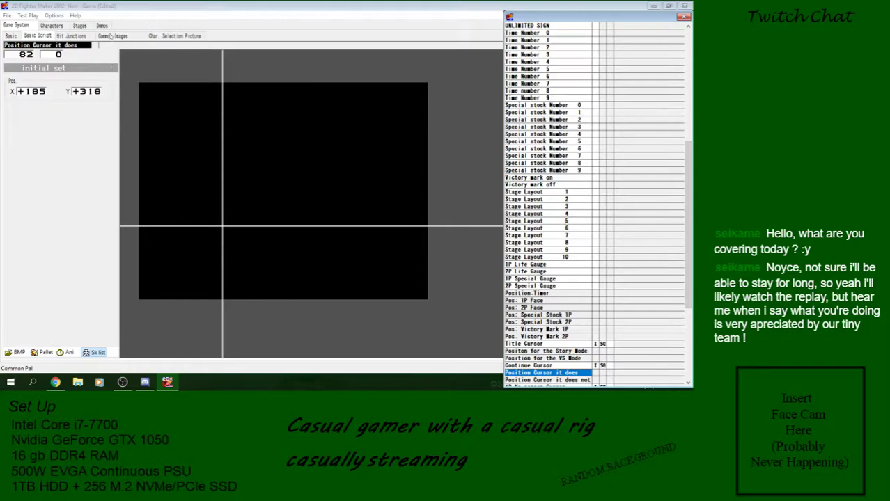
{"action": "left_click", "coordinate": [102, 26]}
{"action": "left_click", "coordinate": [14, 27]}
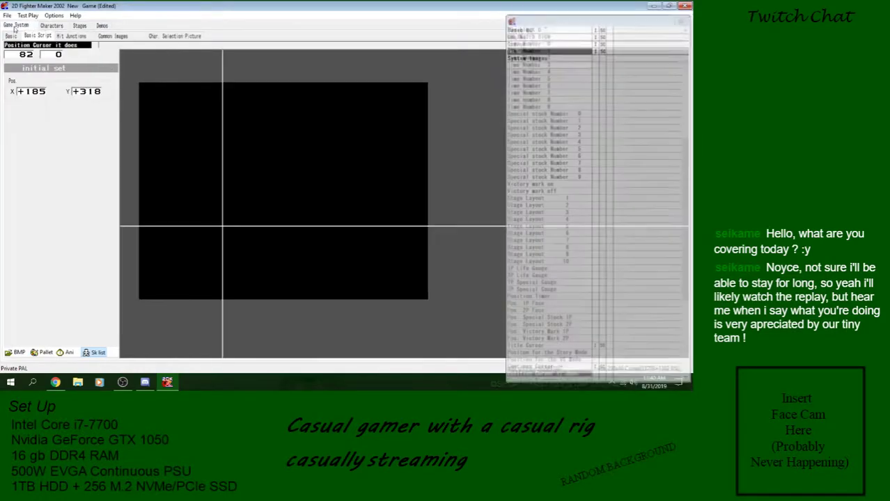
{"action": "left_click_drag", "start_coordinate": [35, 91], "coordinate": [91, 98]}
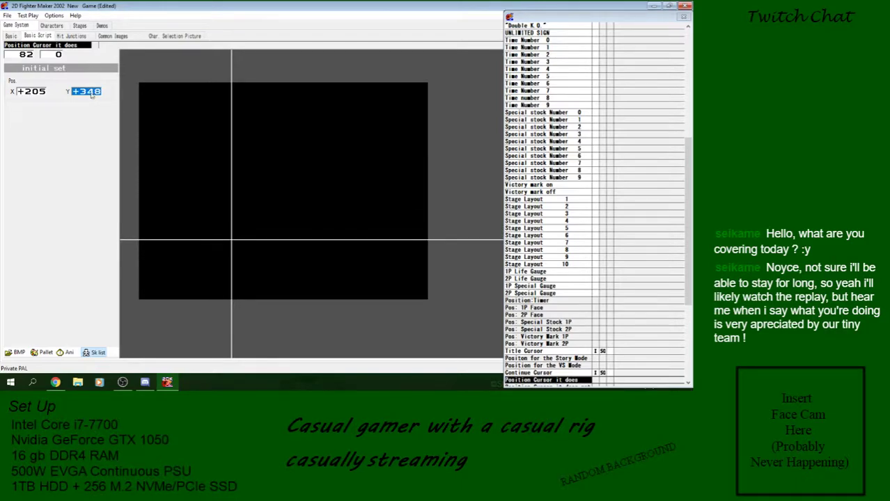
{"action": "left_click_drag", "start_coordinate": [33, 95], "coordinate": [35, 96]}
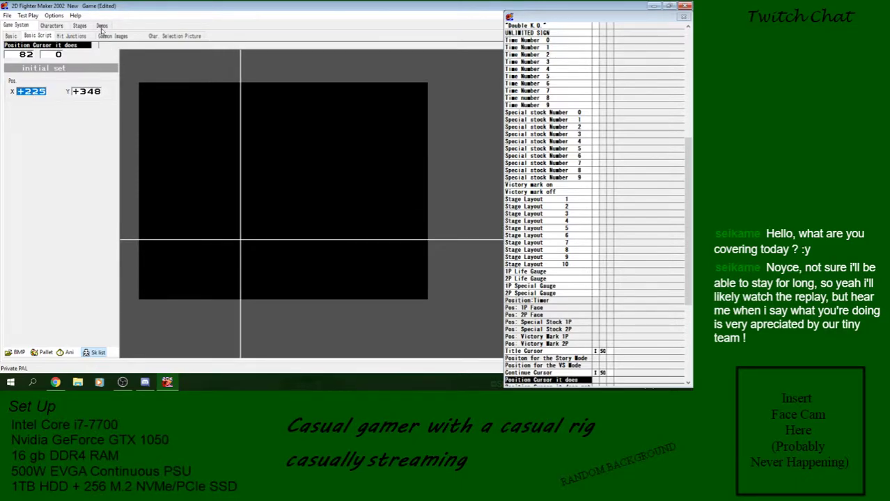
Check the cursor position against the Game Over demo once more and save the game
{"action": "left_click", "coordinate": [102, 26]}
{"action": "left_click", "coordinate": [24, 26]}
{"action": "left_click", "coordinate": [7, 15]}
{"action": "left_click", "coordinate": [45, 54]}
Review the Continue Cursor script and its two position scripts, comparing them with the Story Mode and VS Mode positions
{"action": "scroll", "coordinate": [608, 260], "scroll_direction": "down", "scroll_amount": 7}
{"action": "left_click", "coordinate": [588, 228]}
{"action": "left_click", "coordinate": [583, 222]}
{"action": "left_click", "coordinate": [584, 229]}
{"action": "left_click", "coordinate": [603, 222]}
{"action": "left_click", "coordinate": [604, 230]}
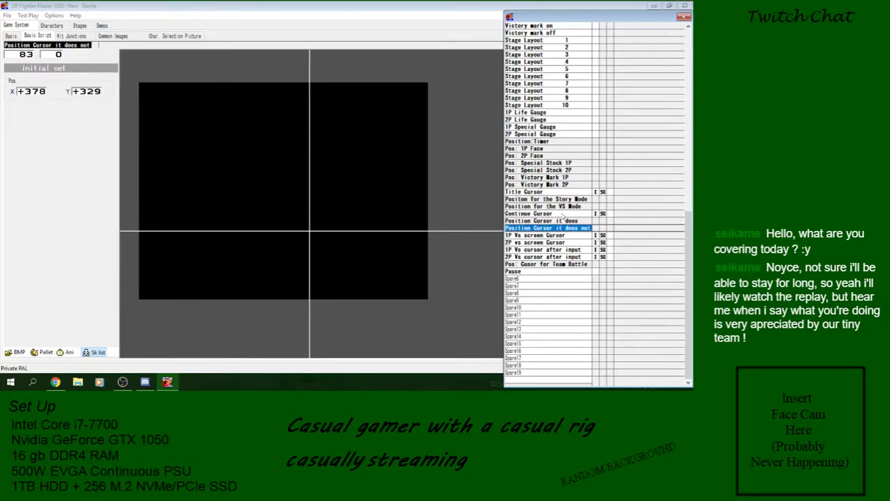
{"action": "left_click", "coordinate": [563, 215]}
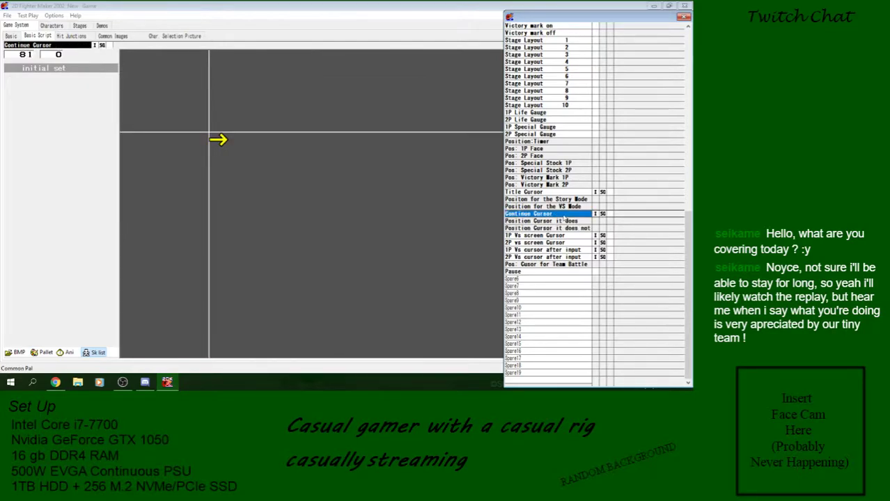
{"action": "left_click", "coordinate": [565, 199]}
{"action": "left_click", "coordinate": [566, 207]}
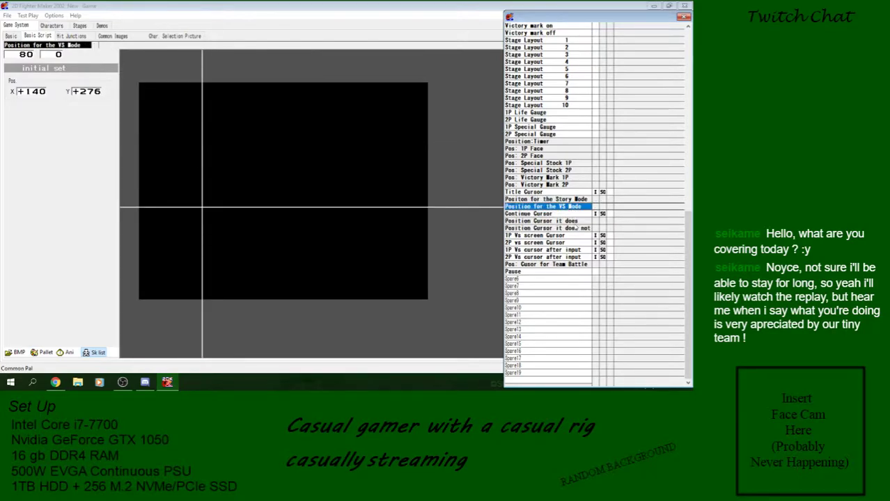
{"action": "left_click", "coordinate": [574, 228]}
{"action": "left_click", "coordinate": [572, 215]}
{"action": "left_click", "coordinate": [574, 222]}
{"action": "left_click", "coordinate": [573, 228]}
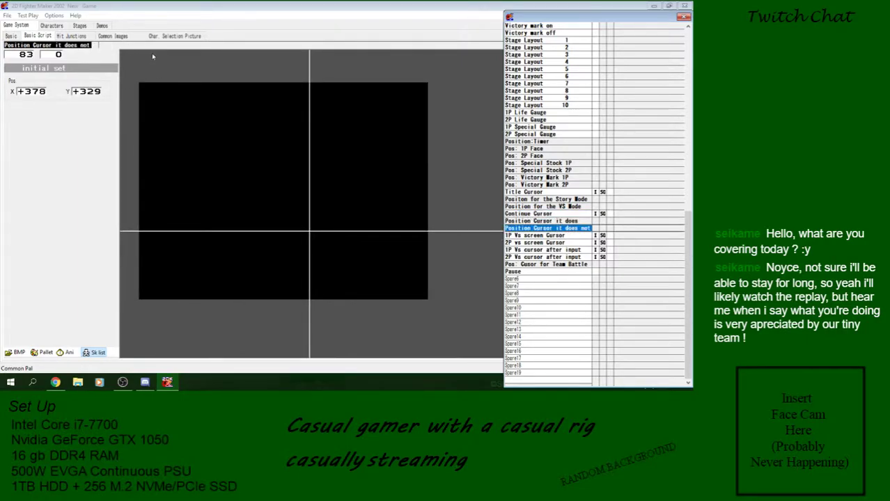
Enable Vs. Mode in Character 1's basic settings and save the game
{"action": "left_click", "coordinate": [56, 25]}
{"action": "left_click", "coordinate": [7, 16]}
{"action": "left_click", "coordinate": [20, 50]}
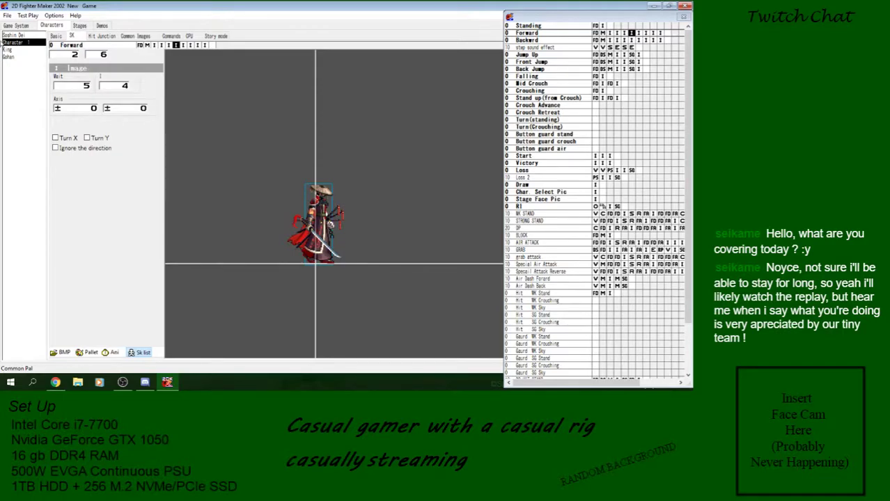
{"action": "left_click", "coordinate": [56, 35]}
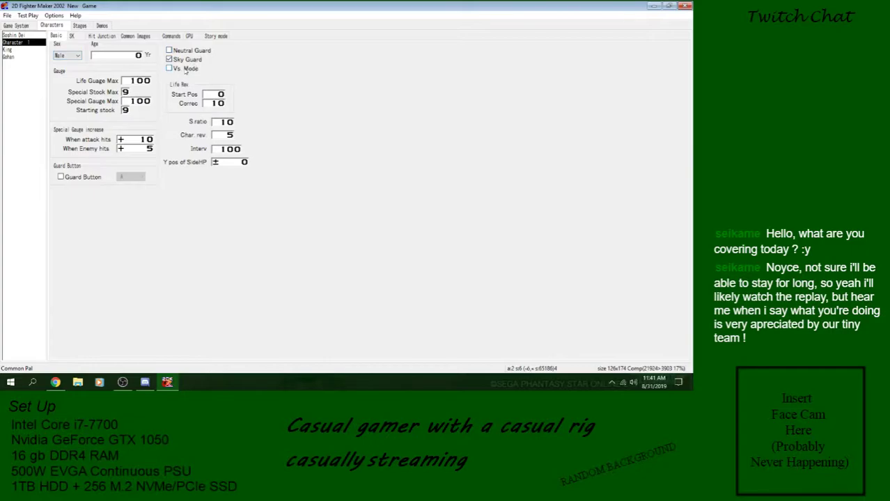
{"action": "left_click", "coordinate": [20, 36]}
{"action": "left_click", "coordinate": [4, 51]}
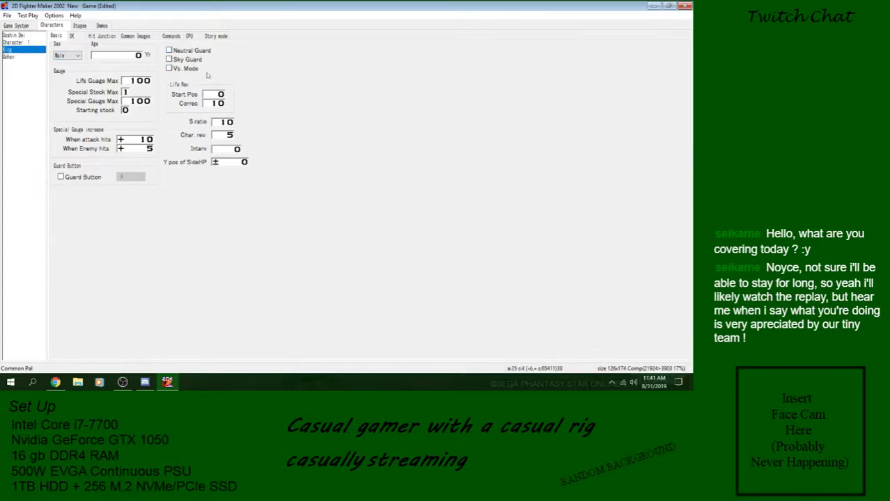
{"action": "left_click", "coordinate": [35, 58]}
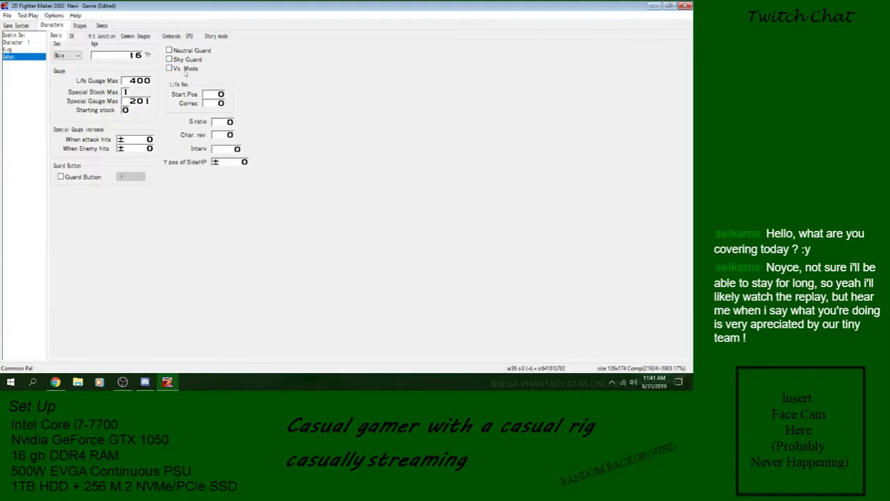
{"action": "left_click", "coordinate": [14, 43]}
{"action": "left_click", "coordinate": [7, 16]}
{"action": "left_click", "coordinate": [20, 46]}
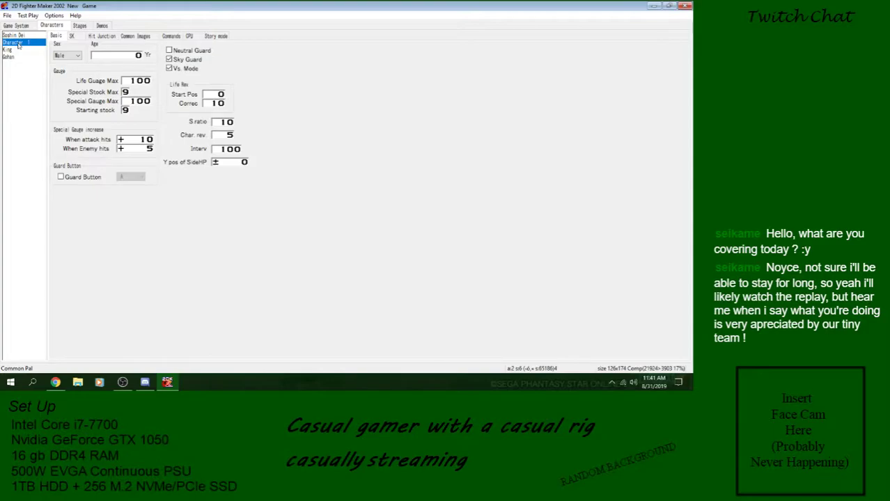
Turn on Story Mode for Character 1
{"action": "left_click", "coordinate": [19, 37]}
{"action": "left_click", "coordinate": [24, 43]}
{"action": "left_click", "coordinate": [217, 37]}
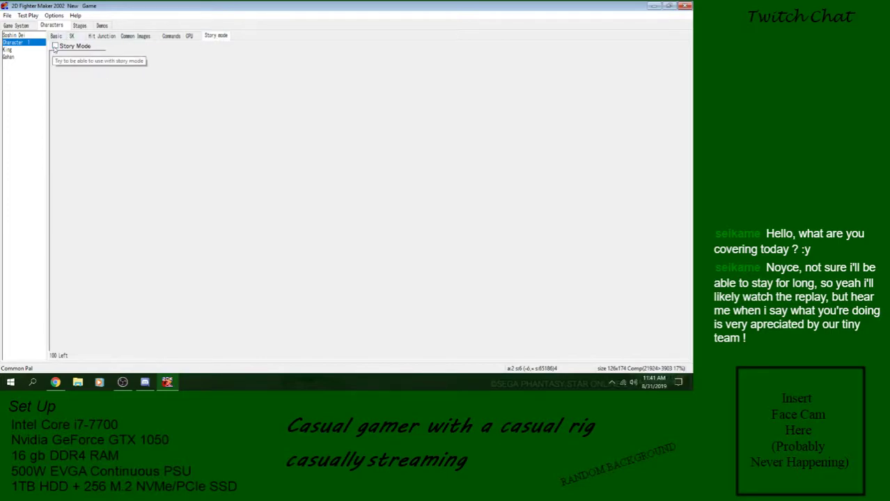
{"action": "left_click", "coordinate": [54, 46]}
Examine the kinds of story entries that can be added and the list of existing demos
{"action": "right_click", "coordinate": [70, 59]}
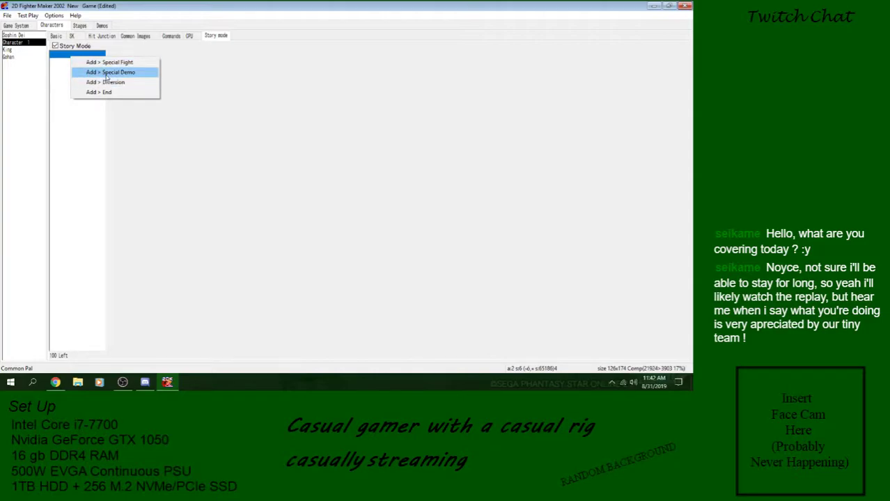
{"action": "left_click", "coordinate": [103, 25]}
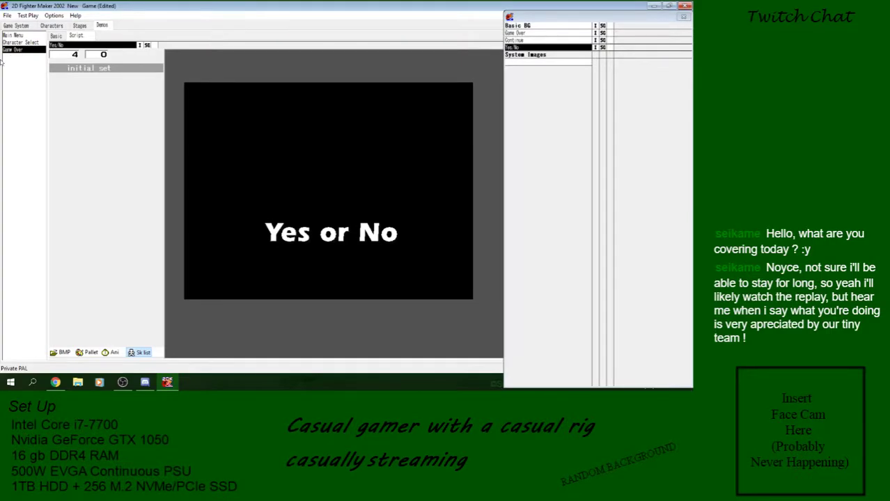
{"action": "left_click", "coordinate": [15, 59]}
{"action": "left_click", "coordinate": [19, 50]}
{"action": "left_click", "coordinate": [28, 42]}
{"action": "left_click", "coordinate": [28, 37]}
{"action": "left_click", "coordinate": [33, 42]}
{"action": "left_click", "coordinate": [20, 49]}
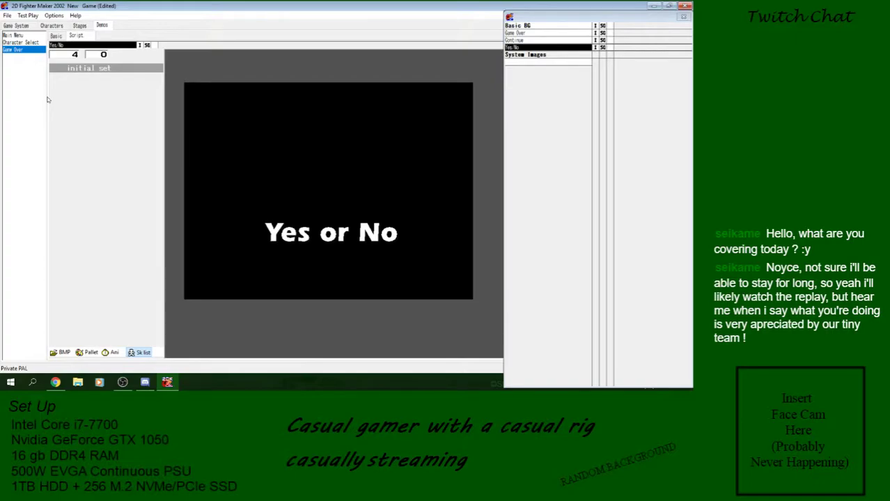
{"action": "left_click", "coordinate": [56, 26]}
{"action": "right_click", "coordinate": [70, 57]}
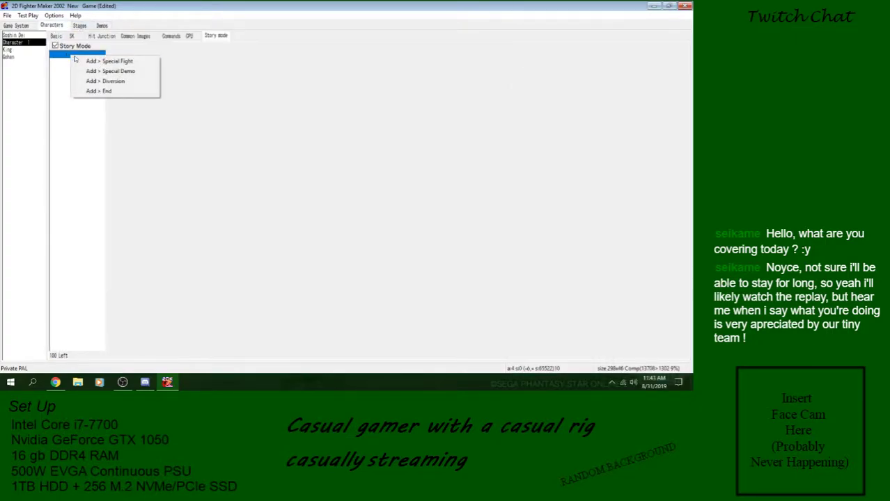
{"action": "left_click", "coordinate": [122, 72]}
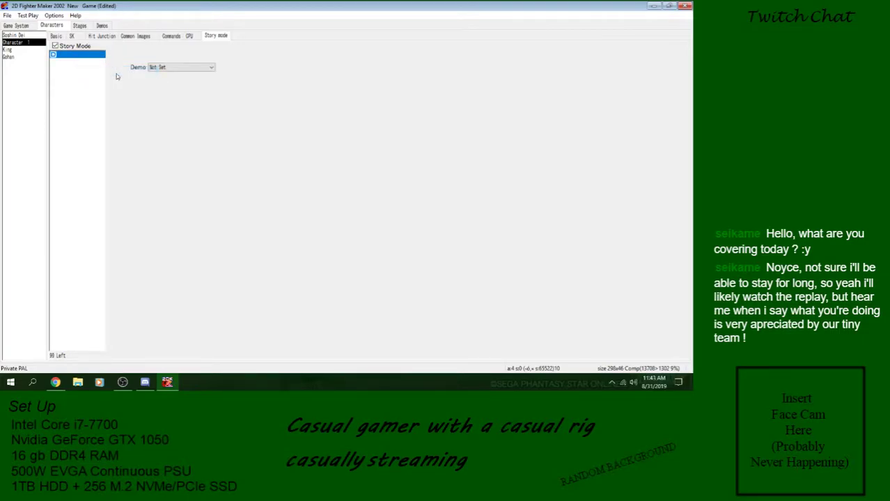
{"action": "left_click", "coordinate": [177, 67]}
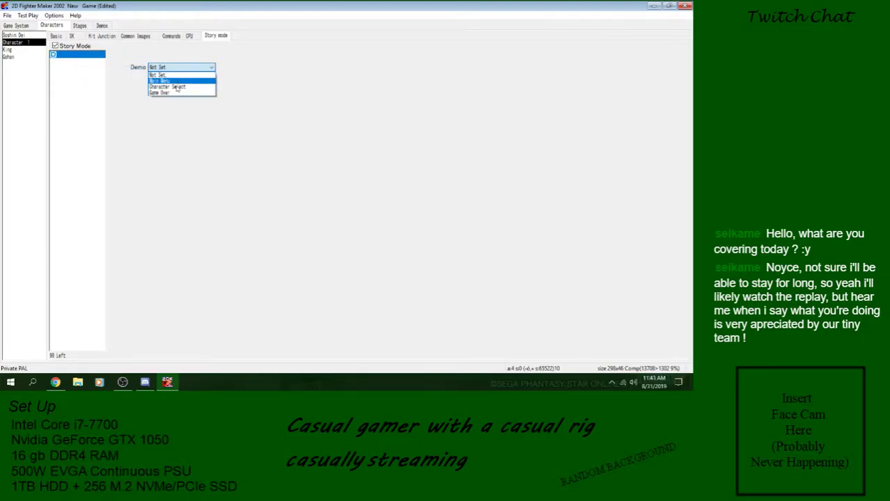
{"action": "right_click", "coordinate": [78, 58]}
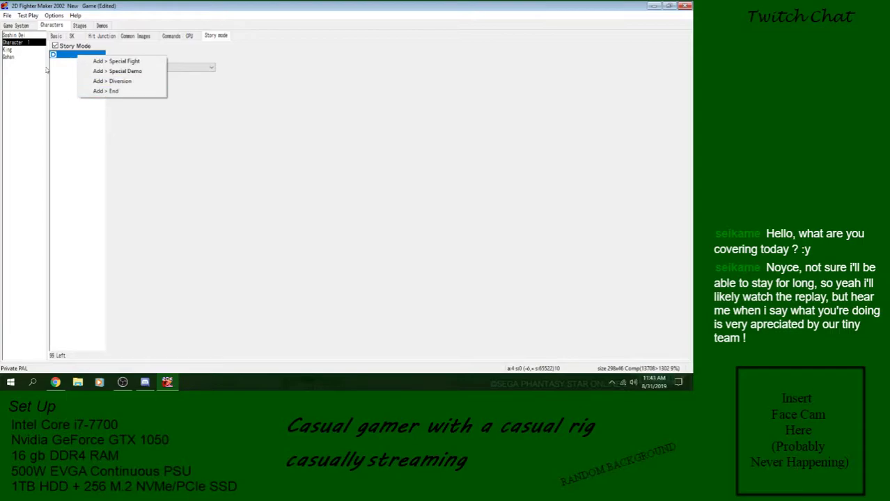
{"action": "left_click", "coordinate": [67, 58]}
{"action": "right_click", "coordinate": [73, 55]}
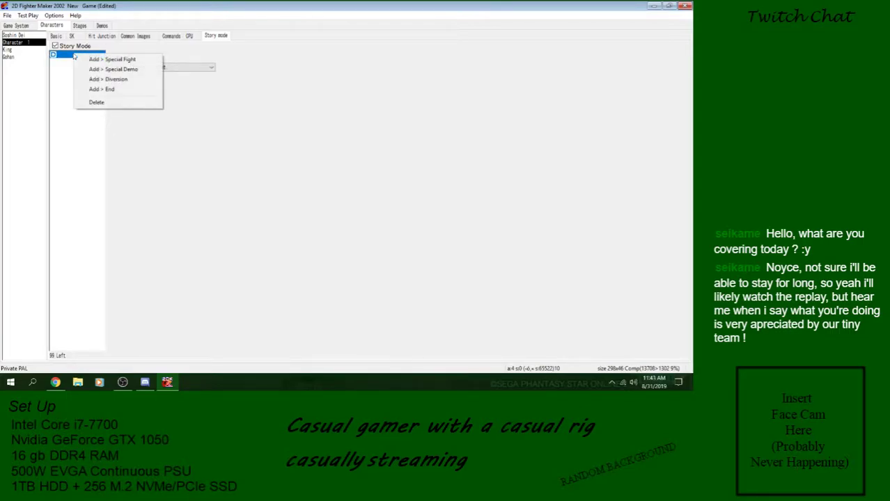
{"action": "left_click", "coordinate": [99, 103]}
{"action": "left_click", "coordinate": [312, 221]}
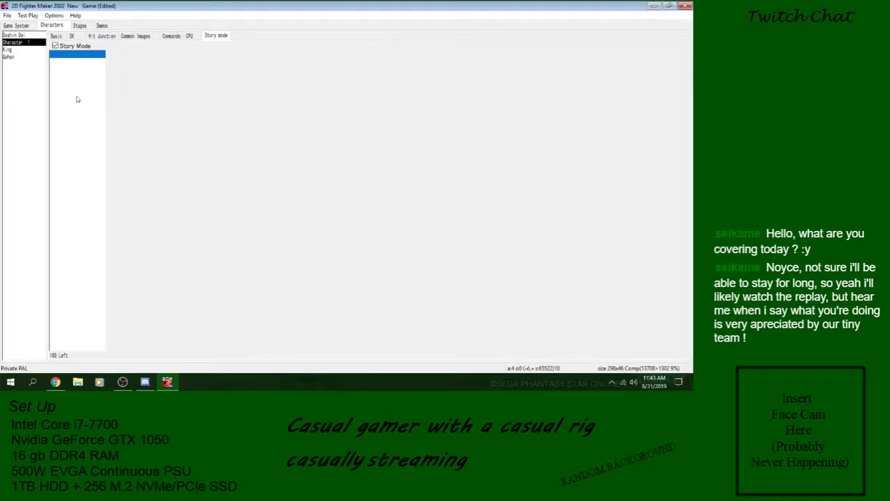
Add a Special Fight entry to Character 1's story and choose Soshin Dei as the CPU1 character
{"action": "right_click", "coordinate": [81, 54]}
{"action": "left_click", "coordinate": [104, 61]}
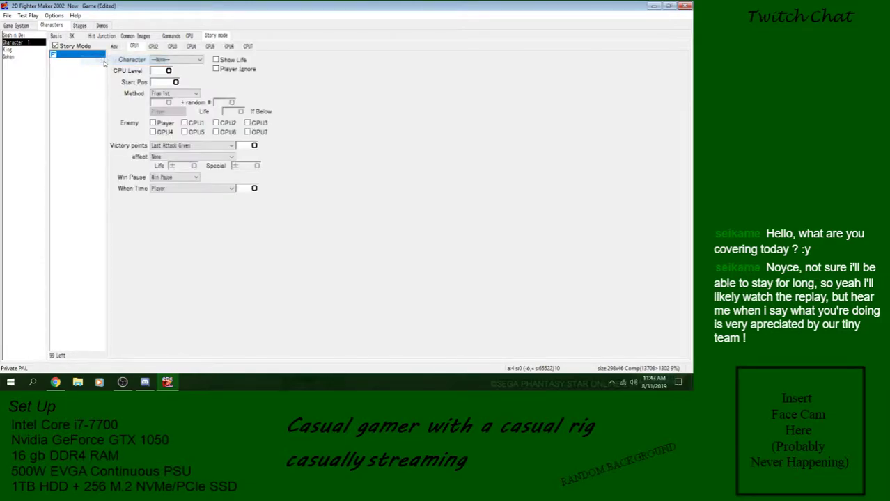
{"action": "left_click", "coordinate": [183, 61]}
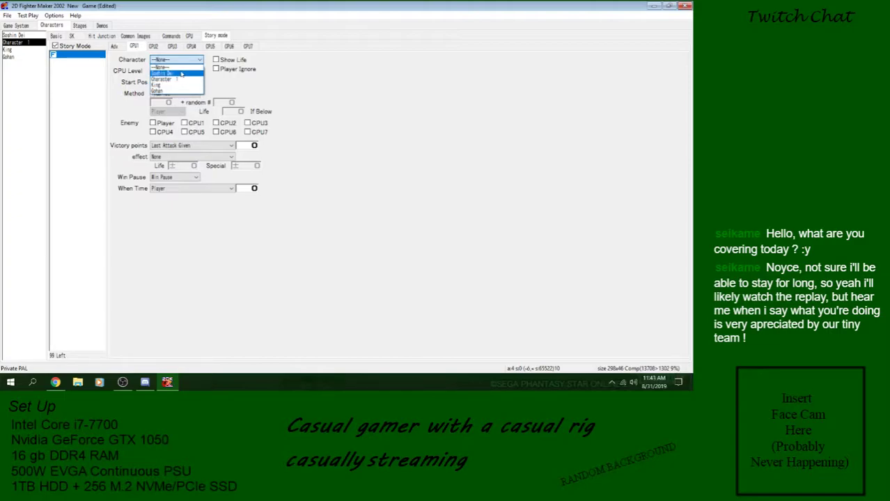
{"action": "left_click", "coordinate": [180, 74]}
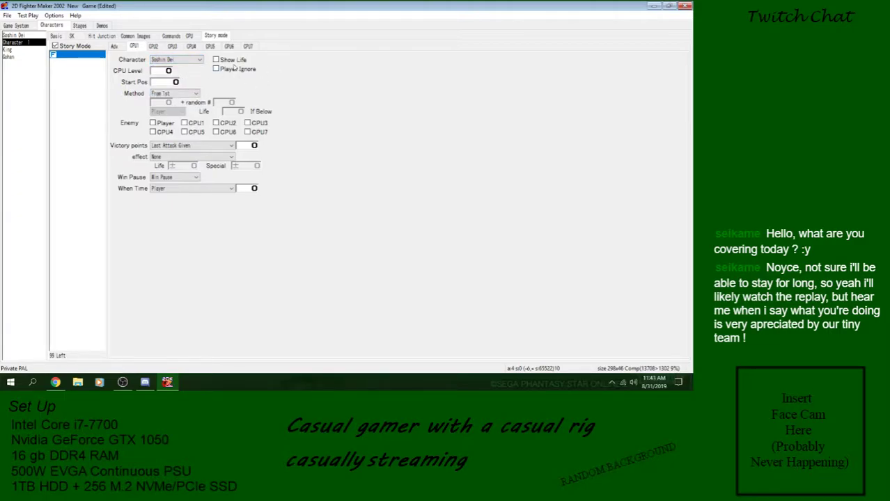
Set the CPU Level of the CPU1 opponent to 100
{"action": "left_click", "coordinate": [167, 73]}
{"action": "type", "text": "7"}
{"action": "left_click", "coordinate": [167, 74]}
{"action": "left_click", "coordinate": [167, 74]}
{"action": "left_click", "coordinate": [156, 73]}
{"action": "right_click", "coordinate": [155, 73]}
{"action": "left_click", "coordinate": [155, 73]}
{"action": "key", "text": "Tab"}
Set CPU1's start position to 400 and leave its appearance method on From 1st
{"action": "left_click", "coordinate": [169, 85]}
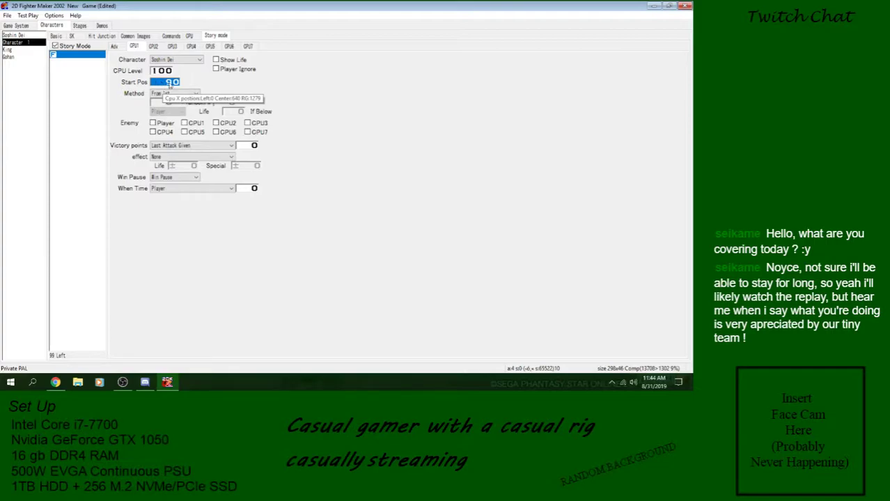
{"action": "right_click", "coordinate": [171, 85]}
{"action": "left_click", "coordinate": [157, 83]}
{"action": "left_click", "coordinate": [163, 85]}
{"action": "left_click", "coordinate": [164, 85]}
{"action": "left_click", "coordinate": [164, 86]}
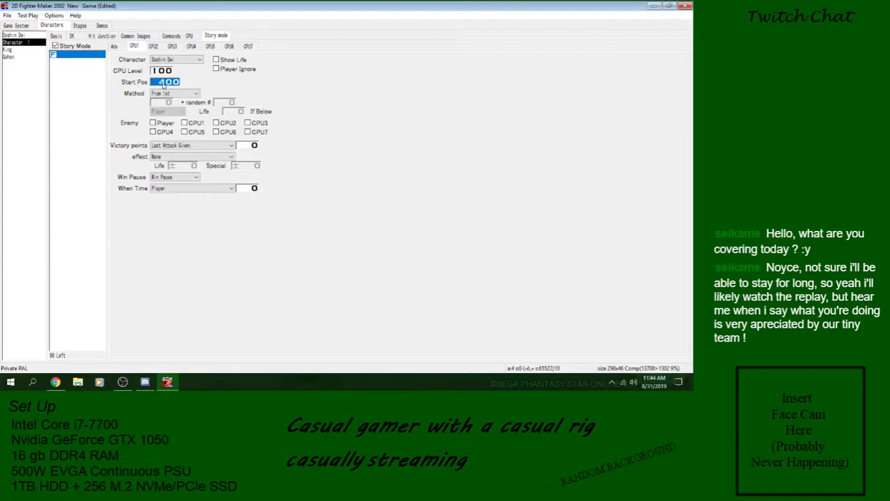
{"action": "left_click", "coordinate": [191, 94]}
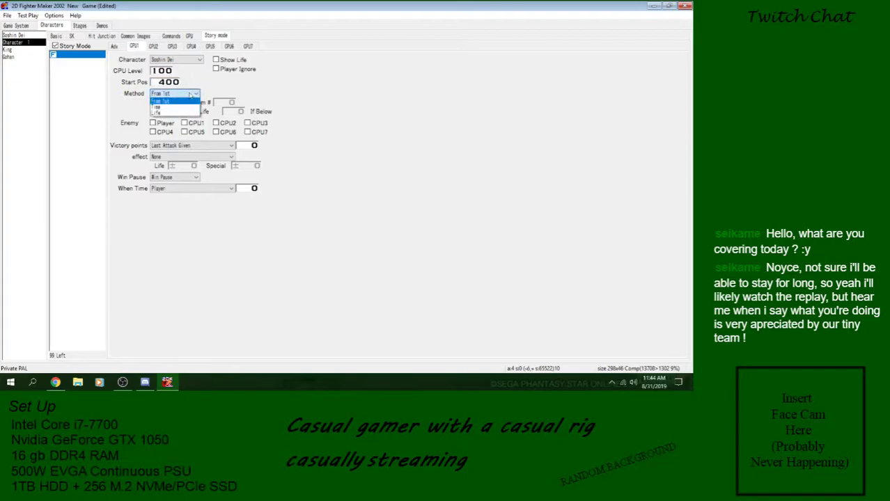
{"action": "left_click", "coordinate": [191, 94]}
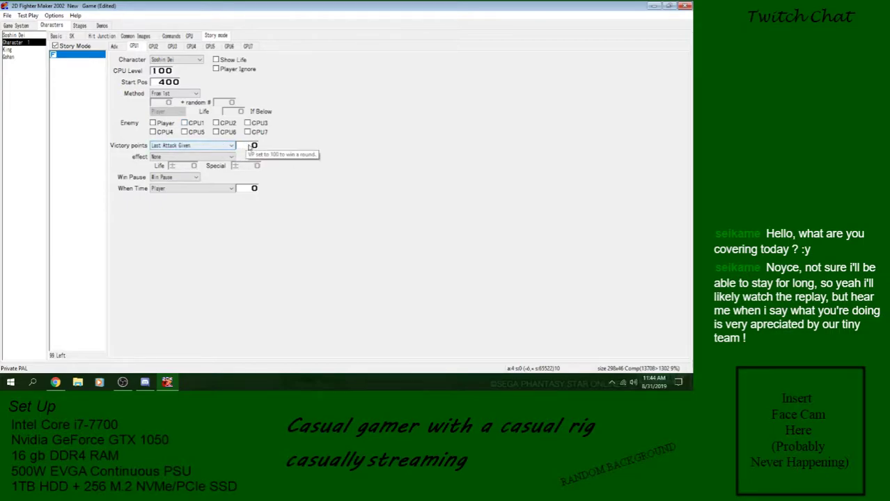
Give CPU1 100 victory points and 100 When Time points, and mark Player as its enemy
{"action": "left_click", "coordinate": [240, 149]}
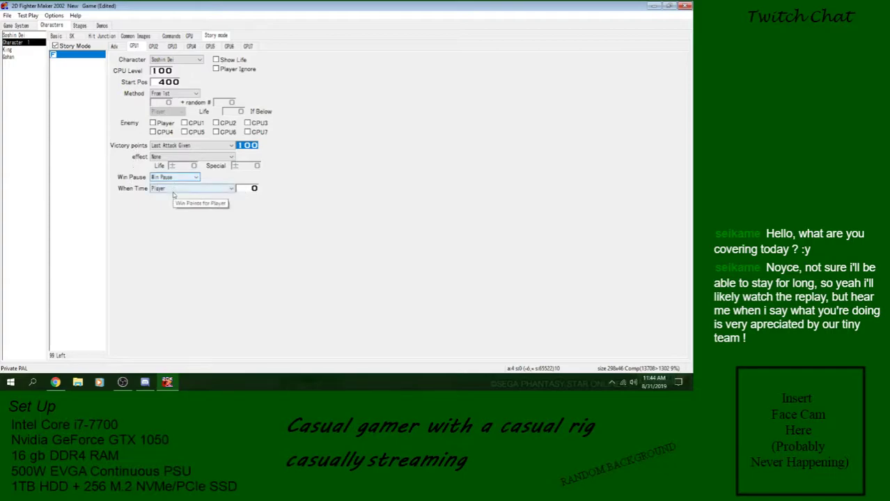
{"action": "left_click", "coordinate": [250, 189]}
{"action": "type", "text": "100"}
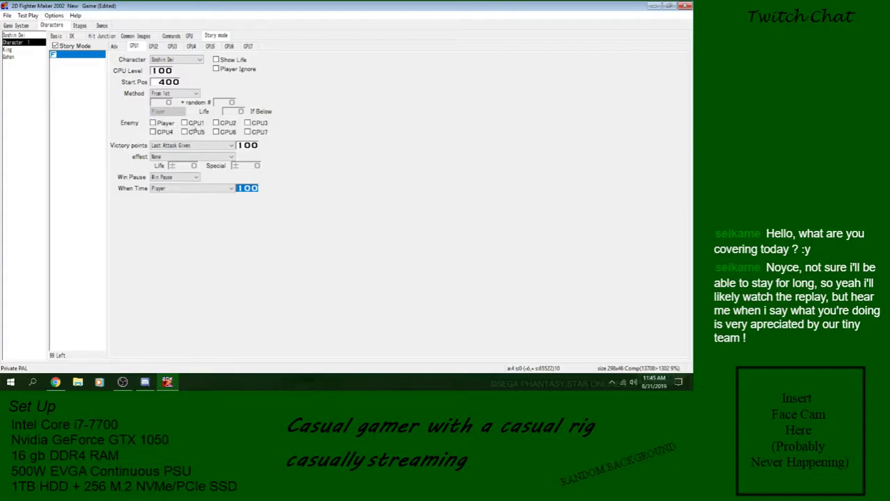
{"action": "left_click", "coordinate": [152, 124]}
{"action": "left_click", "coordinate": [113, 47]}
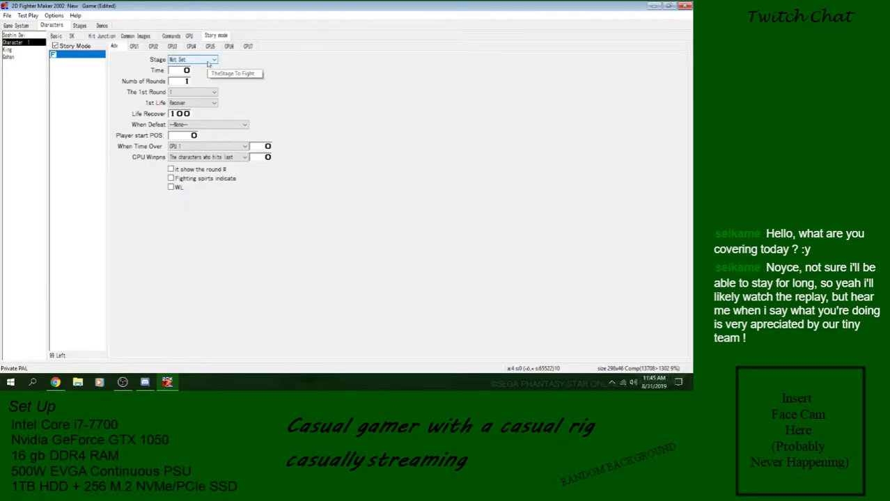
{"action": "left_click", "coordinate": [132, 46]}
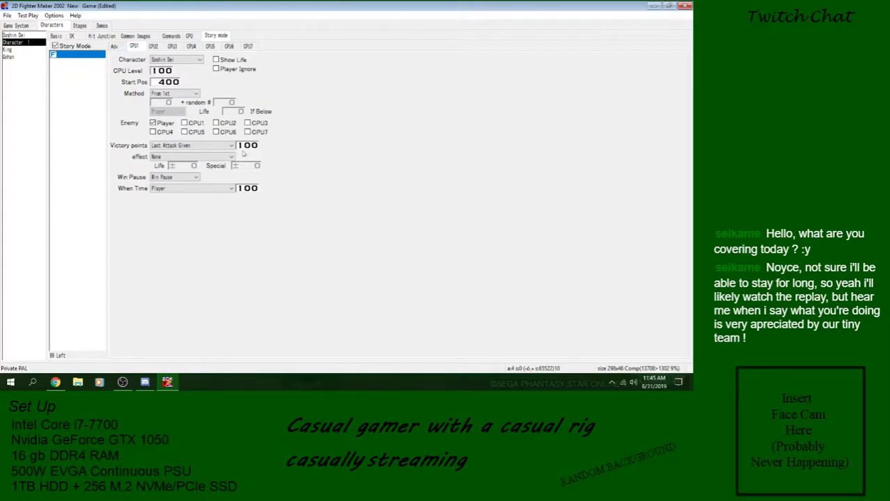
{"action": "left_click", "coordinate": [229, 145]}
{"action": "left_click", "coordinate": [229, 146]}
In the fight's general settings, choose the Kagatsuchi Port stage and set the time to 100
{"action": "left_click", "coordinate": [113, 46]}
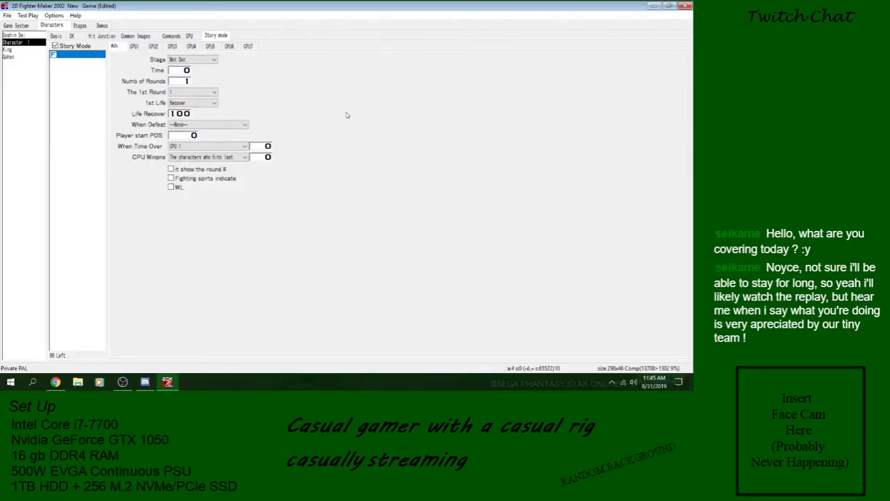
{"action": "left_click", "coordinate": [197, 62]}
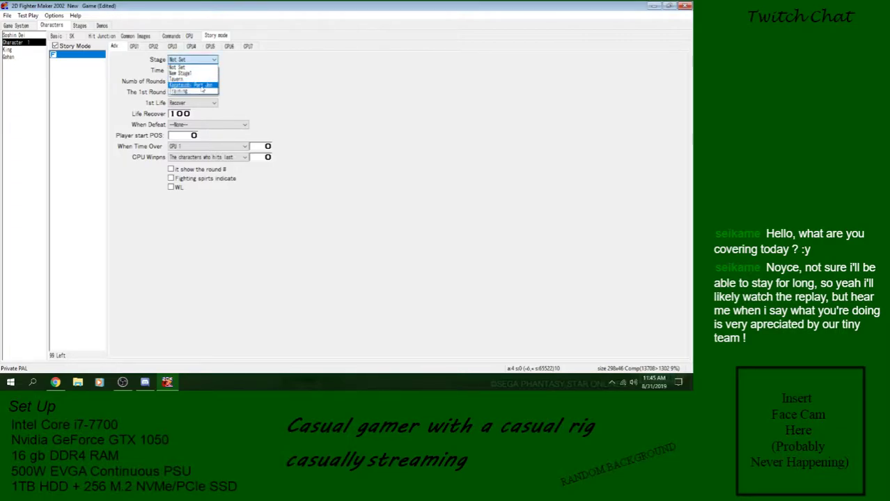
{"action": "left_click", "coordinate": [202, 85]}
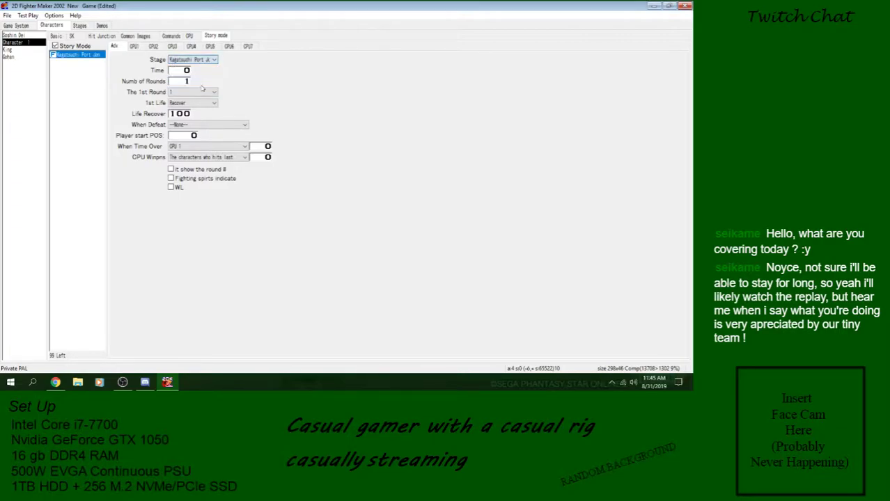
{"action": "left_click", "coordinate": [213, 62]}
{"action": "left_click", "coordinate": [212, 62]}
{"action": "left_click", "coordinate": [172, 72]}
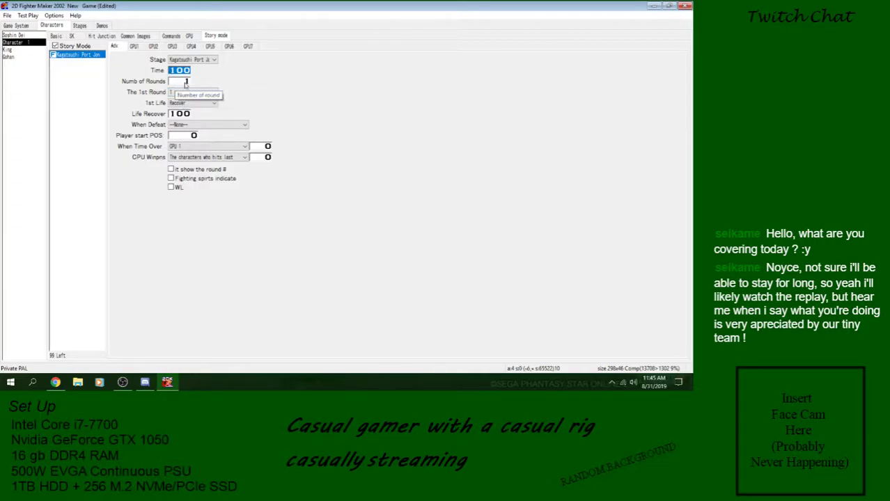
Set the fight's number of rounds to 2 and keep 1st Life on Recover
{"action": "left_click", "coordinate": [186, 82]}
{"action": "left_click", "coordinate": [210, 94]}
{"action": "left_click", "coordinate": [210, 96]}
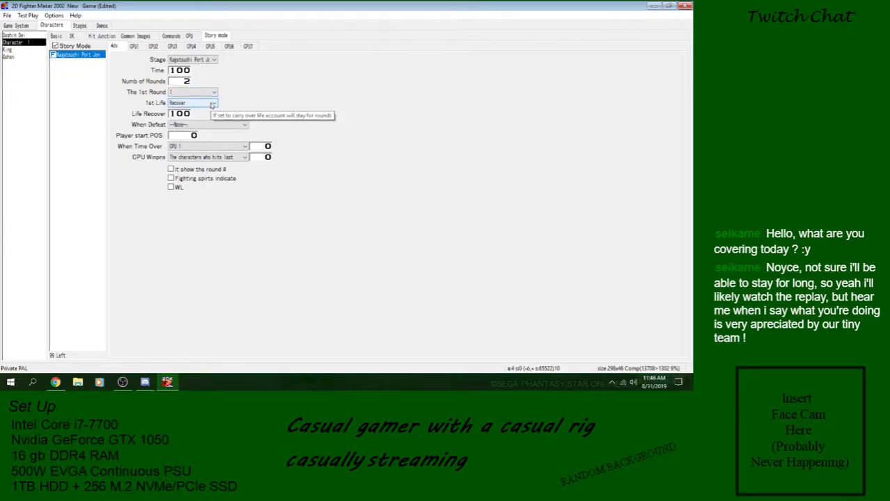
{"action": "left_click", "coordinate": [212, 104]}
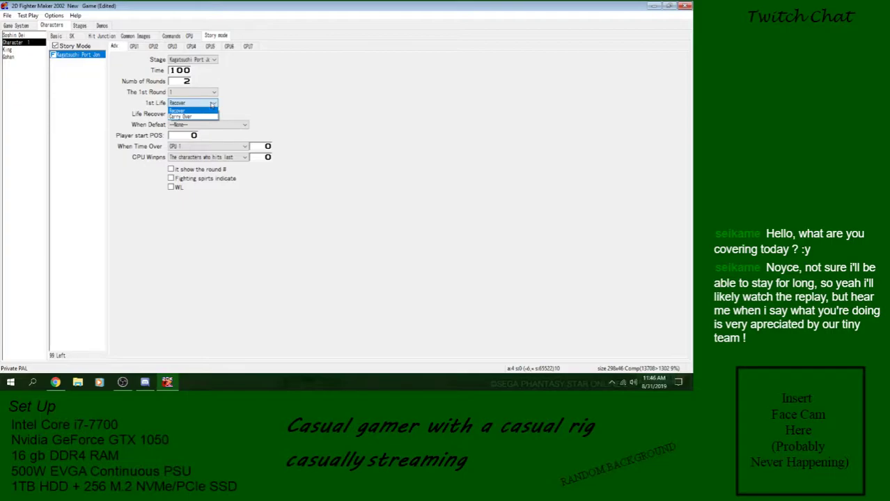
{"action": "left_click", "coordinate": [212, 104]}
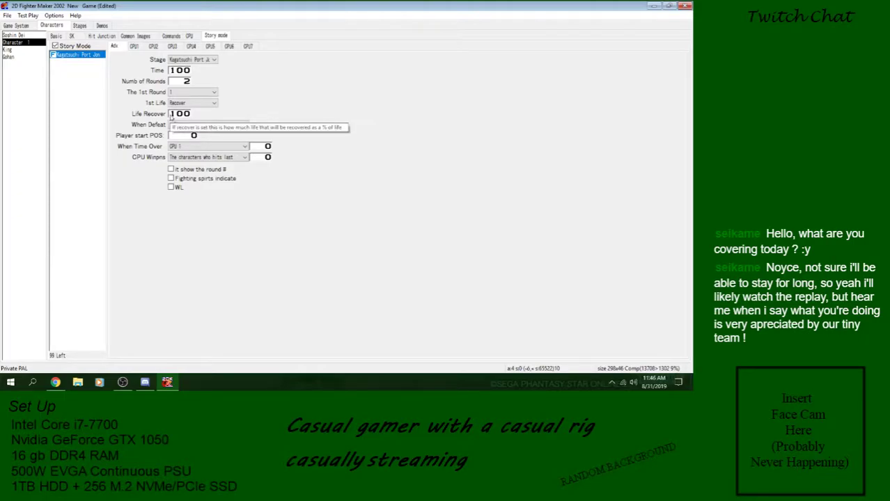
{"action": "left_click", "coordinate": [186, 104]}
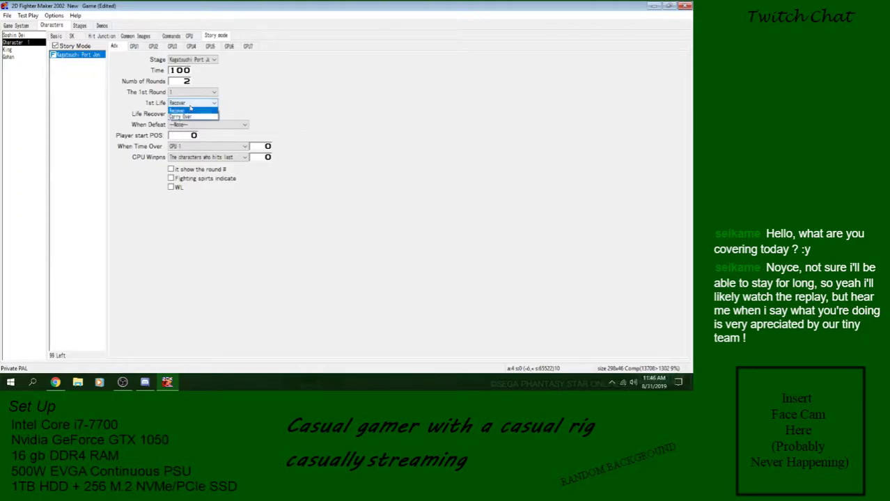
{"action": "left_click", "coordinate": [175, 118]}
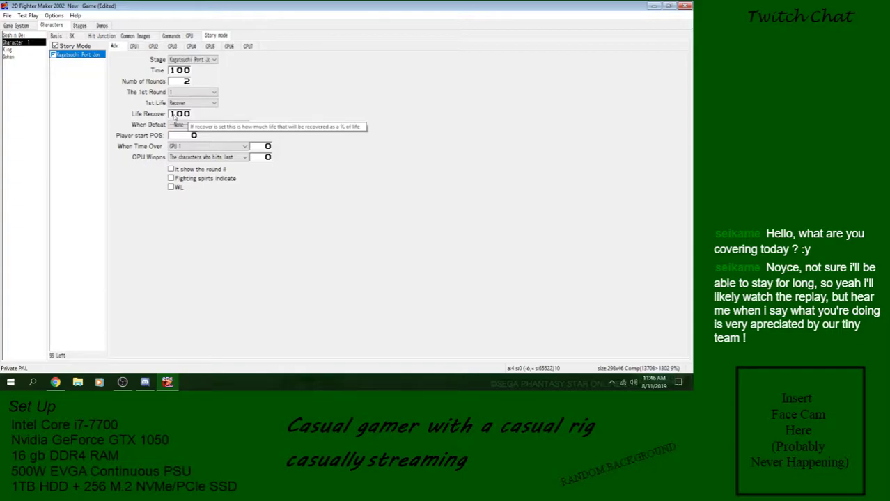
Set the When Defeat action to Game Over (Continueing) and the player's start position to 70
{"action": "left_click", "coordinate": [236, 125]}
{"action": "left_click", "coordinate": [232, 129]}
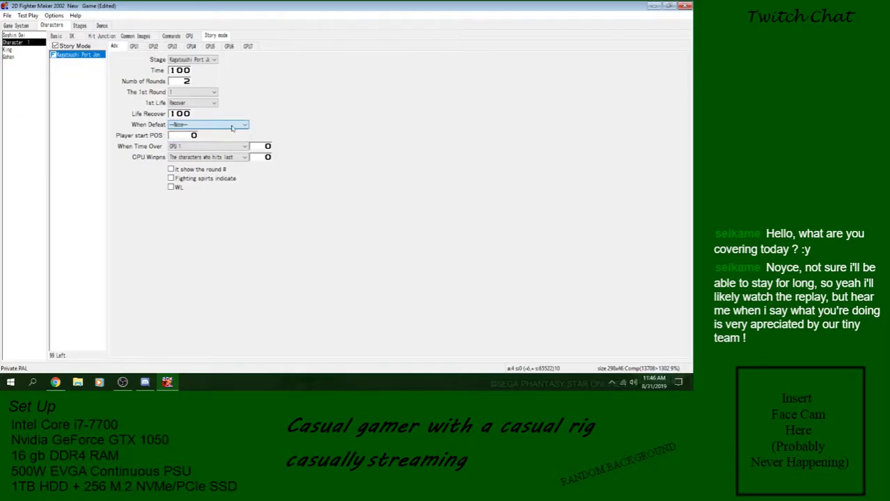
{"action": "left_click", "coordinate": [232, 127]}
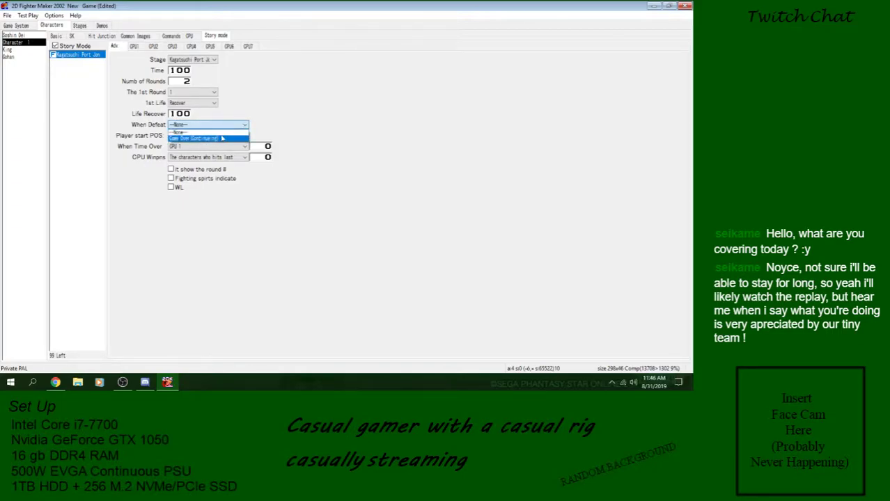
{"action": "left_click", "coordinate": [222, 139]}
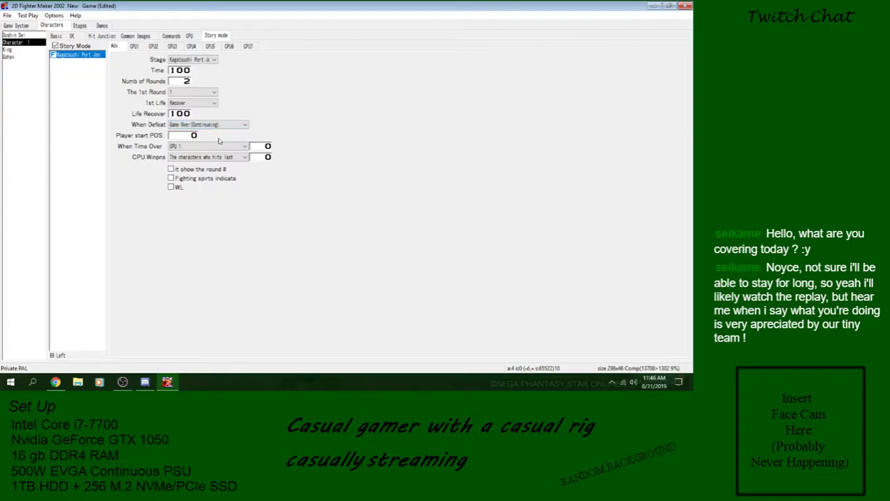
{"action": "left_click", "coordinate": [186, 139]}
{"action": "type", "text": "30"}
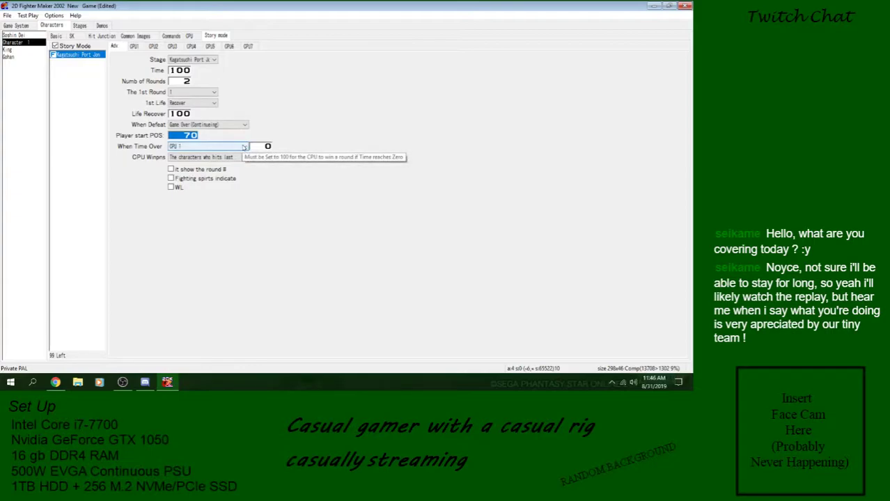
Set both the When Time Over points for CPU 1 and the CPU win points to 100
{"action": "left_click", "coordinate": [249, 146]}
{"action": "type", "text": "100"}
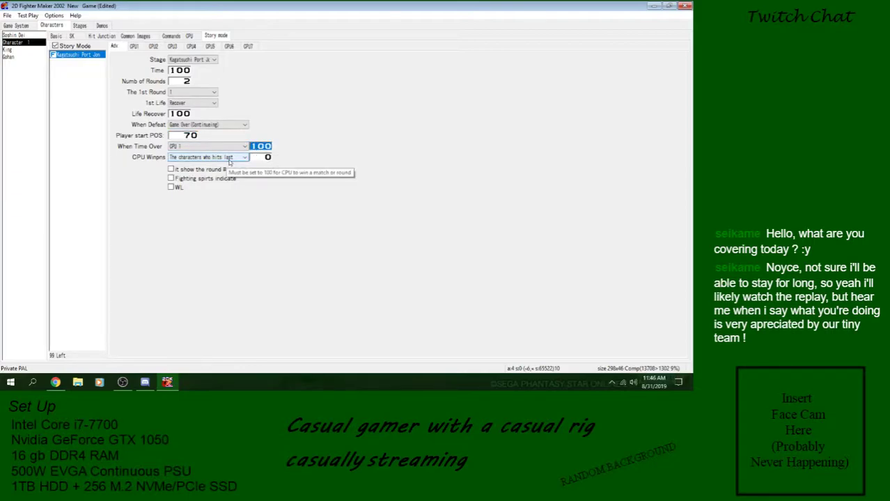
{"action": "left_click", "coordinate": [253, 157]}
{"action": "type", "text": "100"}
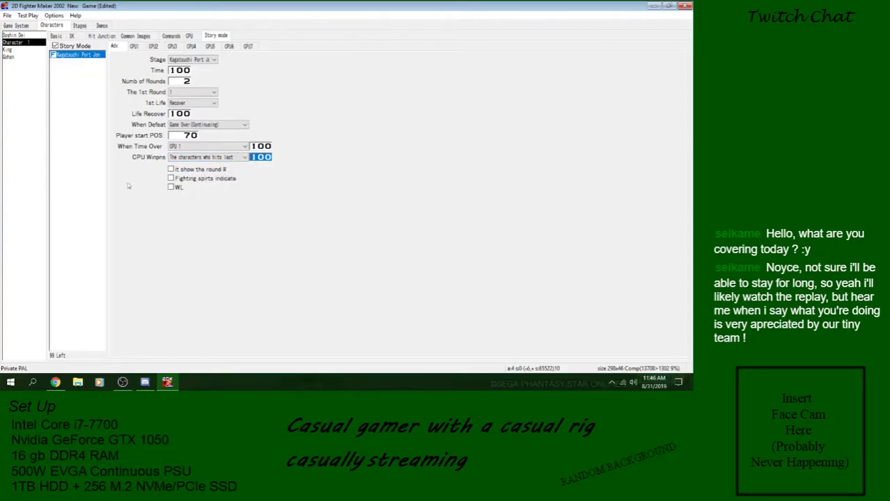
Enable the round number, fighting spirits and WL options for the fight and save the game
{"action": "left_click", "coordinate": [172, 169]}
{"action": "left_click", "coordinate": [171, 178]}
{"action": "left_click", "coordinate": [170, 188]}
{"action": "left_click", "coordinate": [7, 15]}
{"action": "left_click", "coordinate": [34, 50]}
Test play the game from the title and start Story Mode
{"action": "left_click", "coordinate": [28, 16]}
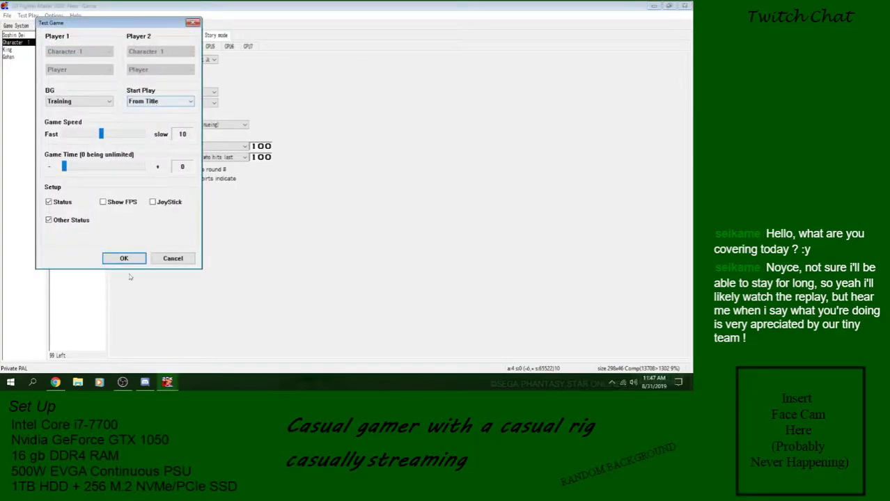
{"action": "left_click", "coordinate": [127, 259]}
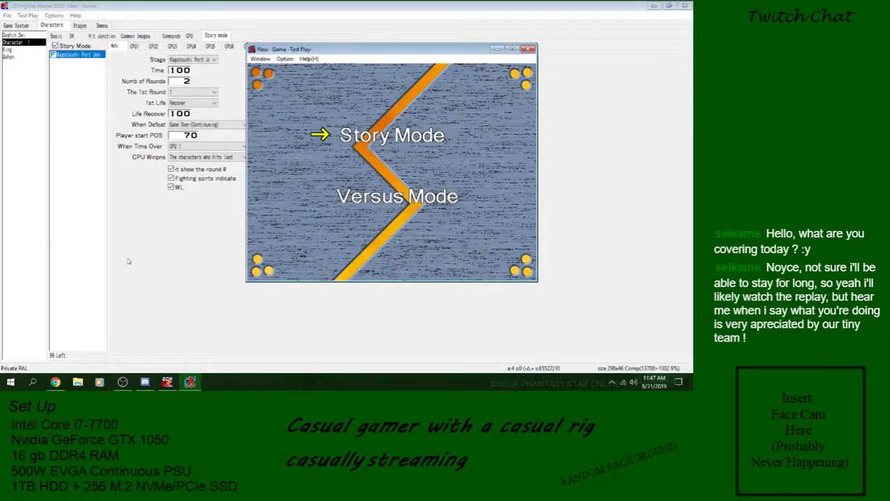
{"action": "key", "text": "z"}
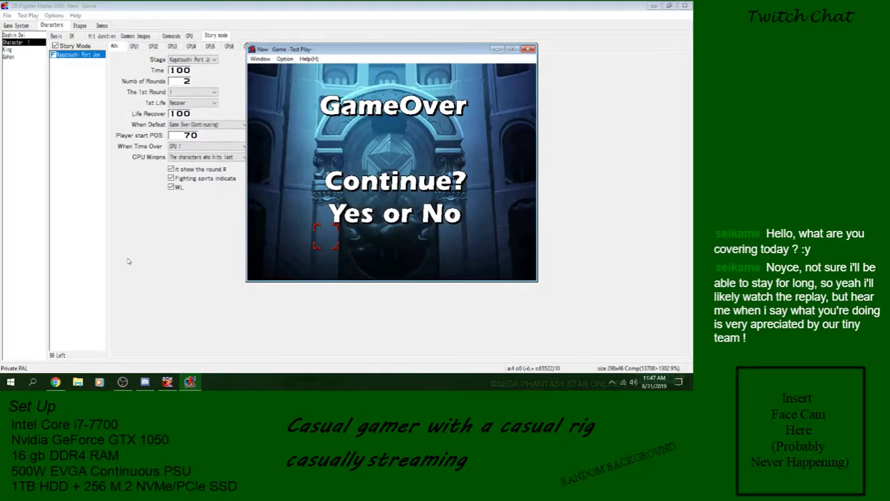
Close the test play, set the 1P, VS single and VS team character selection demos to Character Select, and save the game
{"action": "left_click", "coordinate": [529, 50]}
{"action": "left_click", "coordinate": [15, 25]}
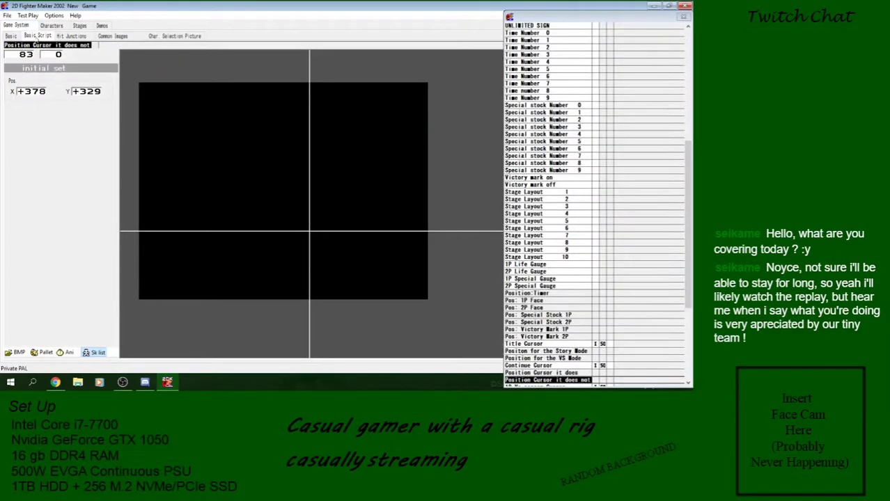
{"action": "left_click", "coordinate": [124, 129]}
{"action": "left_click", "coordinate": [123, 145]}
{"action": "left_click", "coordinate": [124, 135]}
{"action": "left_click", "coordinate": [123, 155]}
{"action": "left_click", "coordinate": [125, 144]}
{"action": "left_click", "coordinate": [118, 165]}
{"action": "left_click", "coordinate": [7, 15]}
{"action": "left_click", "coordinate": [20, 47]}
Test play from the title, try the cursor on Story Mode's character selection screen and close the test play
{"action": "left_click", "coordinate": [28, 16]}
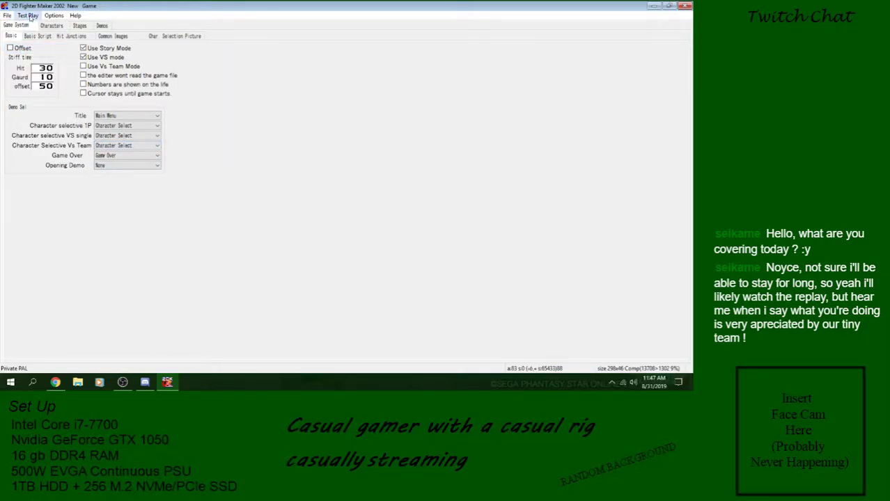
{"action": "left_click", "coordinate": [126, 255]}
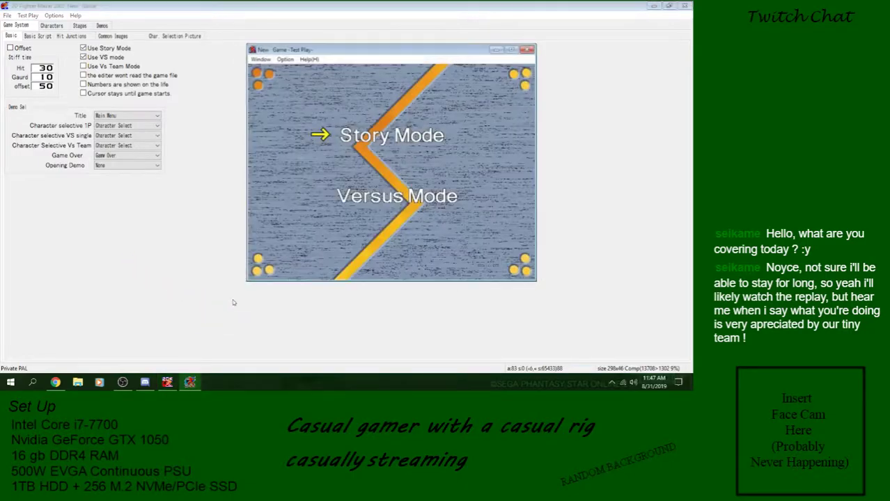
{"action": "key", "text": "z"}
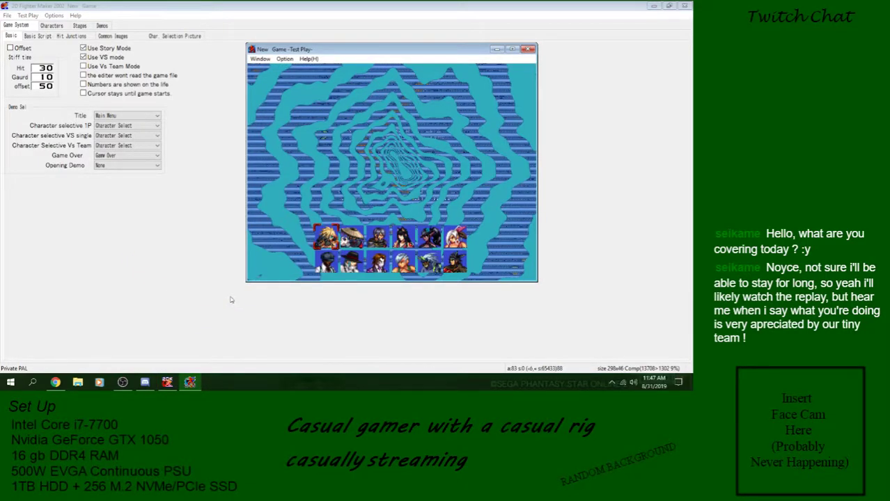
{"action": "key", "text": "Right"}
{"action": "key", "text": "Escape"}
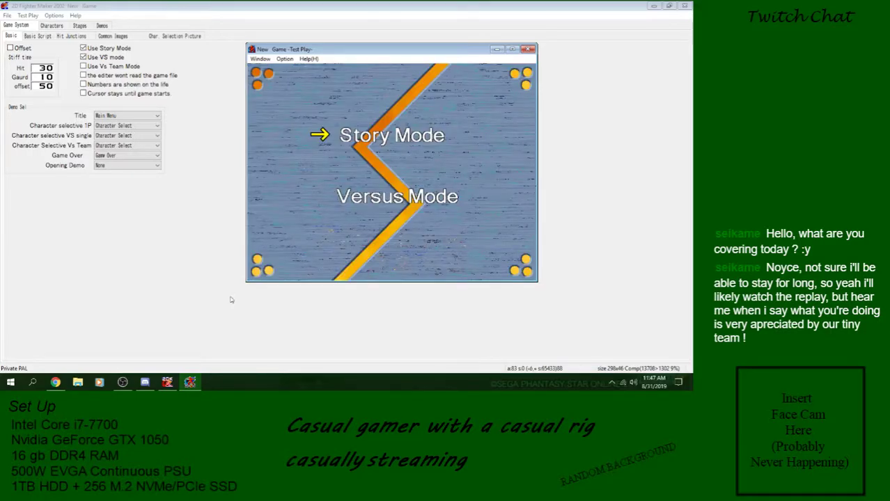
{"action": "left_click", "coordinate": [530, 50]}
Compare the basic and script settings of Soshin Dei and Character 1, and review Character 1's story fight and CPU1 settings
{"action": "left_click", "coordinate": [52, 26]}
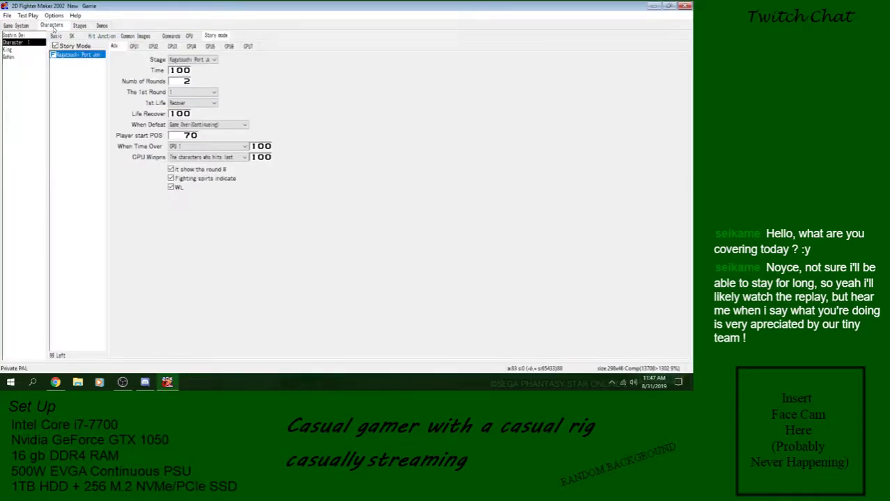
{"action": "left_click", "coordinate": [72, 67]}
{"action": "left_click", "coordinate": [74, 57]}
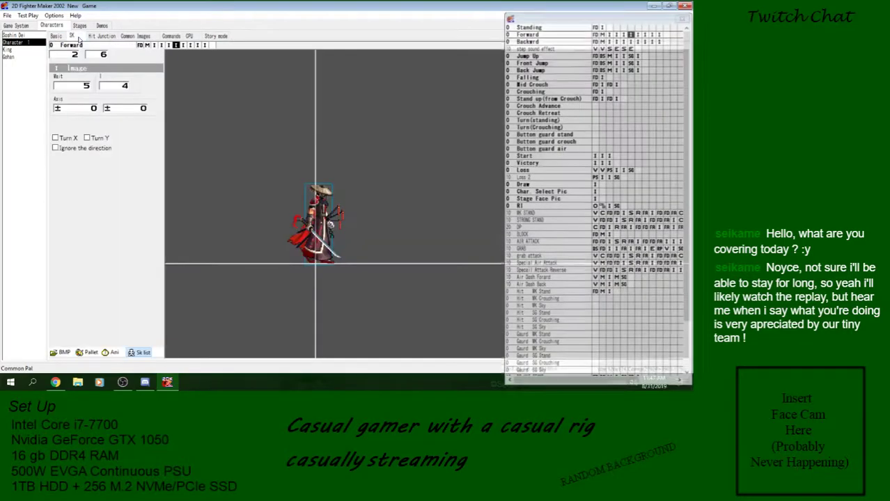
{"action": "left_click", "coordinate": [56, 36]}
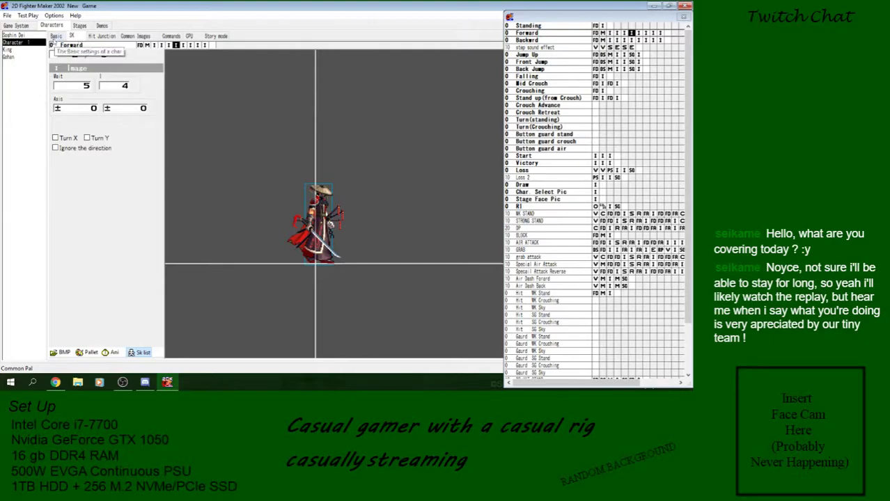
{"action": "left_click", "coordinate": [55, 37]}
{"action": "left_click", "coordinate": [16, 35]}
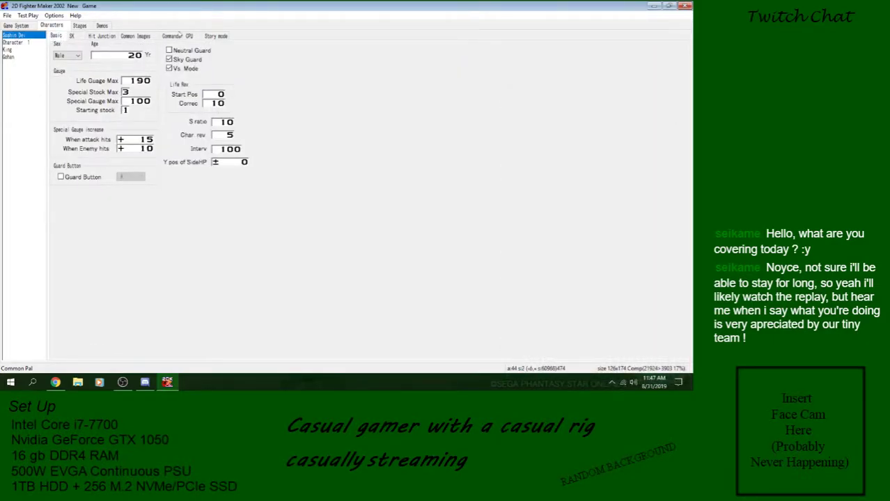
{"action": "left_click", "coordinate": [210, 35]}
{"action": "left_click", "coordinate": [71, 36]}
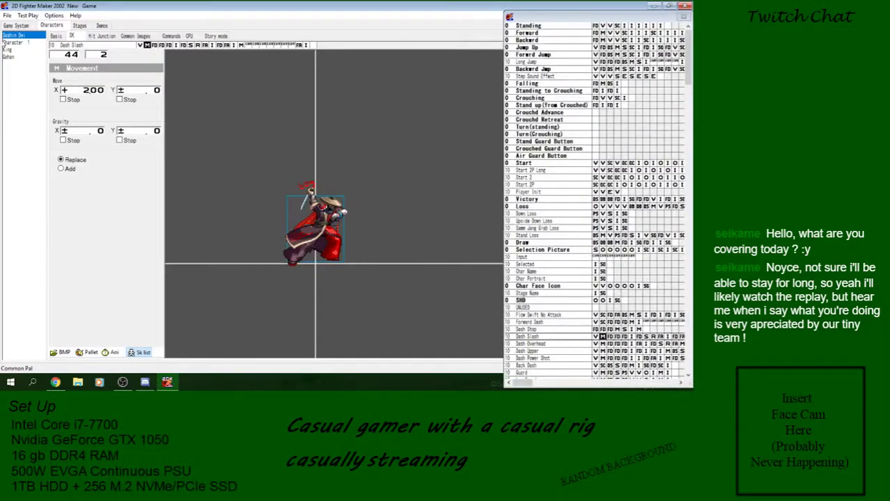
{"action": "left_click", "coordinate": [13, 43]}
{"action": "left_click", "coordinate": [221, 36]}
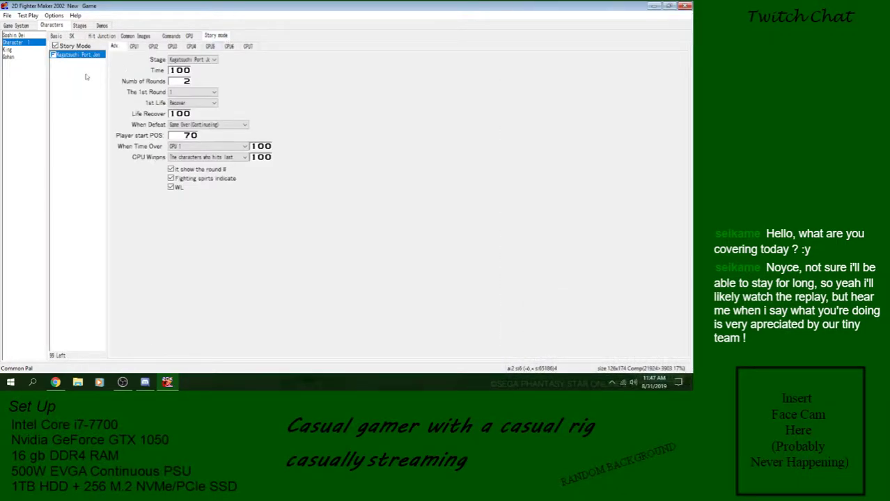
{"action": "left_click", "coordinate": [137, 46]}
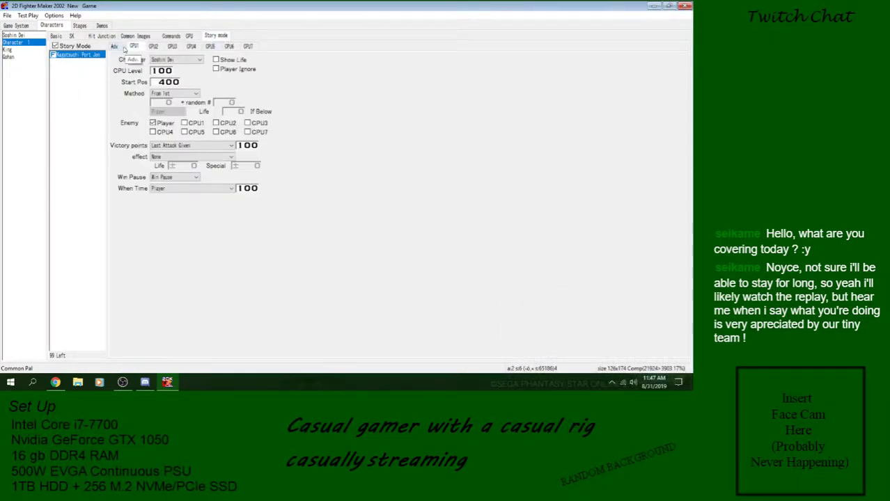
{"action": "left_click", "coordinate": [117, 48]}
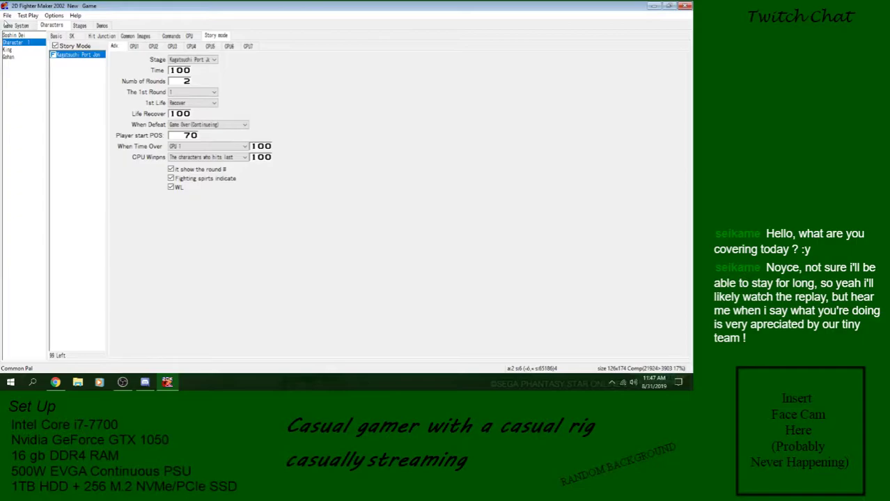
Save the game and start another test play from the title
{"action": "left_click", "coordinate": [7, 15]}
{"action": "left_click", "coordinate": [21, 50]}
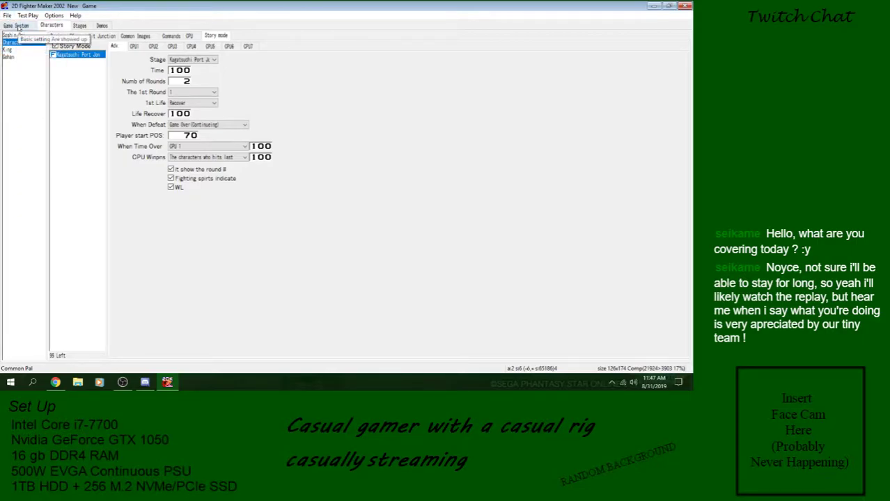
{"action": "left_click", "coordinate": [25, 16]}
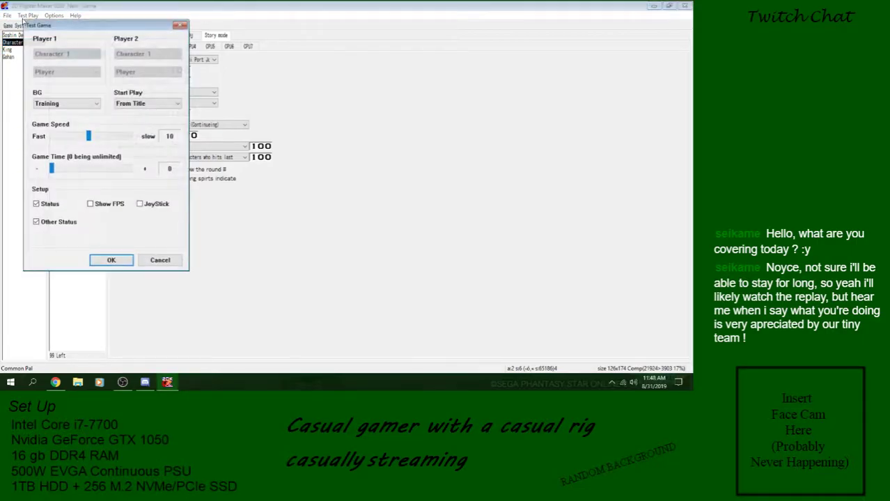
{"action": "left_click", "coordinate": [115, 262]}
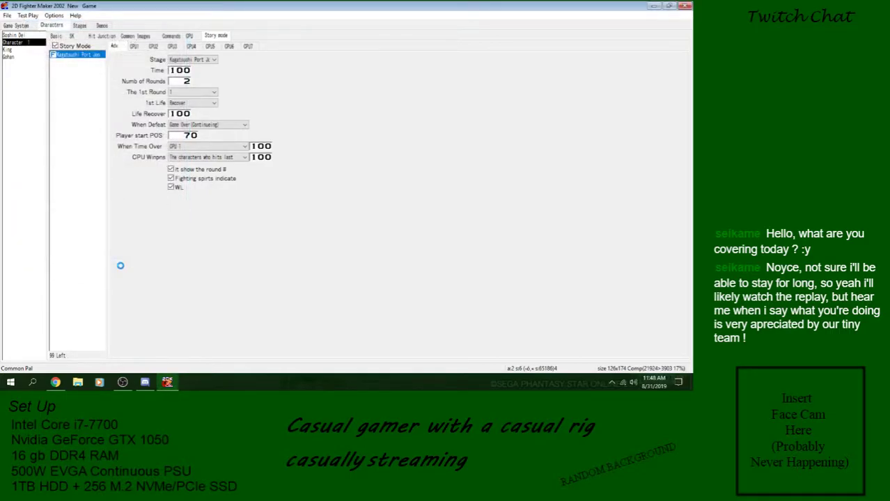
Test entering and leaving Story Mode's character selection screen several times
{"action": "key", "text": "Right"}
{"action": "key", "text": "Right"}
{"action": "key", "text": "Right"}
{"action": "key", "text": "Left"}
{"action": "key", "text": "Left"}
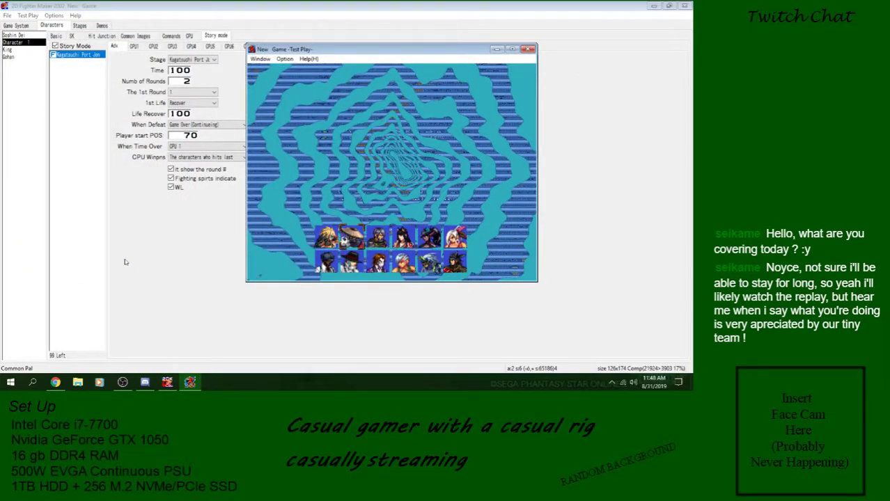
{"action": "key", "text": "Return"}
{"action": "key", "text": "Escape"}
{"action": "key", "text": "Return"}
{"action": "key", "text": "Escape"}
{"action": "key", "text": "Return"}
Test moving the selection cursor across both rows of the character grid, return to the title and close the test play
{"action": "key", "text": "Right"}
{"action": "key", "text": "Right"}
{"action": "key", "text": "Right"}
{"action": "key", "text": "Right"}
{"action": "key", "text": "Down"}
{"action": "key", "text": "Left"}
{"action": "key", "text": "Left"}
{"action": "key", "text": "Left"}
{"action": "key", "text": "Up"}
{"action": "key", "text": "Right"}
{"action": "key", "text": "Right"}
{"action": "key", "text": "Right"}
{"action": "key", "text": "Left"}
{"action": "key", "text": "Left"}
{"action": "key", "text": "Left"}
{"action": "key", "text": "Escape"}
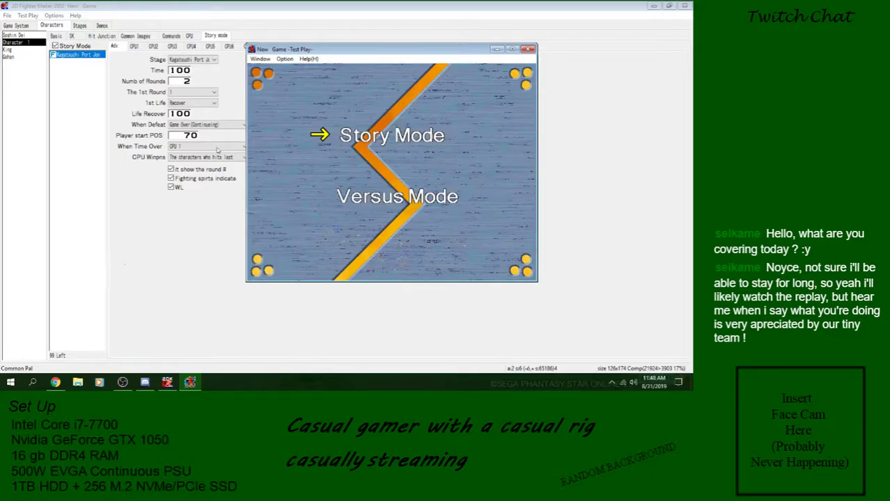
{"action": "left_click", "coordinate": [529, 48]}
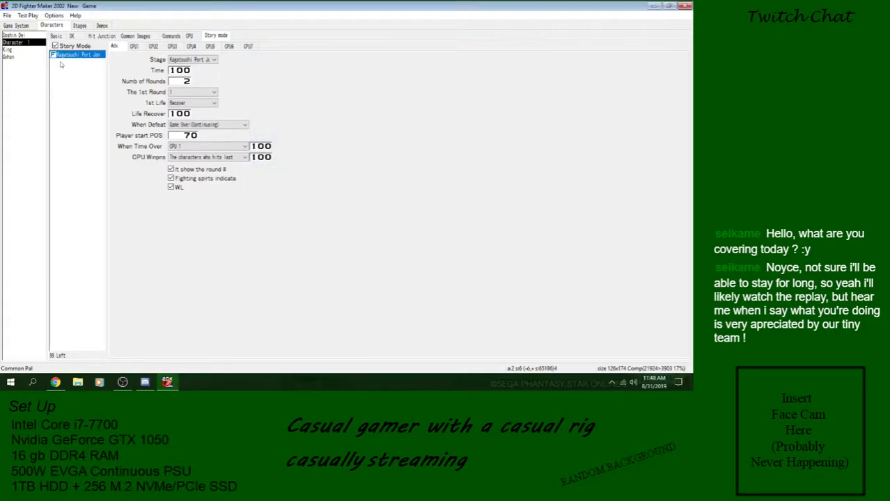
Open the project Dungeon Fighter The 500 Year War.KGT from the Main Game folder on the USB drive
{"action": "left_click", "coordinate": [7, 15]}
{"action": "left_click", "coordinate": [21, 49]}
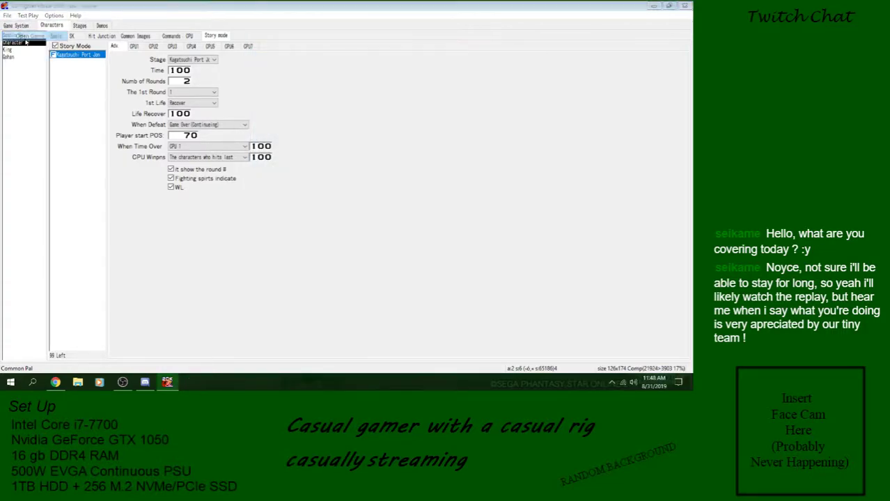
{"action": "left_click", "coordinate": [39, 191]}
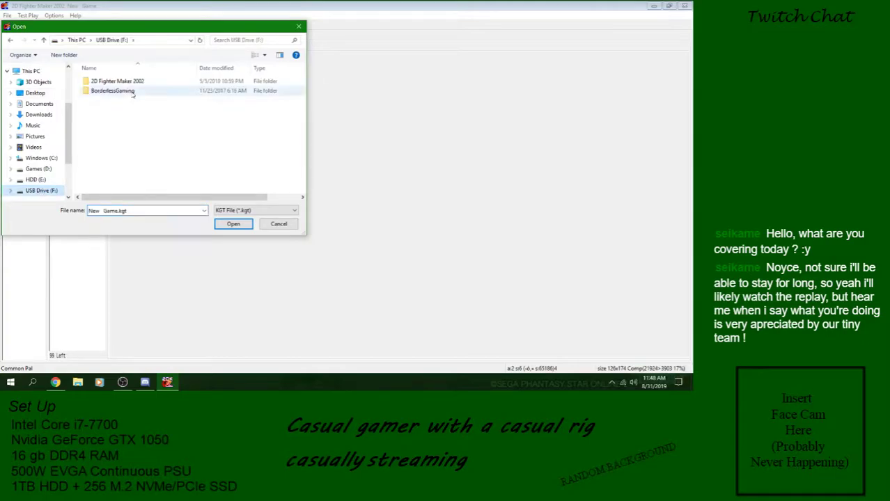
{"action": "double_click", "coordinate": [127, 81]}
{"action": "double_click", "coordinate": [131, 122]}
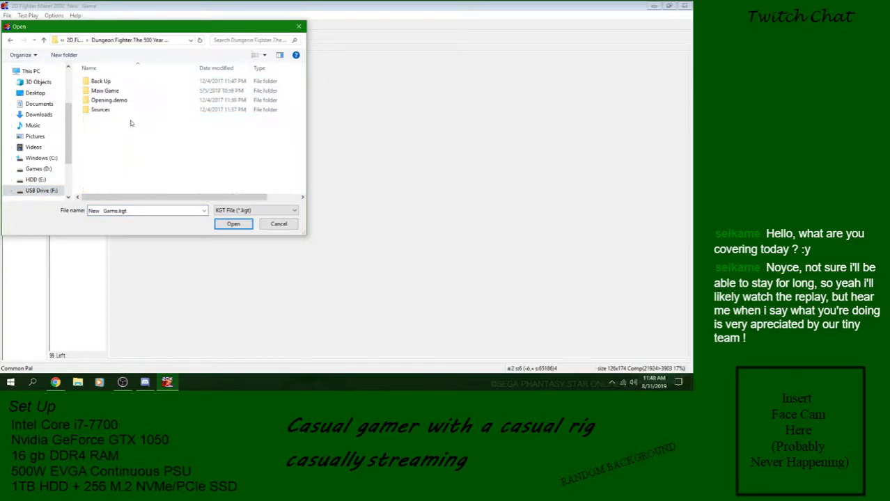
{"action": "double_click", "coordinate": [107, 91]}
{"action": "double_click", "coordinate": [123, 84]}
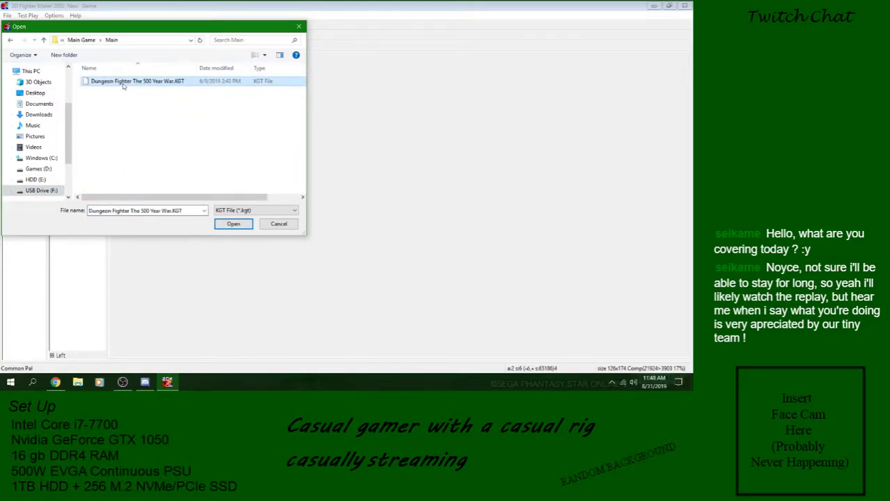
{"action": "double_click", "coordinate": [122, 85]}
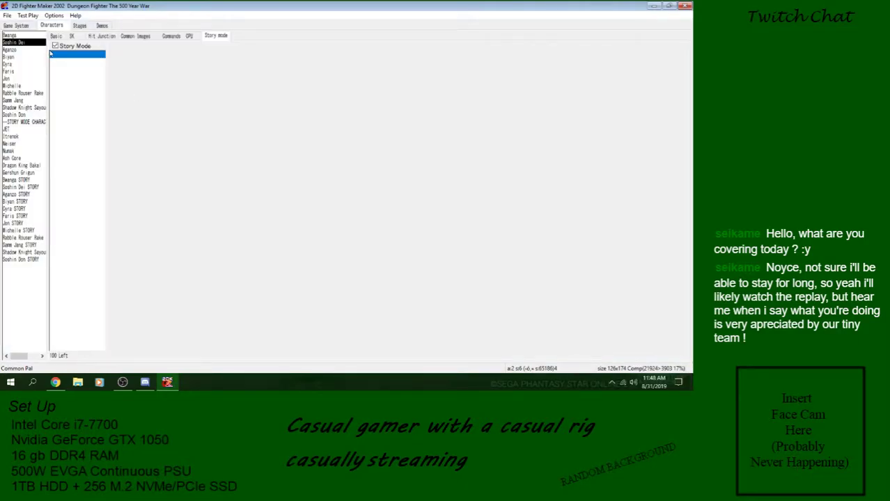
Examine the advanced and CPU1 settings of the Mt Thunderime fight in Bwanga's story mode
{"action": "left_click", "coordinate": [11, 35]}
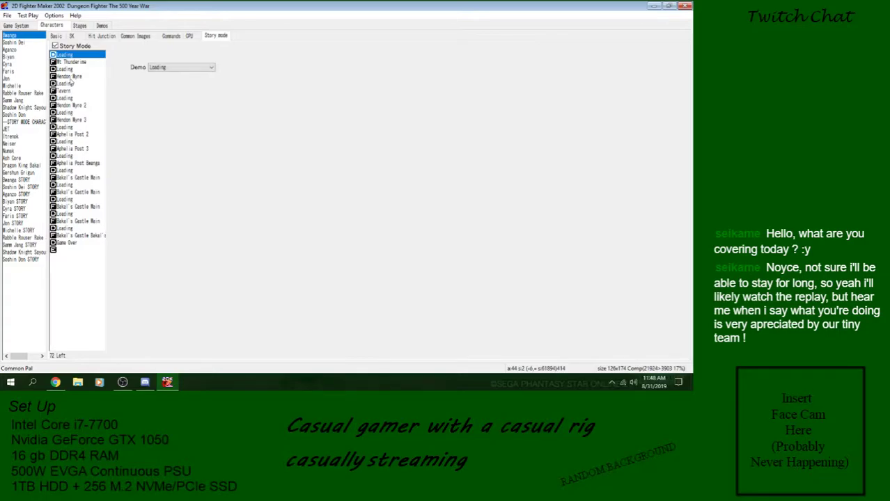
{"action": "left_click", "coordinate": [70, 64]}
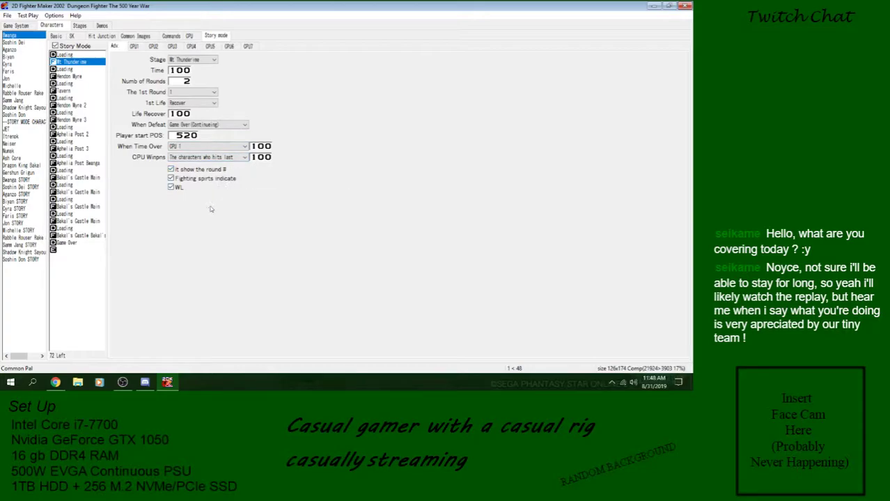
{"action": "left_click", "coordinate": [135, 46]}
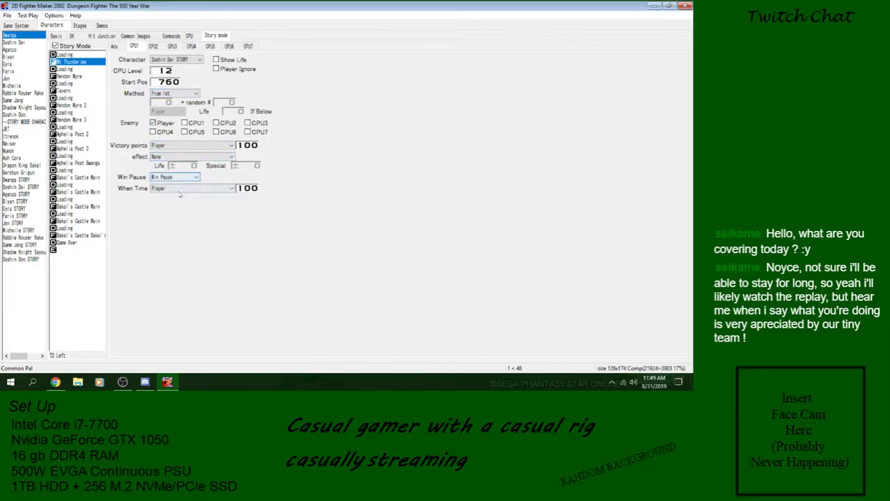
{"action": "left_click", "coordinate": [115, 47]}
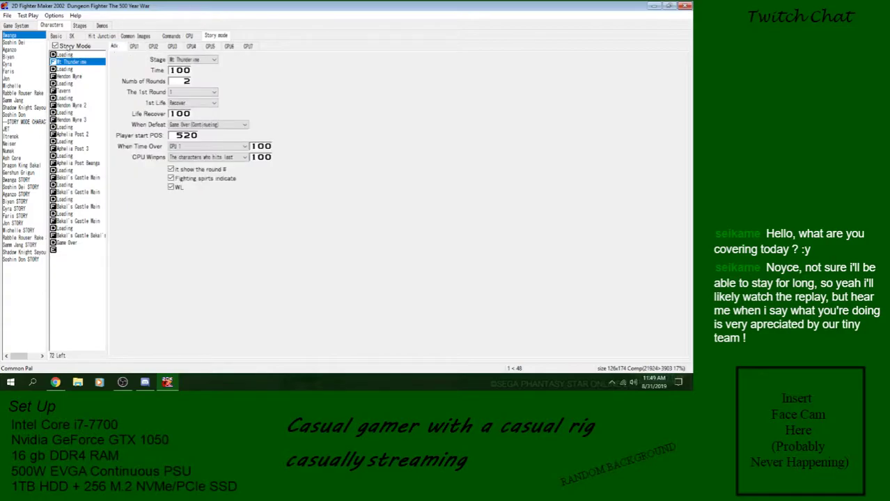
Check Bwanga's basic settings and the reference project's basic game system and demo settings
{"action": "left_click", "coordinate": [59, 36]}
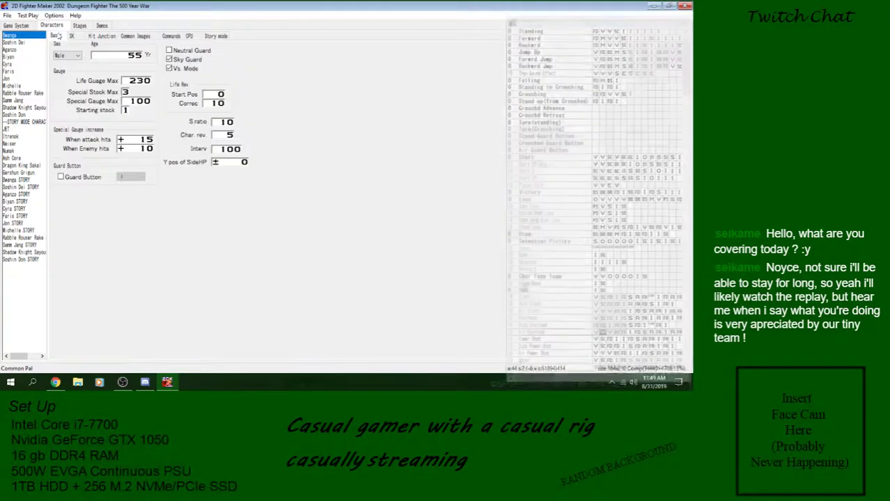
{"action": "left_click", "coordinate": [14, 25]}
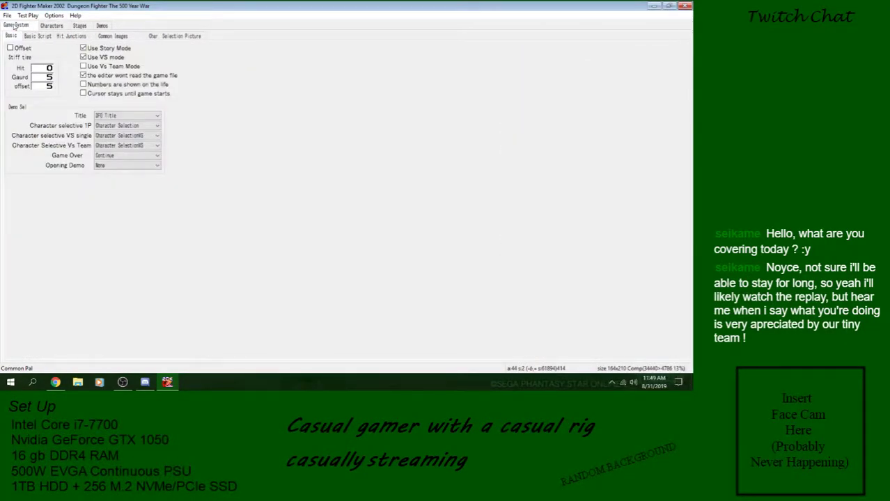
{"action": "left_click", "coordinate": [44, 27]}
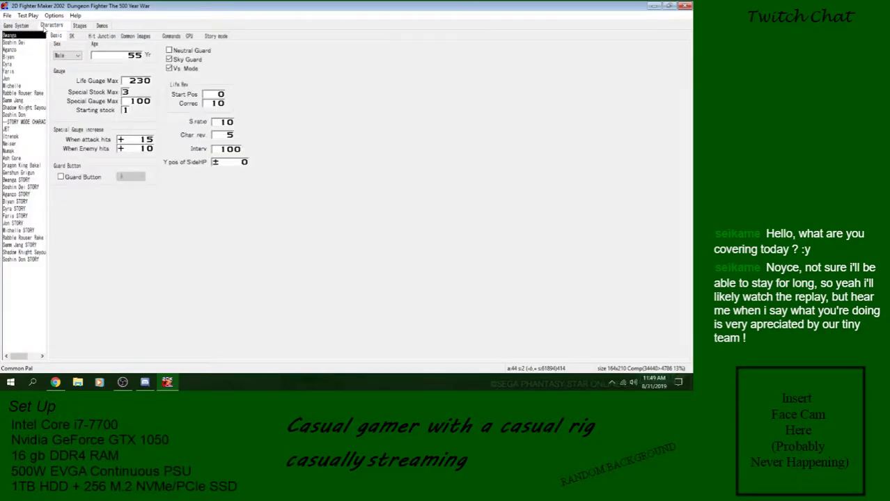
Look through the story mode sequences of the characters from Soshin Dei to Shadow Knight Sayoung
{"action": "left_click", "coordinate": [14, 43]}
{"action": "left_click", "coordinate": [217, 36]}
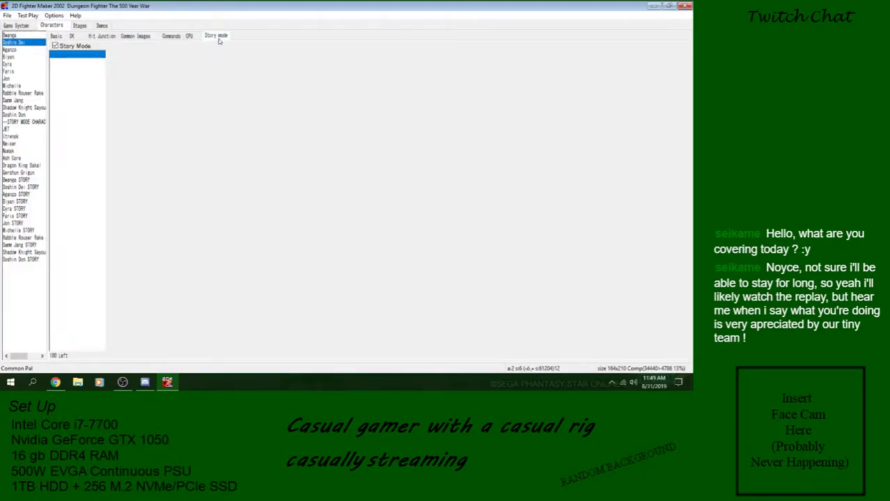
{"action": "left_click", "coordinate": [11, 49]}
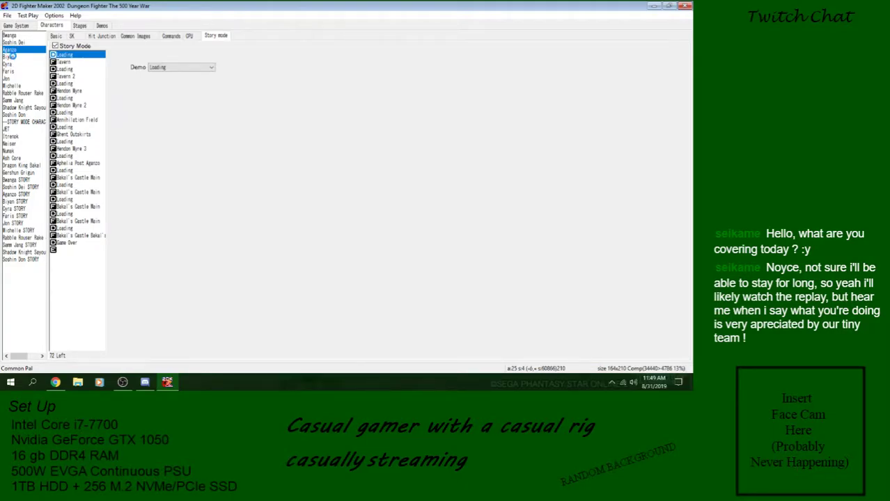
{"action": "left_click", "coordinate": [14, 58]}
{"action": "left_click", "coordinate": [13, 64]}
{"action": "left_click", "coordinate": [14, 71]}
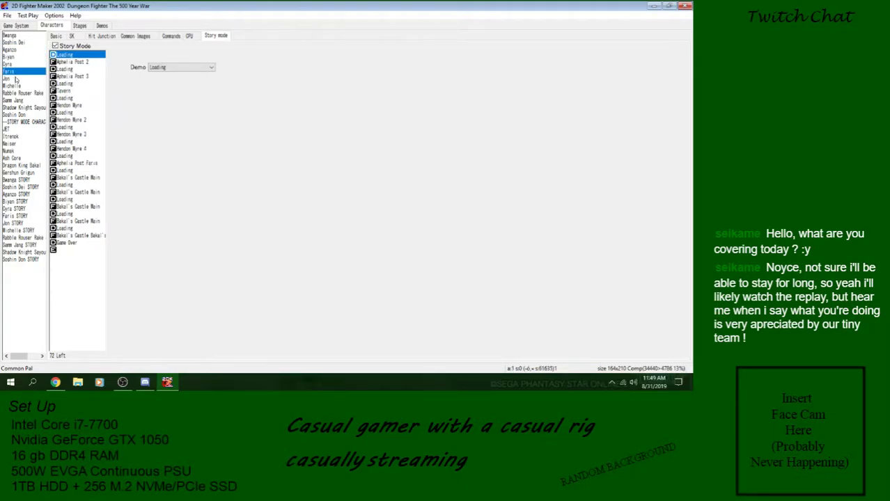
{"action": "left_click", "coordinate": [16, 78]}
{"action": "left_click", "coordinate": [14, 85]}
{"action": "left_click", "coordinate": [16, 93]}
{"action": "left_click", "coordinate": [17, 101]}
{"action": "left_click", "coordinate": [16, 108]}
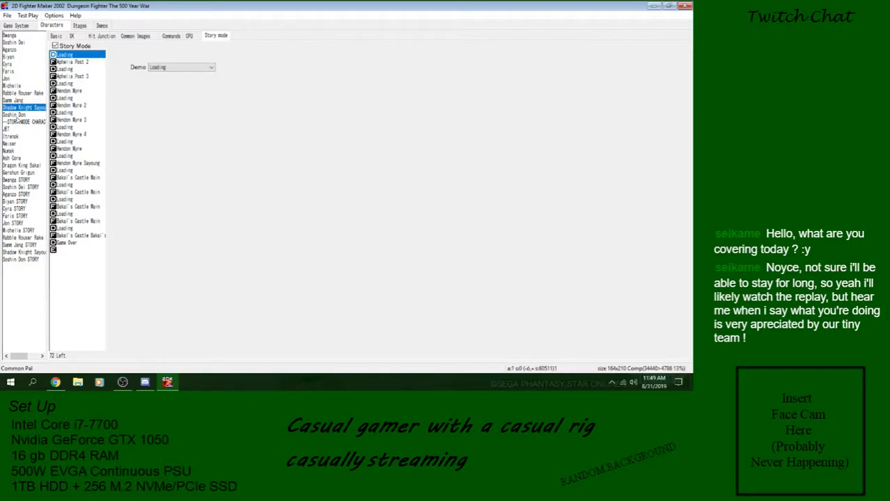
Check the story mode sequences of Soshin Don and Soshin Dei STORY
{"action": "left_click", "coordinate": [16, 115]}
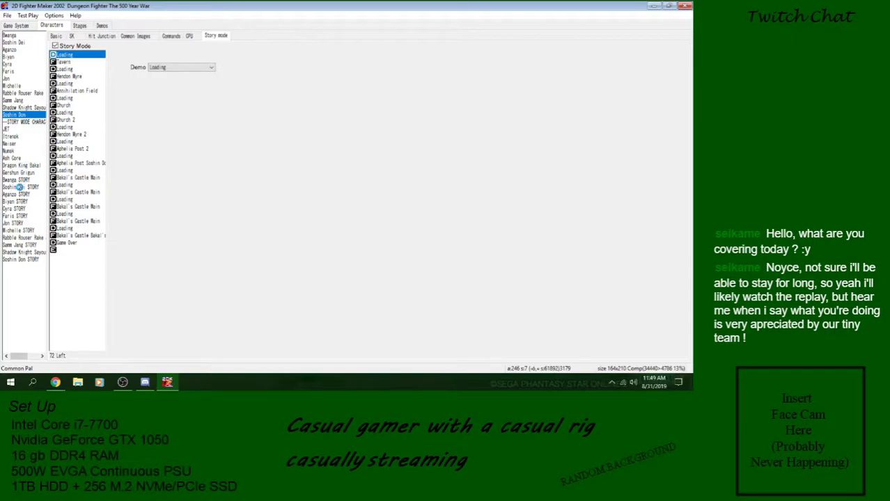
{"action": "left_click", "coordinate": [19, 187]}
{"action": "left_click", "coordinate": [18, 37]}
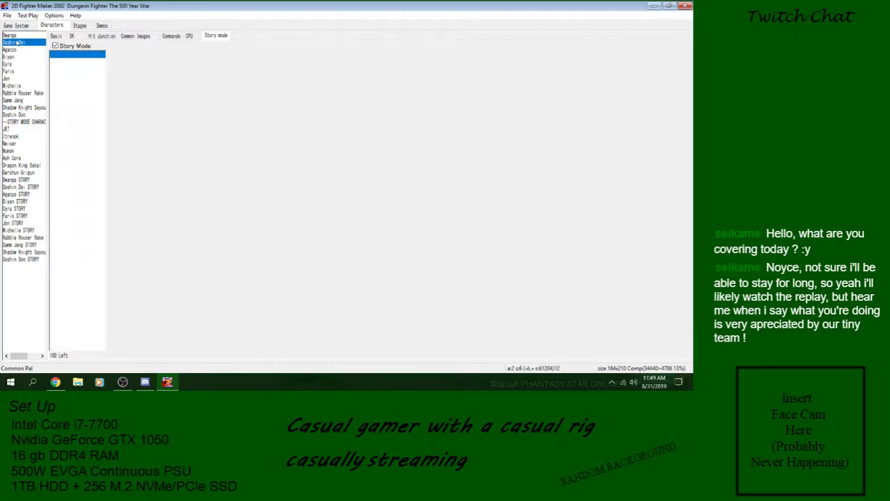
Test play the reference game from the title, start Arcade Mode with Bwanga, and close the test once the fight loads
{"action": "left_click", "coordinate": [74, 35]}
{"action": "left_click", "coordinate": [26, 15]}
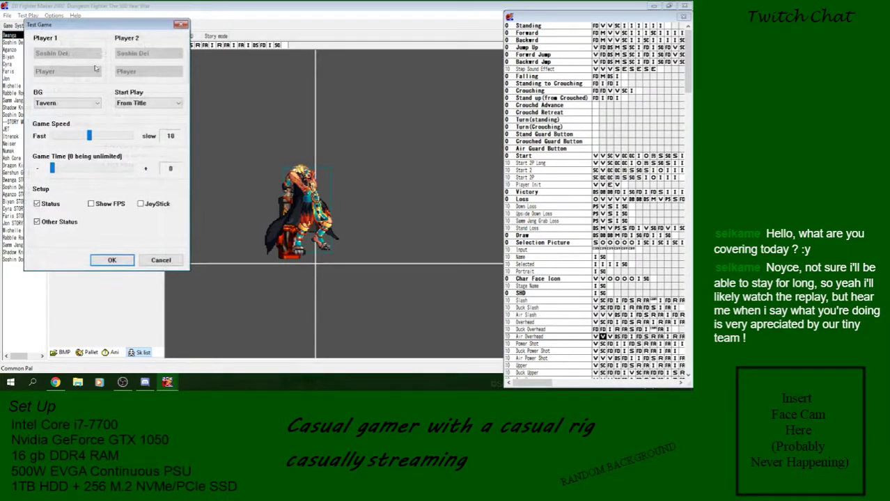
{"action": "left_click", "coordinate": [116, 259]}
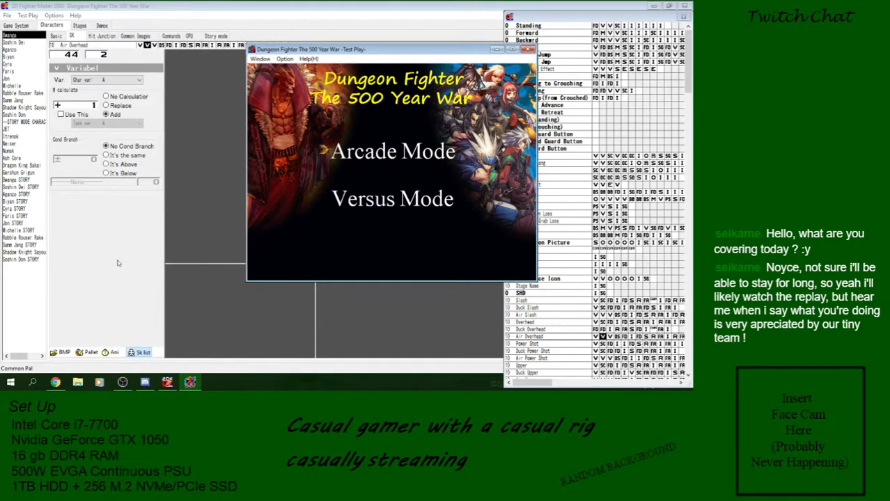
{"action": "key", "text": "Return"}
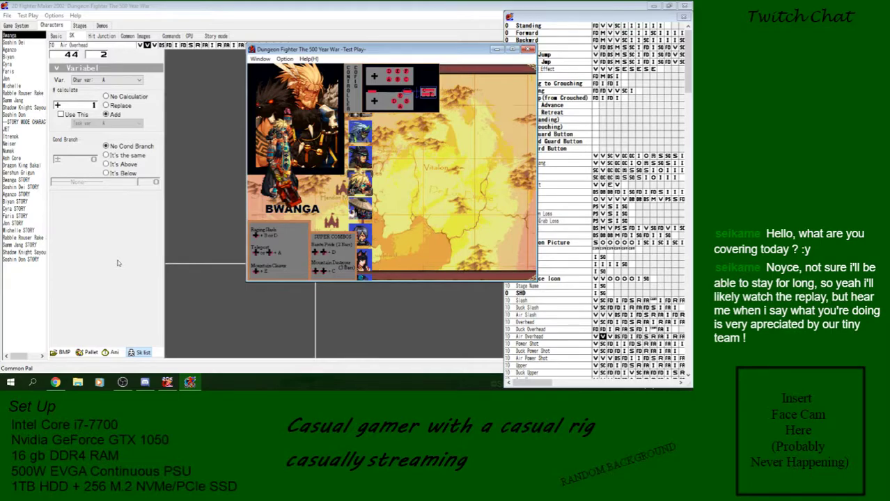
{"action": "key", "text": "Return"}
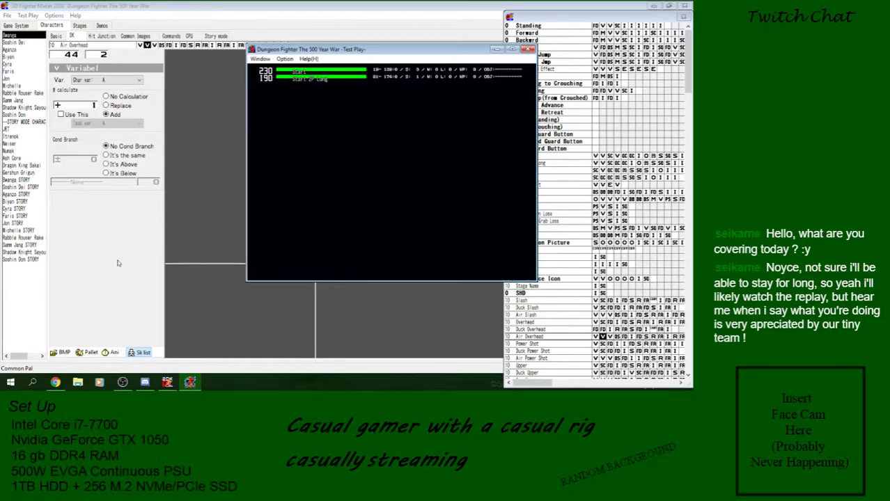
{"action": "left_click", "coordinate": [528, 49]}
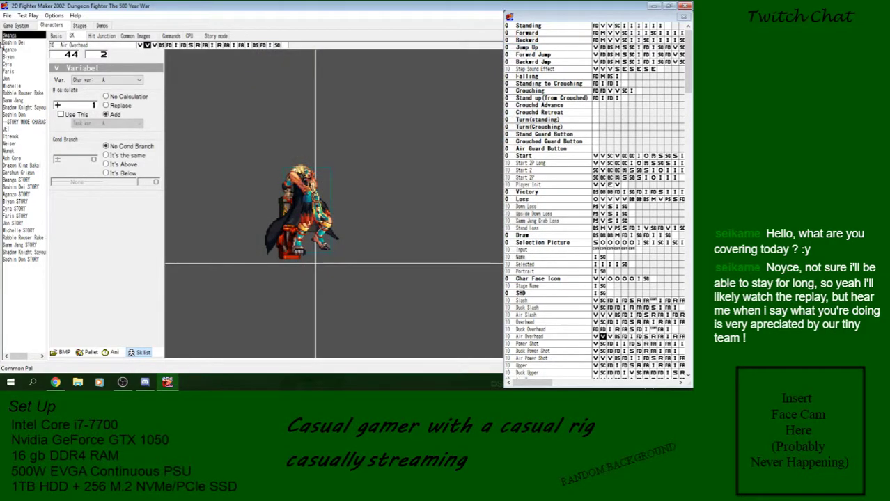
Open the New Game project from the desktop folders in place of the Dungeon Fighter project
{"action": "left_click", "coordinate": [11, 26]}
{"action": "left_click", "coordinate": [7, 15]}
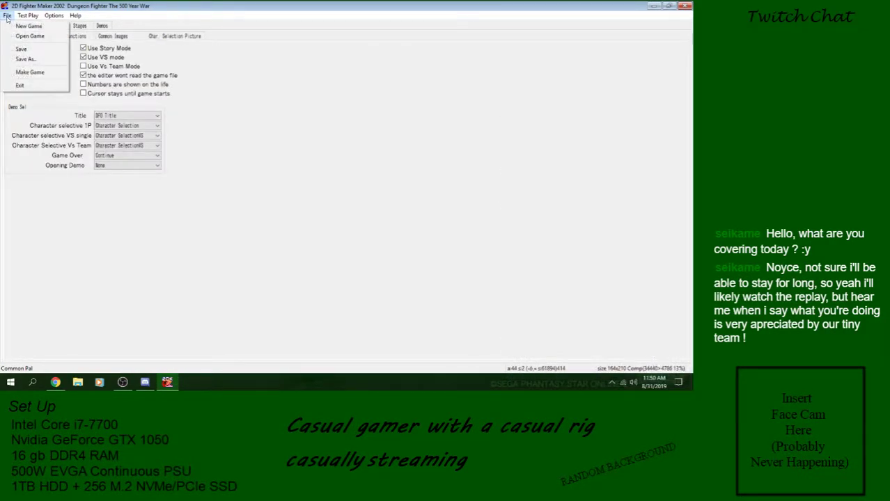
{"action": "left_click", "coordinate": [35, 36]}
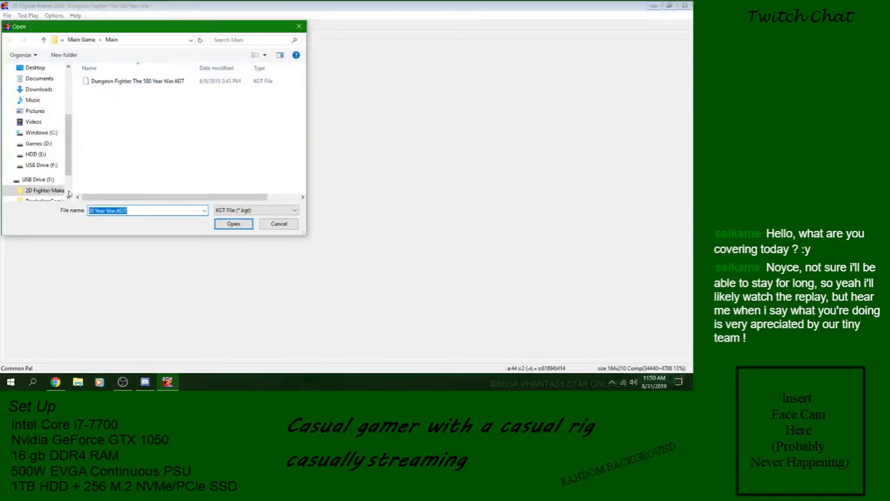
{"action": "left_click", "coordinate": [33, 68]}
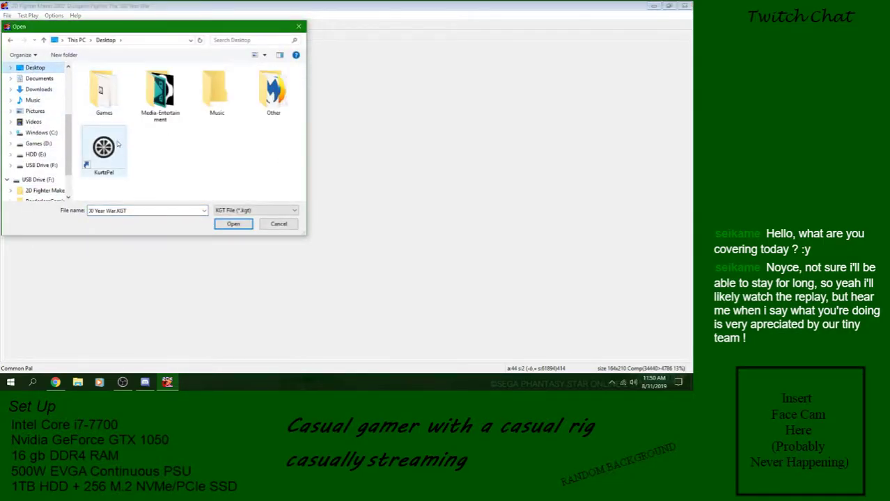
{"action": "double_click", "coordinate": [143, 112]}
{"action": "double_click", "coordinate": [124, 82]}
{"action": "double_click", "coordinate": [105, 100]}
{"action": "double_click", "coordinate": [124, 83]}
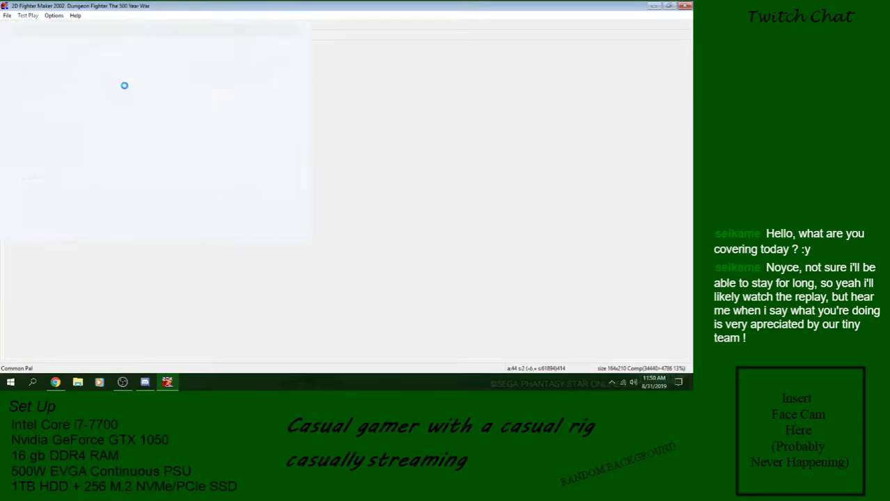
Assign the Game Over demo to the Game Over setting of the game system and save the project
{"action": "left_click", "coordinate": [126, 155]}
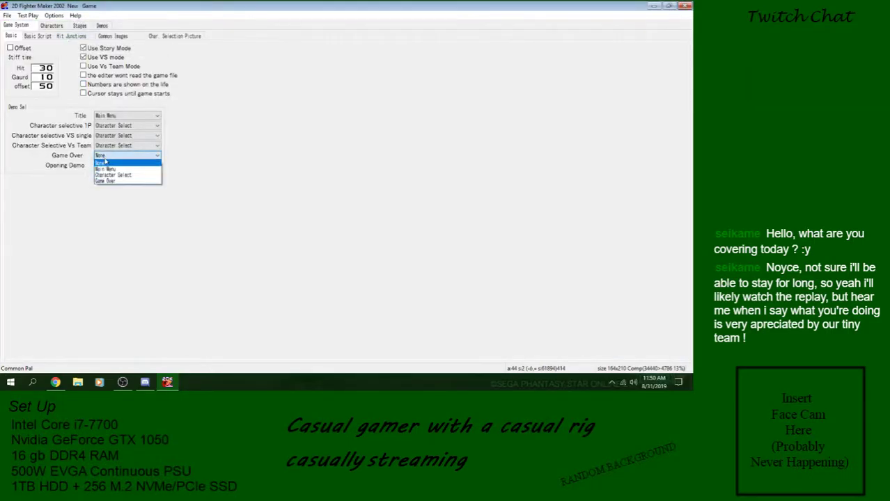
{"action": "left_click", "coordinate": [111, 179]}
{"action": "left_click", "coordinate": [7, 15]}
{"action": "left_click", "coordinate": [15, 48]}
Check the character selection picture settings, the basic system script and Character 1's story mode fight
{"action": "left_click", "coordinate": [175, 36]}
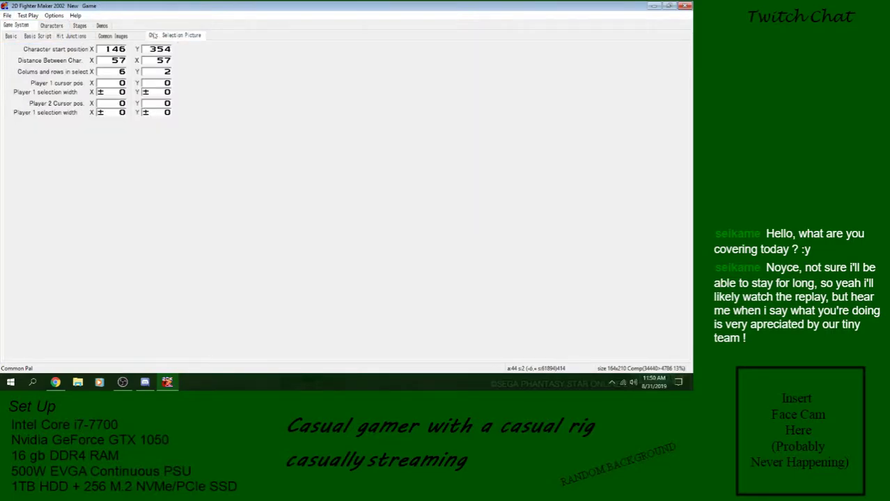
{"action": "left_click", "coordinate": [35, 36]}
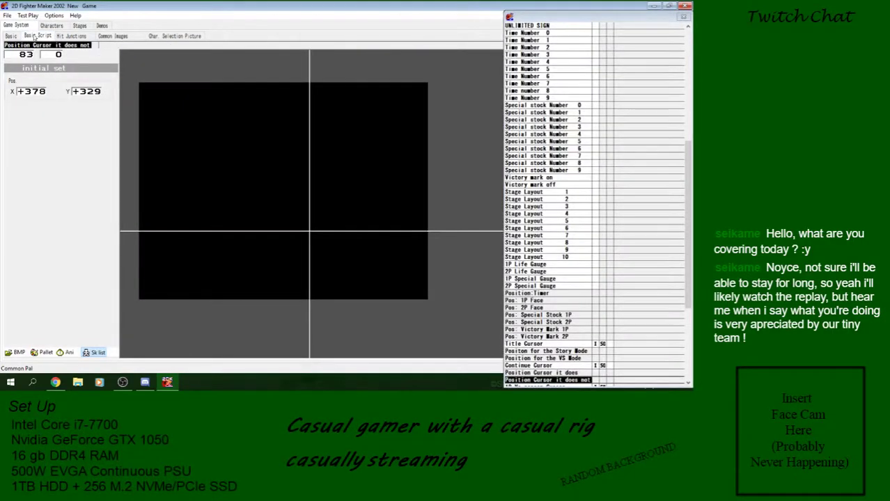
{"action": "left_click", "coordinate": [51, 25]}
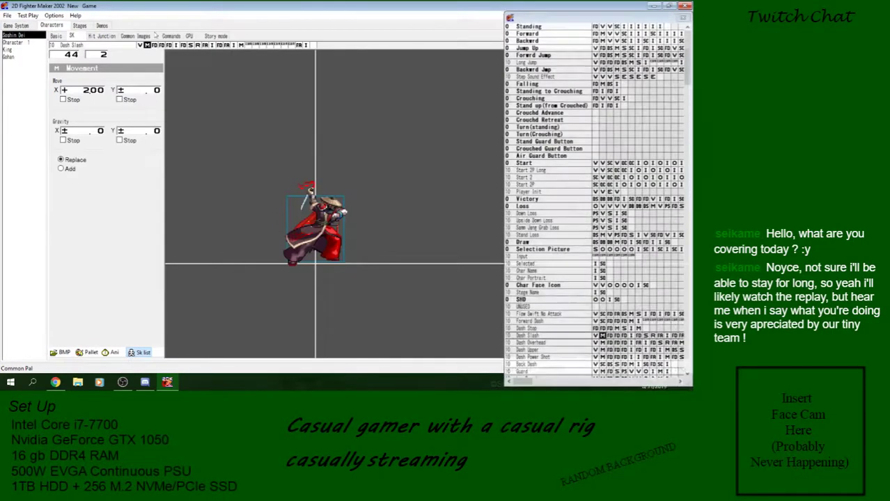
{"action": "left_click", "coordinate": [25, 43]}
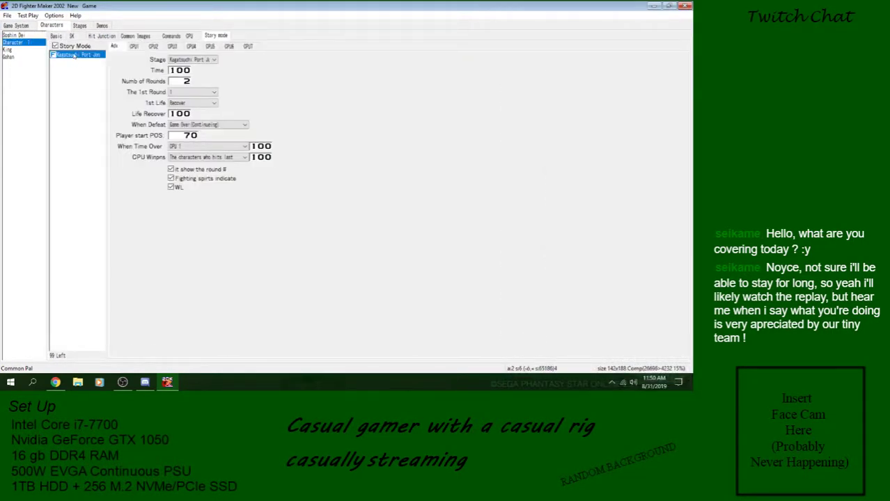
Add a new demo named Demo 1 below the Game Over demo
{"action": "left_click", "coordinate": [102, 25]}
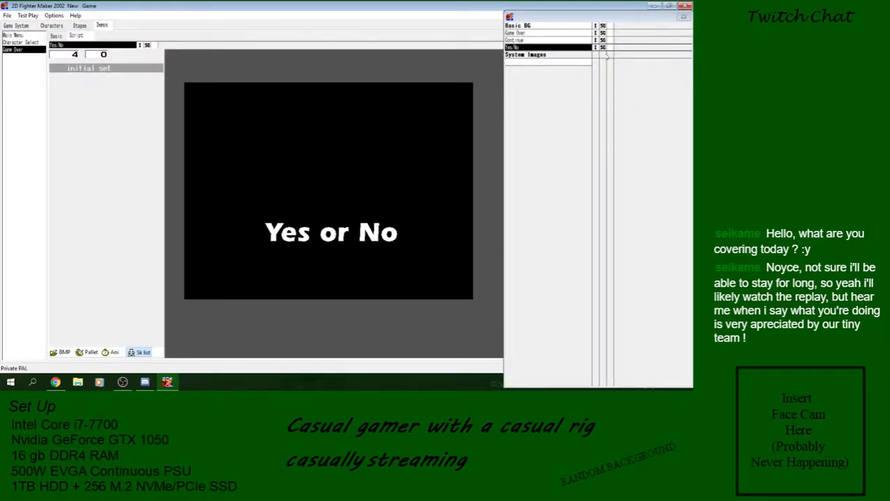
{"action": "left_click", "coordinate": [18, 61]}
{"action": "right_click", "coordinate": [20, 61]}
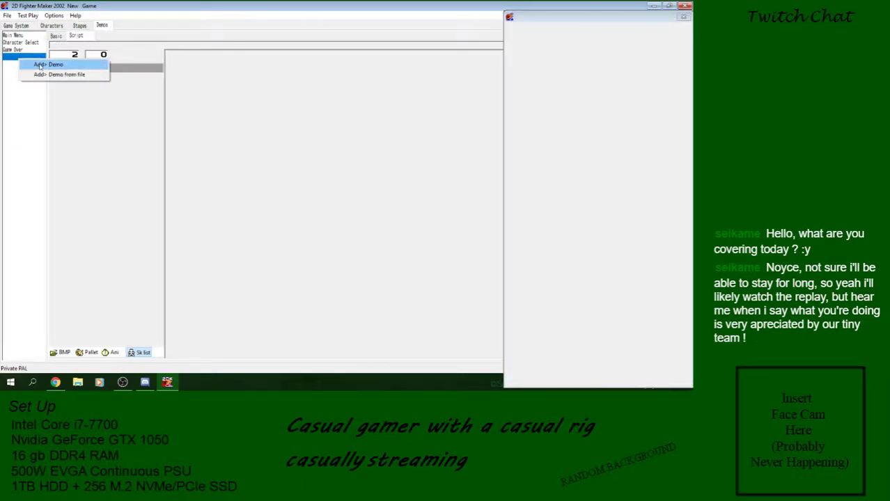
{"action": "left_click", "coordinate": [40, 65]}
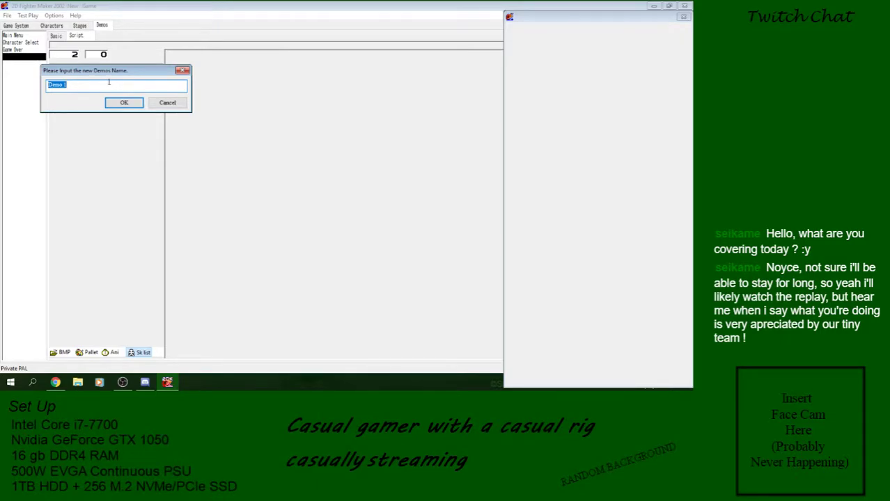
{"action": "key", "text": "Return"}
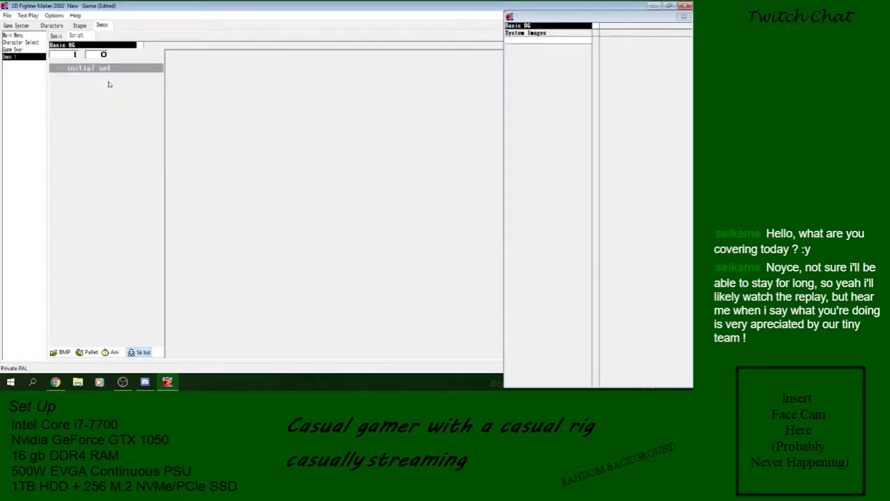
Insert a 636 × 480 crop of VS Screen.bmp as the image in Demo 1's Basic BG script and save the project
{"action": "right_click", "coordinate": [596, 27]}
{"action": "left_click", "coordinate": [622, 32]}
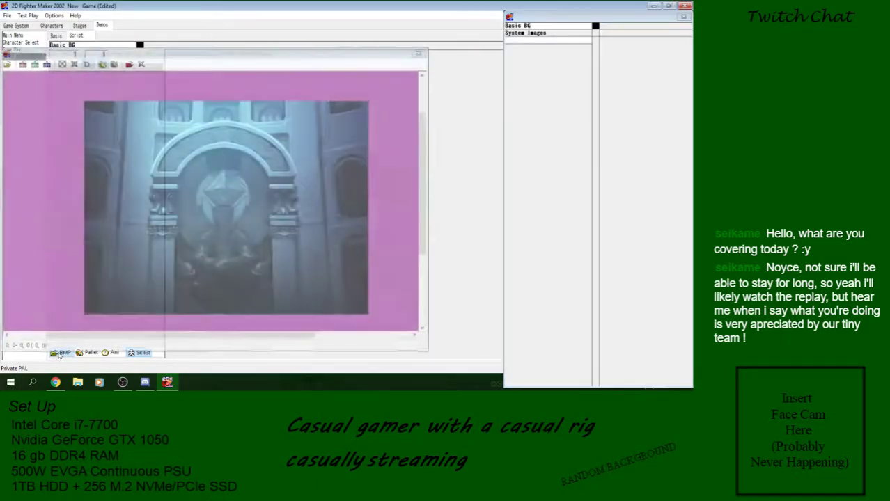
{"action": "left_click_drag", "start_coordinate": [80, 80], "coordinate": [383, 320]}
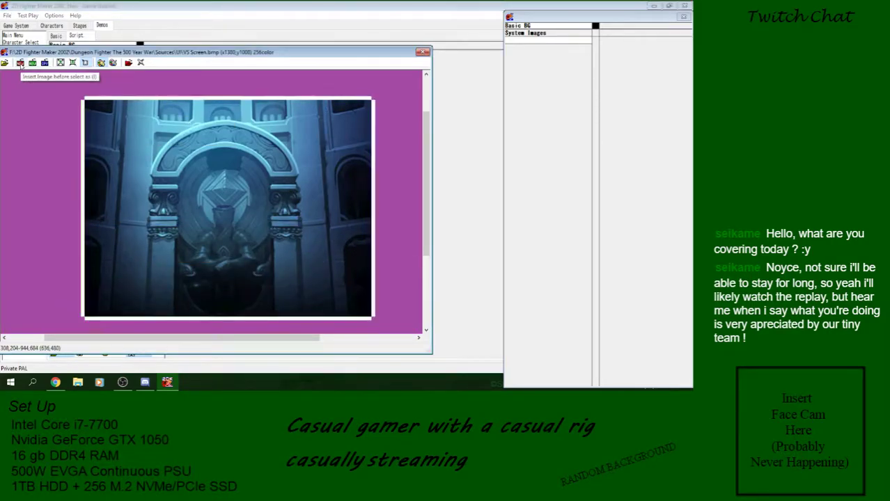
{"action": "left_click", "coordinate": [20, 63]}
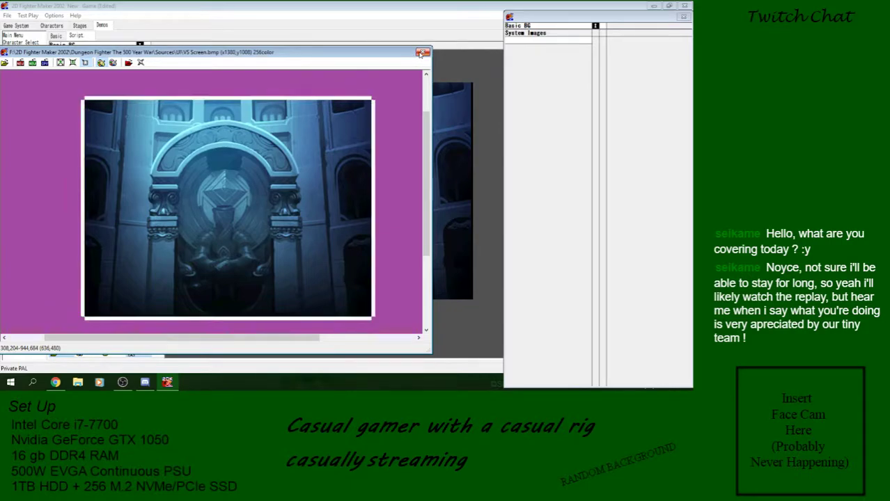
{"action": "left_click", "coordinate": [422, 52]}
{"action": "left_click", "coordinate": [71, 88]}
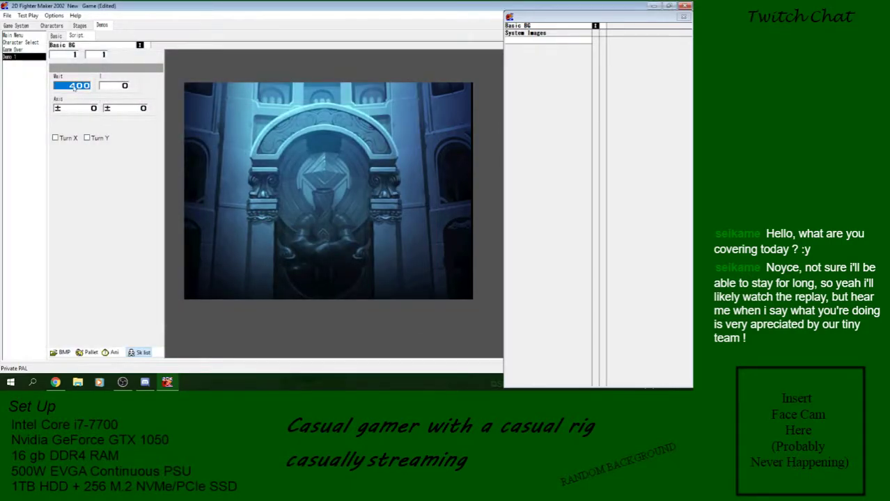
{"action": "left_click", "coordinate": [7, 15]}
{"action": "left_click", "coordinate": [21, 47]}
Add a demo entry using Demo 1 before the Kagatsuchi Port fight in Character 1's story mode and save the project
{"action": "left_click", "coordinate": [55, 26]}
{"action": "right_click", "coordinate": [74, 54]}
{"action": "left_click", "coordinate": [96, 71]}
{"action": "left_click", "coordinate": [179, 67]}
{"action": "left_click", "coordinate": [177, 99]}
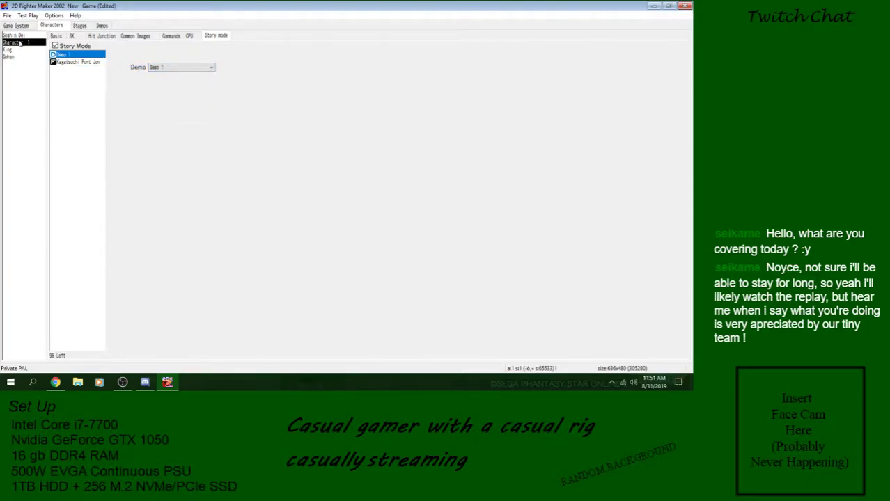
{"action": "left_click", "coordinate": [6, 15]}
{"action": "left_click", "coordinate": [21, 49]}
Test play the game from the title, try starting Story Mode with a character, and close the test
{"action": "left_click", "coordinate": [28, 16]}
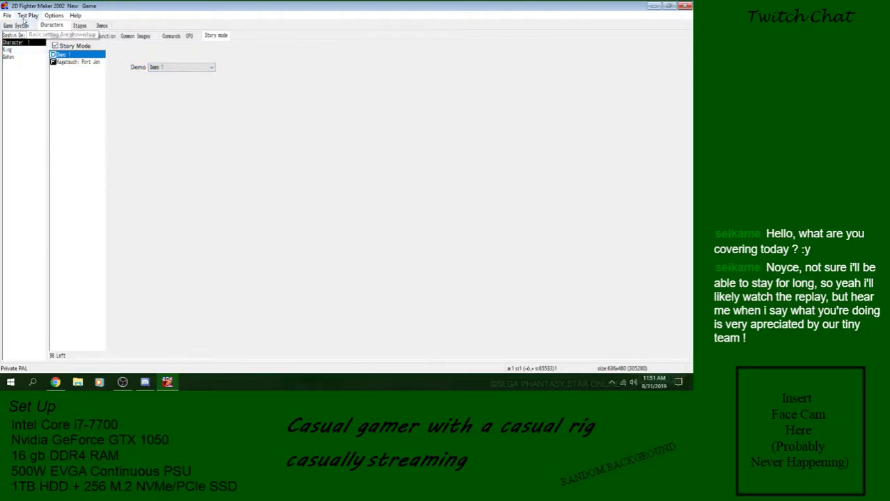
{"action": "left_click", "coordinate": [35, 25]}
{"action": "left_click", "coordinate": [111, 260]}
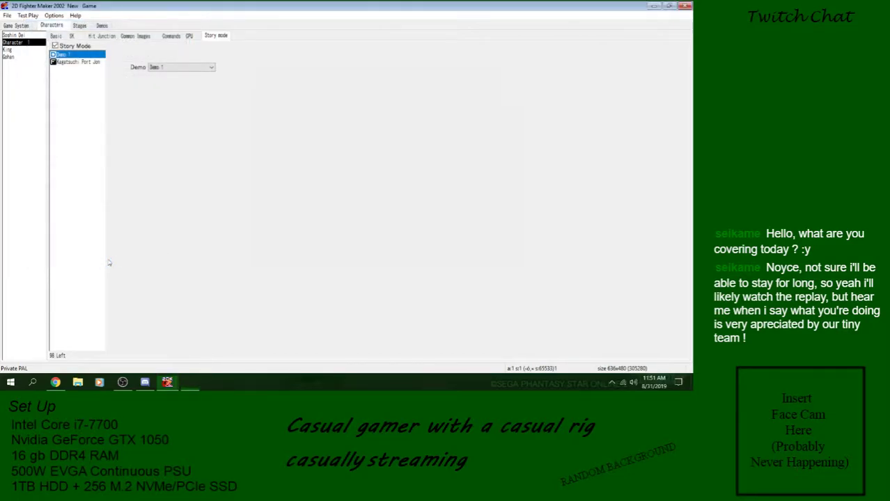
{"action": "key", "text": "Return"}
{"action": "key", "text": "Right"}
{"action": "key", "text": "Escape"}
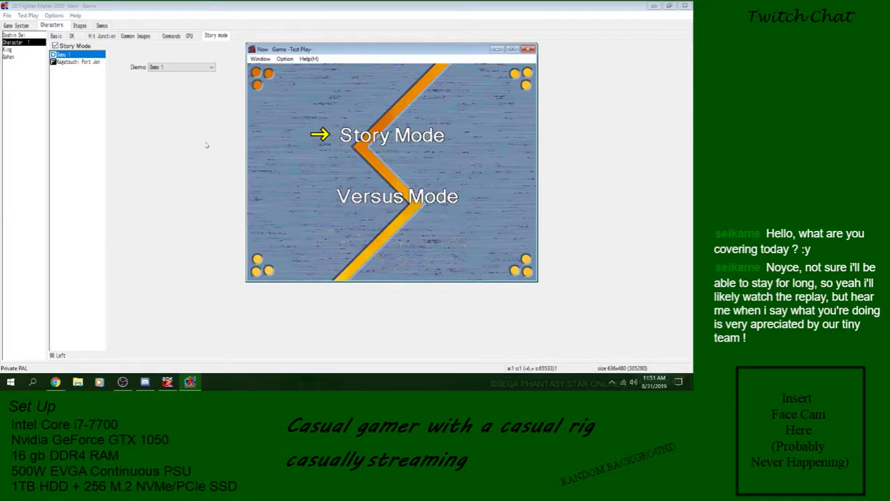
{"action": "left_click", "coordinate": [530, 51]}
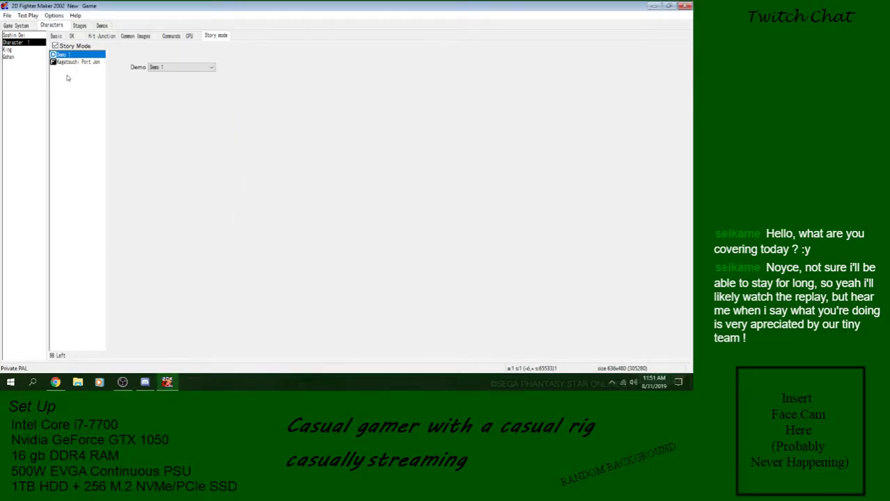
Review the CPU1 and advanced settings of Character 1's Kagatsuchi Port fight, including the opponent and time-over options
{"action": "left_click", "coordinate": [71, 63]}
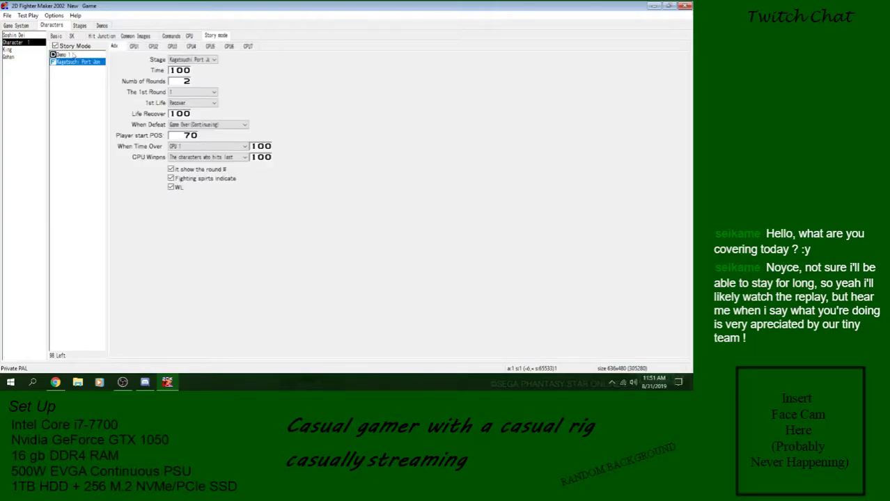
{"action": "left_click", "coordinate": [137, 47]}
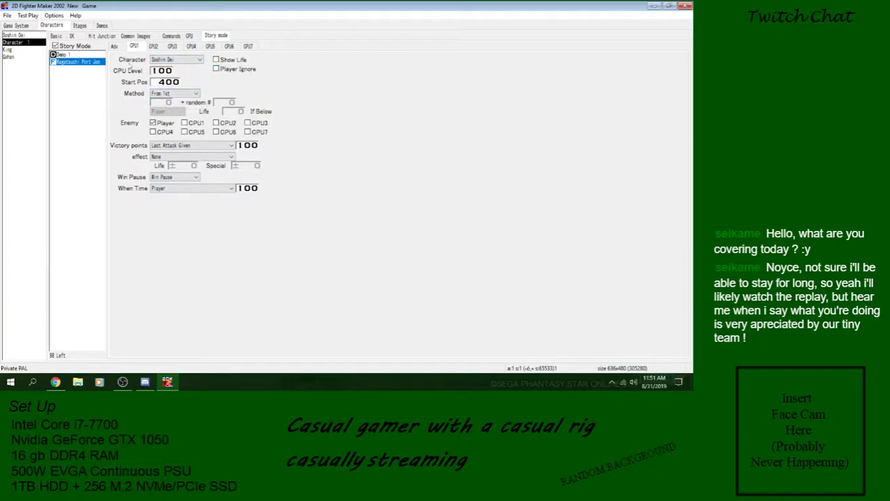
{"action": "left_click", "coordinate": [187, 61]}
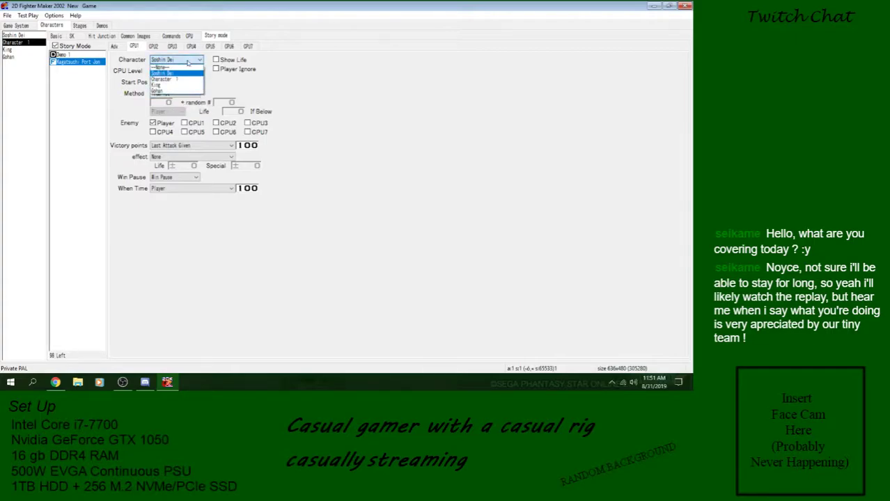
{"action": "left_click", "coordinate": [185, 60]}
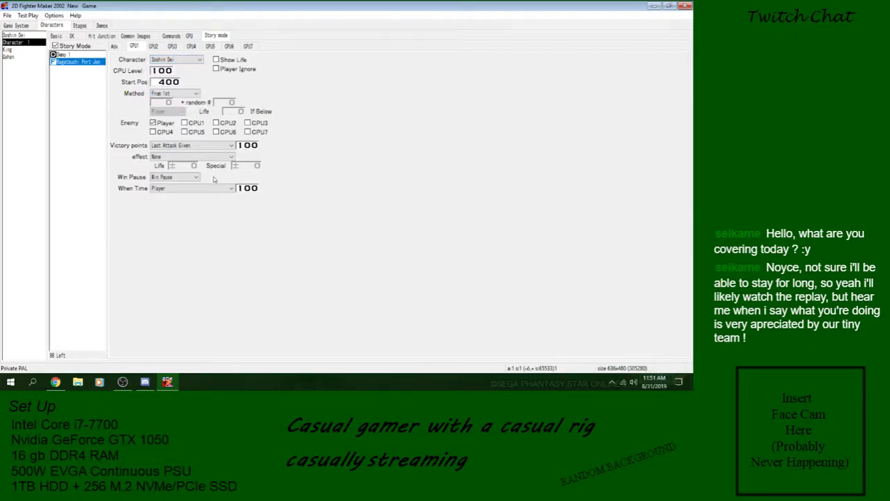
{"action": "left_click", "coordinate": [114, 49]}
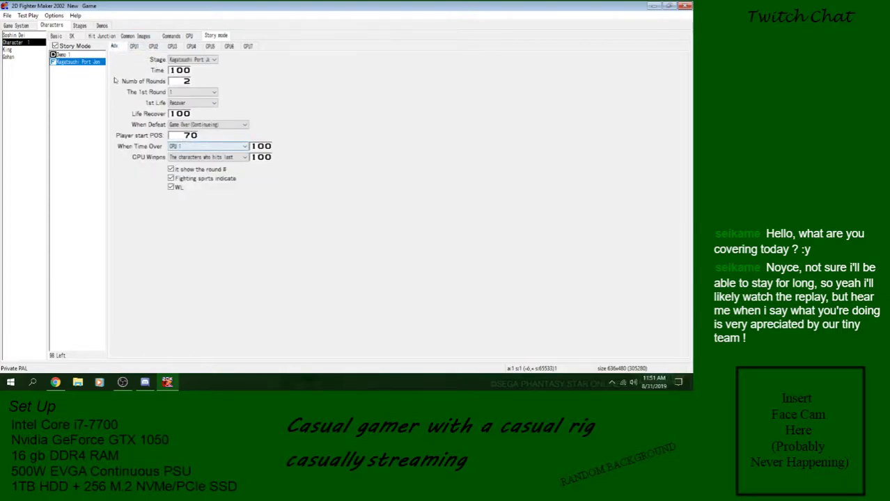
{"action": "left_click", "coordinate": [199, 148]}
{"action": "left_click", "coordinate": [199, 147]}
Save the project and return to the game system's basic script
{"action": "left_click", "coordinate": [7, 16]}
{"action": "left_click", "coordinate": [16, 49]}
{"action": "left_click", "coordinate": [17, 26]}
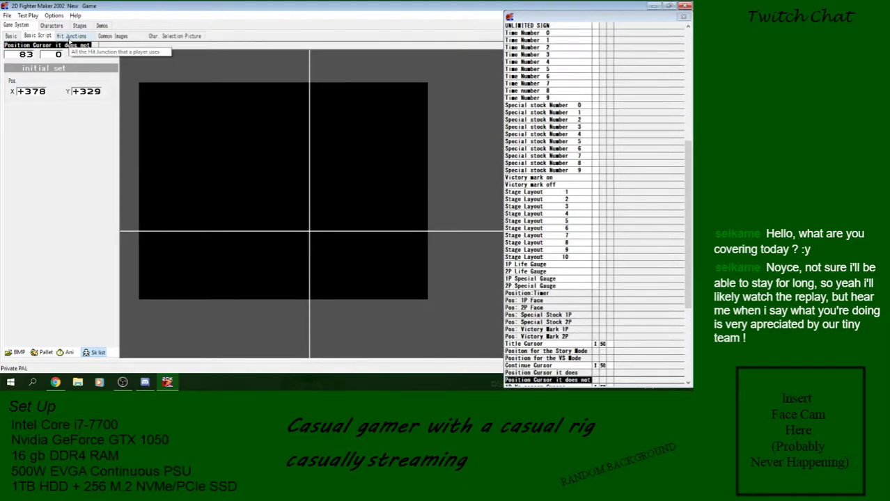
Review the game system's hit junctions, character selection picture and basic settings, and return to the basic script
{"action": "left_click", "coordinate": [69, 36]}
{"action": "left_click", "coordinate": [174, 36]}
{"action": "double_click", "coordinate": [106, 48]}
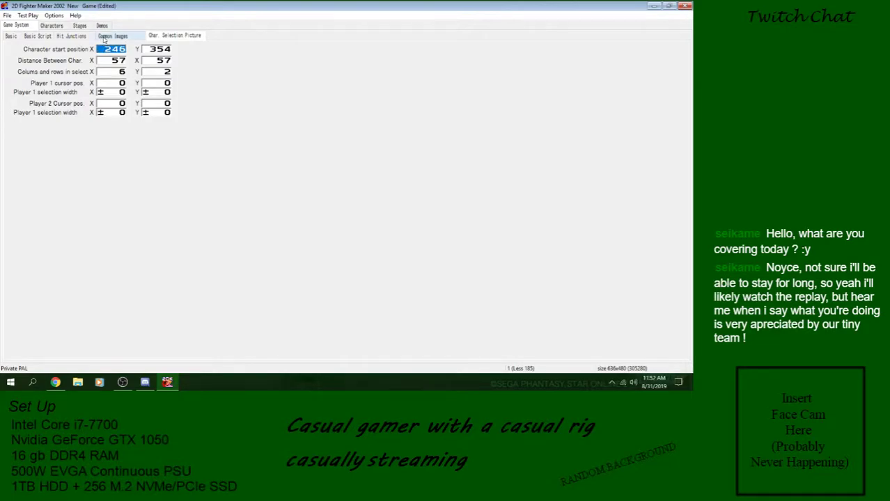
{"action": "left_click", "coordinate": [38, 36]}
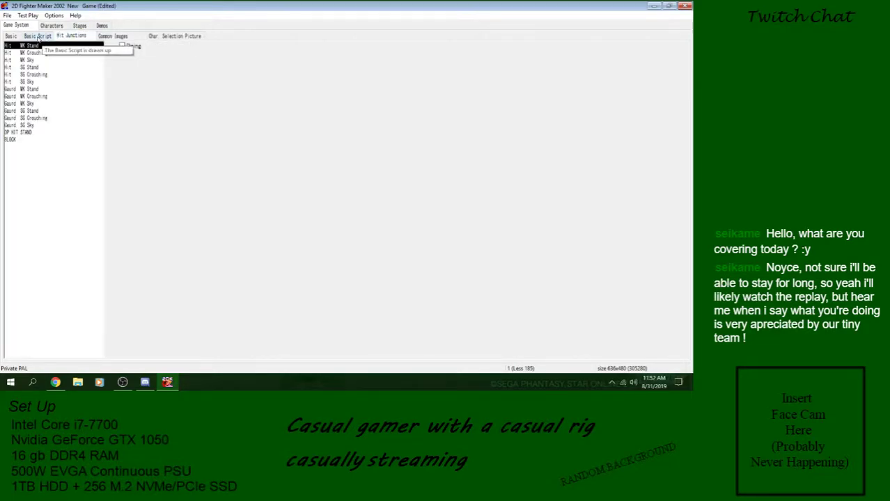
{"action": "left_click", "coordinate": [39, 37]}
{"action": "left_click", "coordinate": [8, 36]}
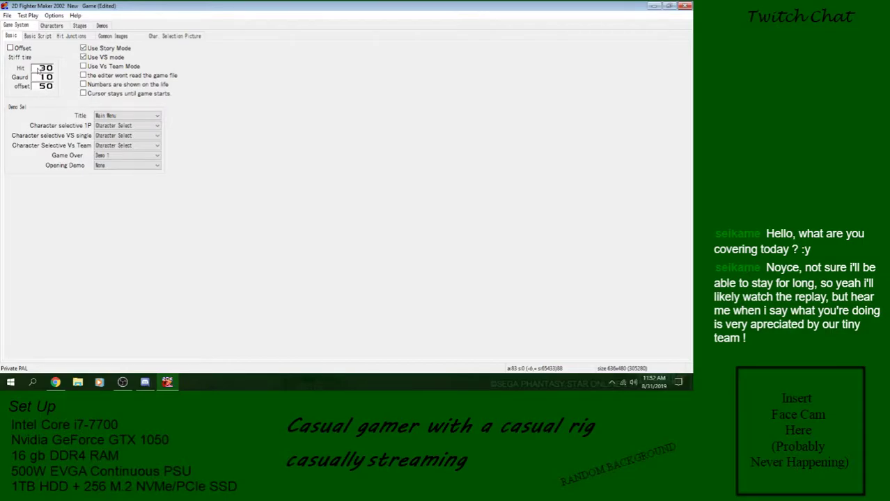
{"action": "left_click", "coordinate": [46, 36]}
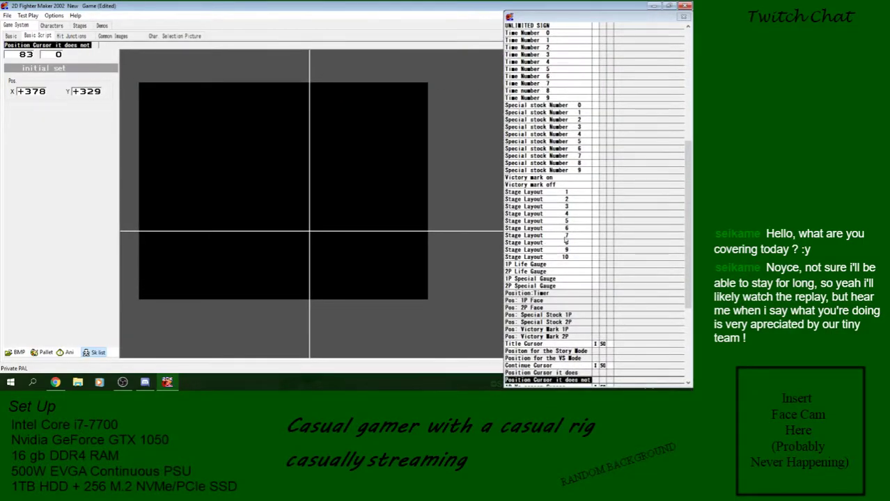
Examine the basic script's position entries for the player faces, special stocks and victory marks
{"action": "left_click_drag", "start_coordinate": [687, 232], "coordinate": [691, 293]}
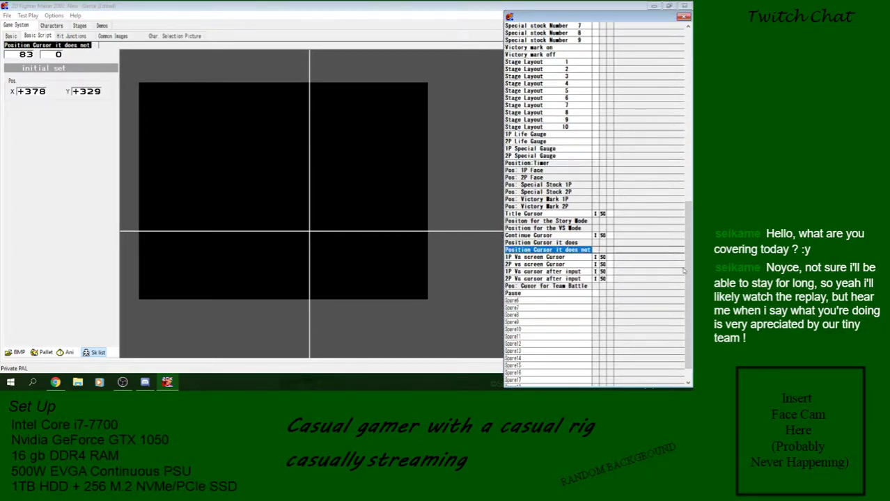
{"action": "left_click", "coordinate": [547, 171]}
{"action": "left_click", "coordinate": [550, 178]}
{"action": "left_click", "coordinate": [557, 185]}
{"action": "left_click", "coordinate": [560, 191]}
{"action": "left_click", "coordinate": [561, 199]}
{"action": "left_click", "coordinate": [561, 206]}
Examine the basic script's timer position, gauge and stage layout entries and look through the rest of the list
{"action": "left_click_drag", "start_coordinate": [682, 258], "coordinate": [687, 229]}
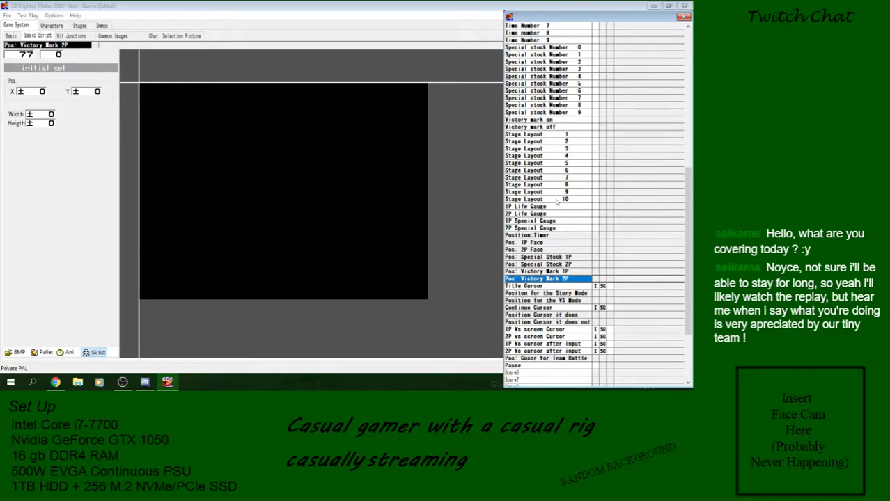
{"action": "left_click", "coordinate": [599, 257]}
{"action": "left_click", "coordinate": [576, 235]}
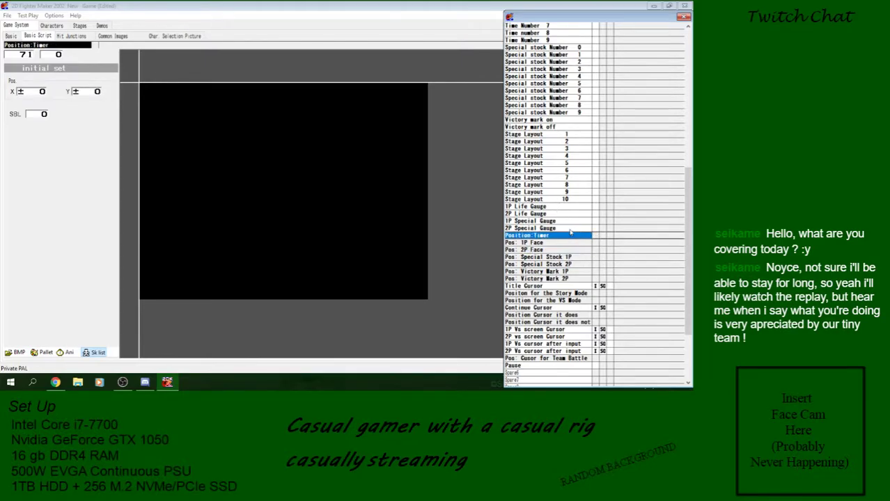
{"action": "left_click", "coordinate": [570, 228]}
{"action": "left_click", "coordinate": [567, 215]}
{"action": "left_click", "coordinate": [576, 206]}
{"action": "left_click", "coordinate": [574, 191]}
{"action": "left_click_drag", "start_coordinate": [687, 226], "coordinate": [688, 248]}
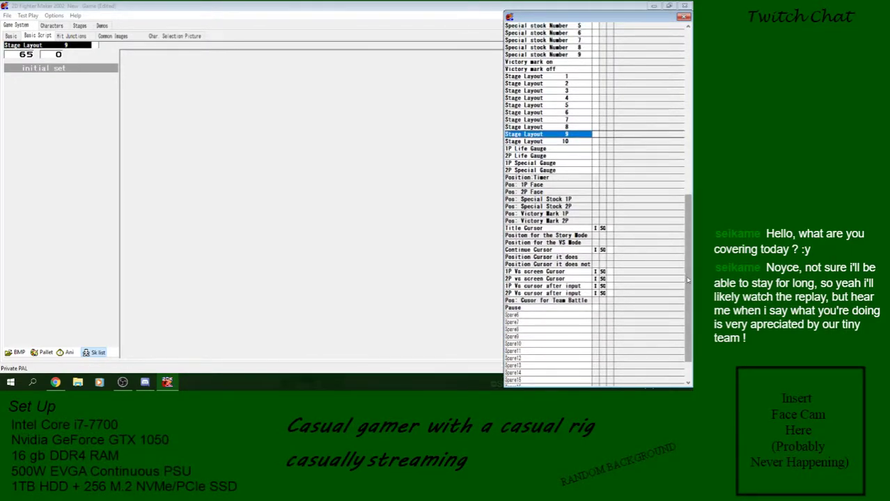
{"action": "left_click_drag", "start_coordinate": [685, 279], "coordinate": [690, 320]}
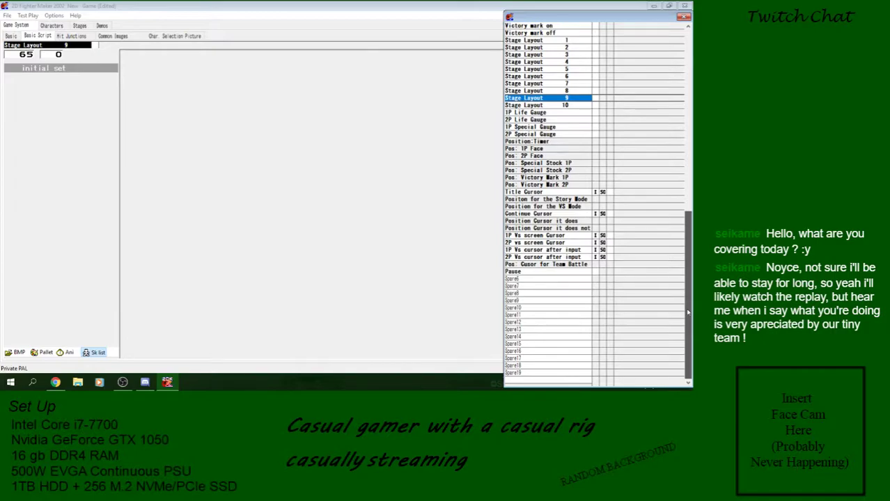
{"action": "left_click_drag", "start_coordinate": [688, 312], "coordinate": [688, 222]}
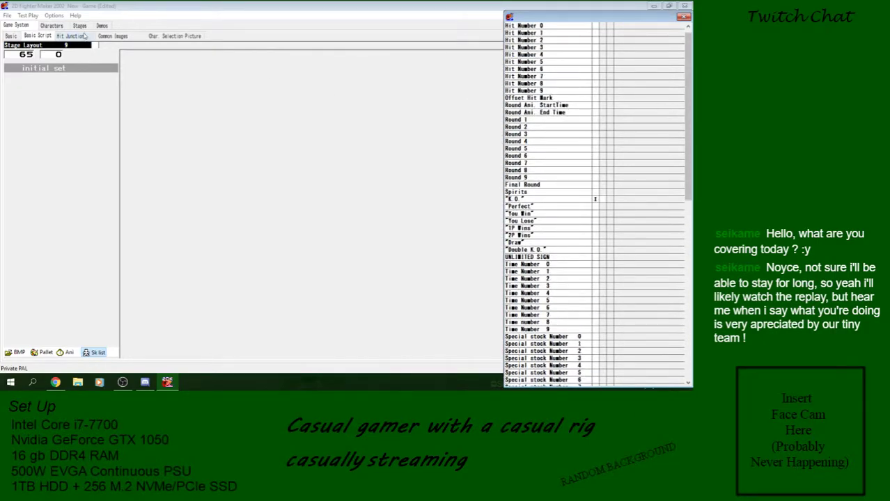
Add a special fight entry to Soshin Dei's story mode
{"action": "left_click", "coordinate": [79, 34]}
{"action": "left_click", "coordinate": [47, 28]}
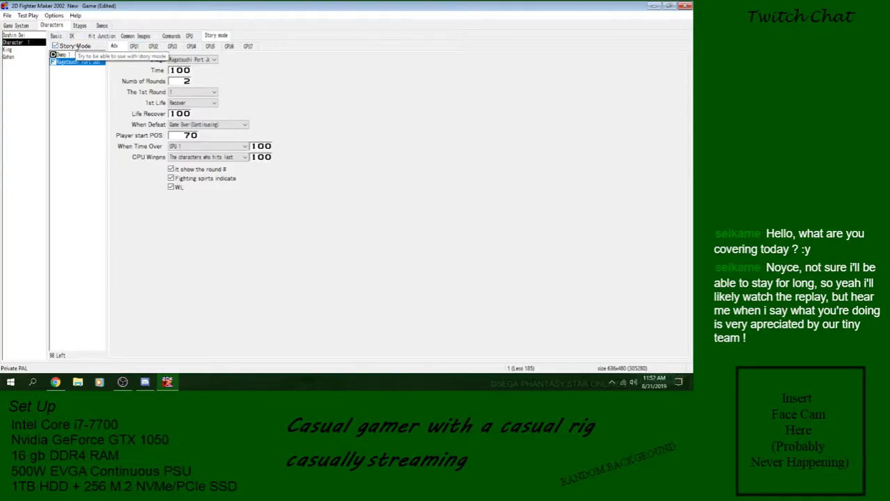
{"action": "left_click", "coordinate": [17, 35]}
{"action": "left_click", "coordinate": [72, 36]}
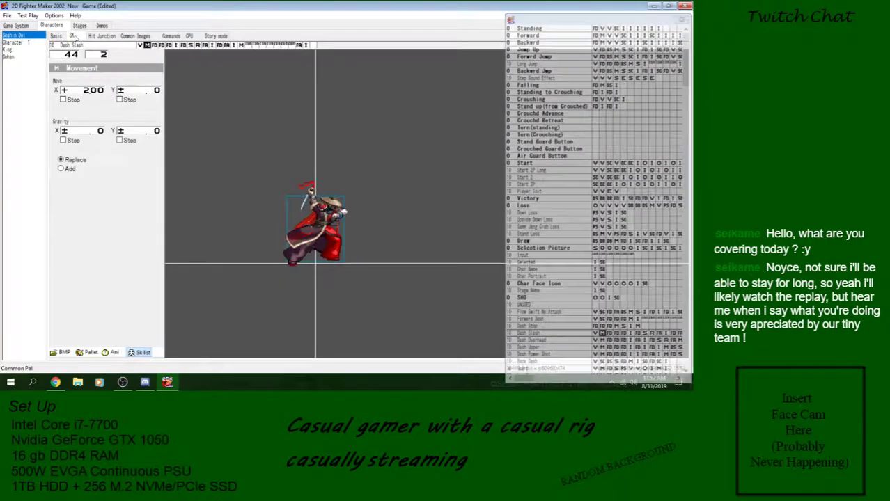
{"action": "left_click", "coordinate": [216, 36]}
{"action": "left_click", "coordinate": [66, 55]}
{"action": "right_click", "coordinate": [66, 56]}
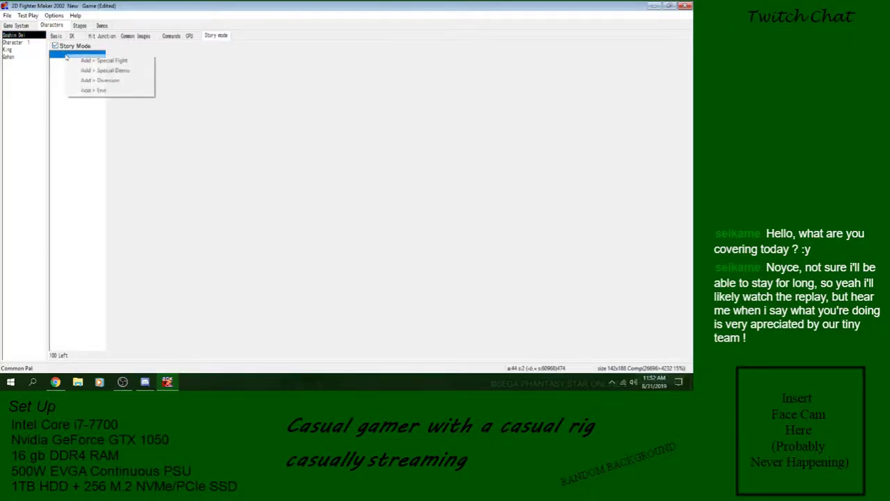
{"action": "left_click", "coordinate": [90, 61]}
Set the stage of Soshin Dei's new story fight to Training
{"action": "left_click", "coordinate": [199, 61]}
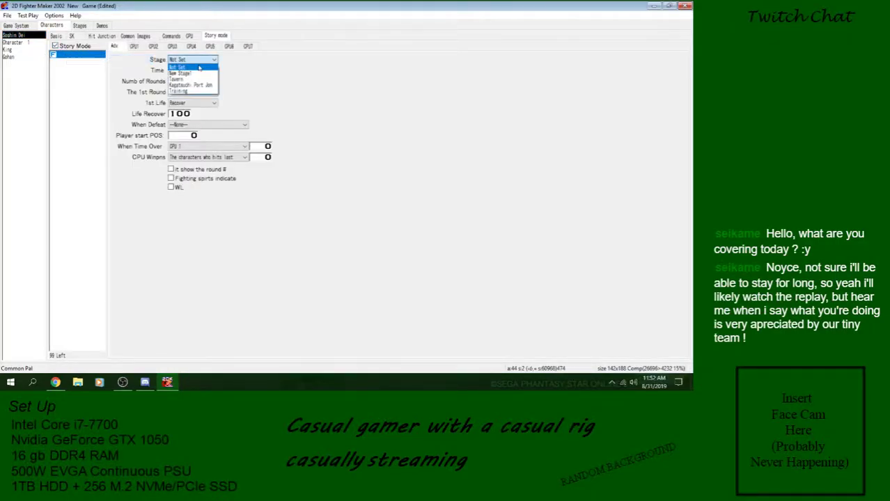
{"action": "left_click", "coordinate": [198, 86]}
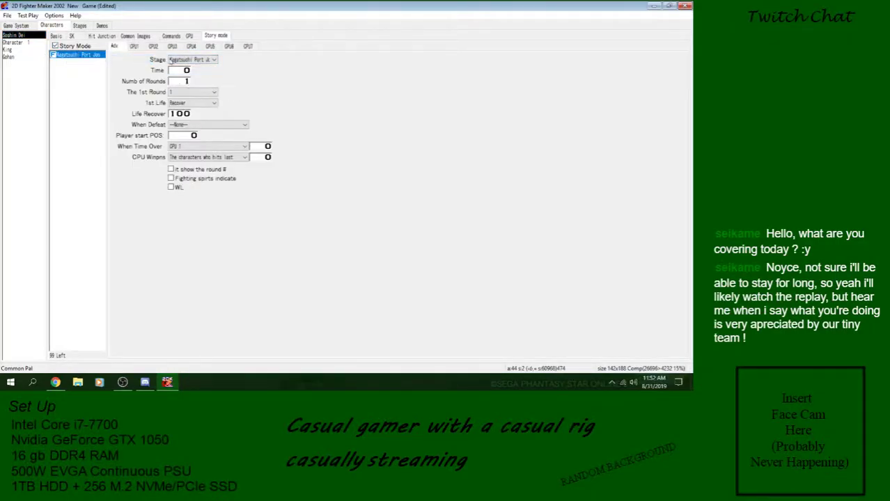
{"action": "left_click", "coordinate": [195, 60]}
{"action": "left_click", "coordinate": [188, 79]}
{"action": "left_click", "coordinate": [195, 60]}
{"action": "left_click", "coordinate": [186, 92]}
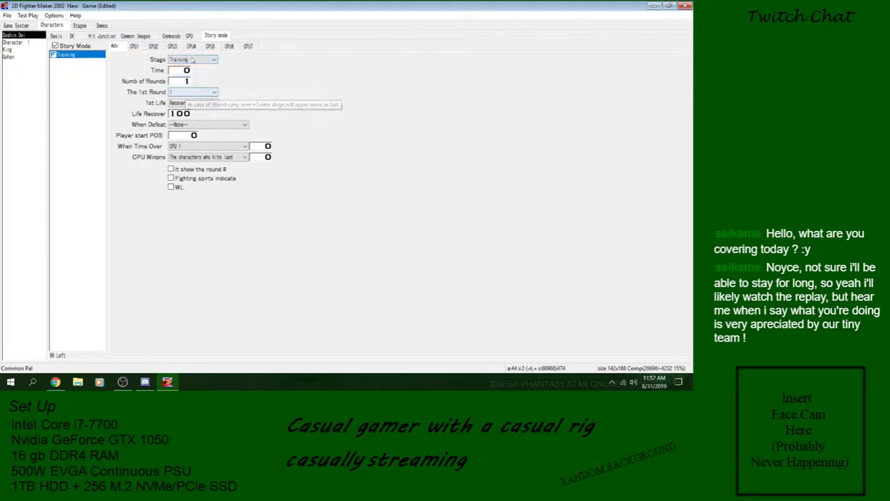
{"action": "double_click", "coordinate": [176, 71]}
Switch to Character 1's Kagatsuchi Port story fight and set its stage to Training
{"action": "left_click", "coordinate": [19, 44]}
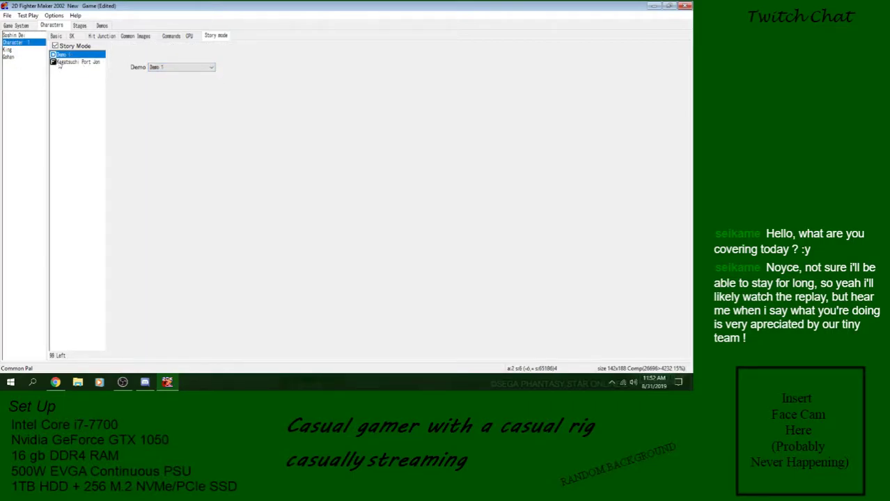
{"action": "left_click", "coordinate": [20, 35]}
{"action": "left_click", "coordinate": [20, 43]}
{"action": "left_click", "coordinate": [143, 34]}
{"action": "left_click", "coordinate": [216, 35]}
{"action": "left_click", "coordinate": [78, 62]}
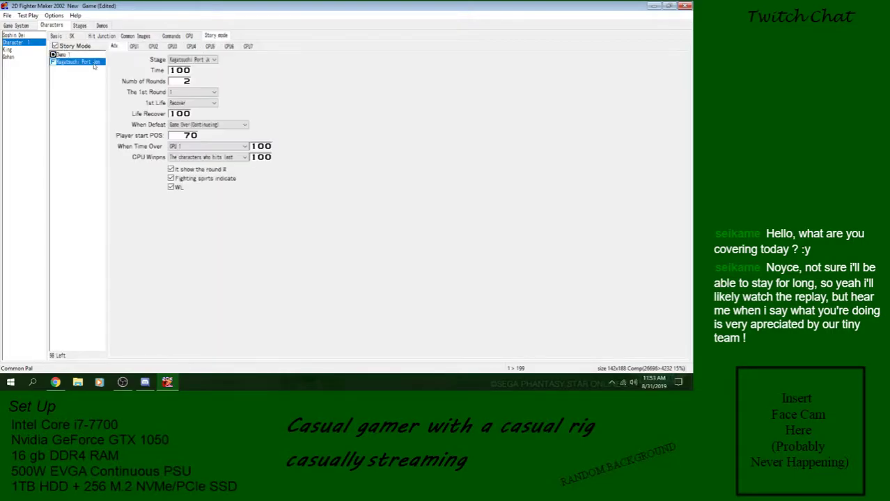
{"action": "left_click", "coordinate": [197, 60]}
{"action": "left_click", "coordinate": [183, 92]}
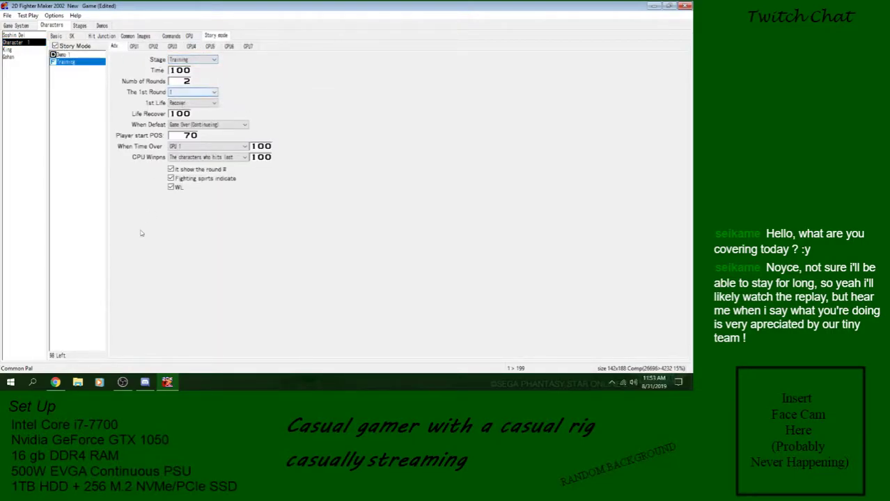
Examine the background script of New Stage1, including its sound entry
{"action": "left_click", "coordinate": [80, 25]}
{"action": "left_click", "coordinate": [14, 36]}
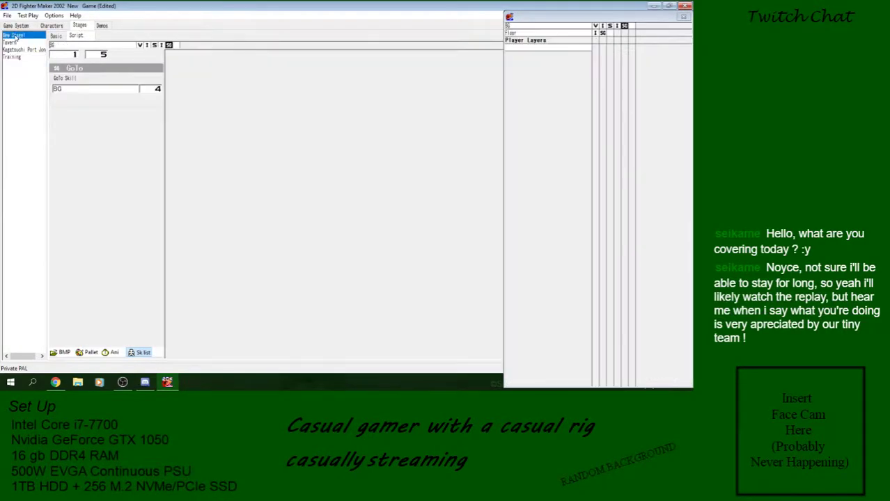
{"action": "left_click", "coordinate": [596, 34]}
{"action": "left_click", "coordinate": [610, 26]}
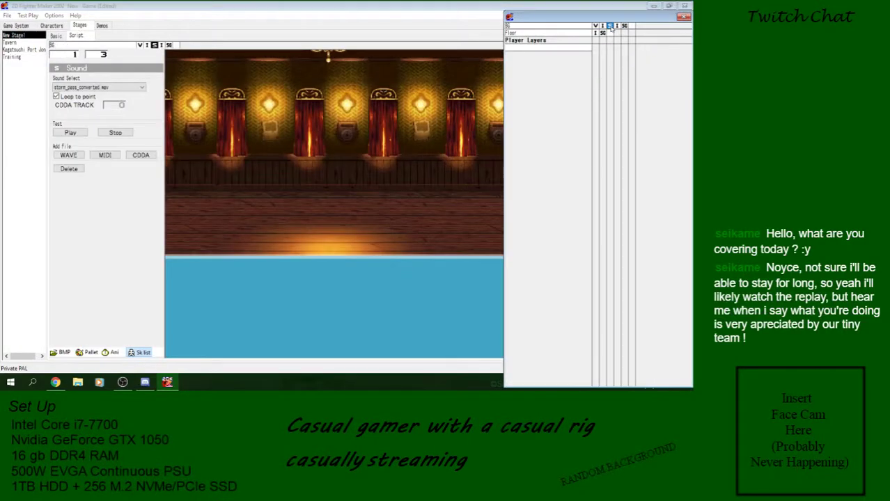
Set the stage of Character 1's story fight to New Stage1 and save the project
{"action": "left_click", "coordinate": [52, 25]}
{"action": "left_click", "coordinate": [195, 60]}
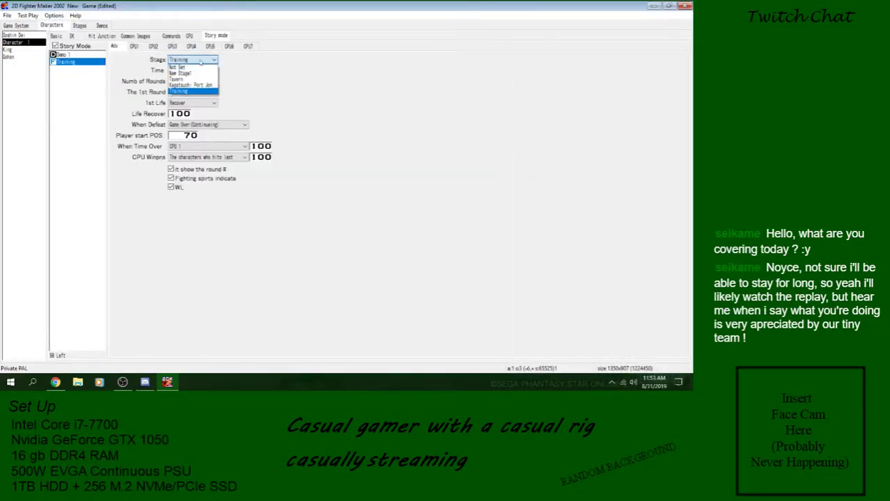
{"action": "left_click", "coordinate": [196, 74]}
{"action": "left_click", "coordinate": [7, 16]}
{"action": "left_click", "coordinate": [12, 49]}
Test play the game from the title, start Story Mode, try moving between characters on the select screen, and close the test
{"action": "left_click", "coordinate": [27, 15]}
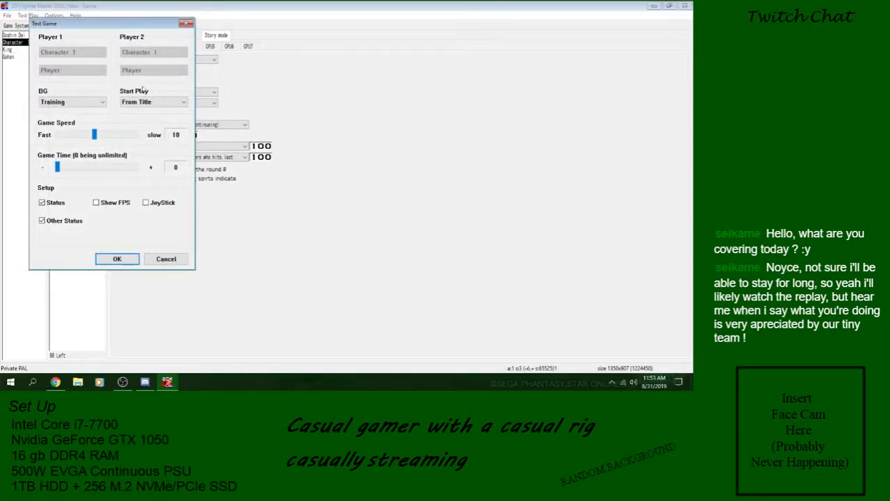
{"action": "left_click", "coordinate": [115, 259]}
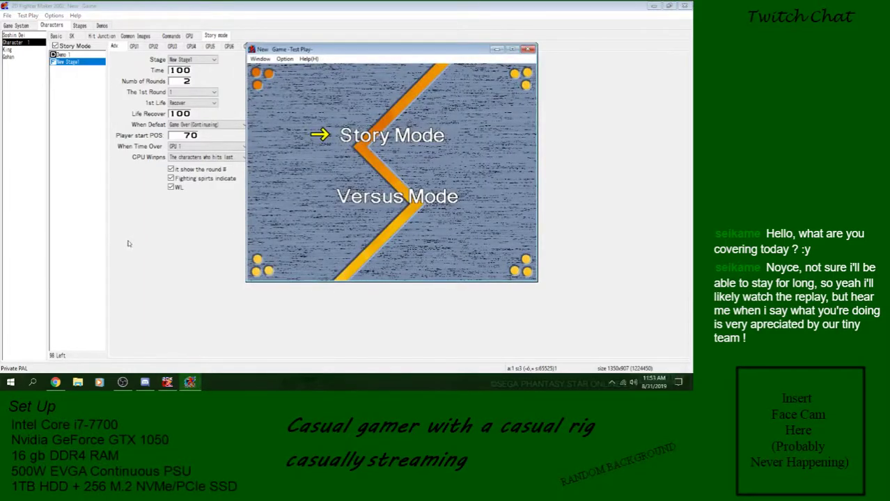
{"action": "key", "text": "Return"}
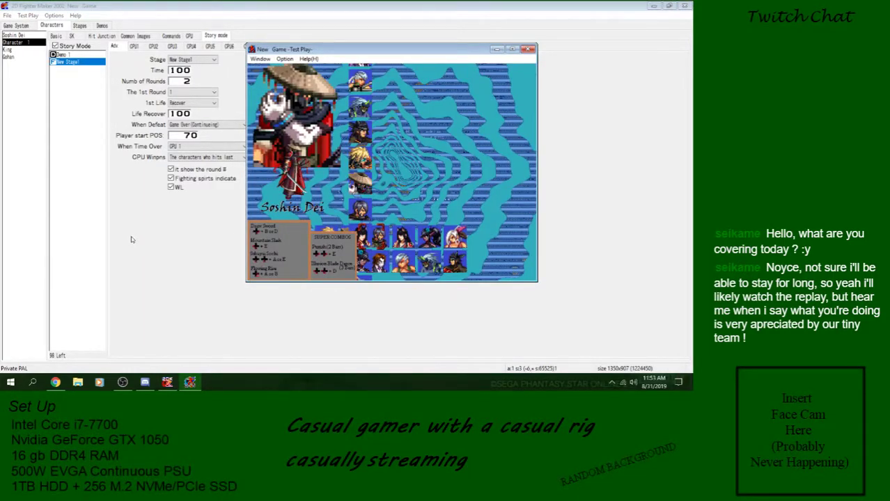
{"action": "key", "text": "Right"}
{"action": "key", "text": "Right"}
{"action": "key", "text": "Left"}
{"action": "key", "text": "Left"}
{"action": "key", "text": "Right"}
{"action": "key", "text": "Left"}
{"action": "key", "text": "Right"}
{"action": "key", "text": "Left"}
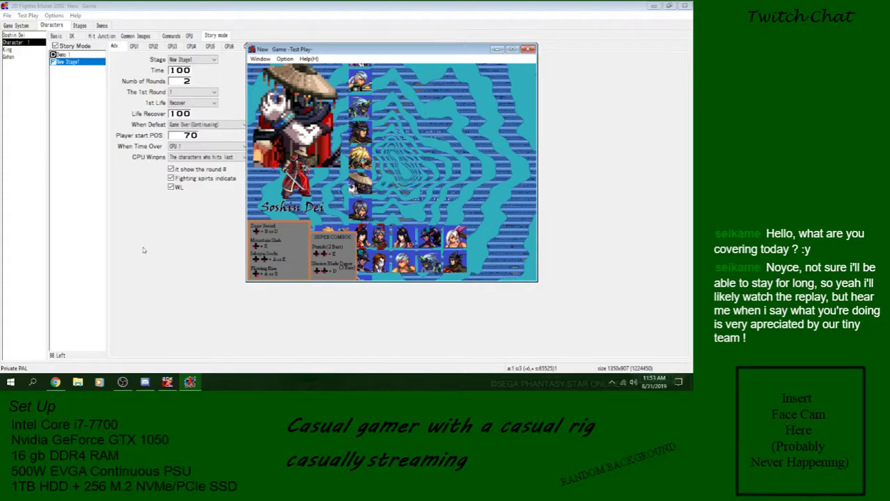
{"action": "key", "text": "Right"}
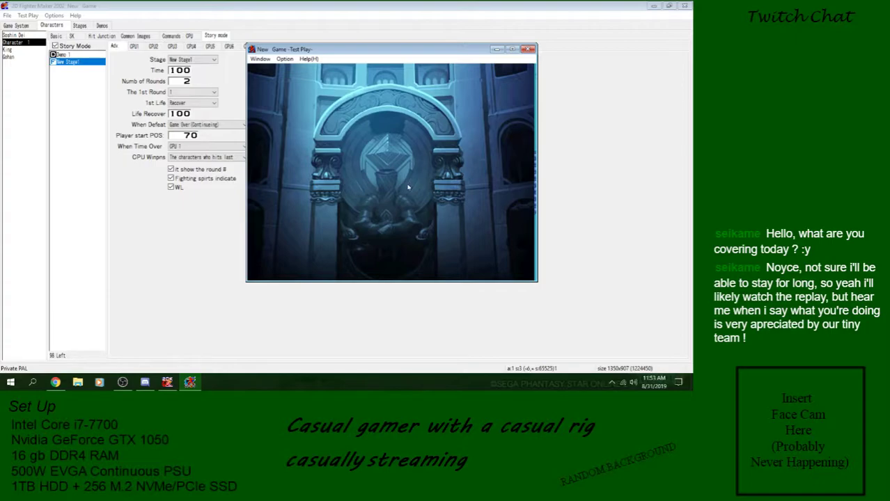
{"action": "left_click", "coordinate": [526, 50]}
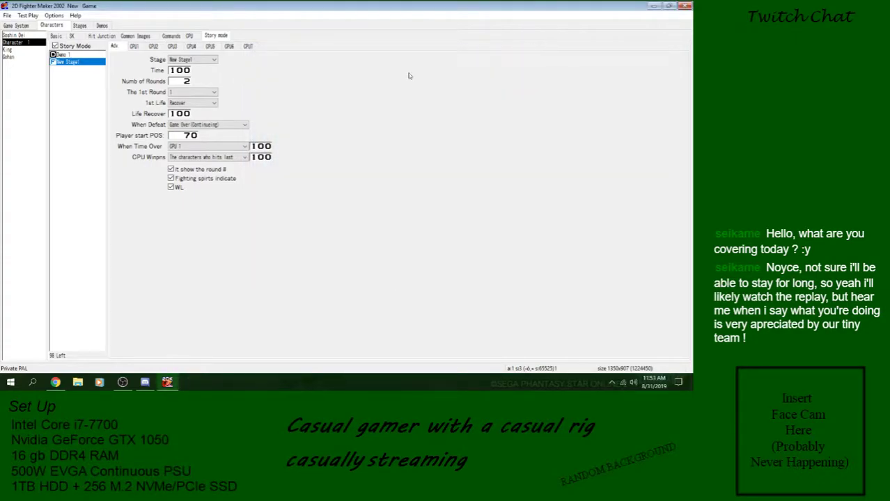
Delete the Demo 1 entry from Character 1's story mode and save the project
{"action": "right_click", "coordinate": [66, 55]}
{"action": "left_click", "coordinate": [93, 102]}
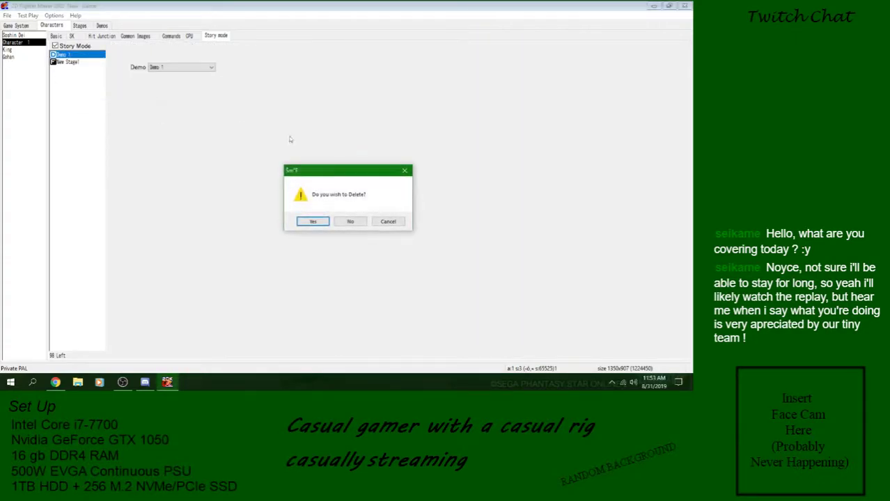
{"action": "left_click", "coordinate": [314, 223]}
{"action": "left_click", "coordinate": [7, 15]}
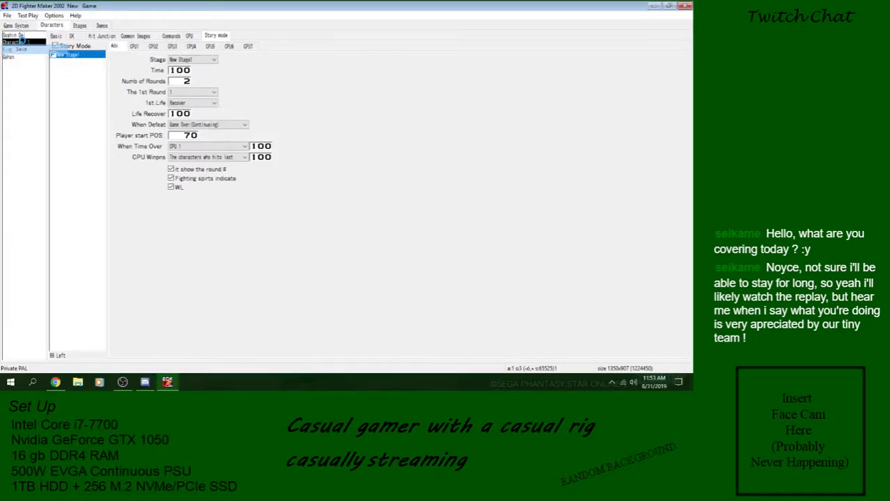
Test play Story Mode from the title through to the New Stage1 fight and close the test
{"action": "left_click", "coordinate": [28, 15]}
{"action": "left_click", "coordinate": [109, 257]}
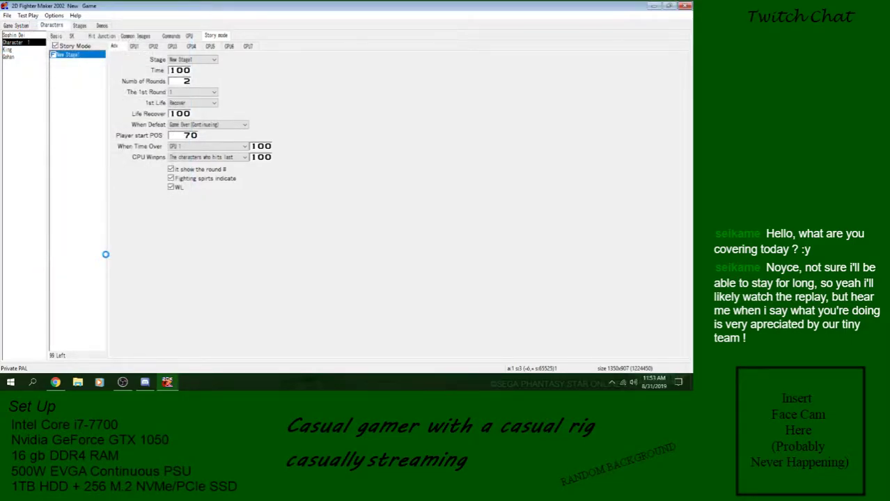
{"action": "key", "text": "Return"}
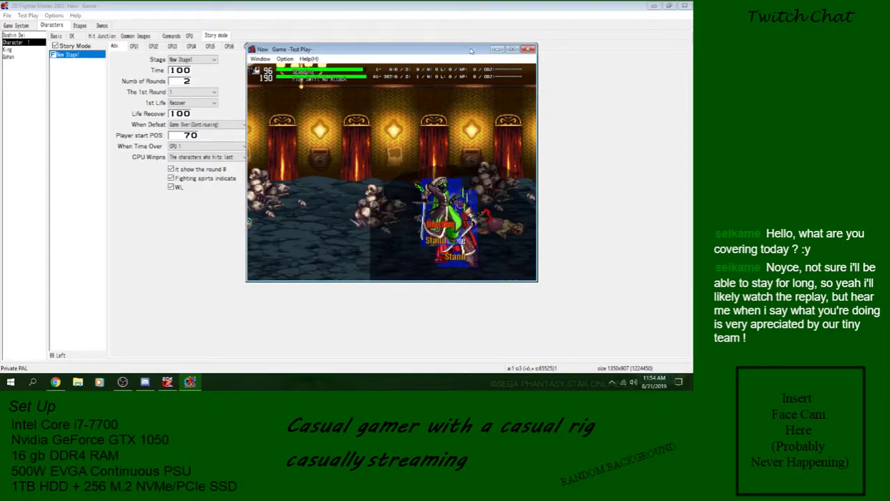
{"action": "left_click", "coordinate": [528, 50]}
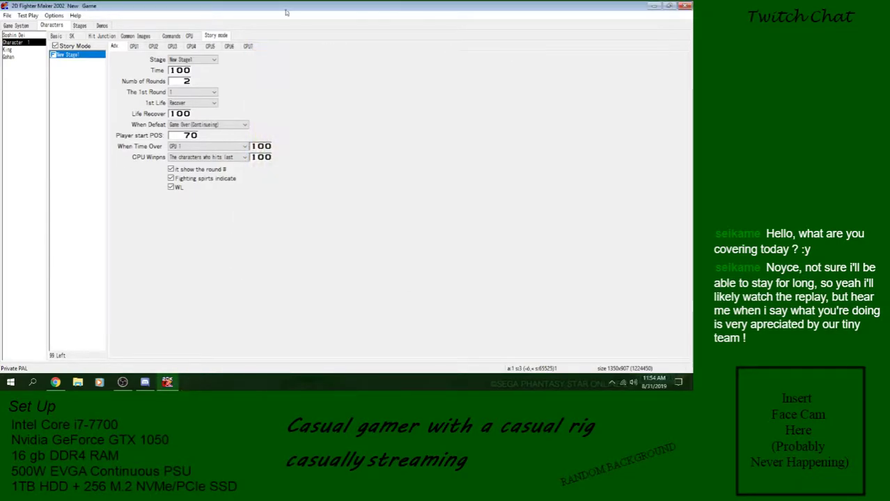
Review the game system's character selection picture settings, glancing at the character scripts
{"action": "left_click", "coordinate": [75, 37]}
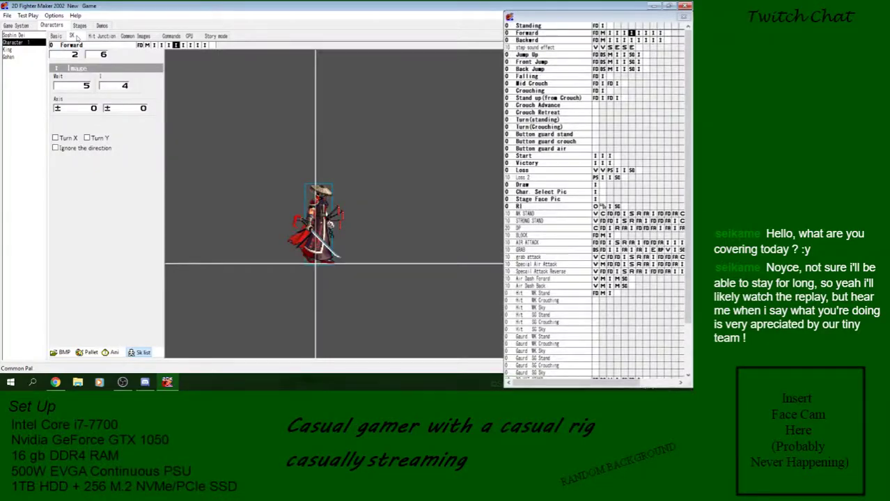
{"action": "left_click", "coordinate": [15, 25]}
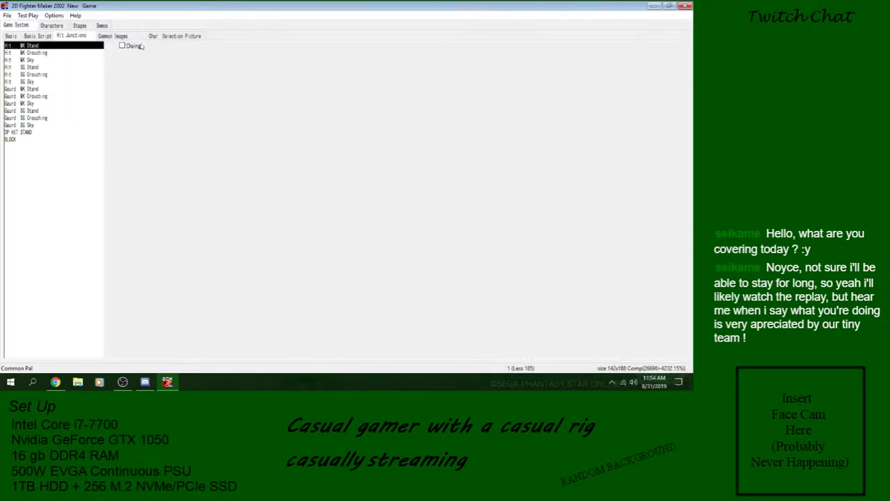
{"action": "left_click", "coordinate": [162, 40]}
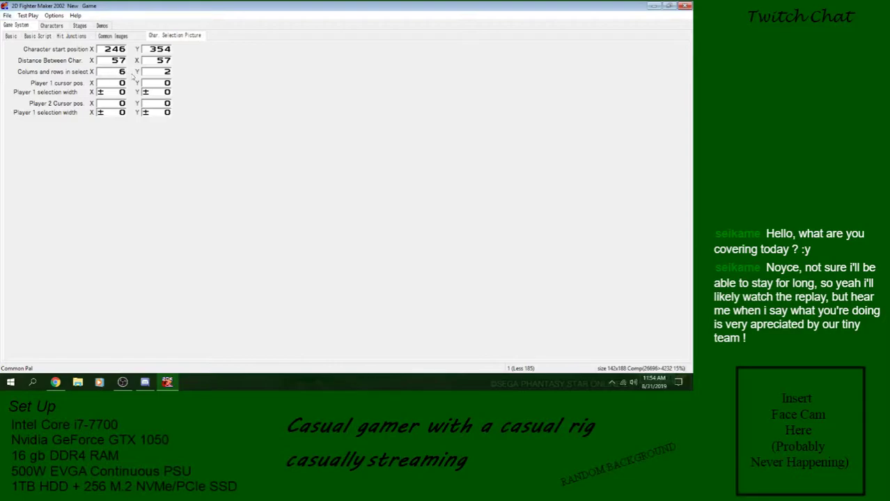
{"action": "left_click", "coordinate": [51, 25]}
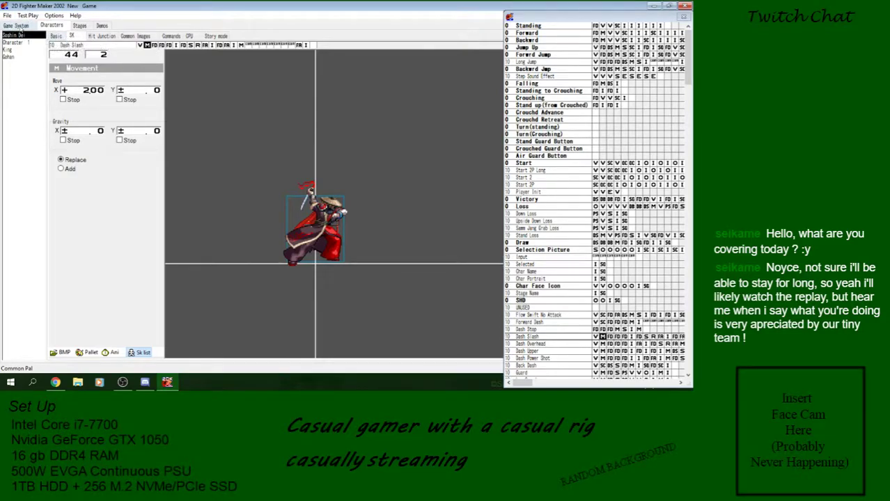
{"action": "left_click", "coordinate": [16, 25]}
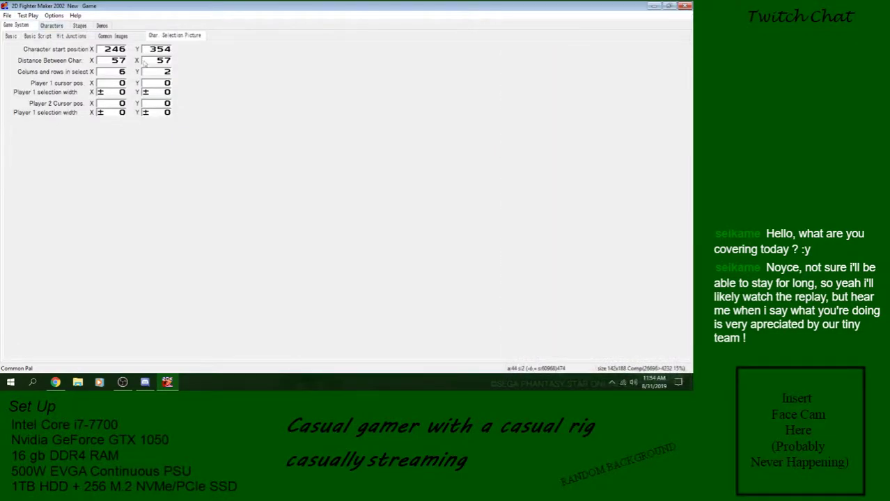
Test play the game from the title, move the cursor back and forth across the select screen, and close the test
{"action": "left_click", "coordinate": [28, 16]}
{"action": "left_click", "coordinate": [106, 261]}
{"action": "key", "text": "Down"}
{"action": "key", "text": "Return"}
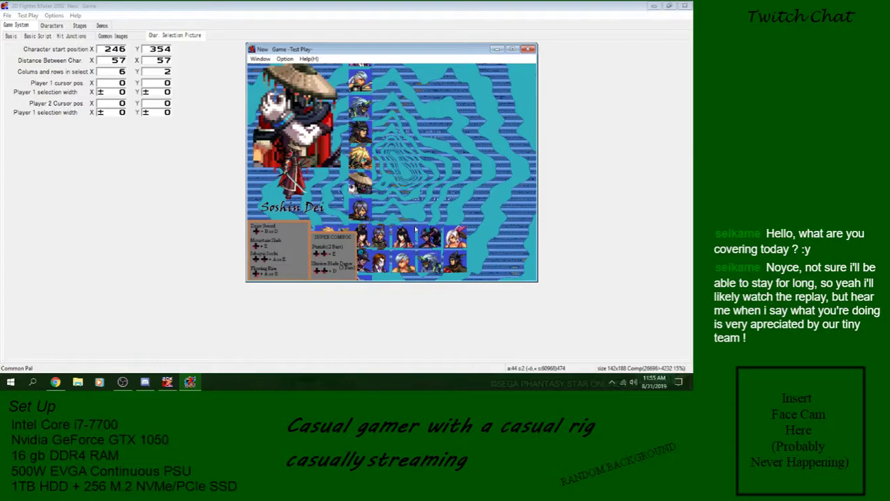
{"action": "key", "text": "Right"}
{"action": "key", "text": "Left"}
{"action": "key", "text": "Right"}
{"action": "key", "text": "Right"}
{"action": "key", "text": "Right"}
{"action": "key", "text": "Right"}
{"action": "key", "text": "Right"}
{"action": "key", "text": "Left"}
{"action": "key", "text": "Right"}
{"action": "key", "text": "Left"}
{"action": "key", "text": "Left"}
{"action": "key", "text": "Left"}
{"action": "key", "text": "Left"}
{"action": "key", "text": "Left"}
{"action": "key", "text": "Left"}
{"action": "key", "text": "Right"}
{"action": "key", "text": "Right"}
{"action": "key", "text": "Right"}
{"action": "key", "text": "Right"}
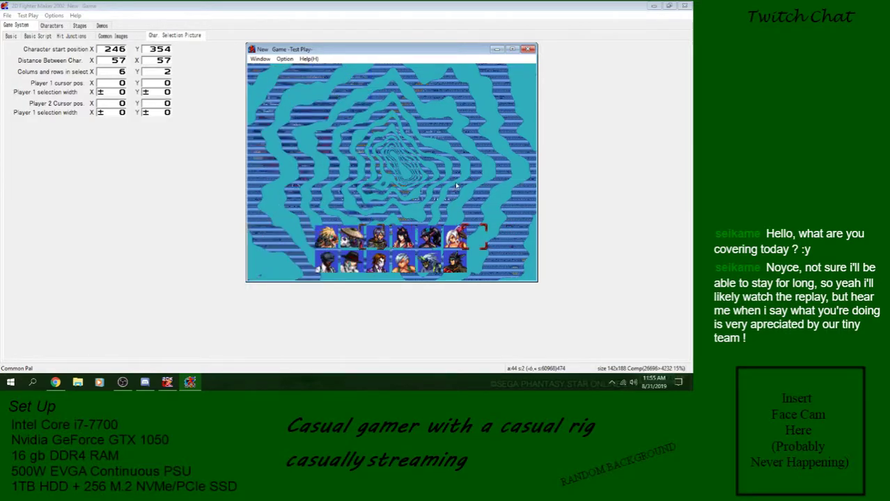
{"action": "left_click", "coordinate": [529, 49]}
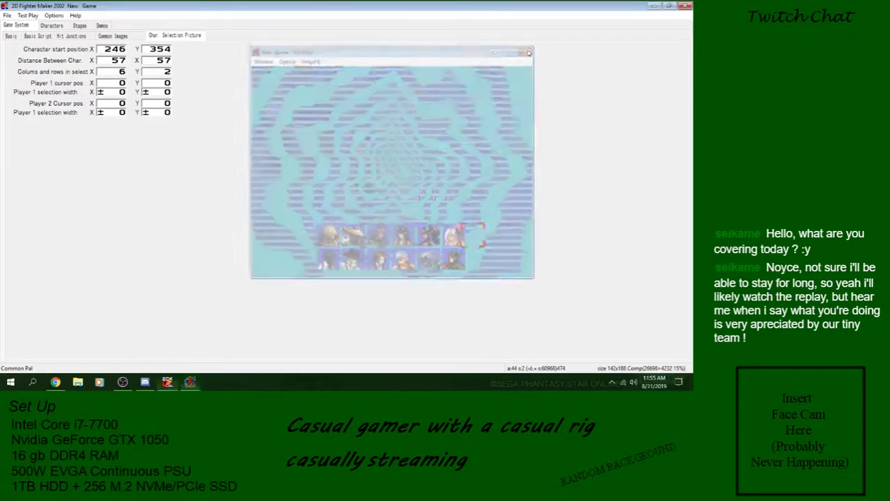
Set the character start position X on the selection screen to 110 and save the project
{"action": "double_click", "coordinate": [109, 50]}
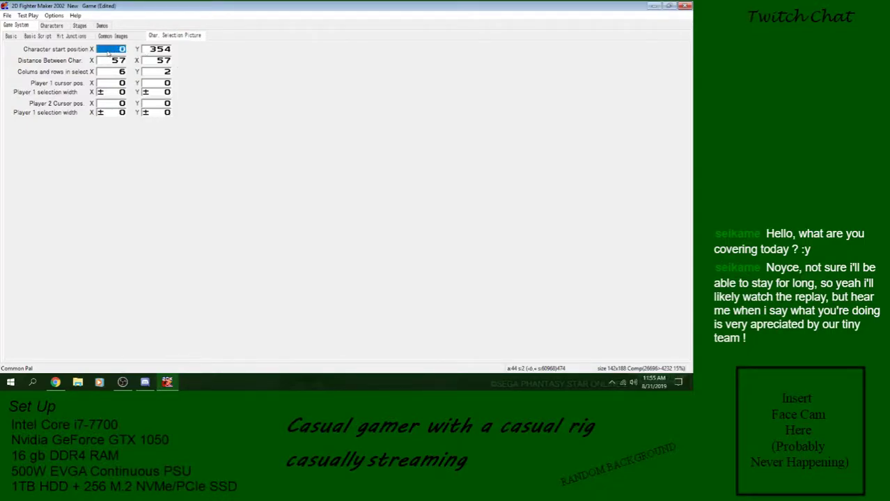
{"action": "type", "text": "640"}
{"action": "left_click", "coordinate": [8, 16]}
{"action": "left_click", "coordinate": [21, 49]}
Test play from the title to the select screen to check the cursor's starting position, and close the test
{"action": "left_click", "coordinate": [29, 15]}
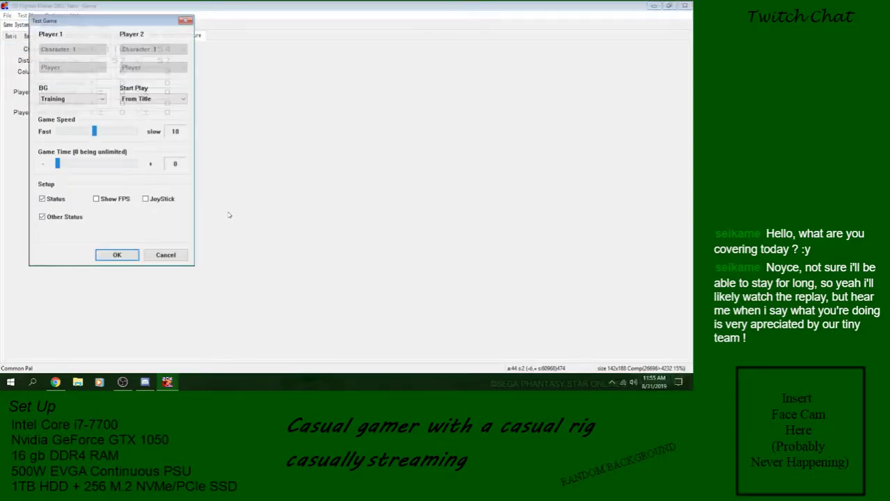
{"action": "left_click", "coordinate": [118, 256]}
{"action": "key", "text": "Return"}
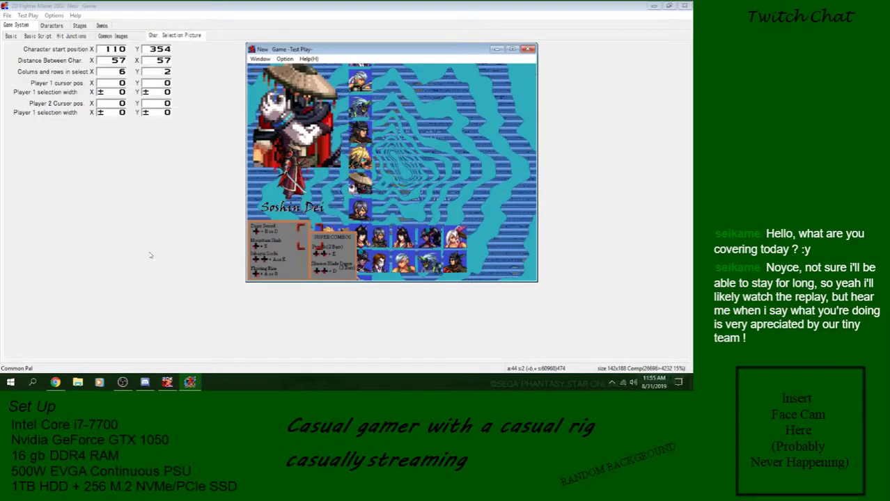
{"action": "left_click", "coordinate": [529, 49]}
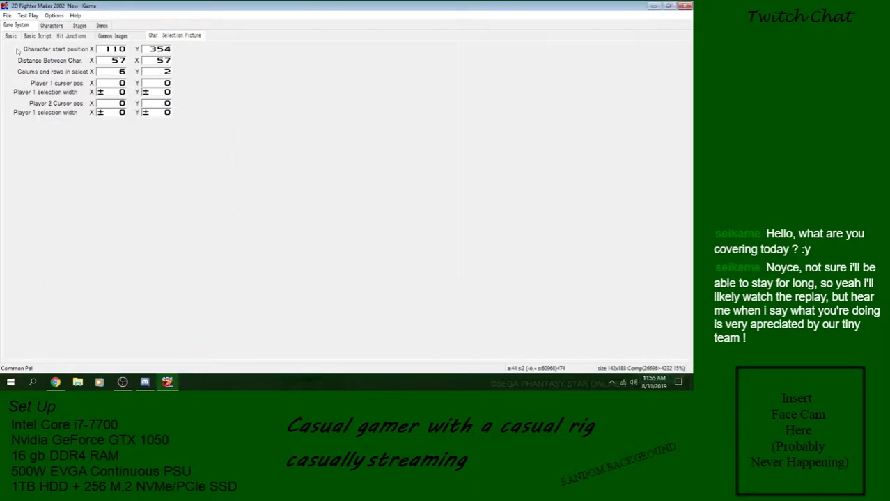
Set the character start position X to 140 and save the project
{"action": "left_click", "coordinate": [113, 52]}
{"action": "left_click", "coordinate": [113, 51]}
{"action": "left_click", "coordinate": [113, 52]}
{"action": "left_click", "coordinate": [7, 16]}
{"action": "left_click", "coordinate": [22, 49]}
Test play Story Mode up to the select screen to check the cursor alignment, and close the test
{"action": "left_click", "coordinate": [28, 15]}
{"action": "left_click", "coordinate": [29, 23]}
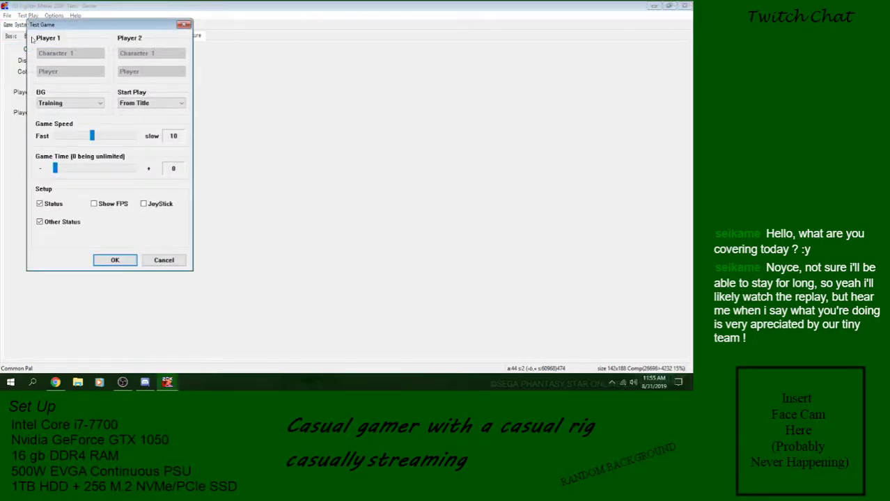
{"action": "left_click", "coordinate": [115, 260]}
{"action": "key", "text": "Down"}
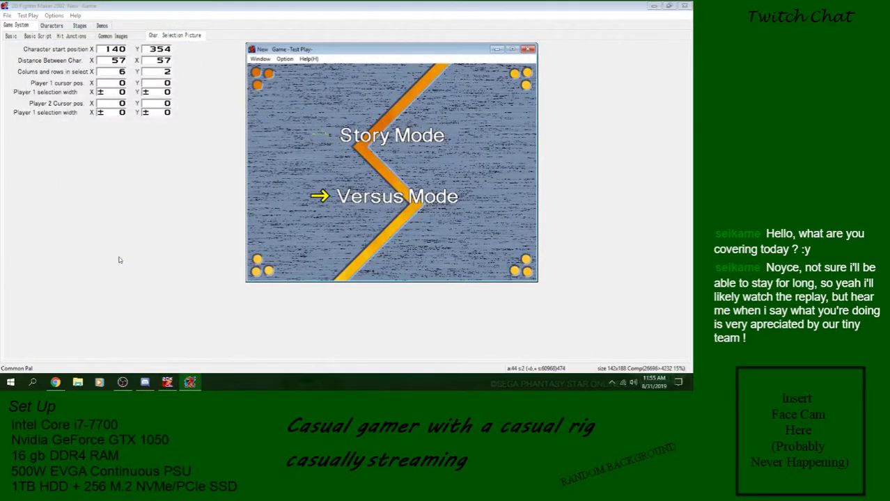
{"action": "key", "text": "Up"}
{"action": "key", "text": "Return"}
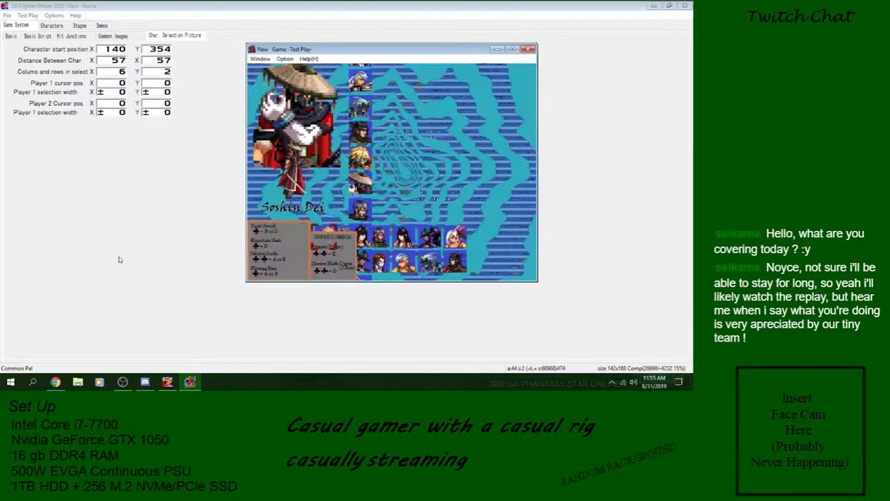
{"action": "left_click", "coordinate": [528, 49]}
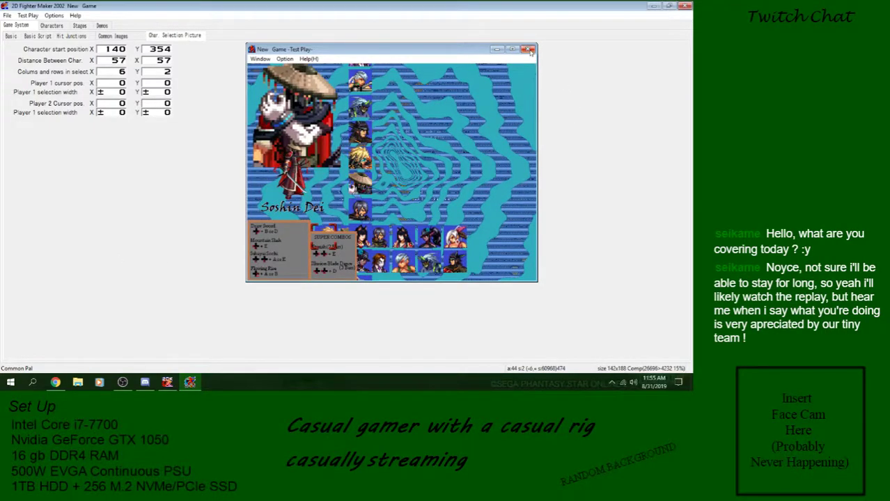
Set the character start position X to 145 and save the project
{"action": "left_click", "coordinate": [123, 50]}
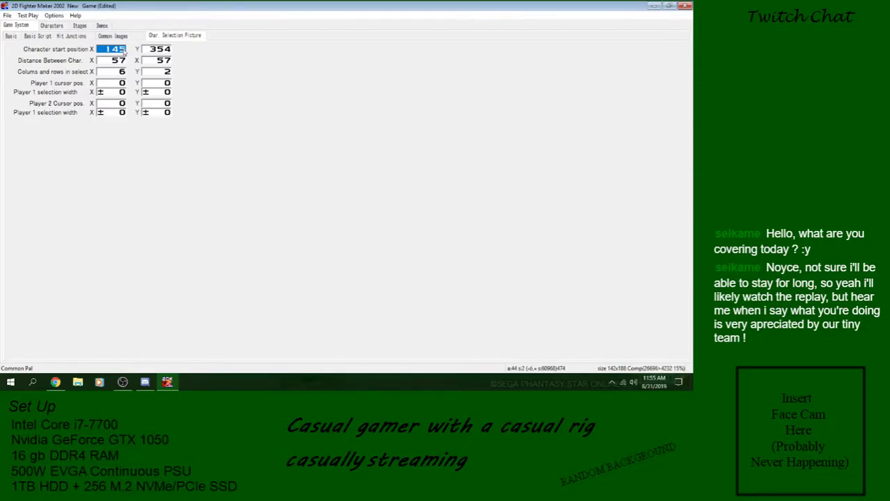
{"action": "left_click", "coordinate": [7, 15]}
{"action": "left_click", "coordinate": [19, 49]}
Test play to the select screen, move the cursor to the second character to check its alignment, and close the test
{"action": "left_click", "coordinate": [29, 16]}
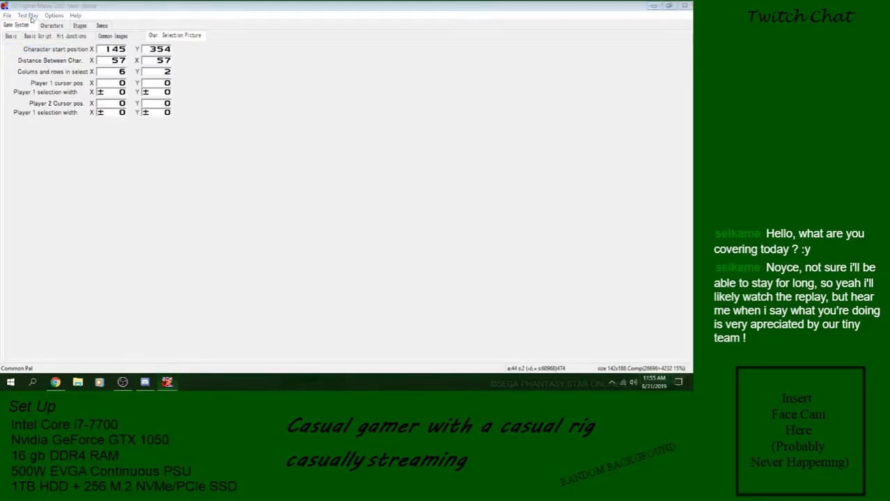
{"action": "left_click", "coordinate": [113, 261]}
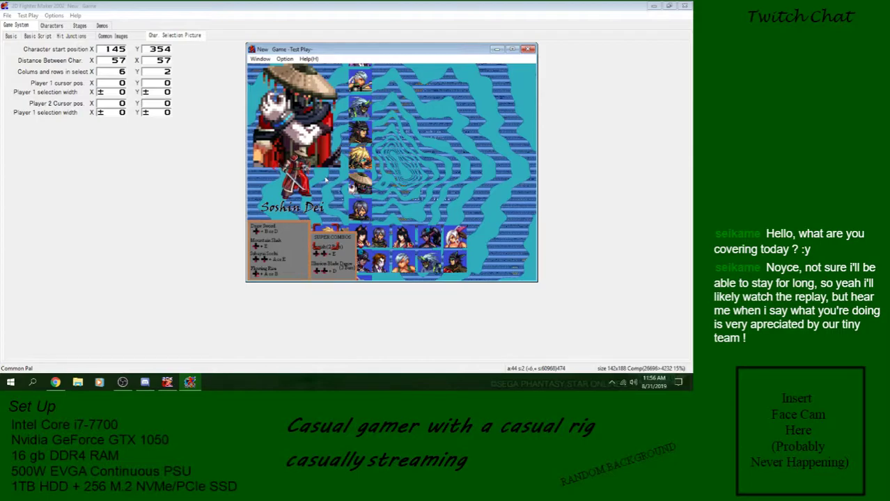
{"action": "key", "text": "Right"}
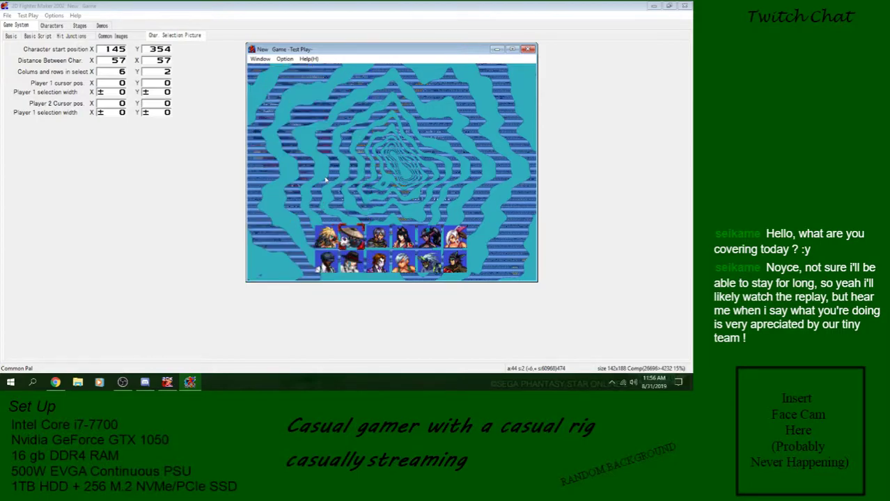
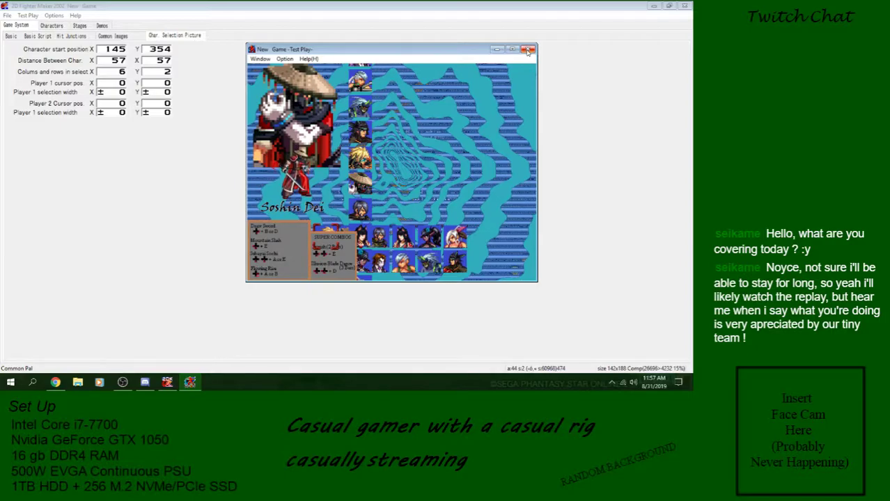
{"action": "left_click", "coordinate": [528, 51]}
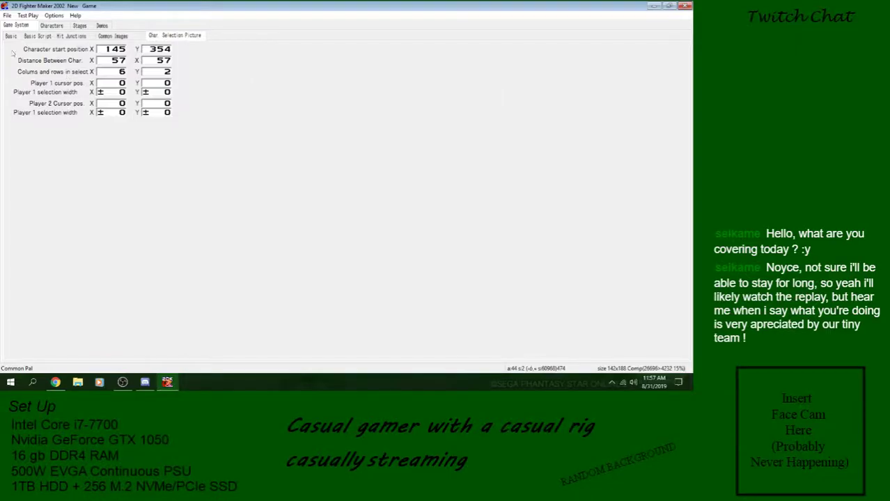
Review the game system's basic, hit junction, common image and selection picture settings, plus the characters, stages and demos
{"action": "left_click", "coordinate": [11, 36]}
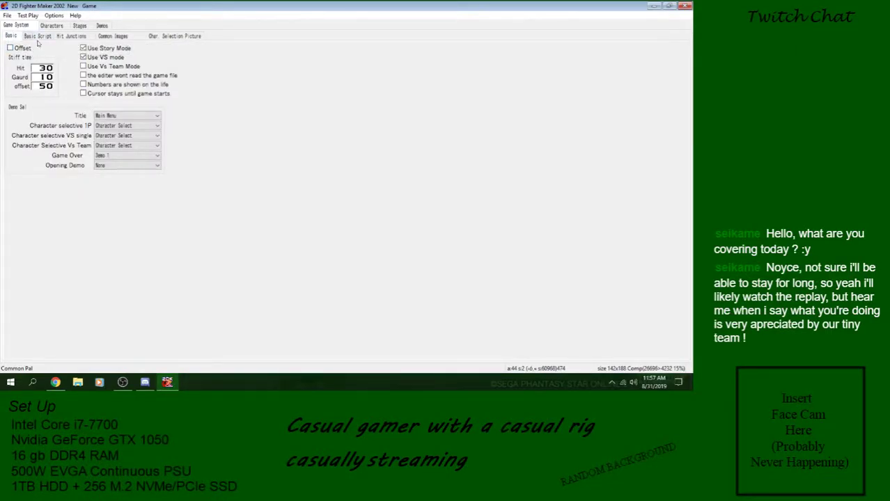
{"action": "left_click", "coordinate": [38, 36]}
{"action": "left_click", "coordinate": [71, 36]}
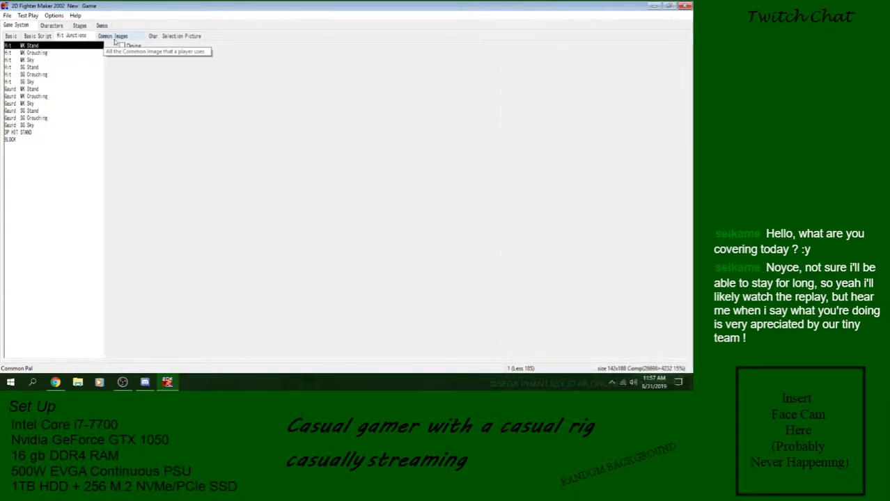
{"action": "left_click", "coordinate": [115, 38]}
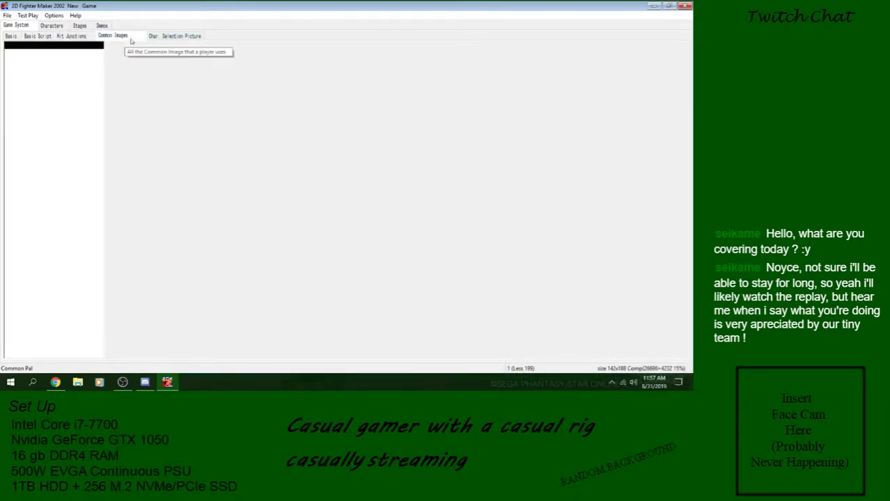
{"action": "left_click", "coordinate": [172, 37]}
{"action": "left_click", "coordinate": [53, 25]}
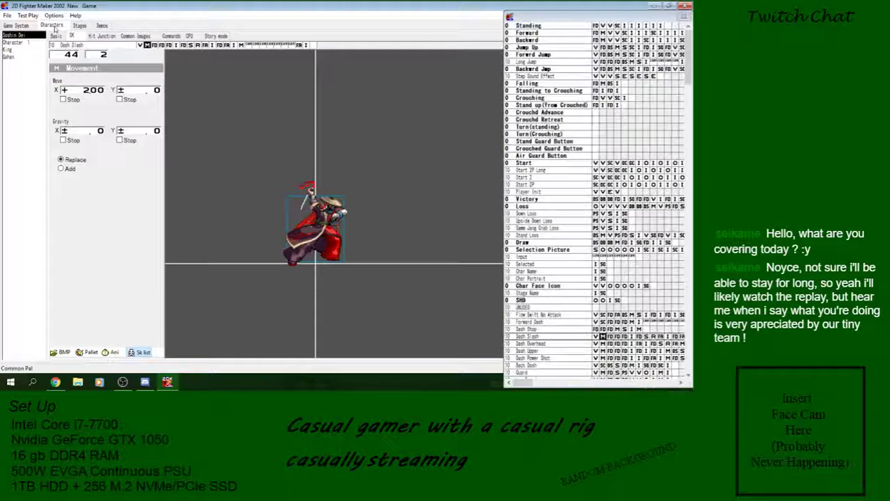
{"action": "left_click", "coordinate": [80, 27]}
{"action": "left_click", "coordinate": [103, 27]}
{"action": "left_click", "coordinate": [21, 28]}
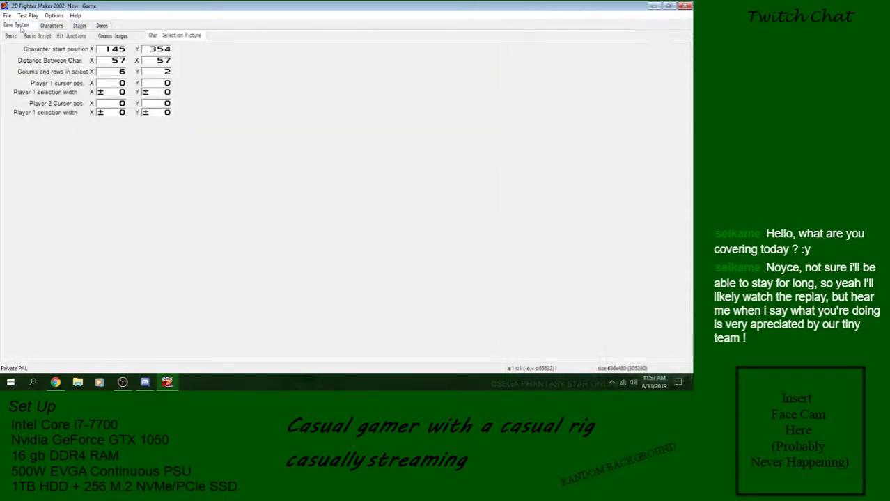
Examine the game system's basic script list, from the hit numbers through the round entries to Final Round
{"action": "left_click", "coordinate": [39, 36]}
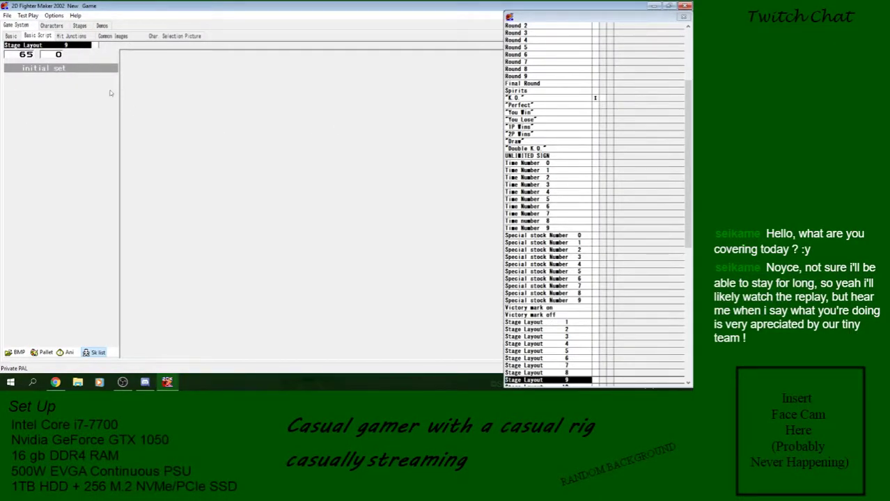
{"action": "left_click_drag", "start_coordinate": [687, 125], "coordinate": [687, 56]}
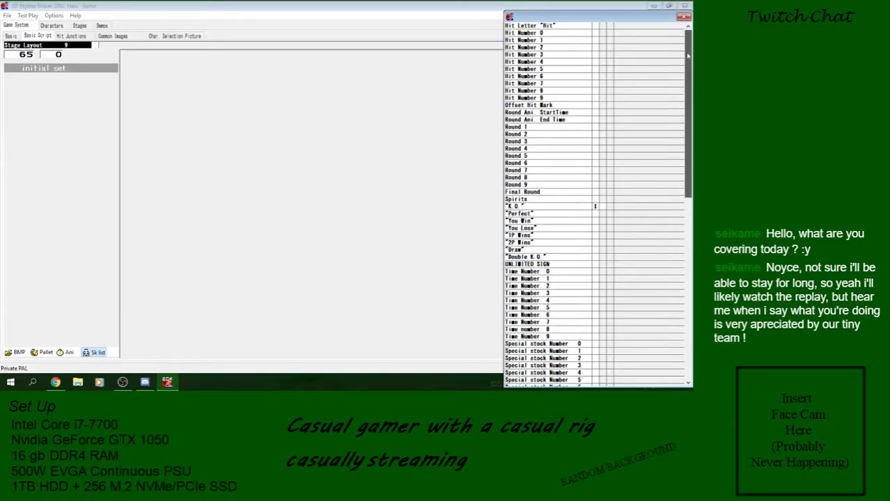
{"action": "left_click_drag", "start_coordinate": [552, 26], "coordinate": [551, 104]}
{"action": "mouse_move", "coordinate": [691, 77]}
{"action": "left_mouse_down"}
{"action": "mouse_move", "coordinate": [690, 97]}
{"action": "mouse_move", "coordinate": [690, 75]}
{"action": "left_mouse_up"}
{"action": "left_click", "coordinate": [557, 115]}
{"action": "left_click", "coordinate": [555, 130]}
{"action": "left_click_drag", "start_coordinate": [603, 133], "coordinate": [556, 192]}
{"action": "left_click_drag", "start_coordinate": [688, 94], "coordinate": [682, 55]}
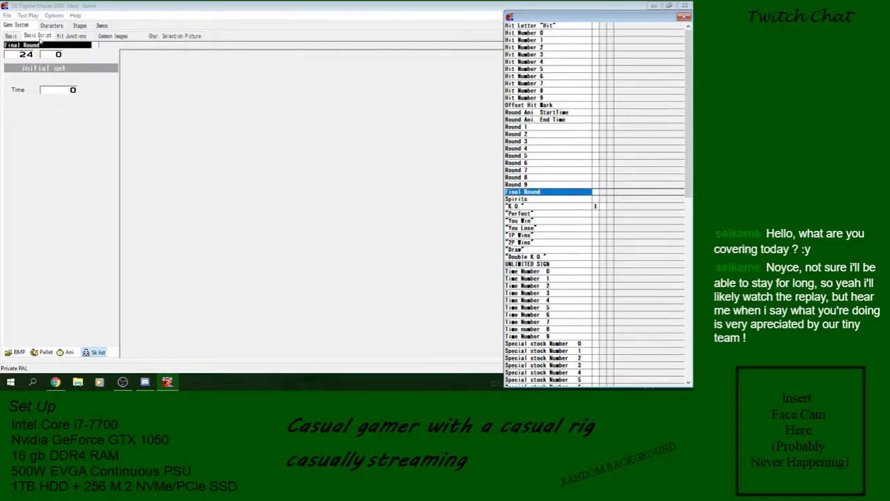
Set the time of the Round 1 basic script to 200
{"action": "left_click", "coordinate": [545, 178]}
{"action": "left_click", "coordinate": [537, 135]}
{"action": "left_click", "coordinate": [538, 128]}
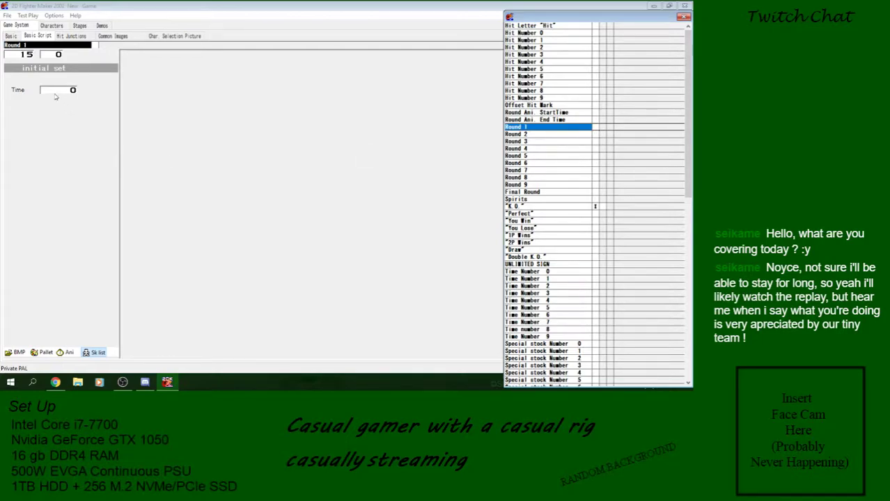
{"action": "left_click", "coordinate": [57, 91]}
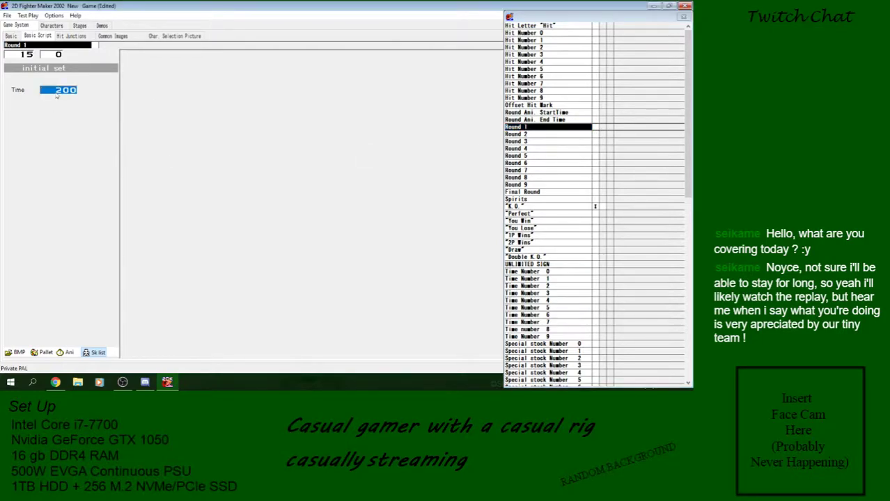
Set the time of the Spirits basic script to 300
{"action": "left_click", "coordinate": [561, 199]}
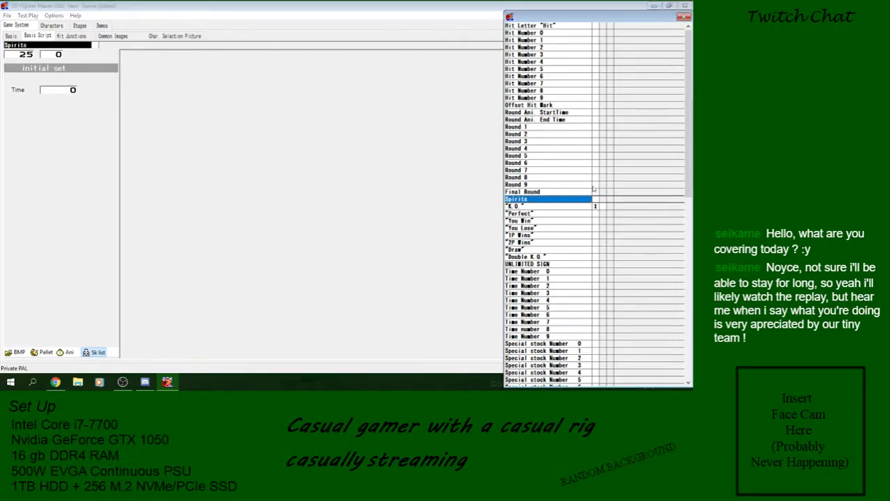
{"action": "left_click", "coordinate": [60, 98]}
{"action": "left_click", "coordinate": [59, 97]}
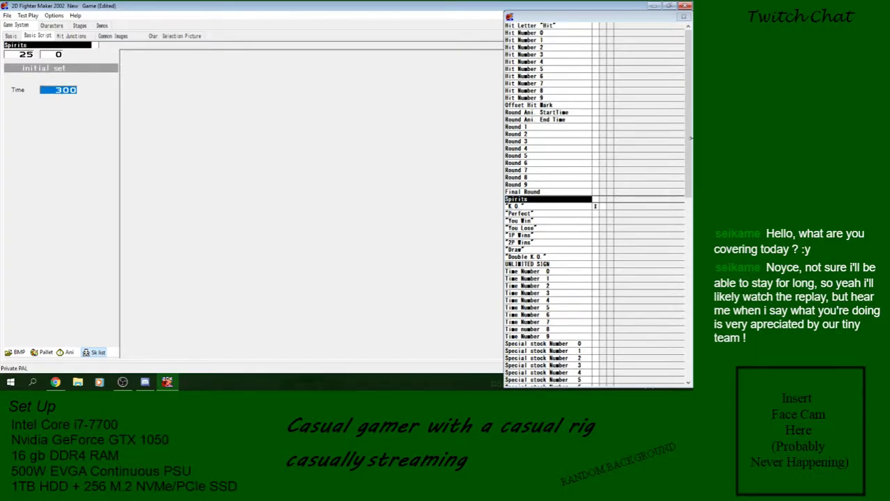
Review the Round Ani. StartTime, Round 1 and Final Round basic scripts, and set the time of the Spirits script to 0
{"action": "left_click", "coordinate": [562, 112]}
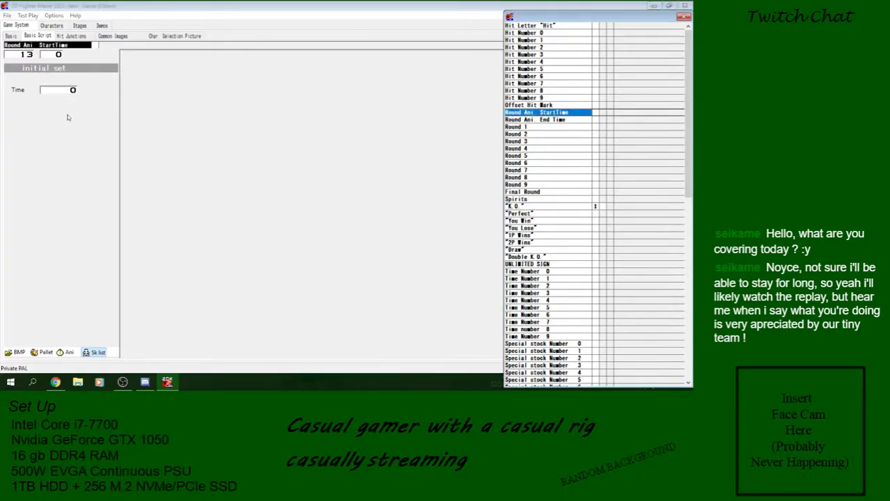
{"action": "left_click", "coordinate": [557, 128]}
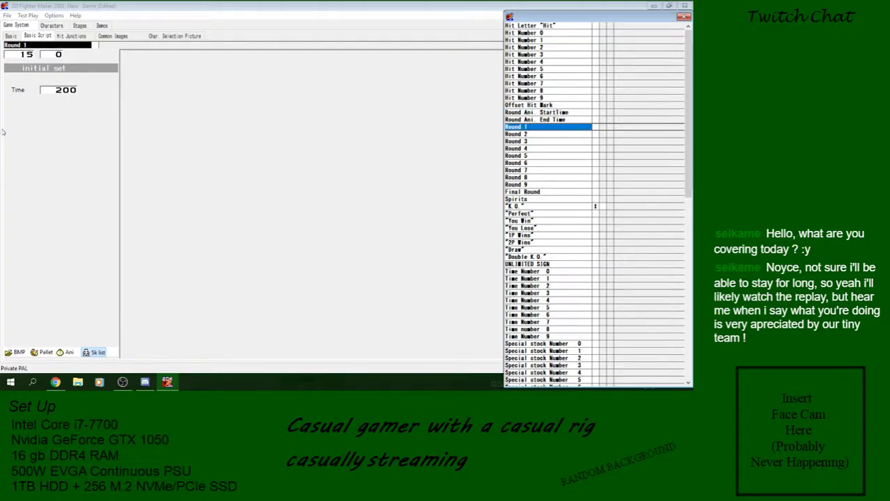
{"action": "left_click", "coordinate": [536, 194]}
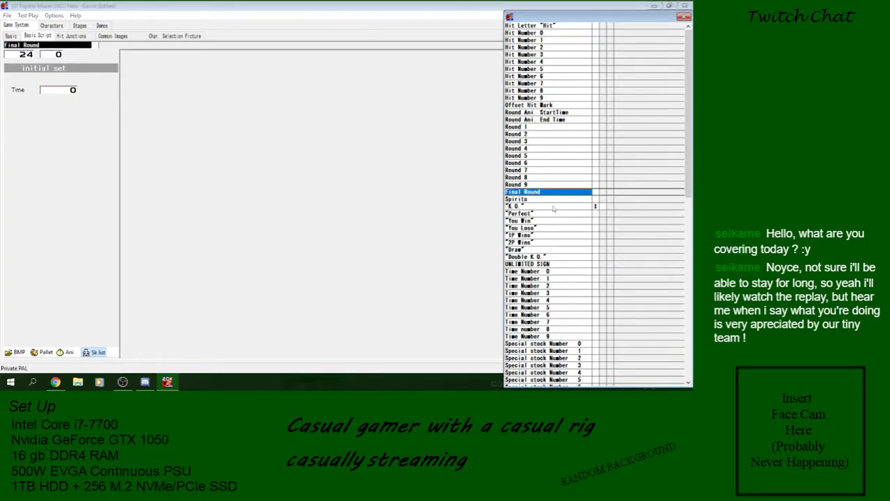
{"action": "left_click", "coordinate": [552, 201]}
{"action": "left_click", "coordinate": [65, 91]}
{"action": "type", "text": "0"}
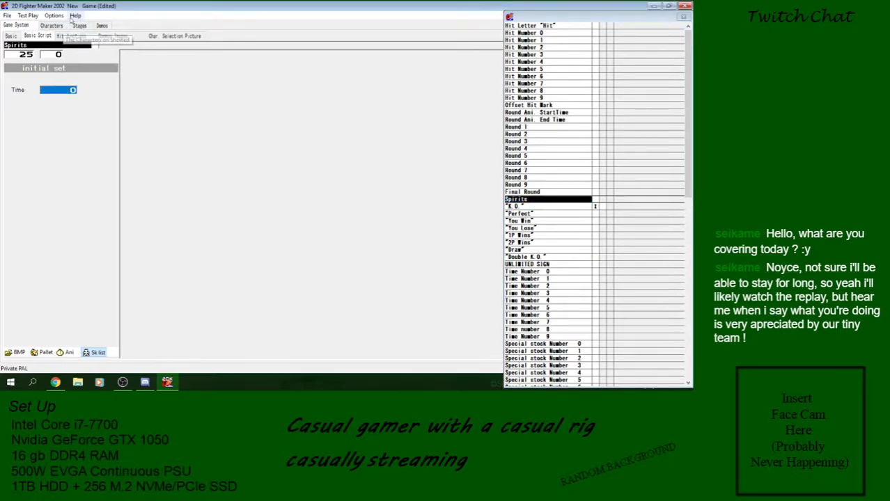
Check the selected character's hit junctions, and save the edited game from the game system's basic script
{"action": "left_click", "coordinate": [58, 27]}
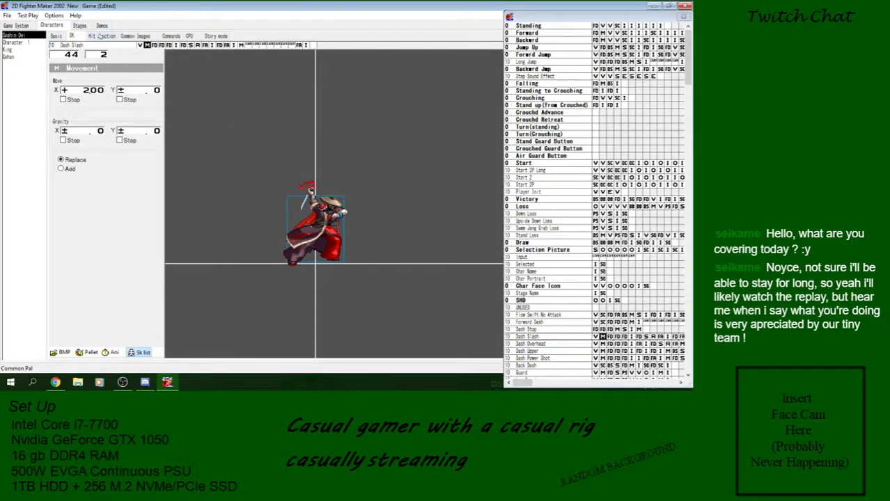
{"action": "left_click", "coordinate": [99, 36]}
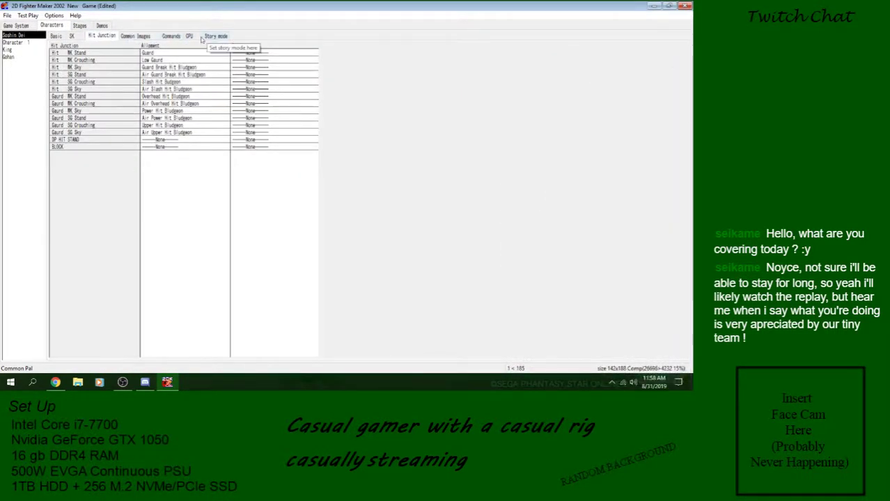
{"action": "left_click", "coordinate": [15, 25]}
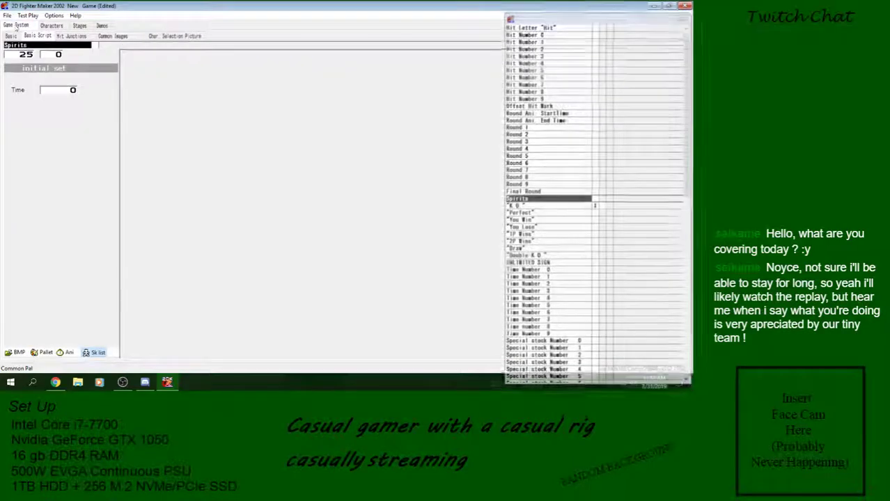
{"action": "left_click", "coordinate": [7, 15]}
{"action": "left_click", "coordinate": [20, 49]}
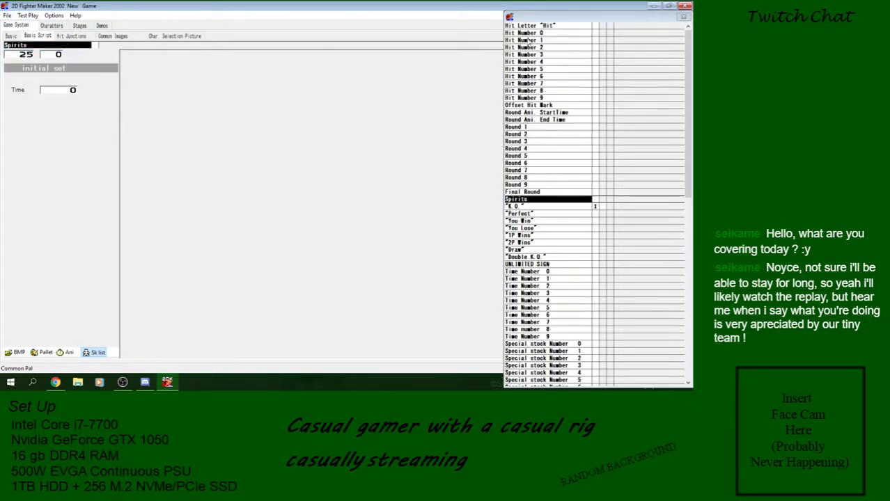
{"action": "left_click", "coordinate": [122, 382]}
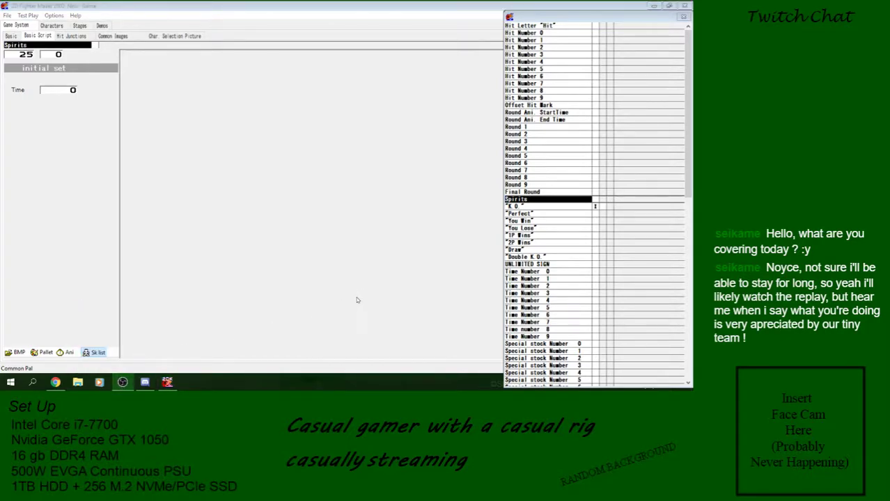